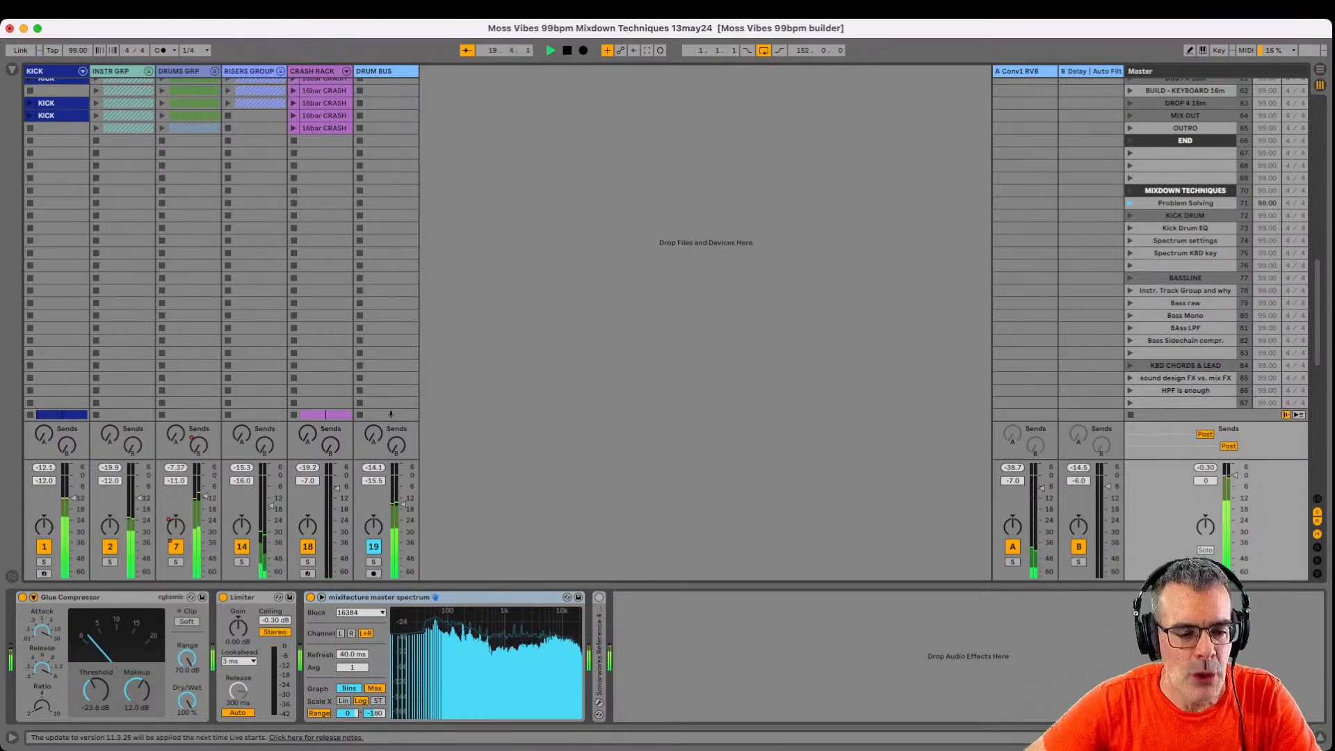
Bypass the Glue Compressor and the Limiter on the Master track.
scroll(665, 243, "down", 5)
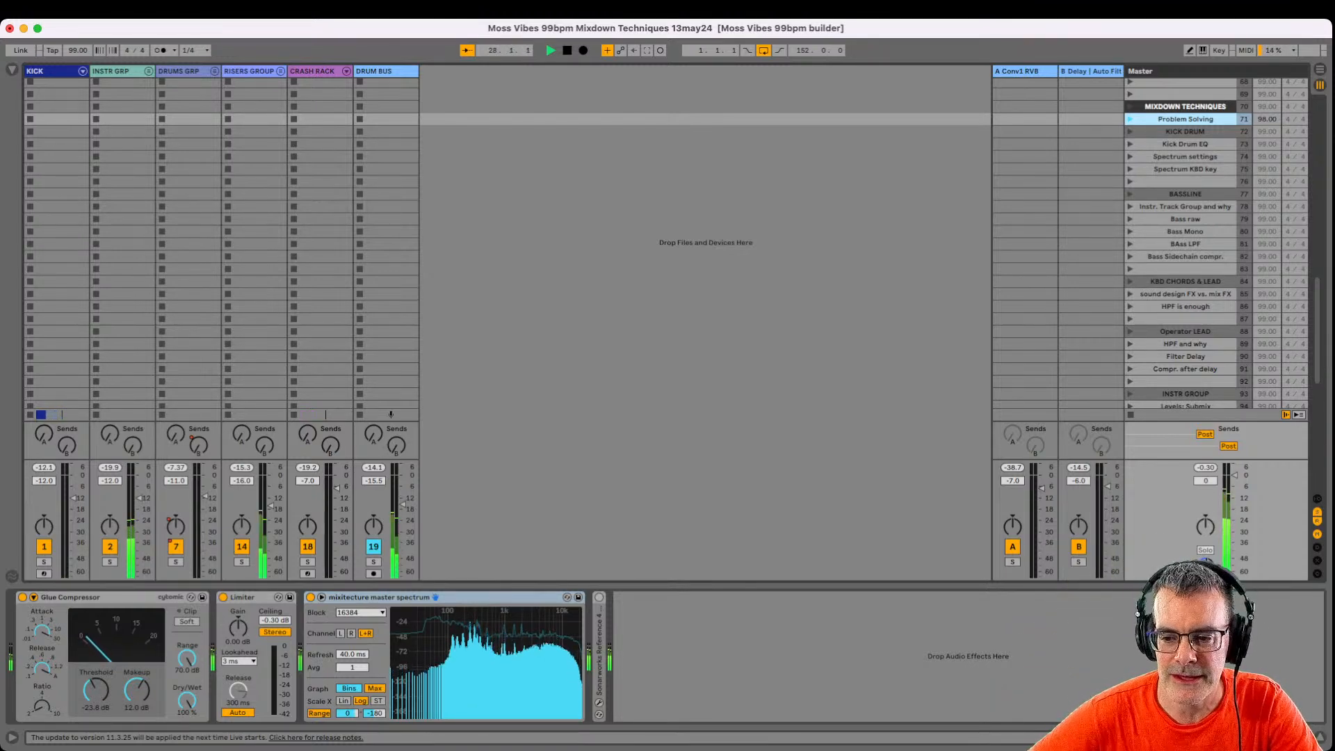
left_click(83, 598)
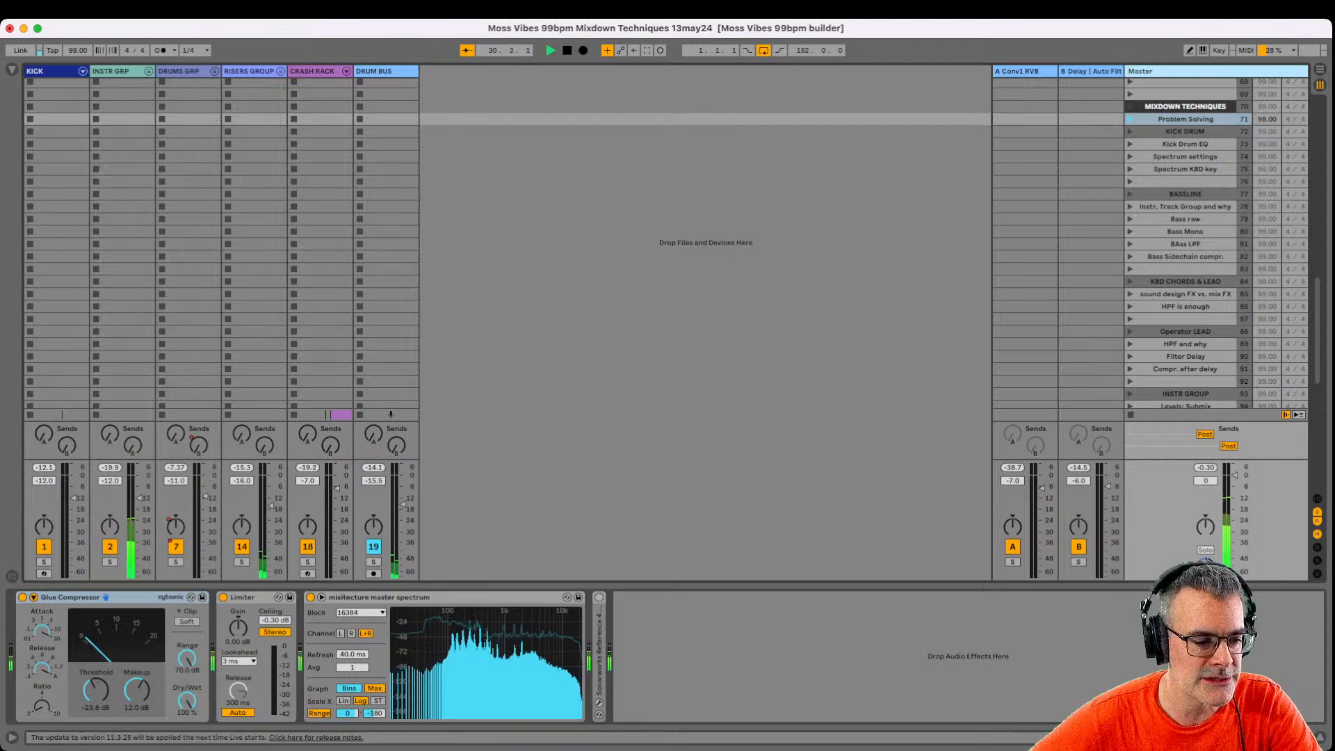
left_click(22, 597)
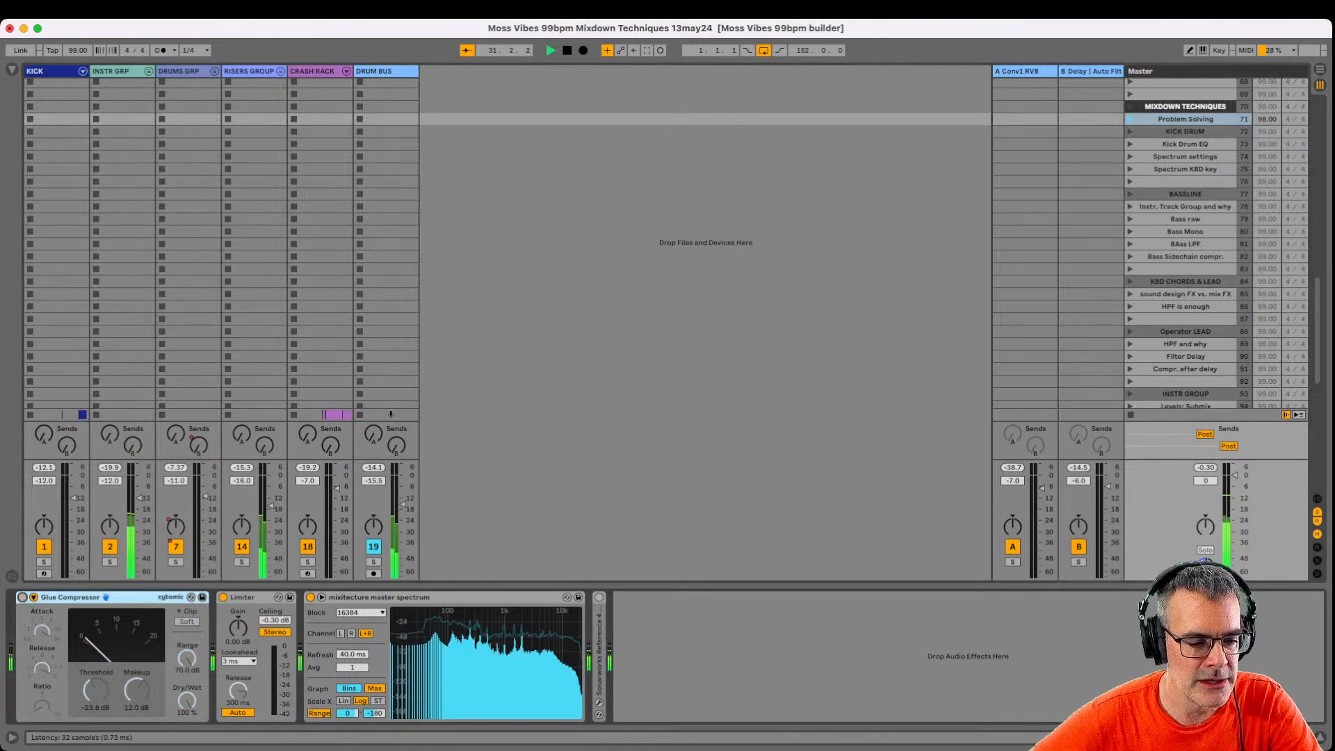
left_click(223, 597)
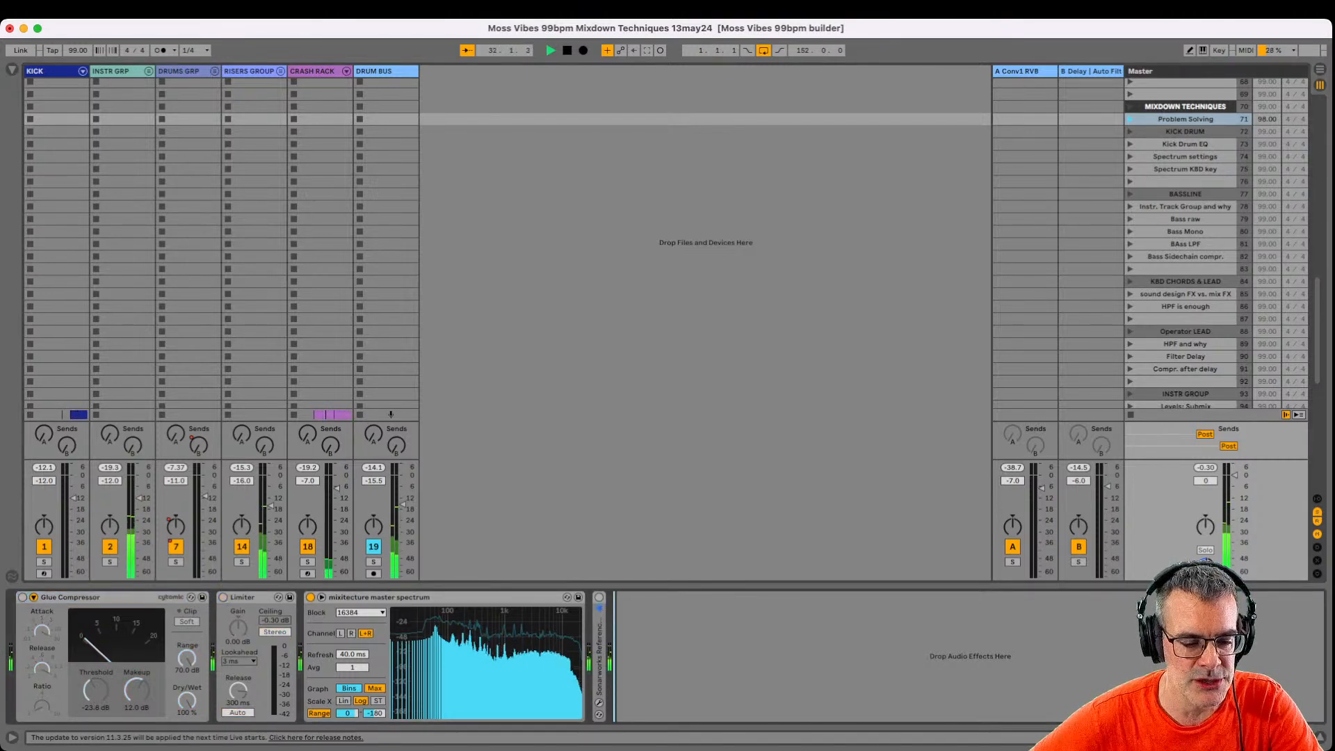
Expand the master spectrum's graph into the large display above the device chain and reduce that display's height.
left_click(423, 614)
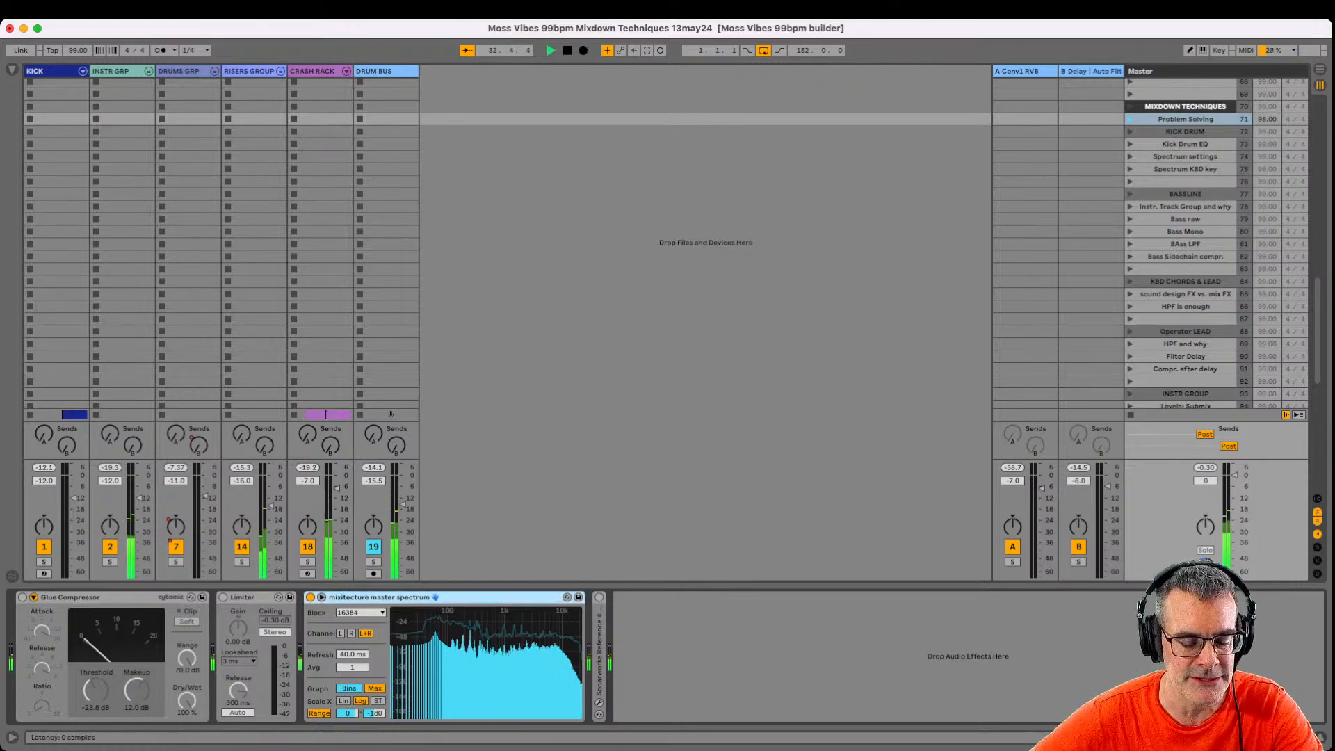
double_click(449, 613)
left_click(484, 310)
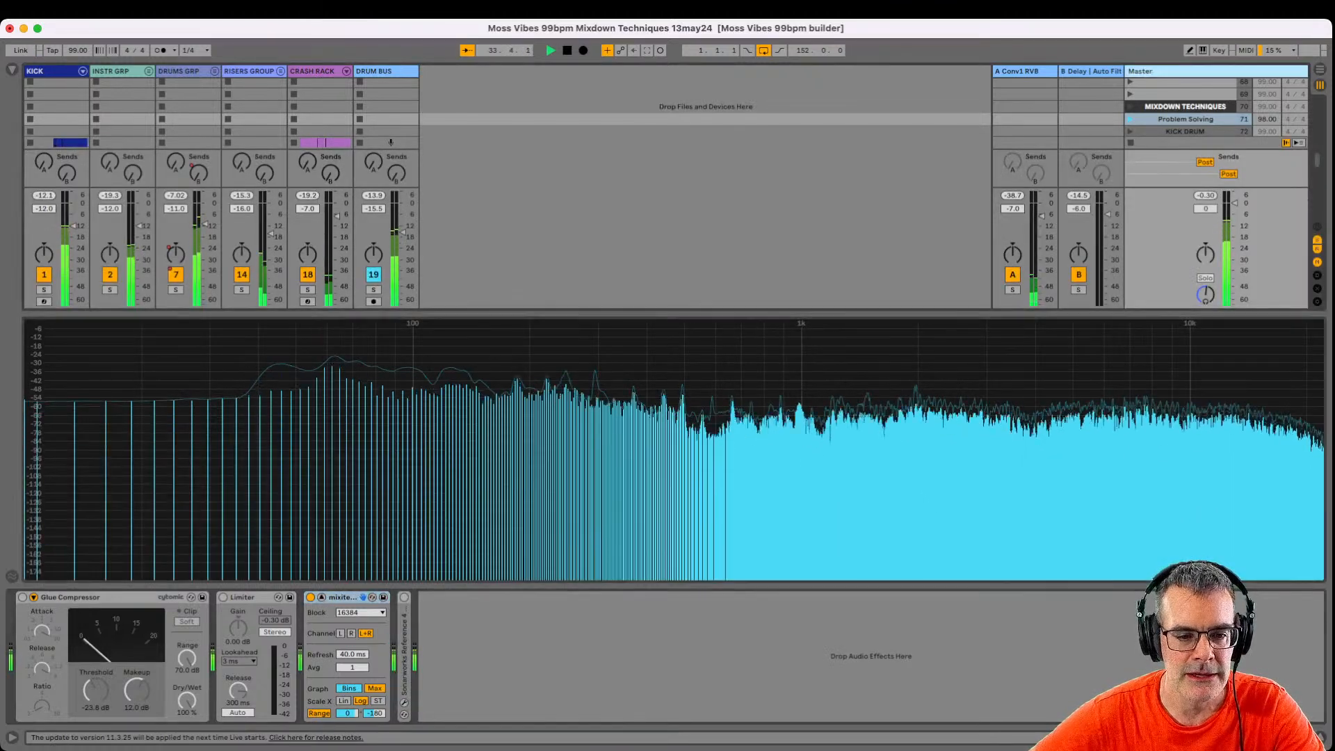
left_click_drag(484, 314, 481, 378)
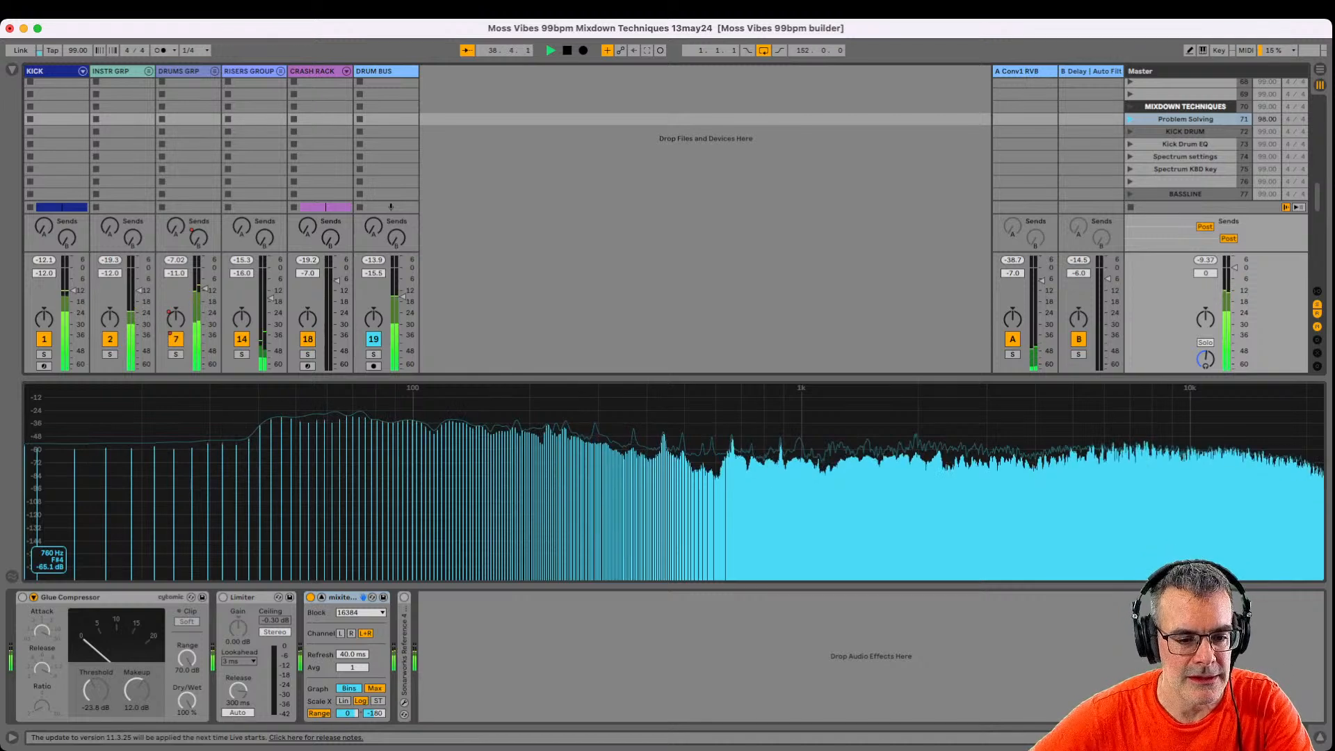
key("super+Tab")
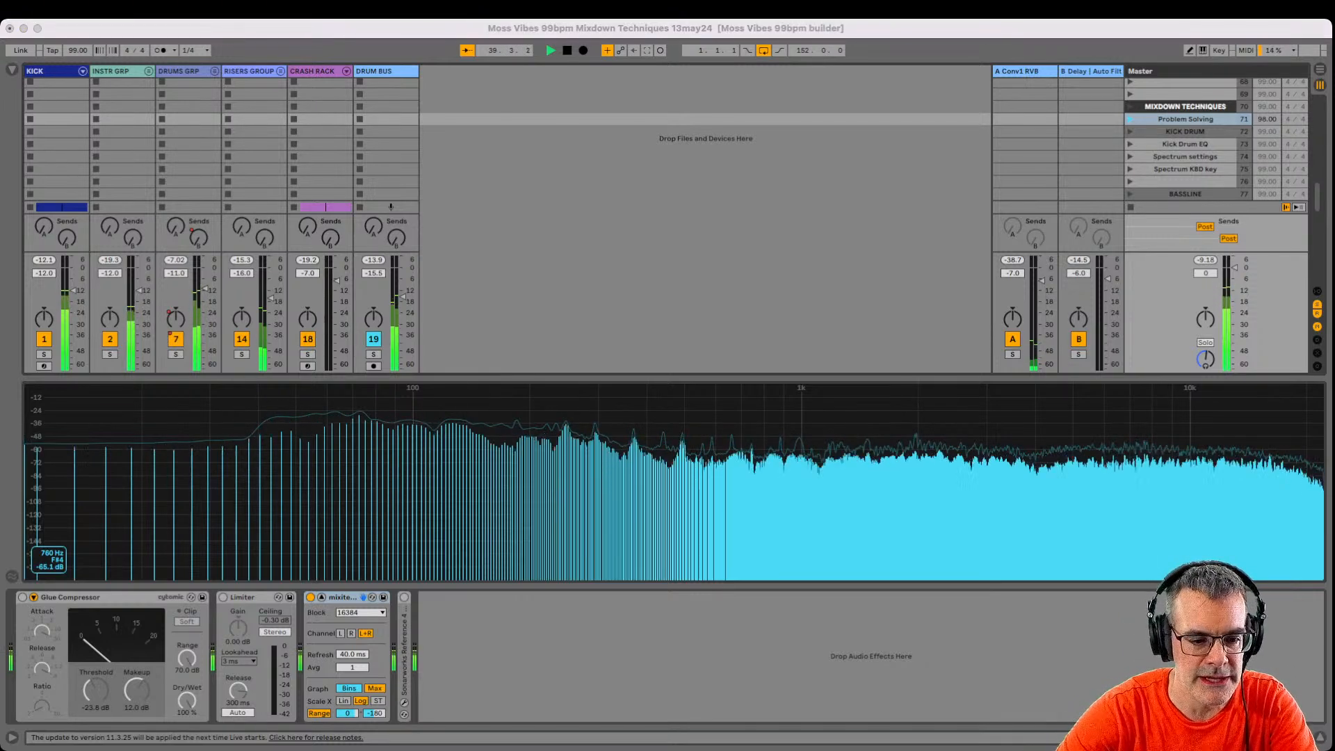
key("super+Tab")
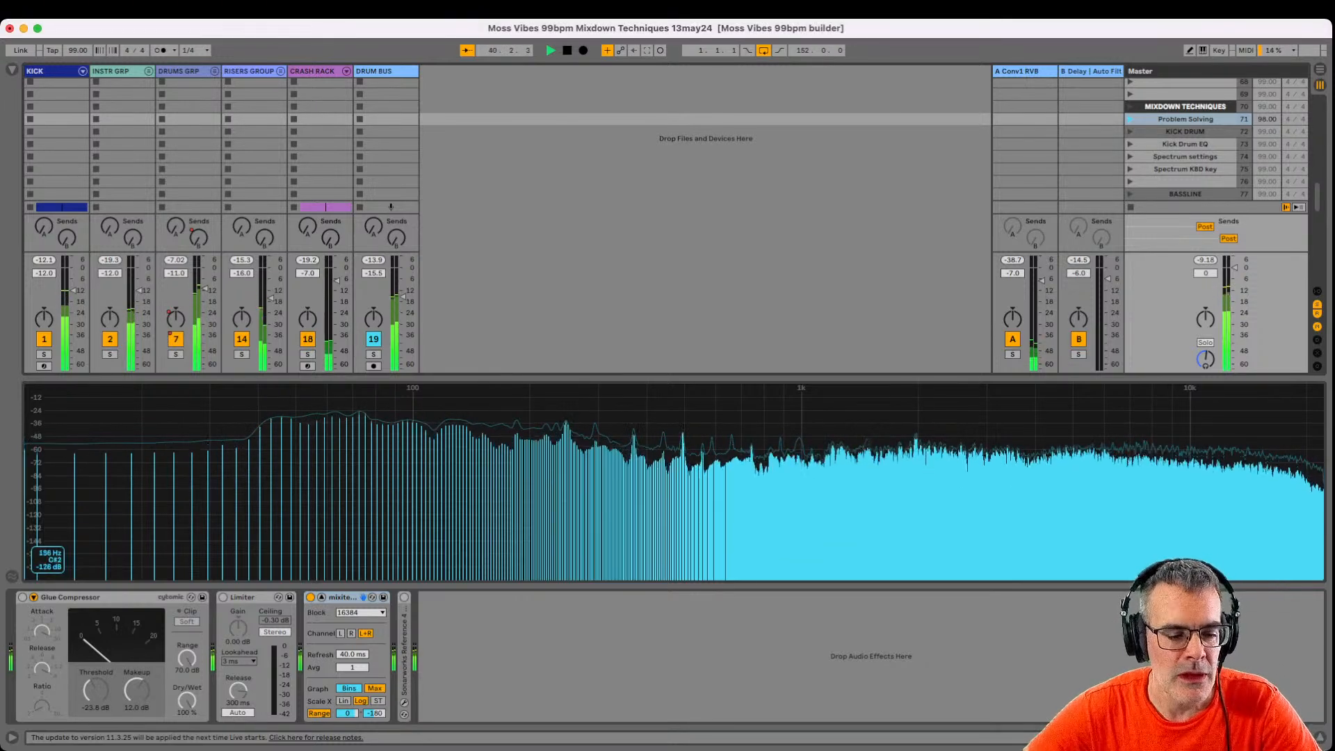
Fold the Glue Compressor and Limiter devices on the Master track and return the spectrum's graph to its compact form.
double_click(71, 597)
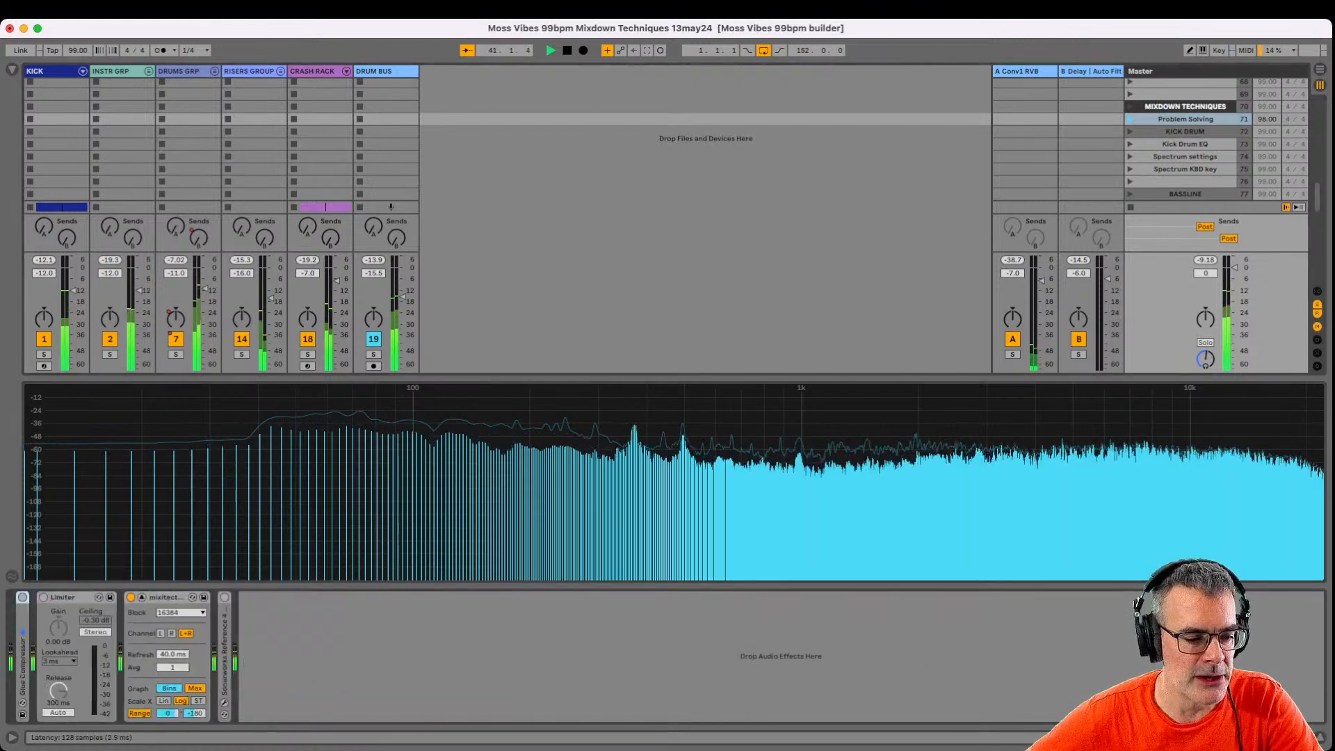
double_click(67, 597)
left_click(278, 650)
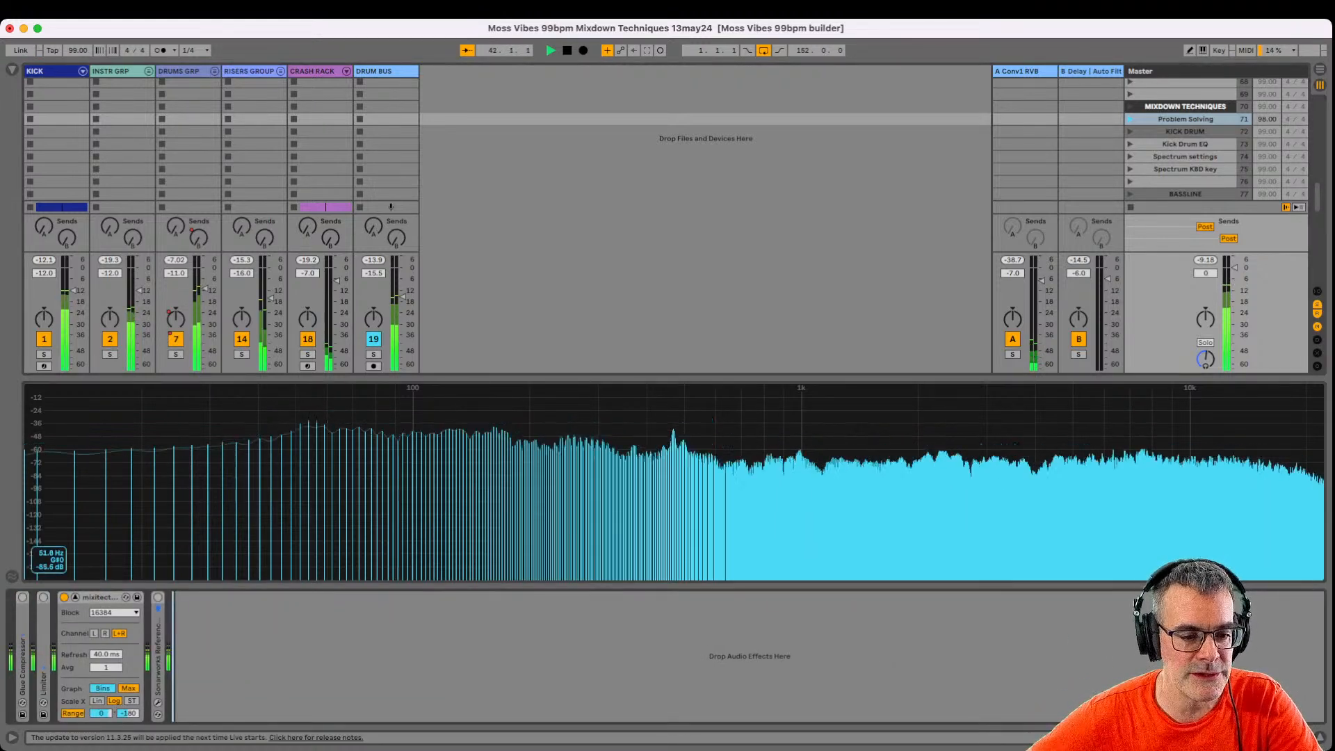
left_click(98, 598)
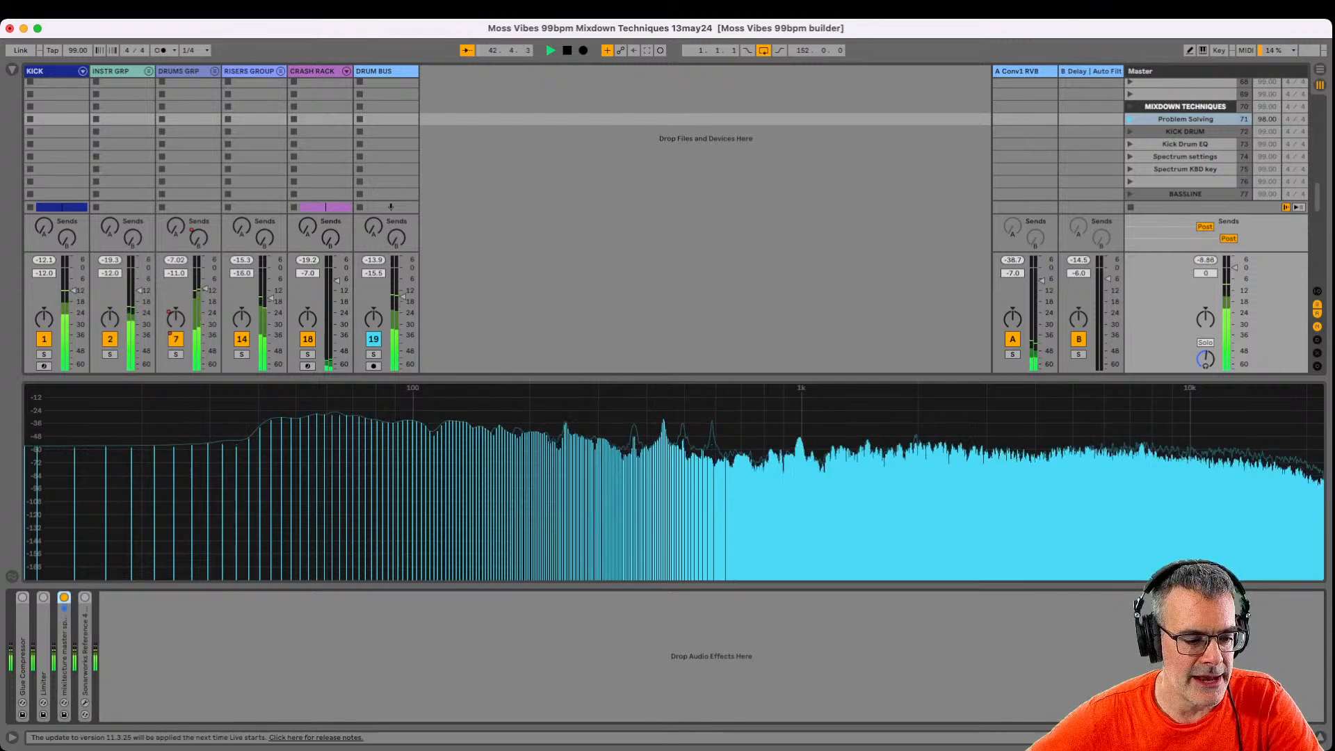
left_click(75, 597)
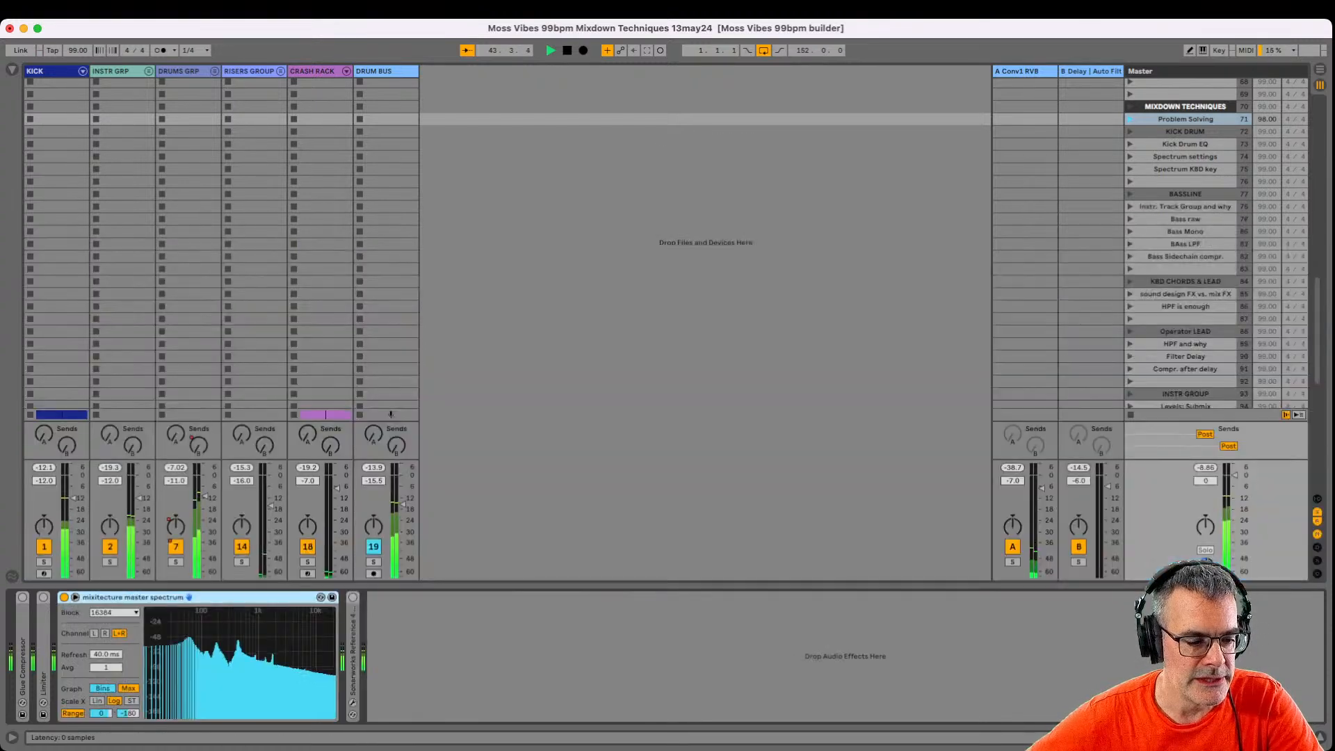
Check the computer-key assignment for selecting the master spectrum, and expand its graph into the large display.
key("super+k")
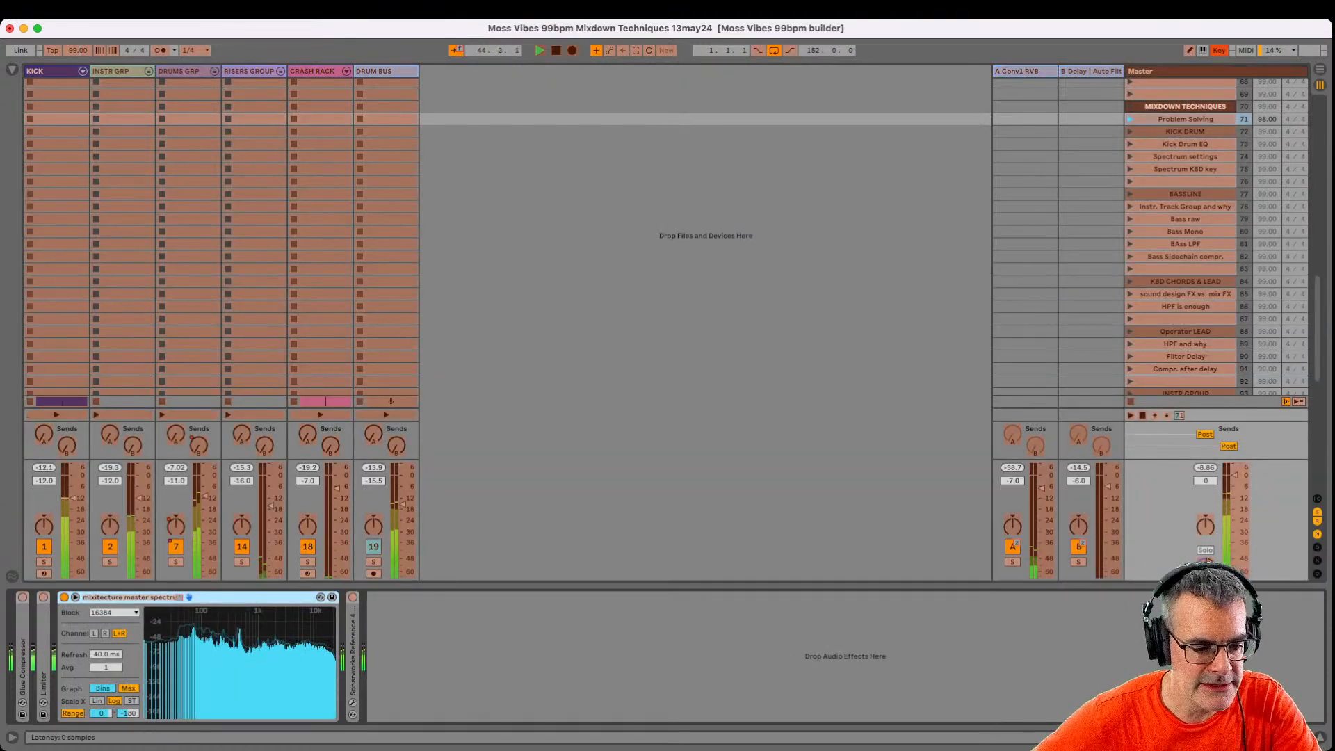
left_click(132, 597)
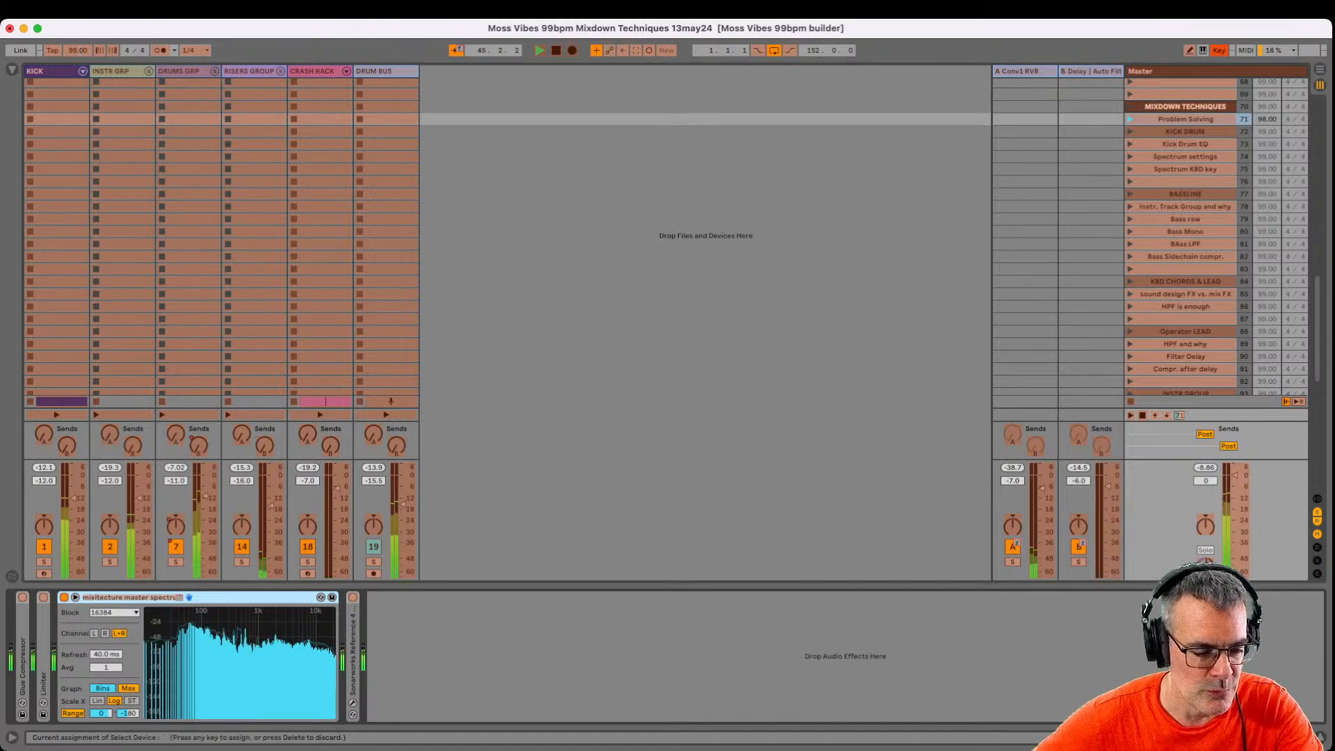
key("super+k")
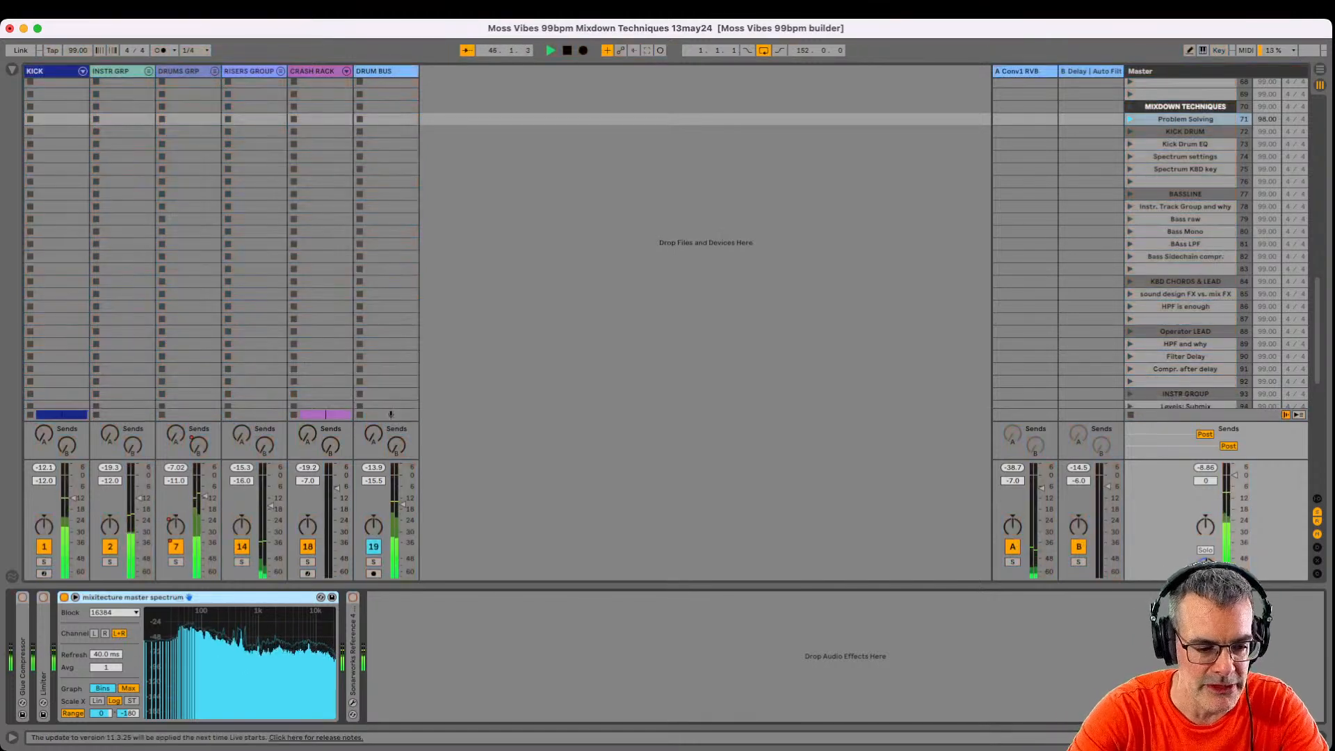
double_click(240, 660)
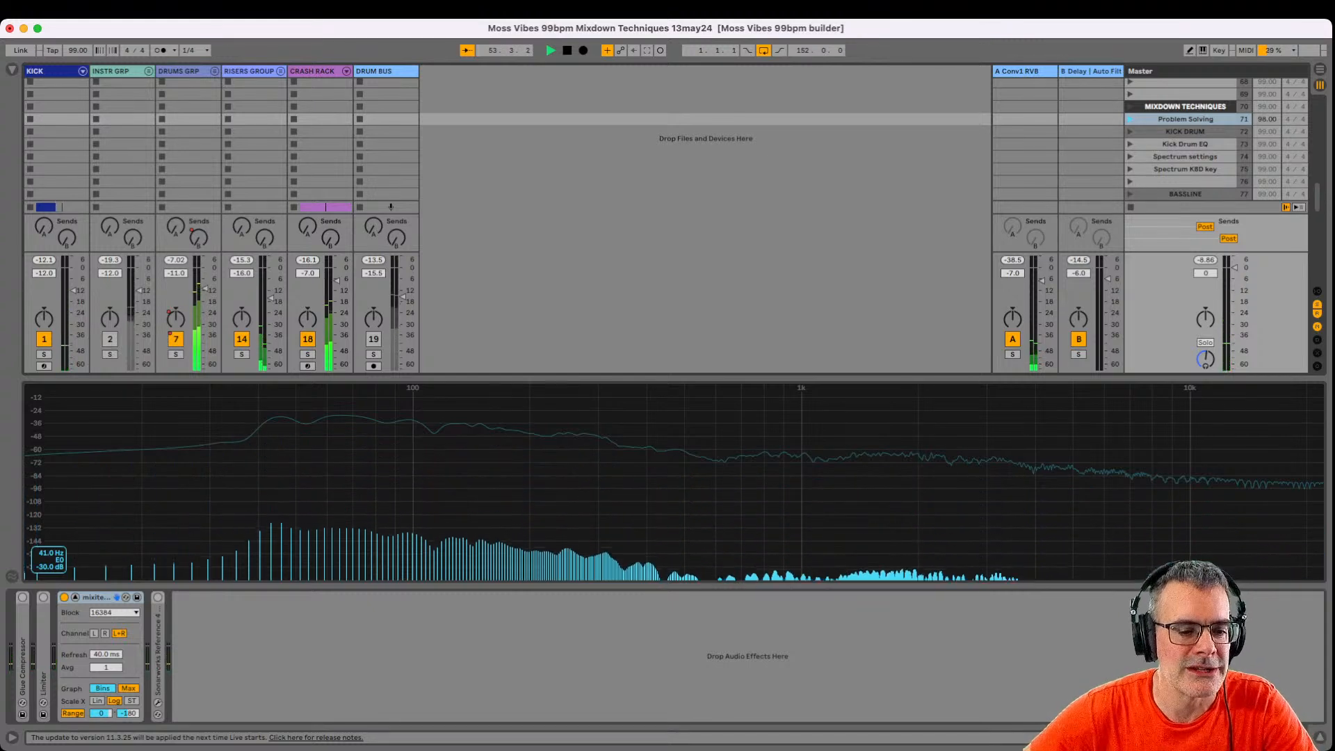
Loop the 16-bar DROP 2 section from bar 33 in the arrangement and return to the session view.
key("Tab")
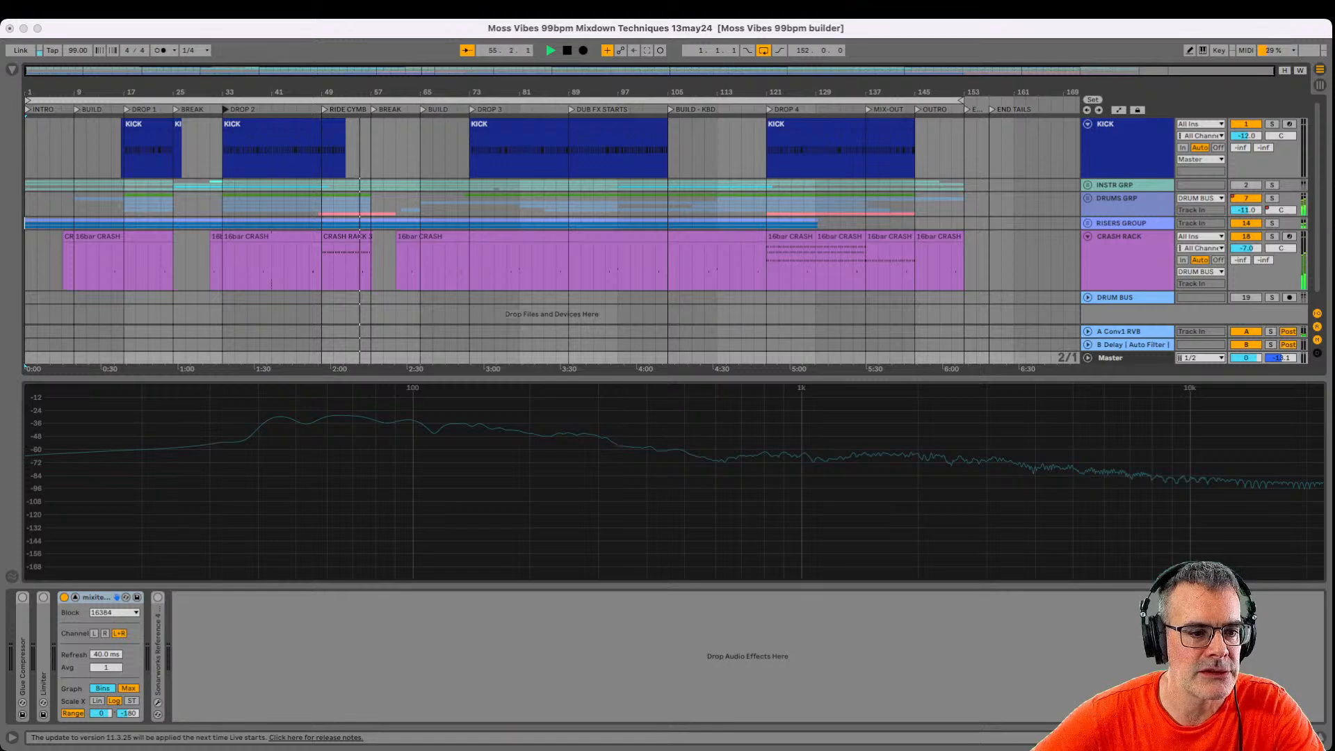
left_click(267, 143)
left_click(271, 100)
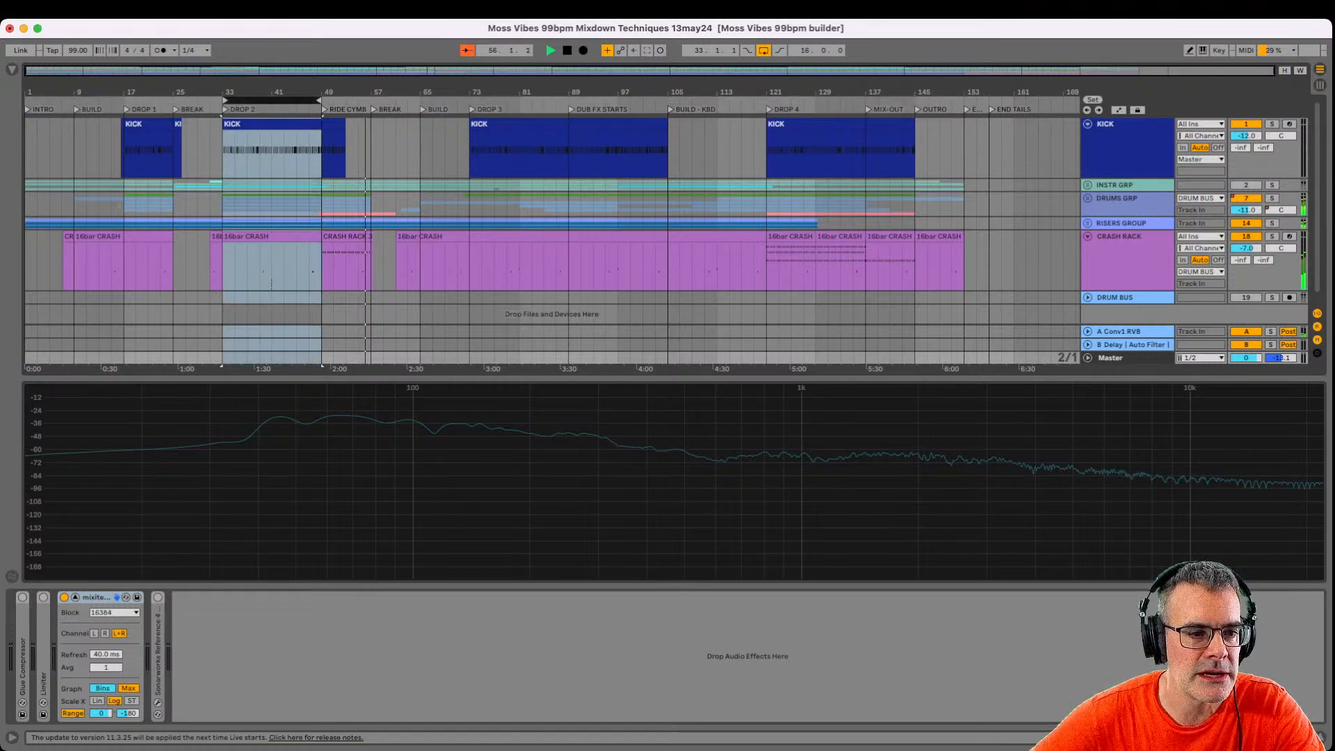
key("Tab")
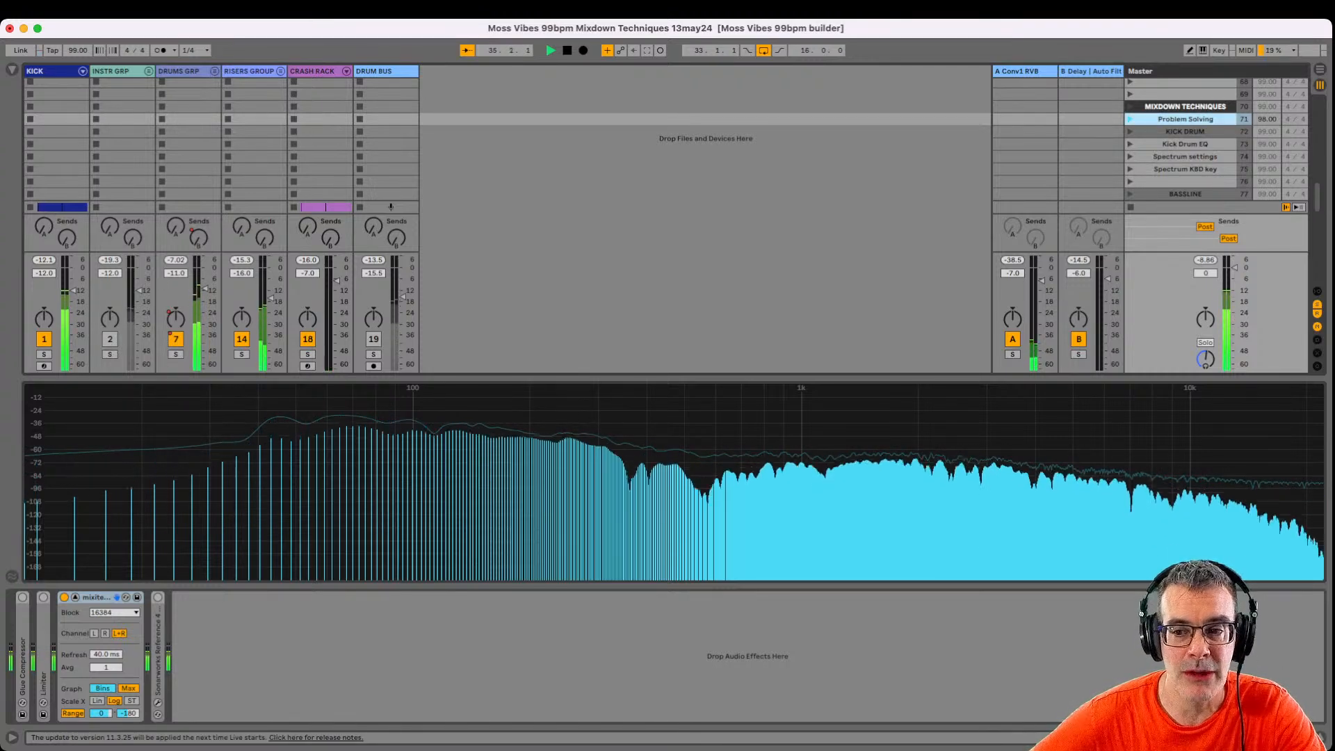
Select the KICK DRUM scene and show the device chain of the KICK track.
scroll(1185, 125, "down", 1)
left_click(1185, 125)
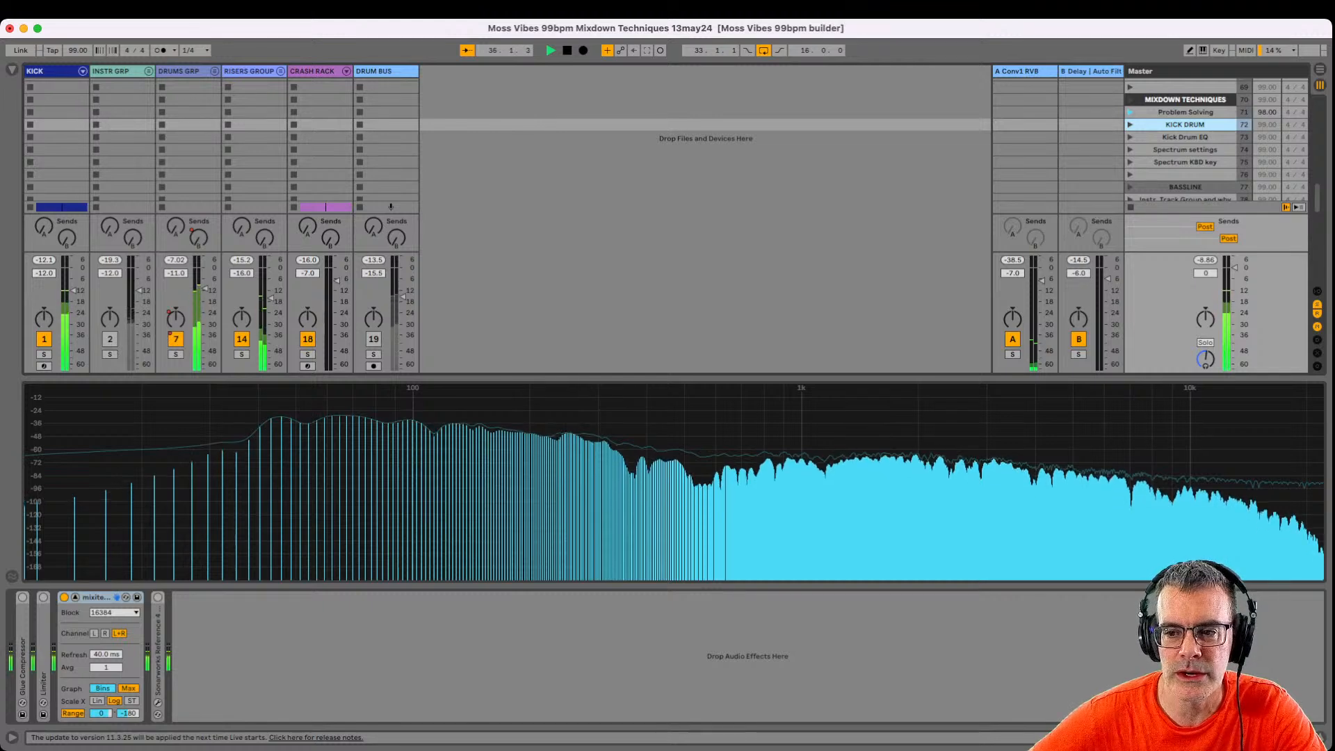
left_click(48, 71)
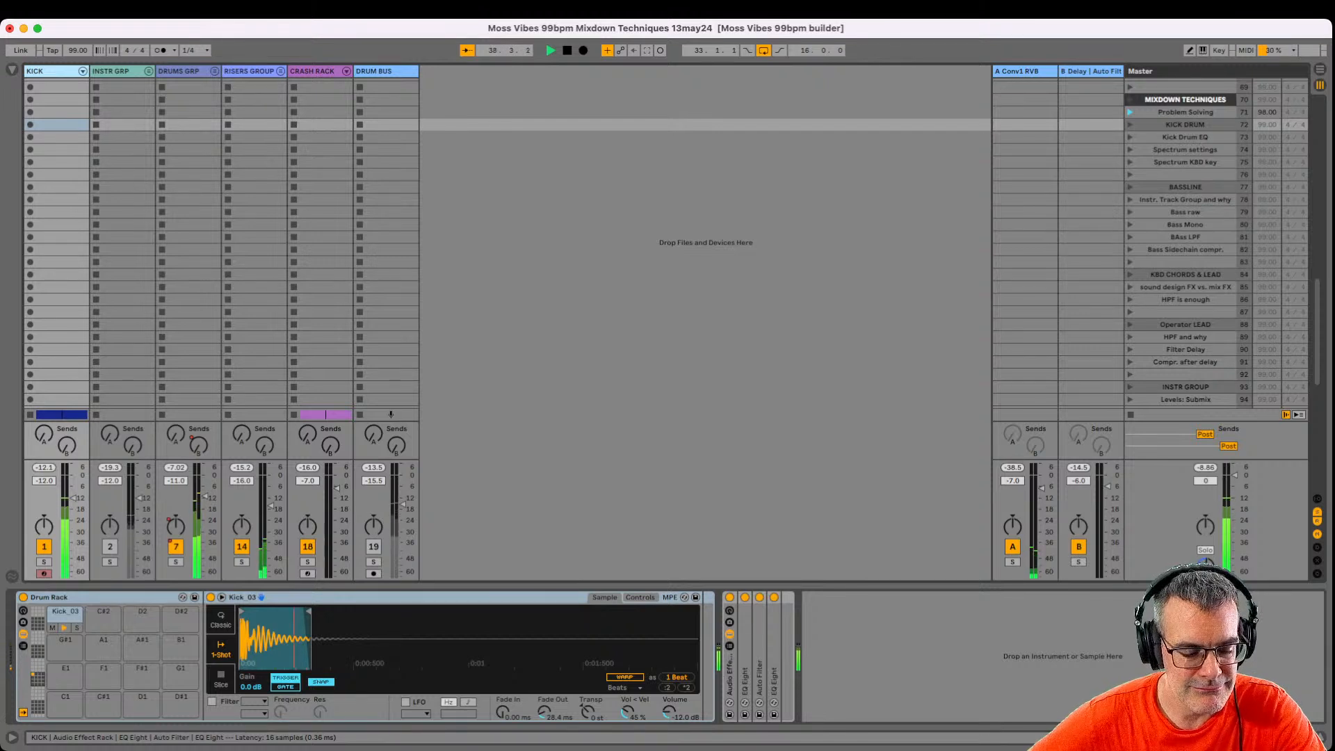
Unfold the Auto Filter and both EQ Eight devices on the KICK track and enlarge the first EQ Eight's graph.
double_click(774, 671)
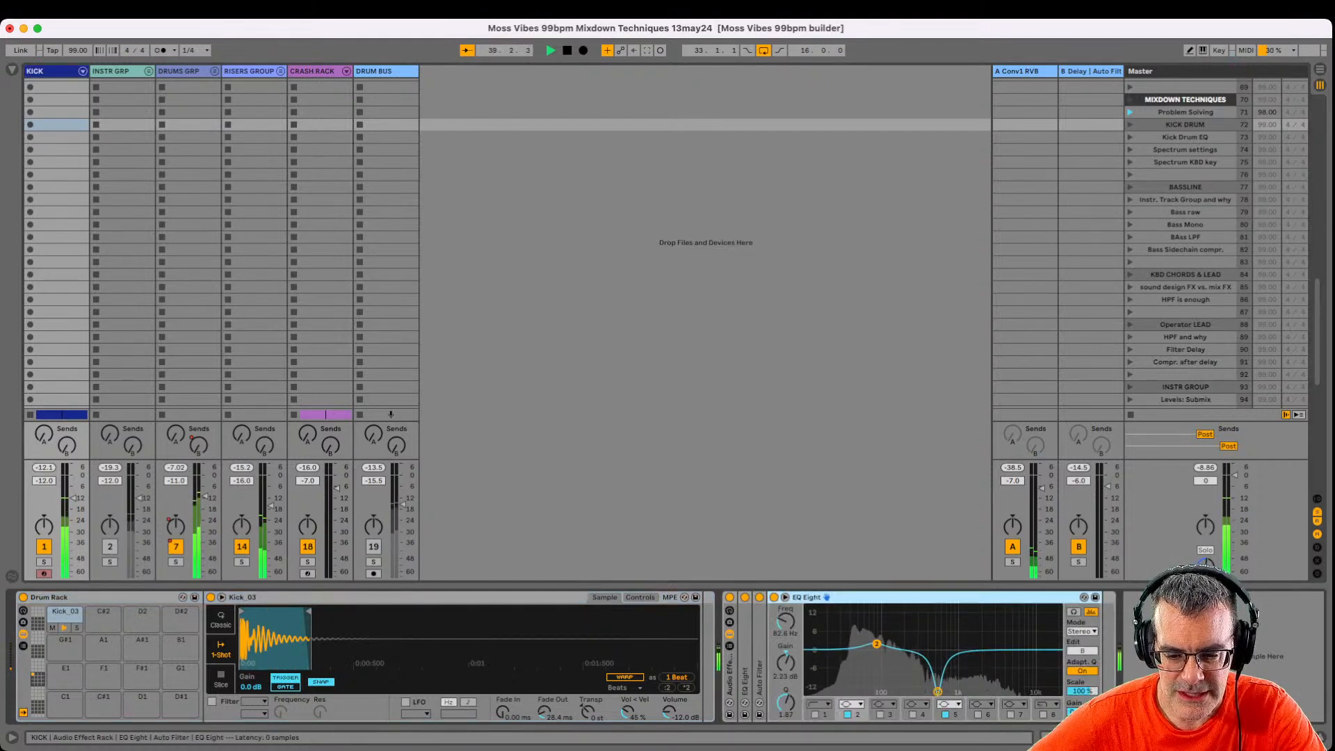
double_click(760, 675)
left_click(745, 675)
double_click(744, 674)
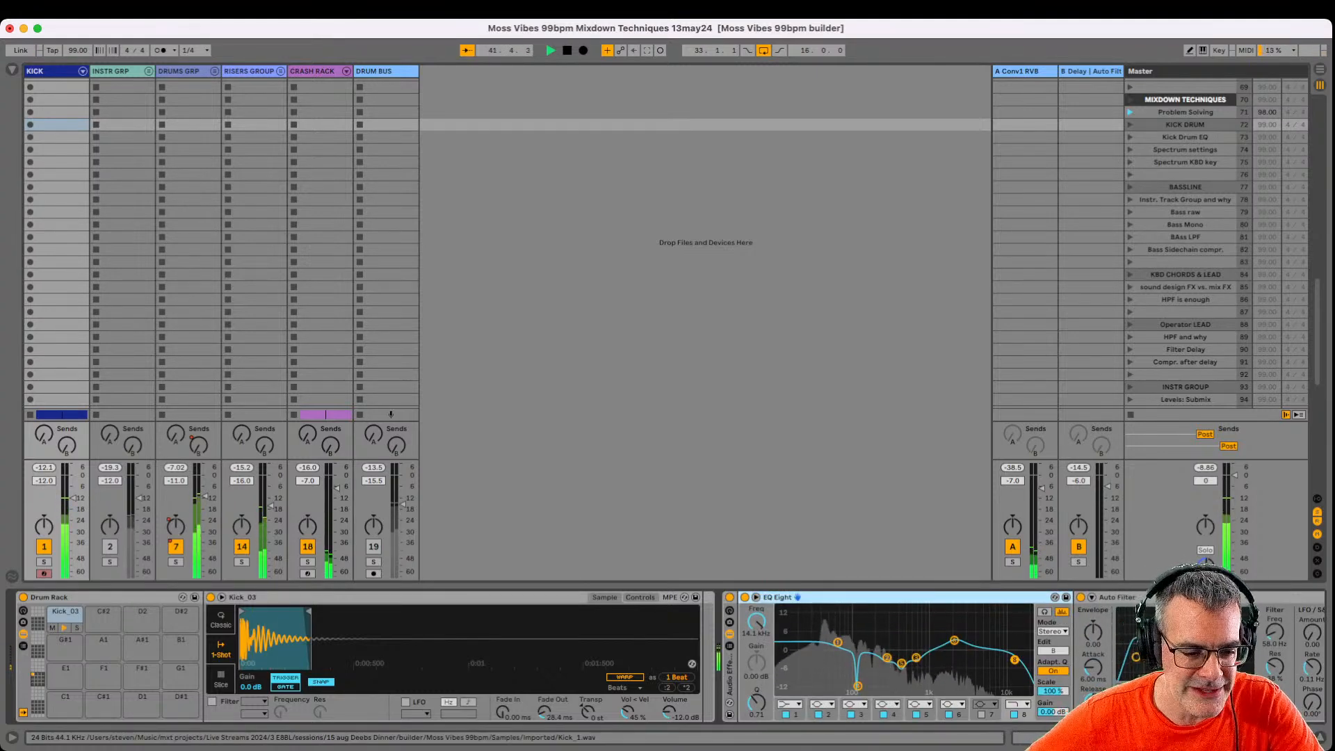
left_click(797, 598)
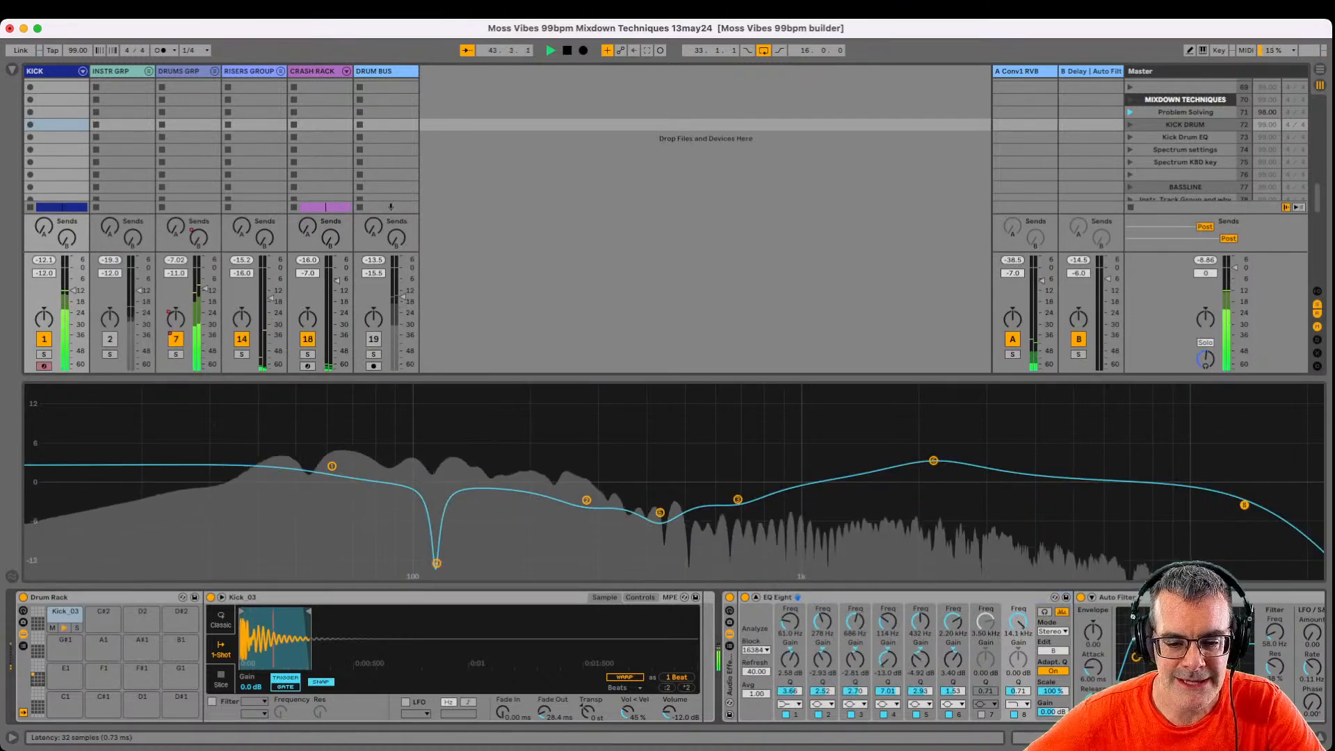
Compare the kick with its Audio Effect Rack switched off and on, and fold the Kick_03 sampler.
left_click(729, 597)
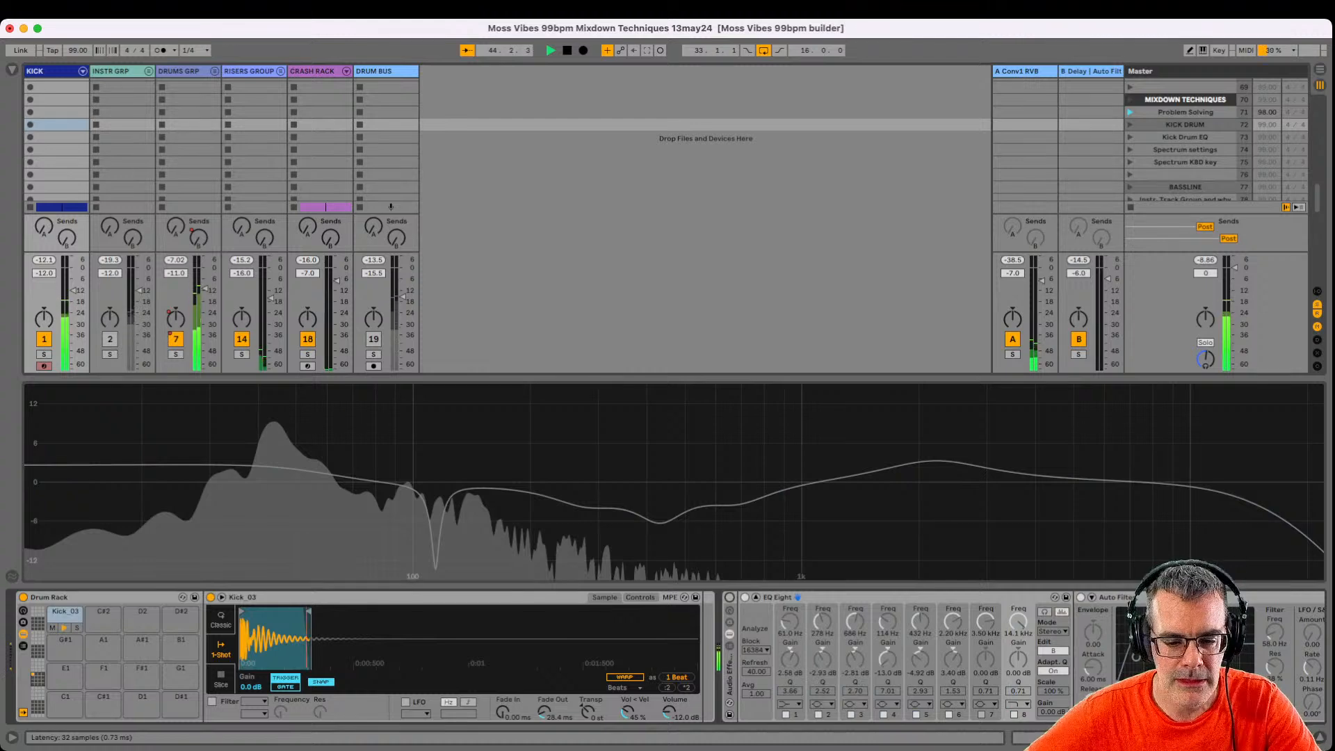
double_click(417, 597)
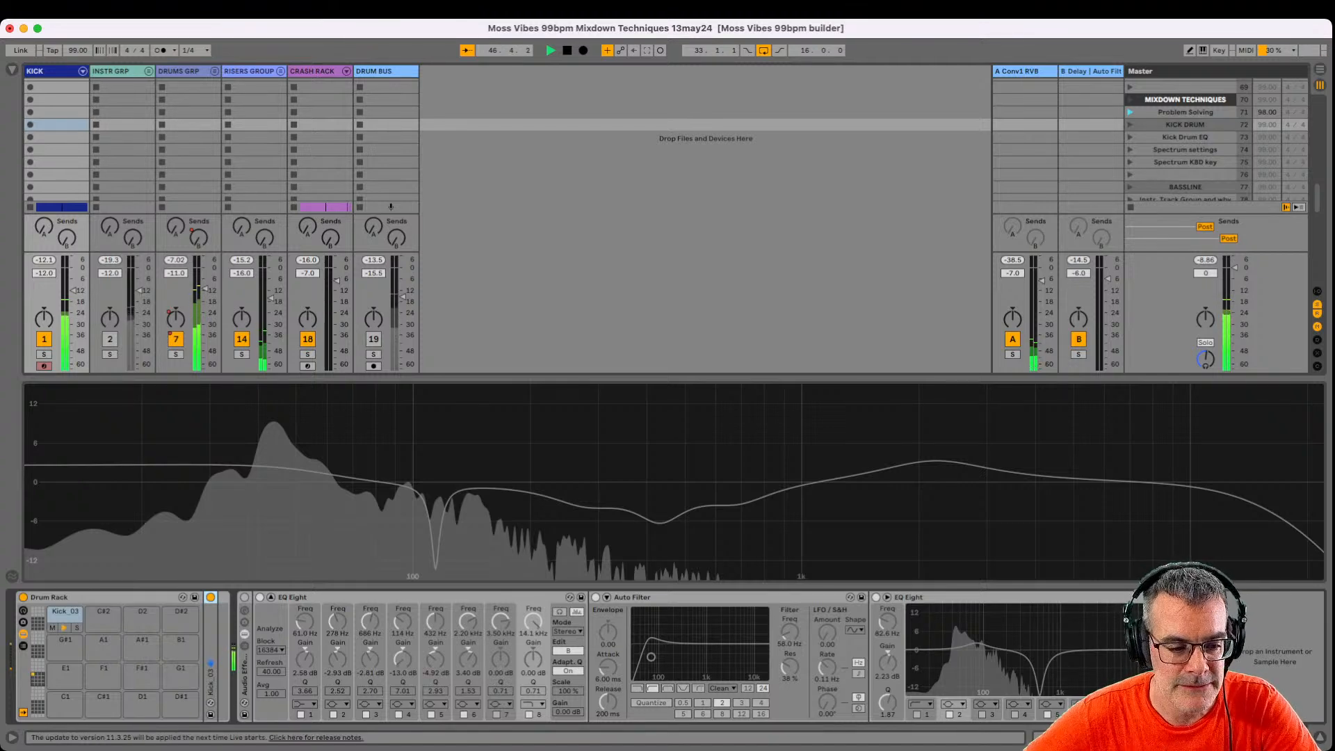
left_click(245, 597)
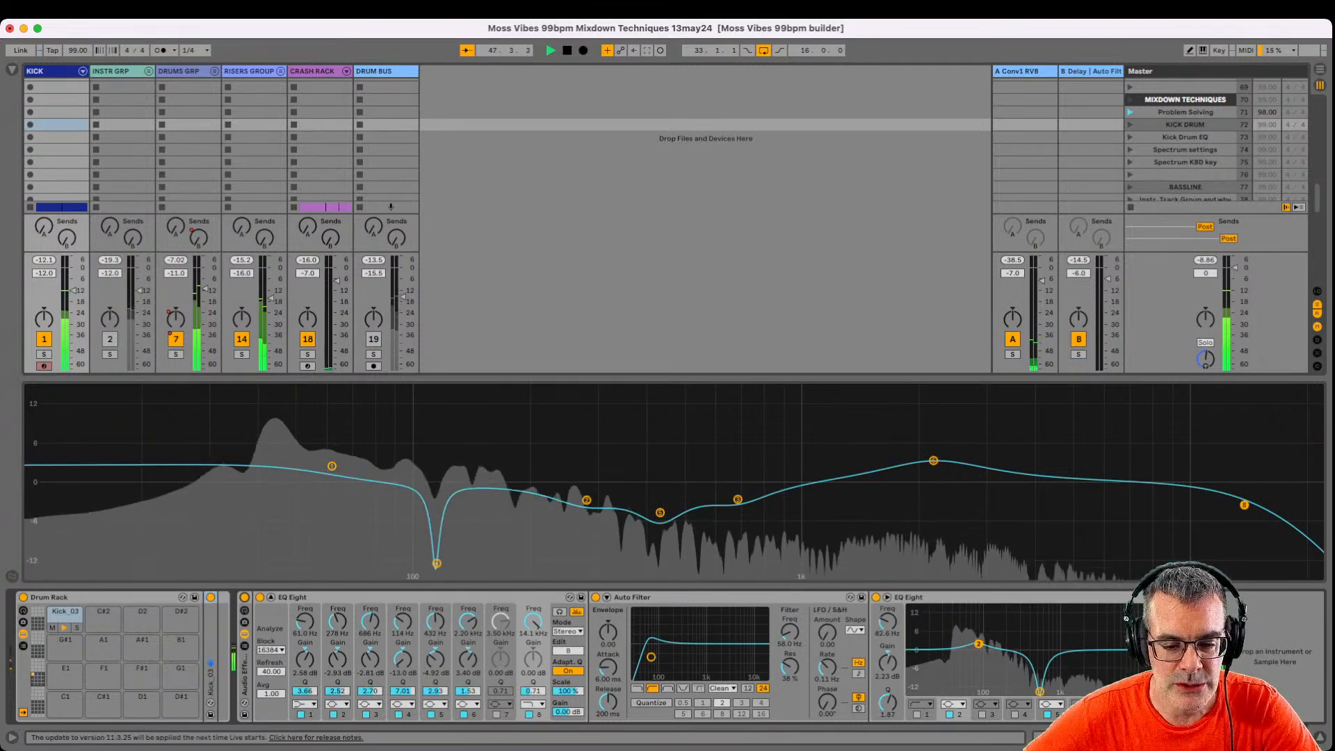
Toggle the second EQ Eight and the Auto Filter to compare the kick, and enlarge the second EQ Eight's graph.
left_click(876, 597)
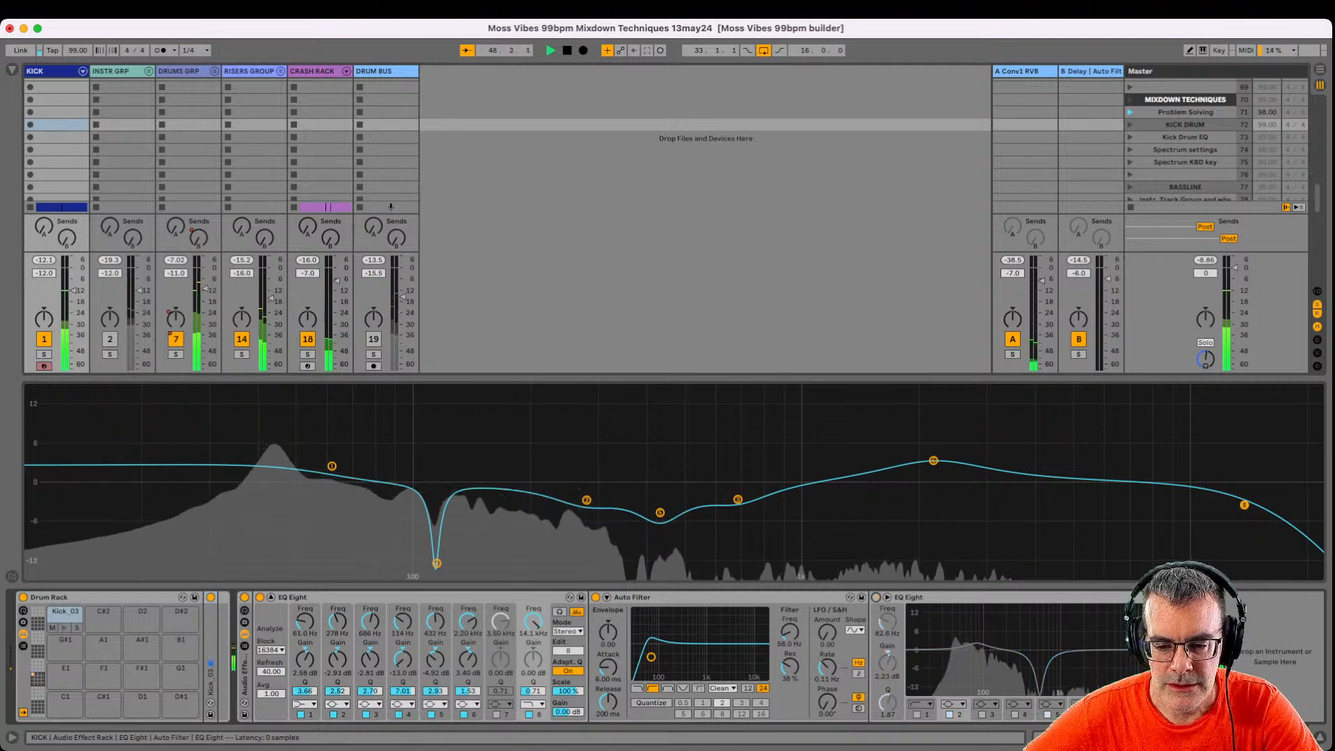
left_click(596, 597)
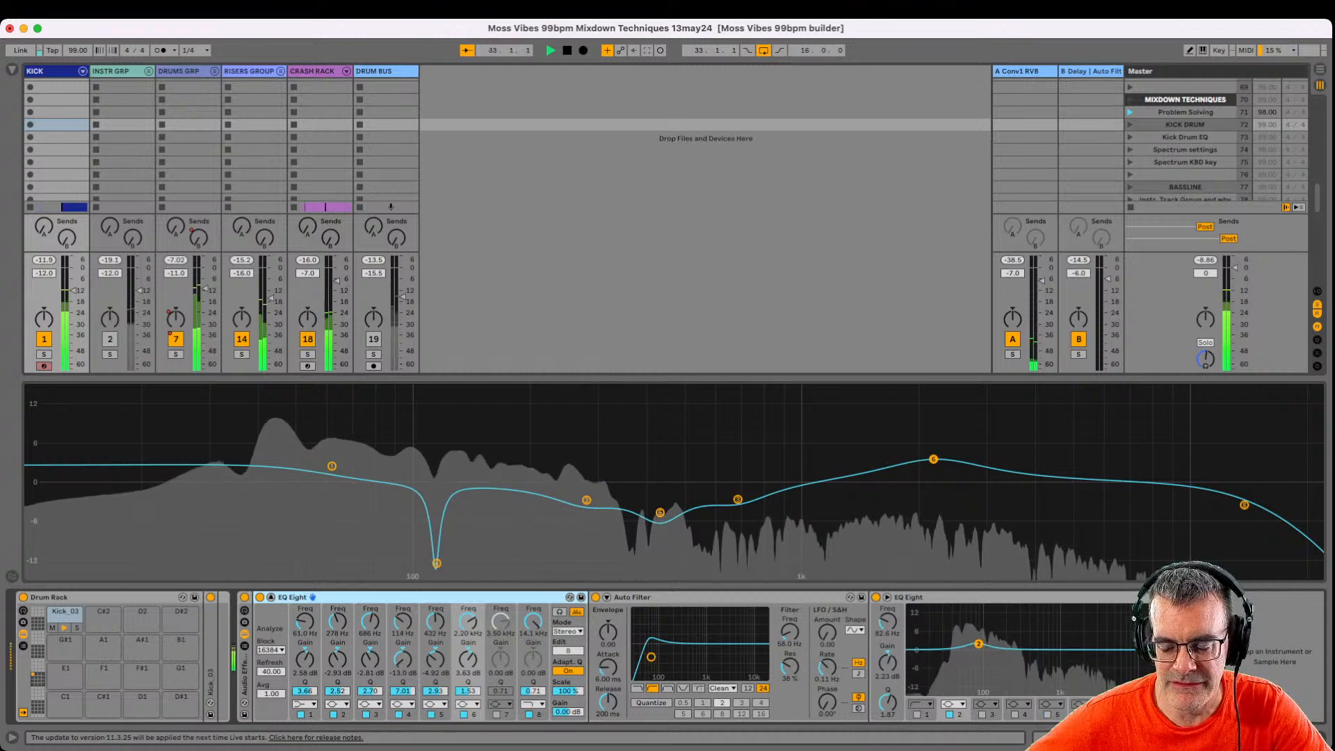
left_click(887, 597)
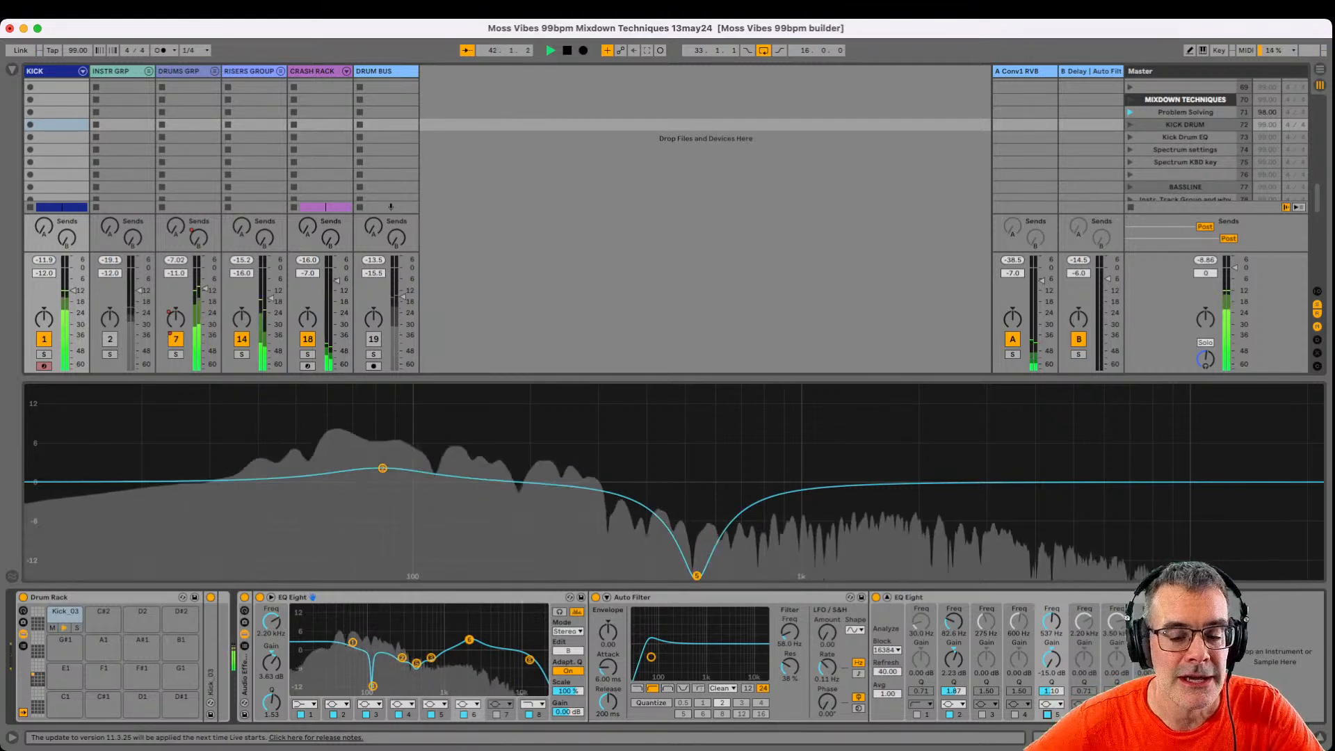
Return the graphs of the master spectrum and the KICK track's second EQ Eight to their compact size.
left_click(1140, 71)
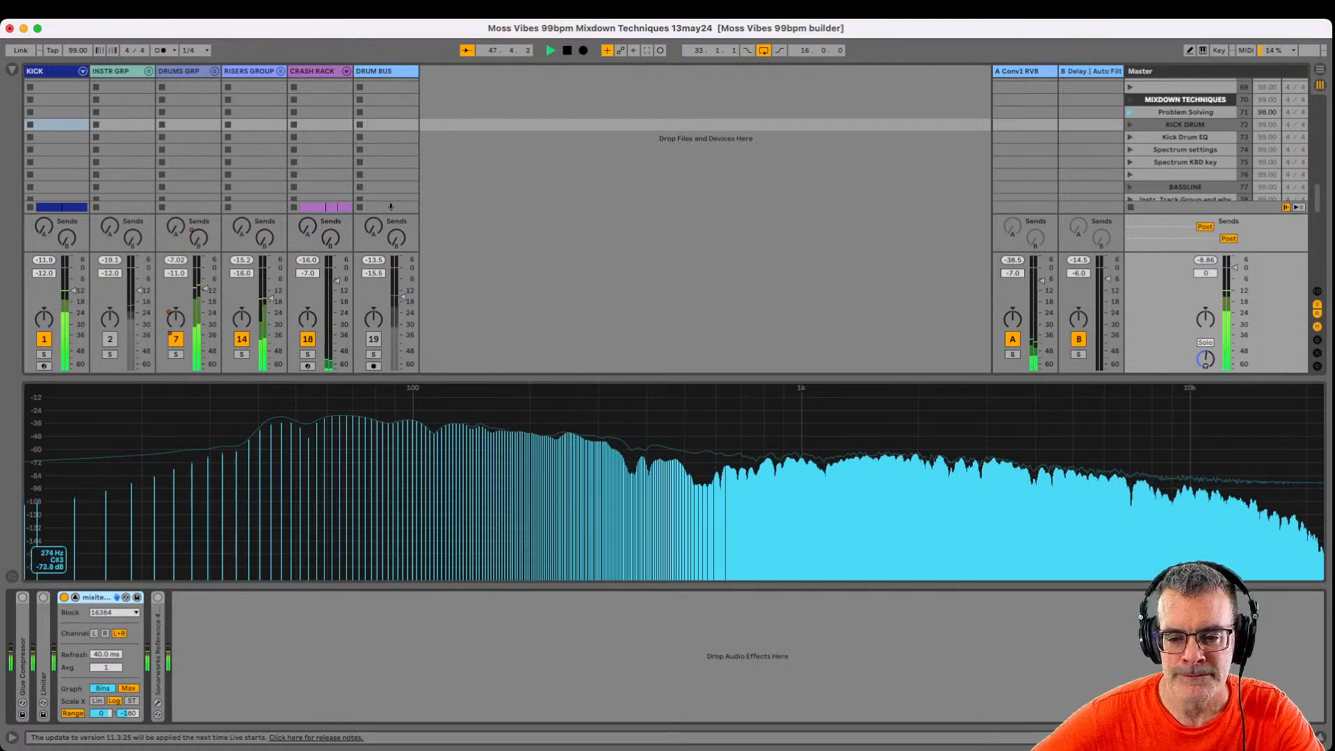
double_click(655, 435)
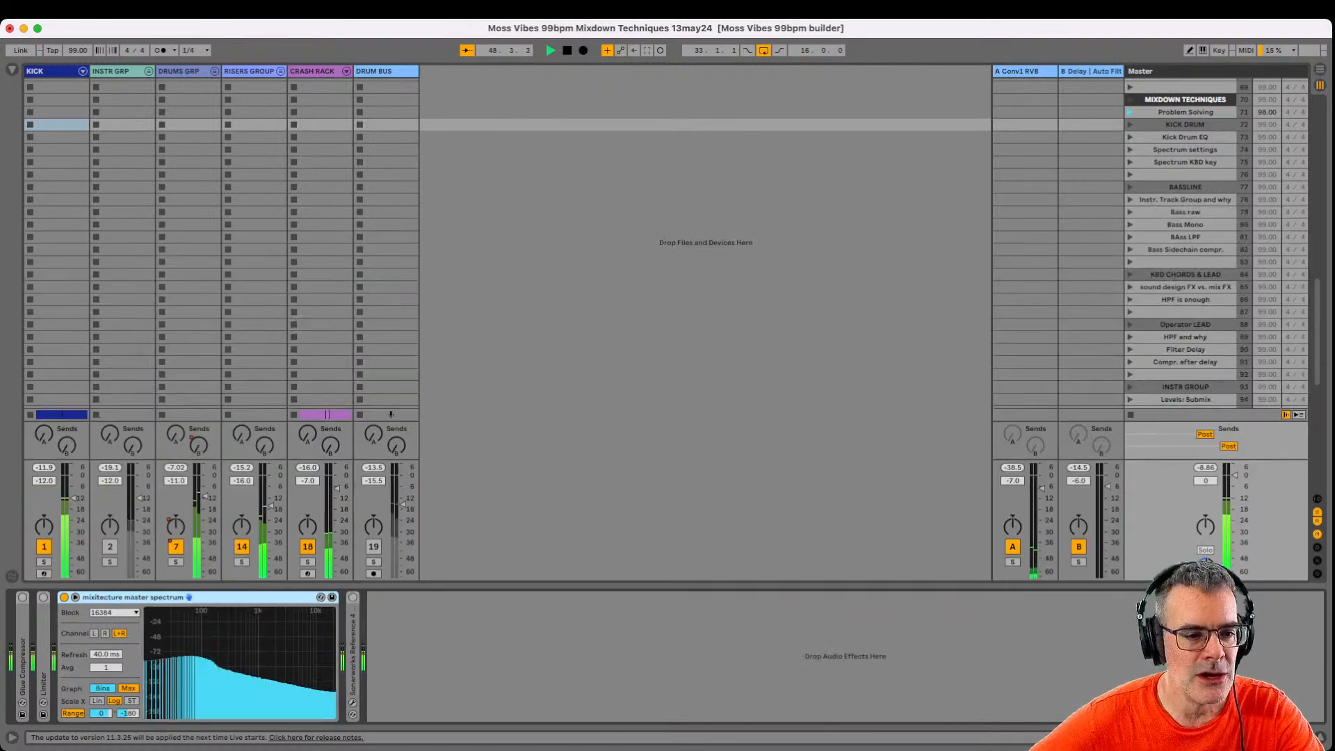
left_click(44, 71)
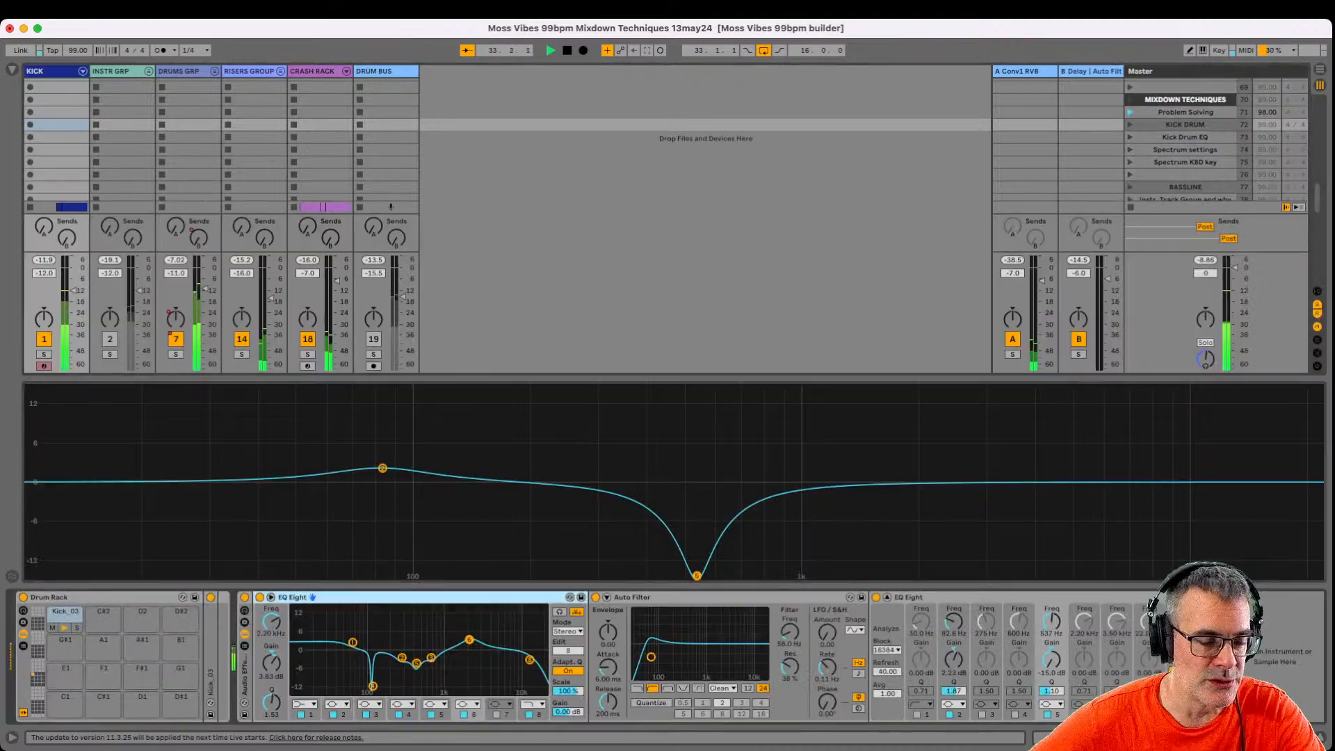
left_click(888, 597)
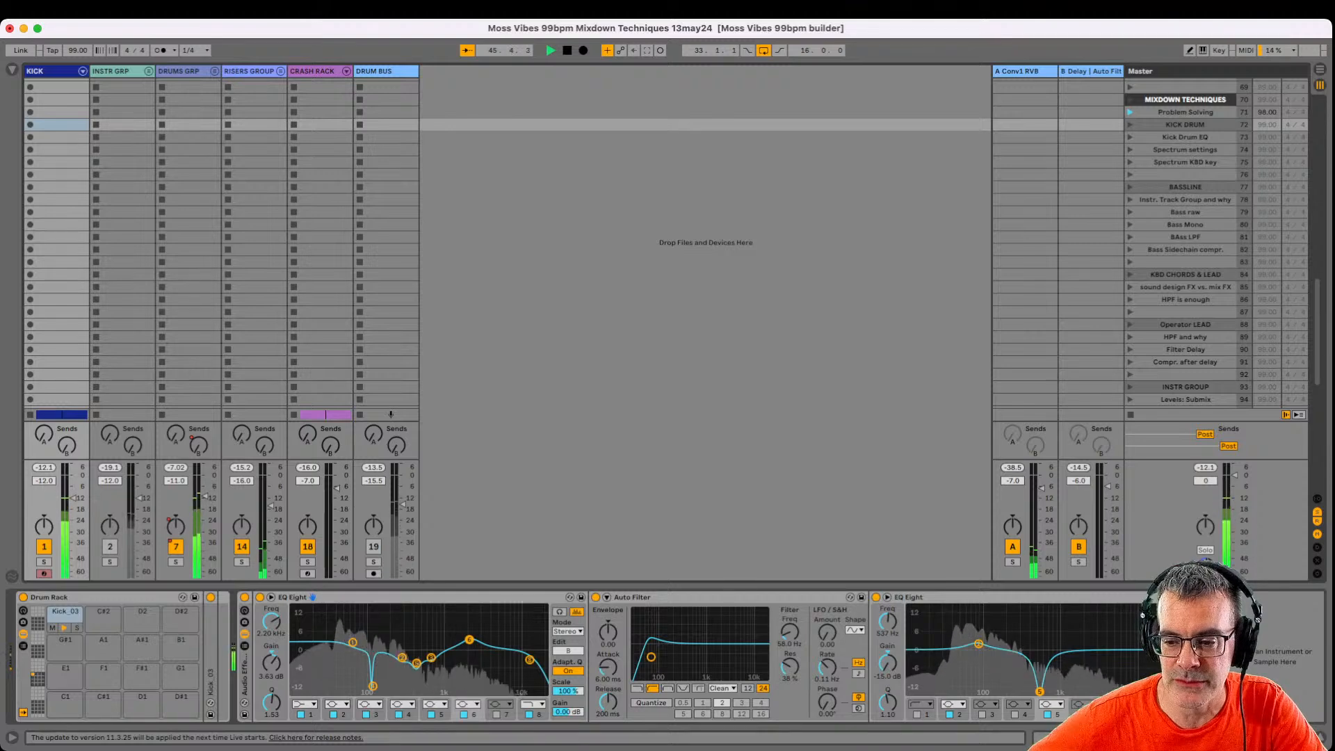
Stop and restart playback, and show the Master track's devices at the Spectrum KBD key scene.
key("space")
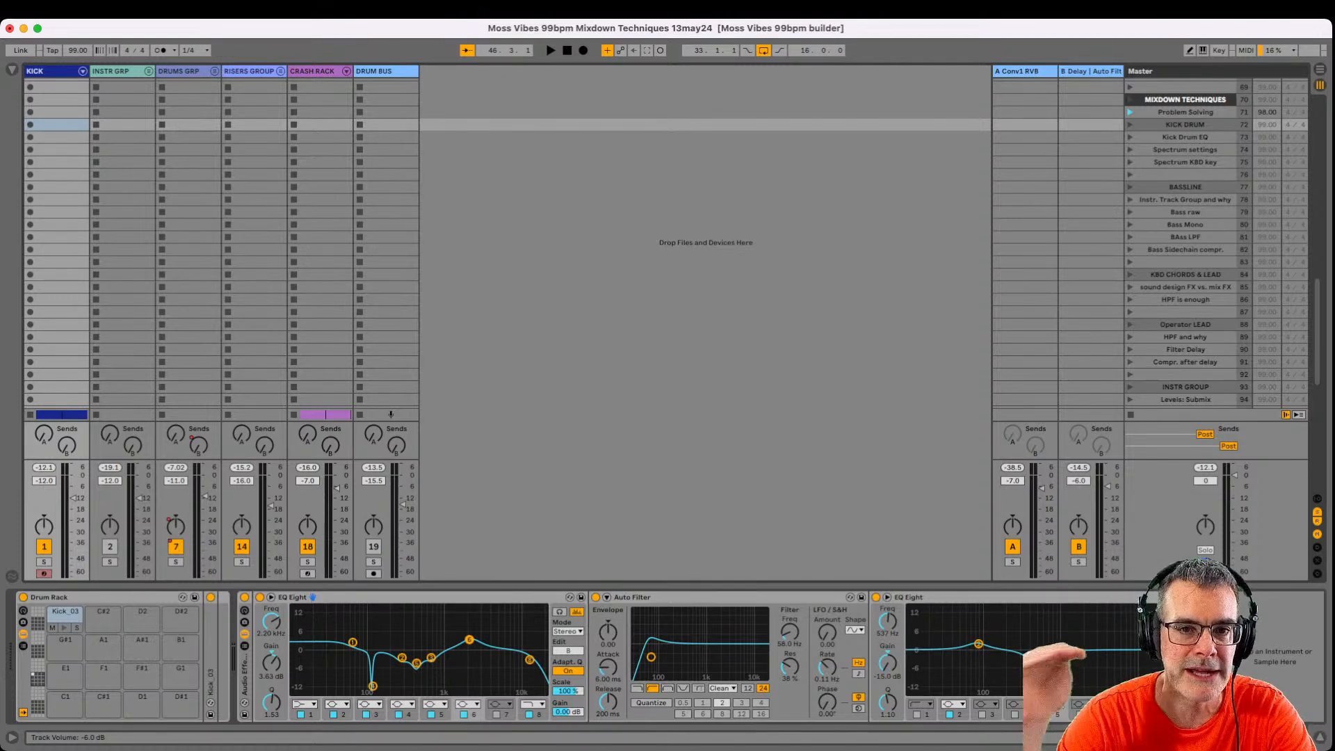
key("space")
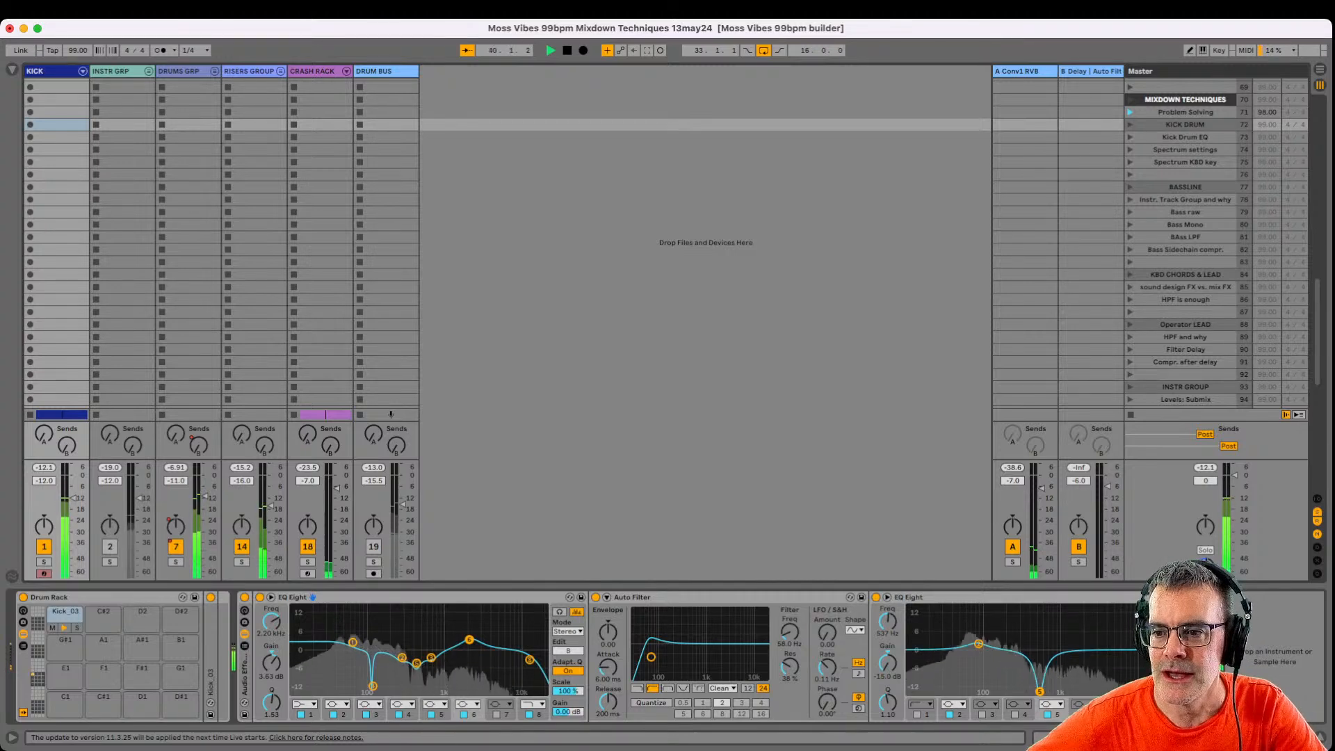
key("Down")
key("Down")
key("Down")
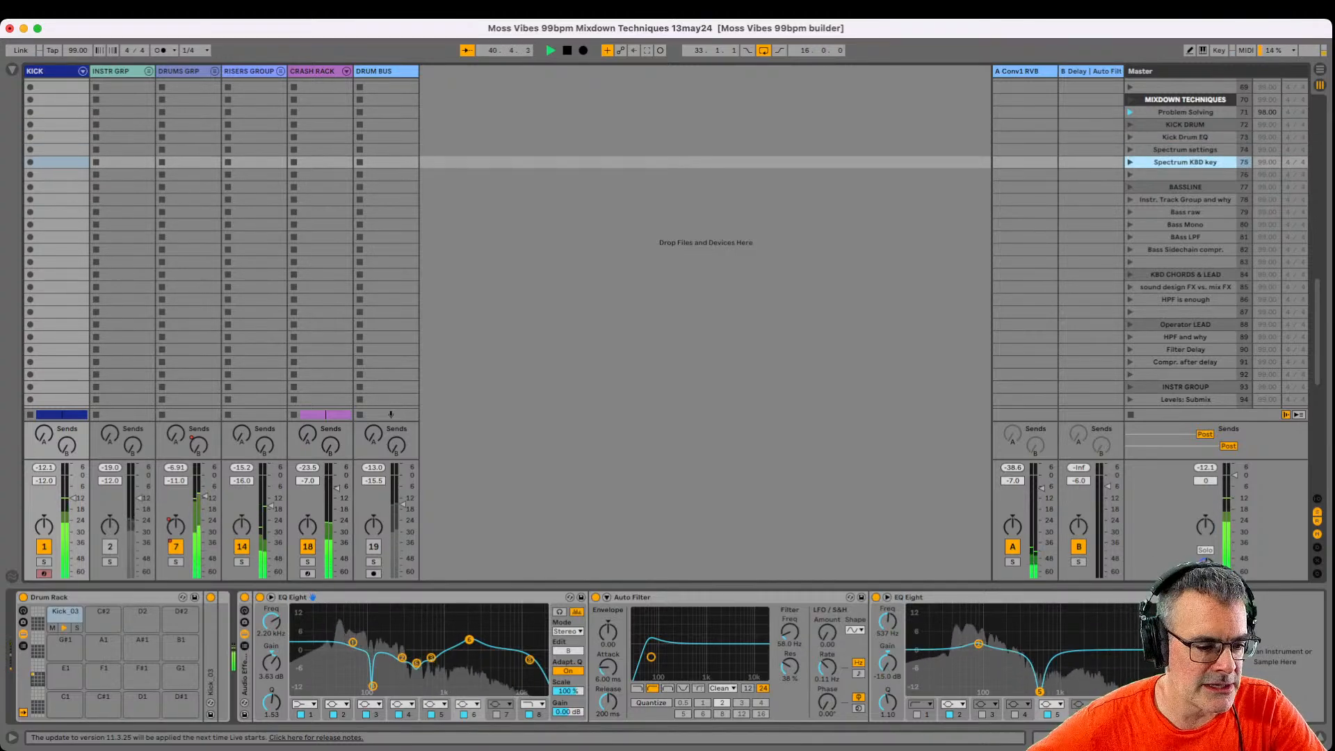
left_click(1140, 71)
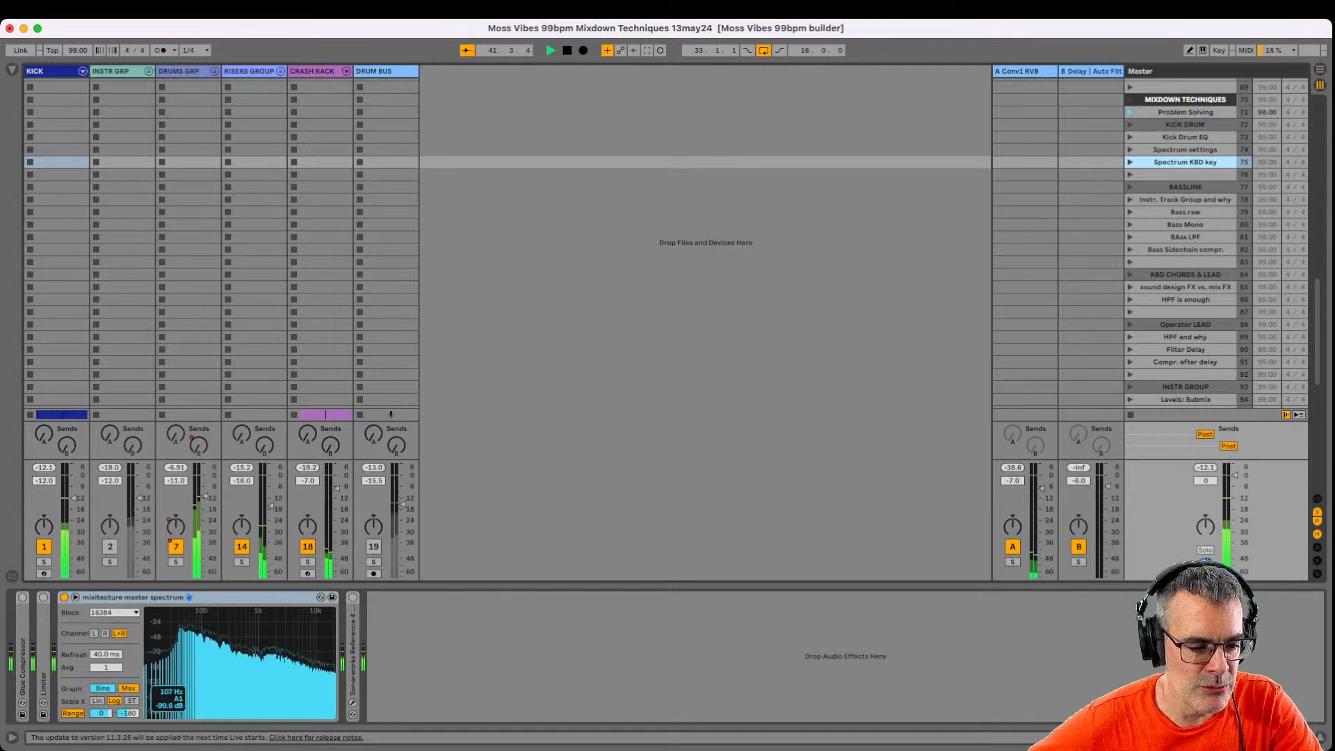
Unfold the INSTR GRP, activate it and mute the KICK track.
left_click(149, 71)
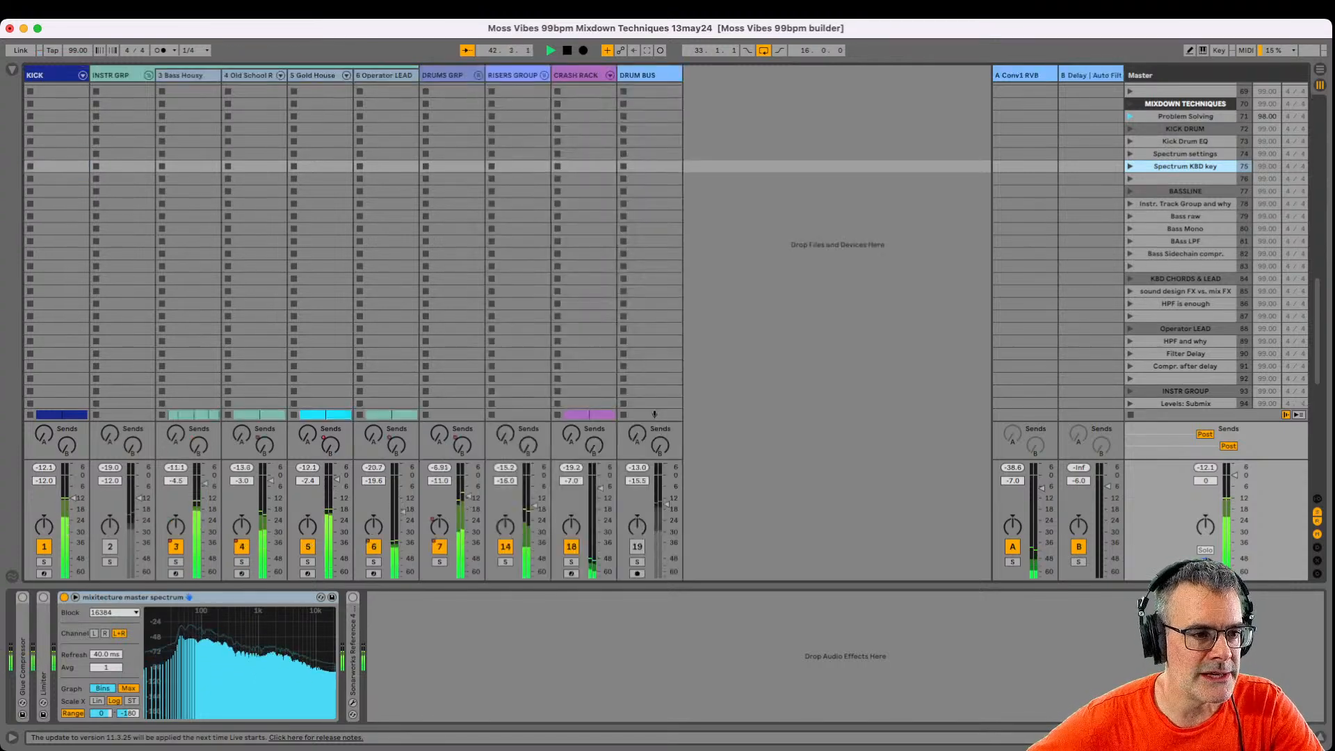
left_click(110, 546)
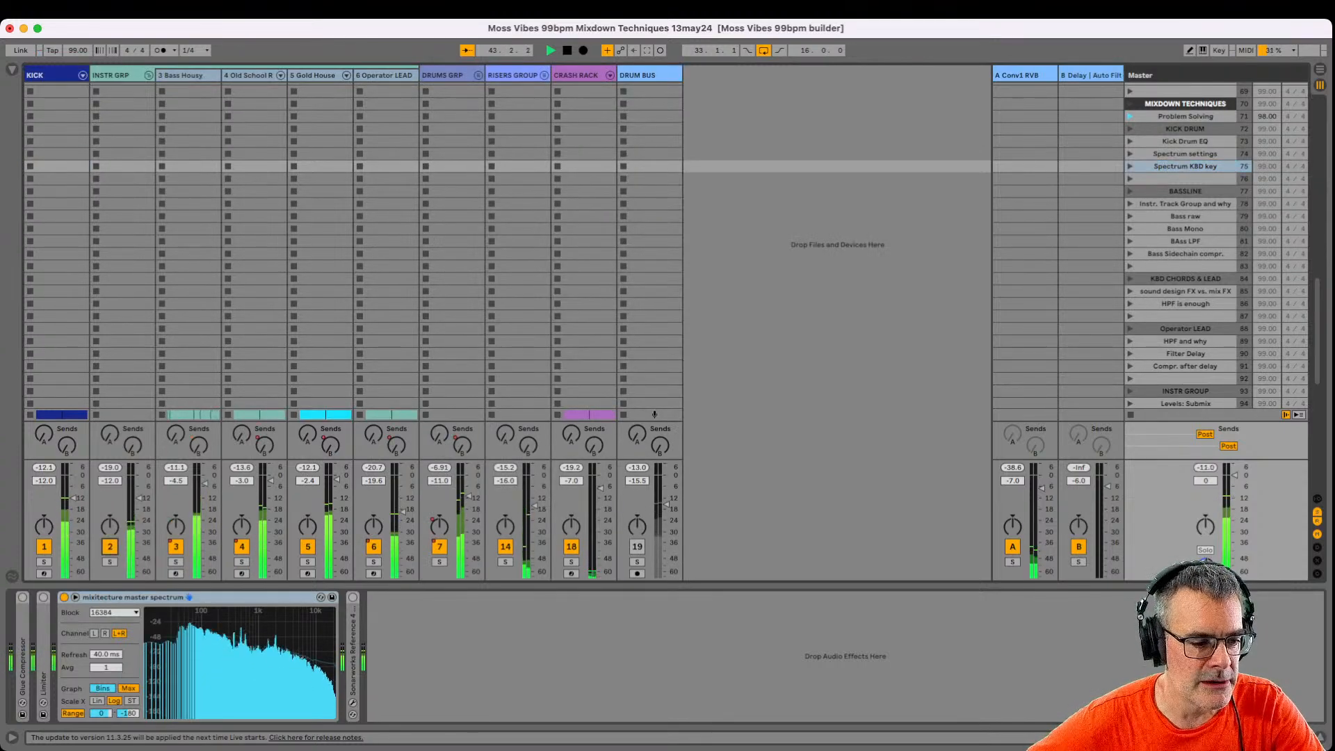
left_click(43, 547)
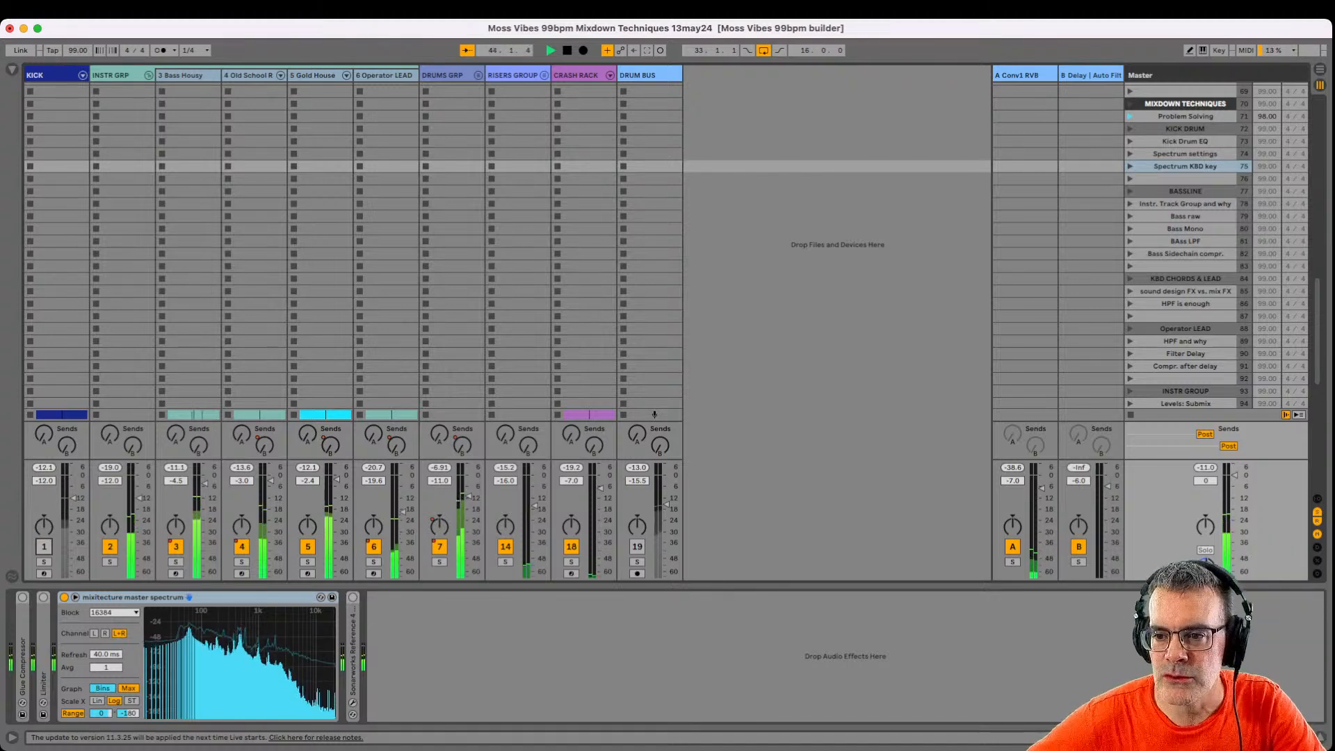
Select the "Instr. Track Group and why" scene and compare the mix with the INSTR GRP muted and active.
left_click(1185, 203)
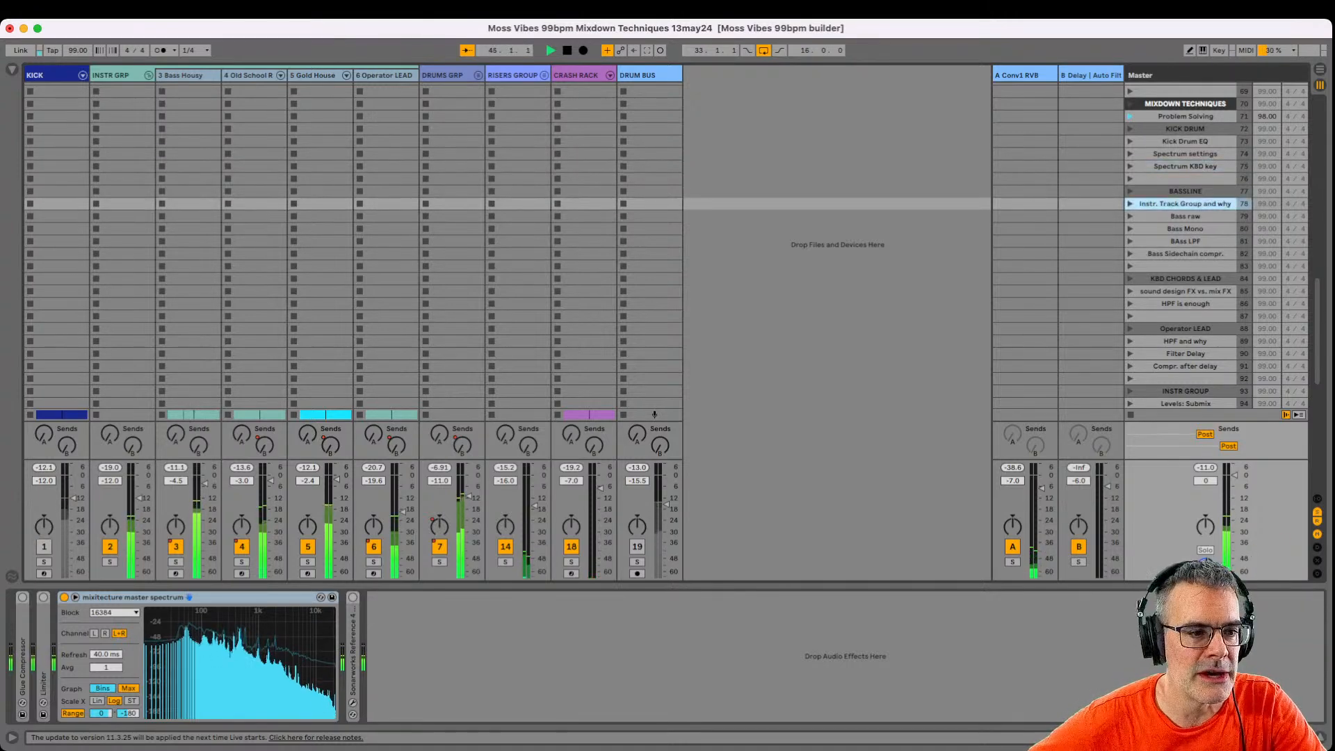
left_click(110, 547)
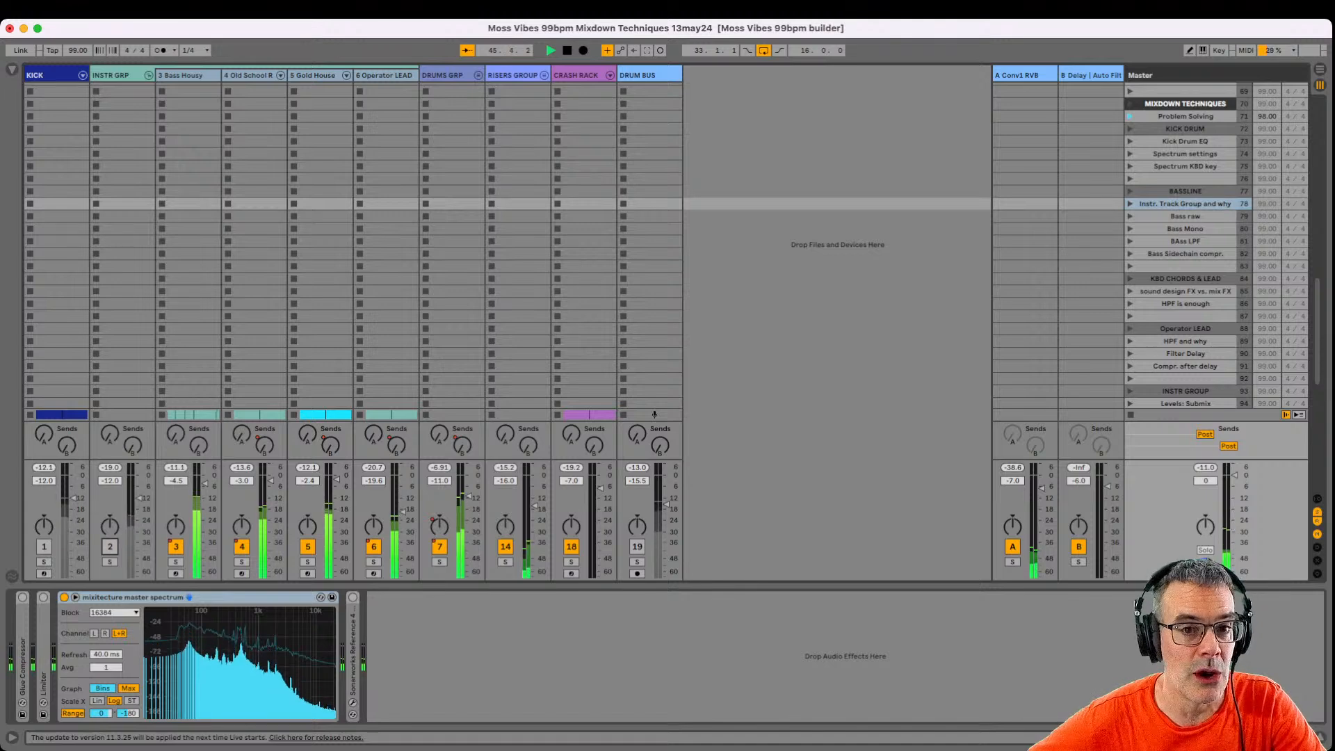
left_click(110, 546)
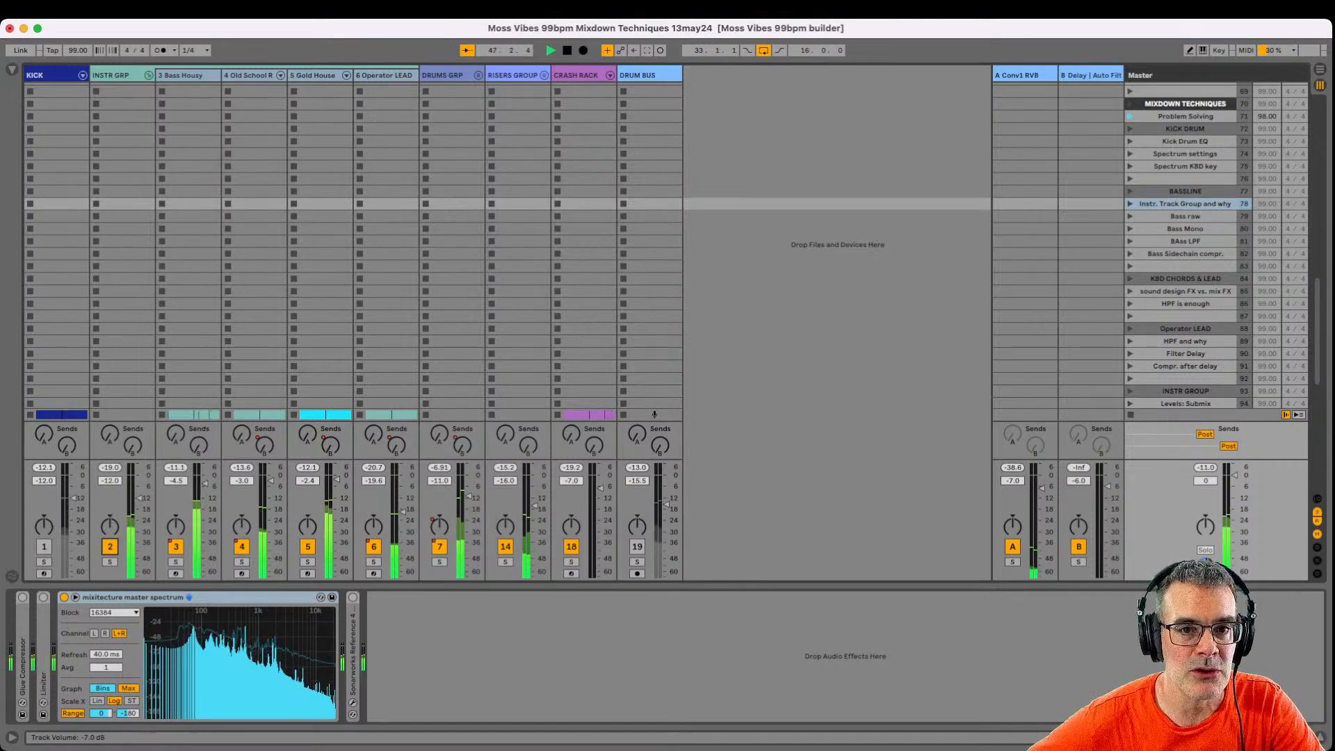
Review the devices of the Bass Housy, Old School R, Gold House and Operator LEAD tracks.
left_click(183, 75)
left_click(248, 75)
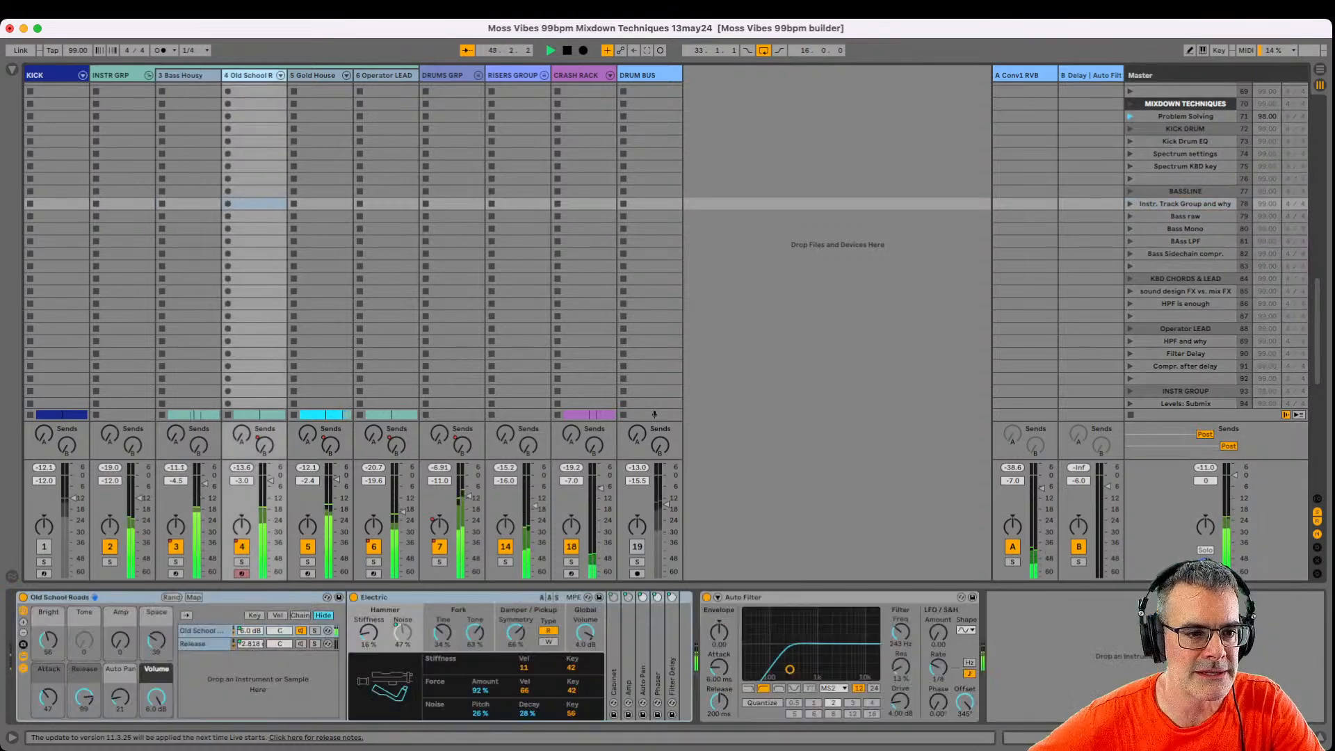
left_click(313, 75)
left_click(384, 75)
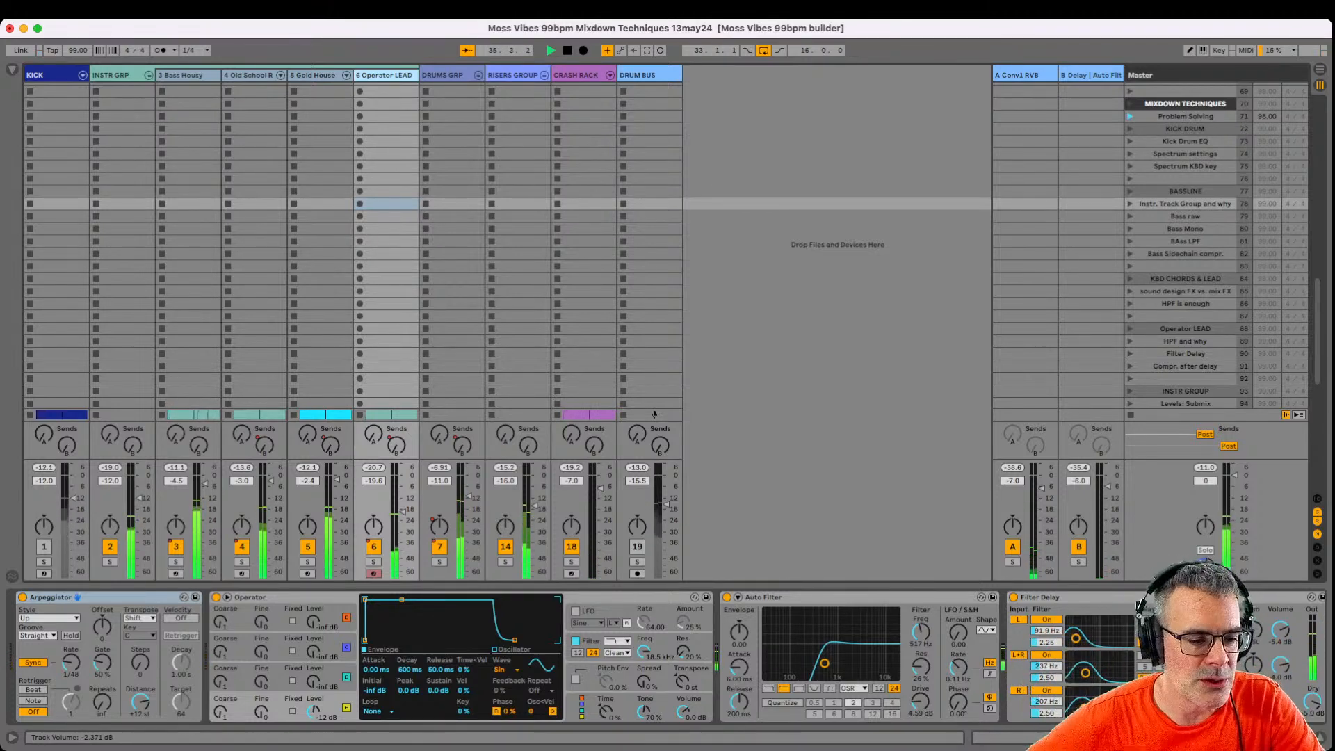
Mute the Operator LEAD, Gold House and Old School R tracks.
key("F6")
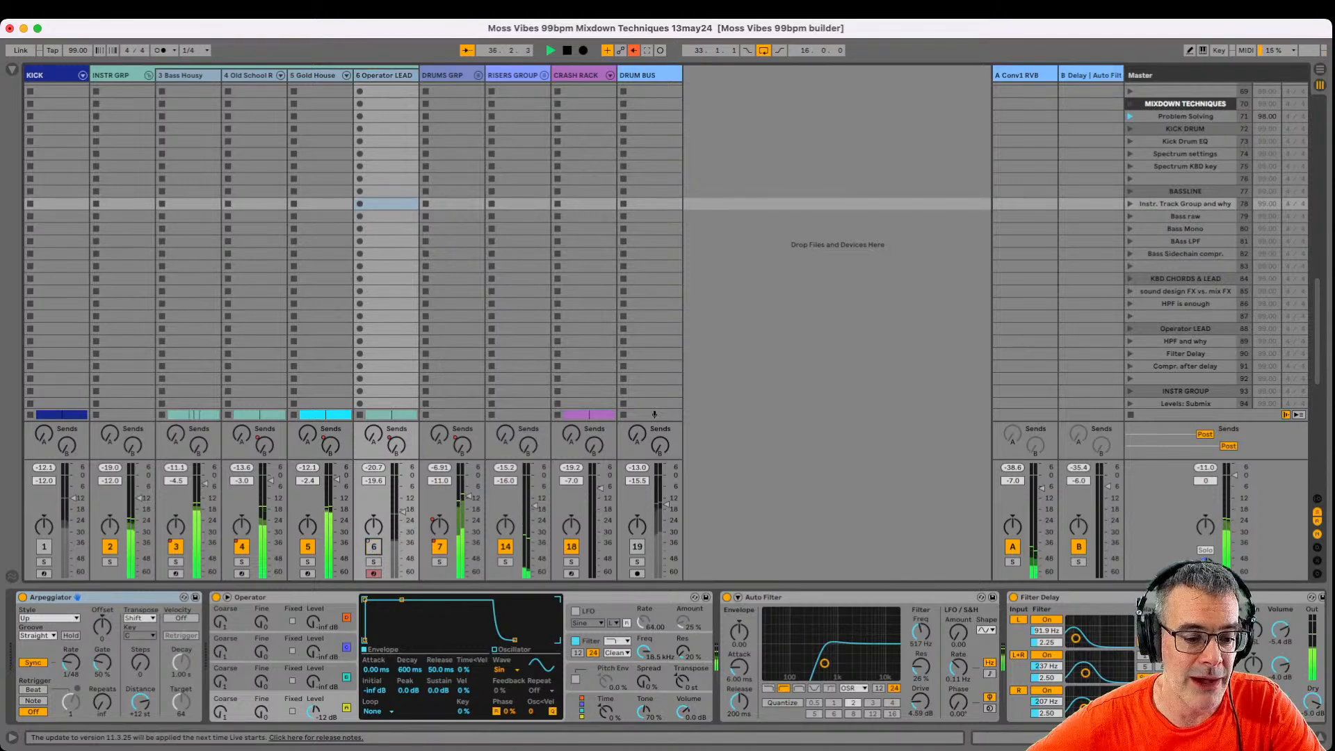
key("F5")
key("F4")
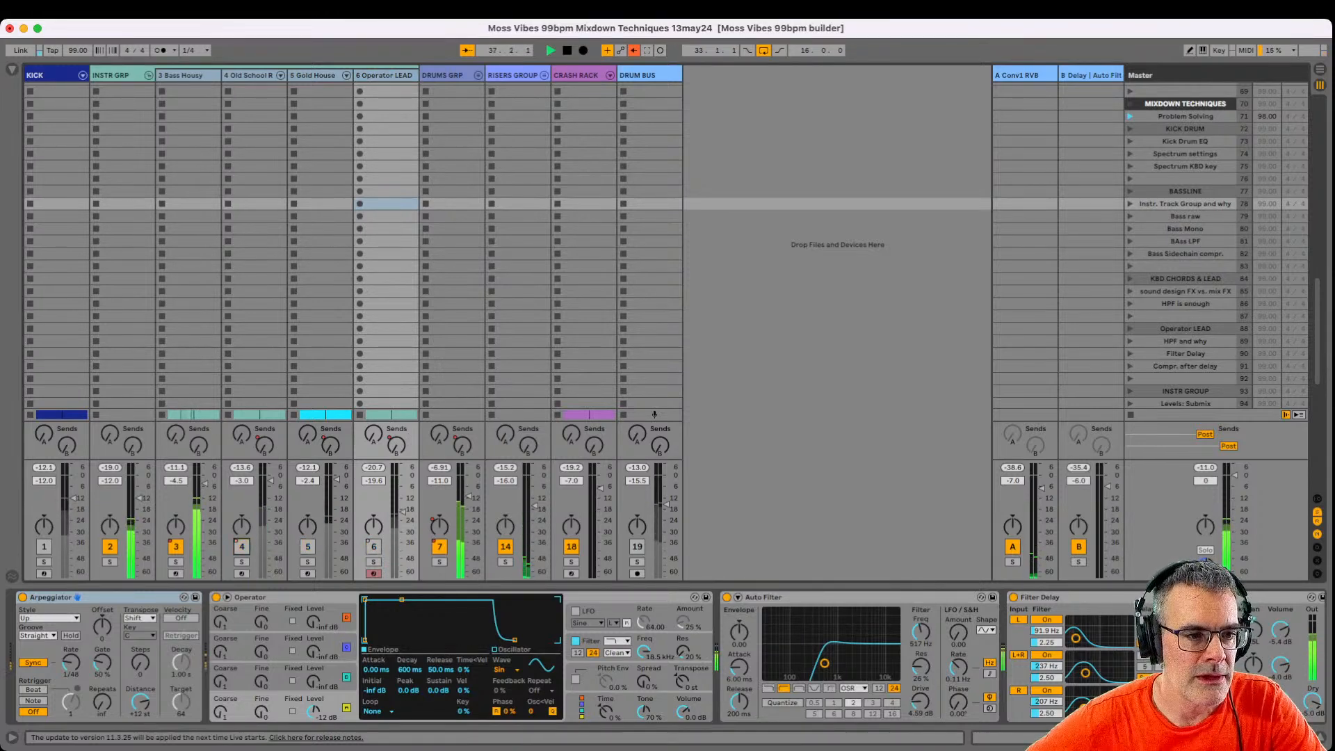
Show the Bass Housy track's devices and bypass its Compressor and LPF.
left_click(183, 75)
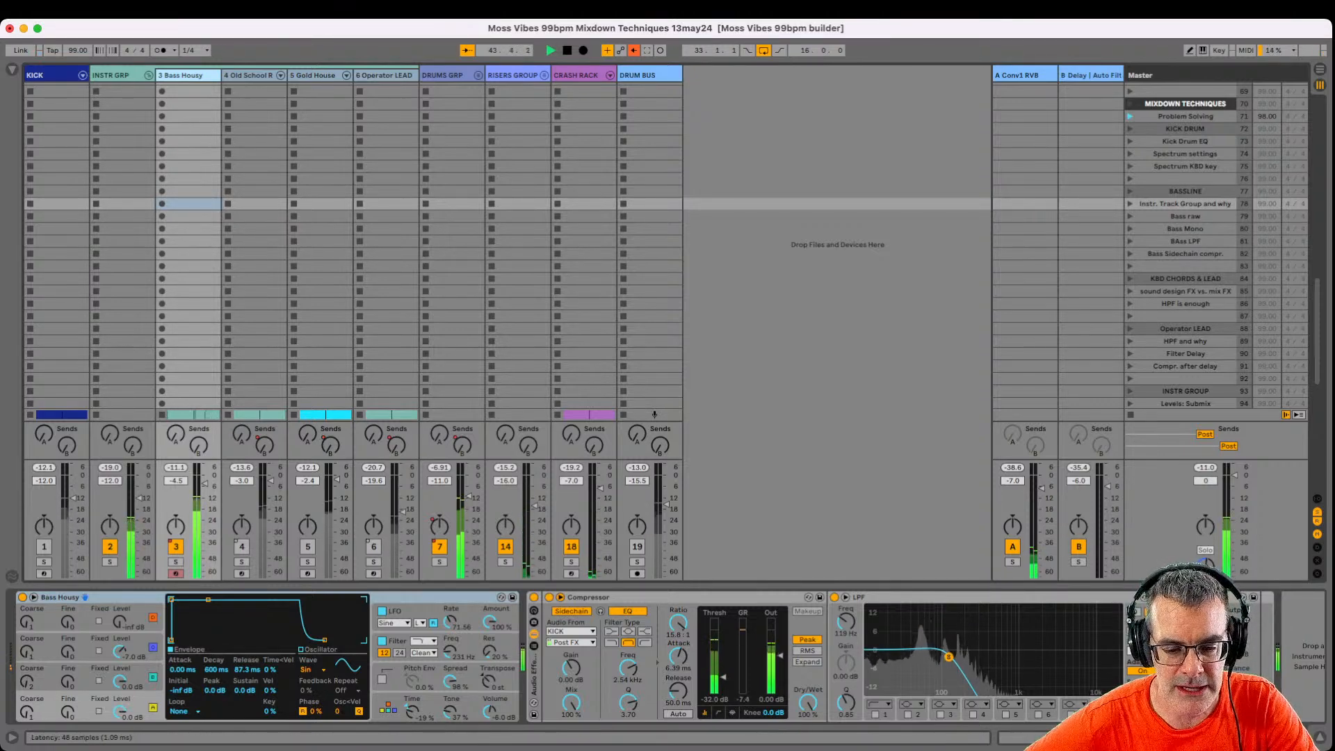
left_click(534, 598)
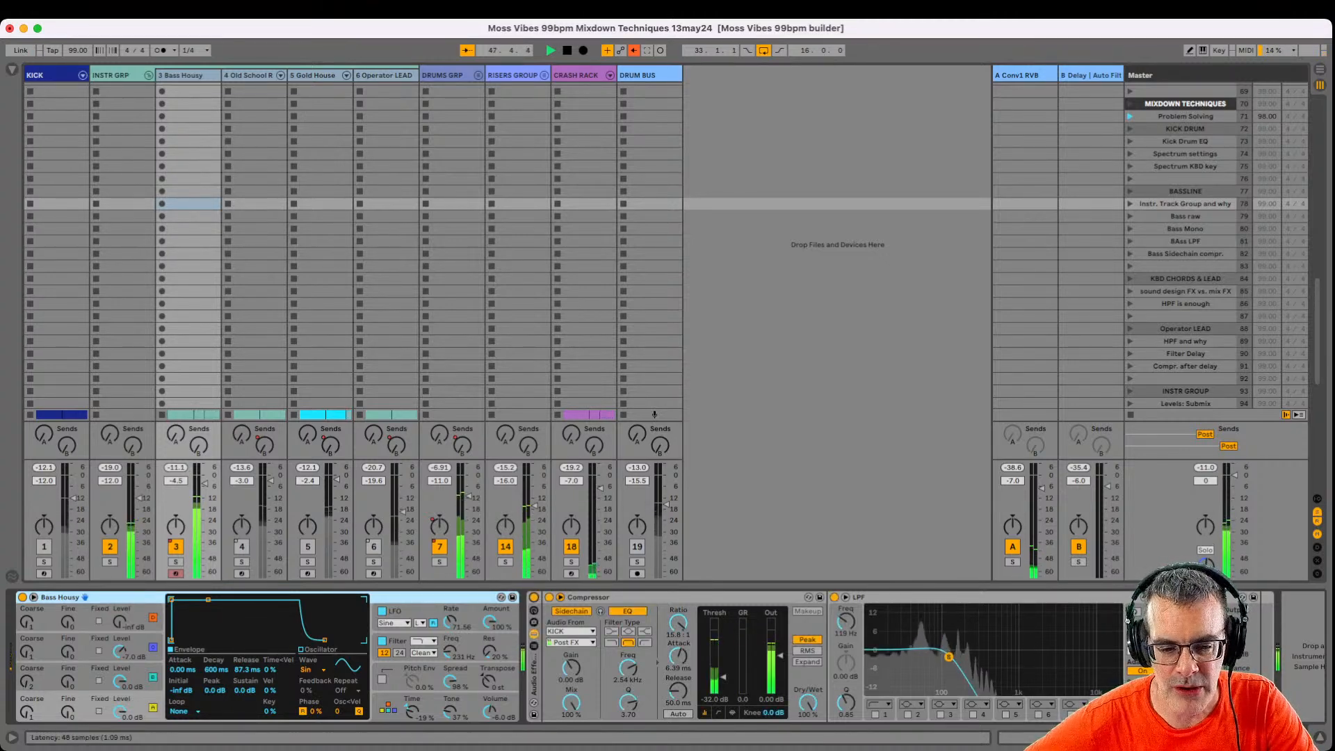
left_click(615, 597)
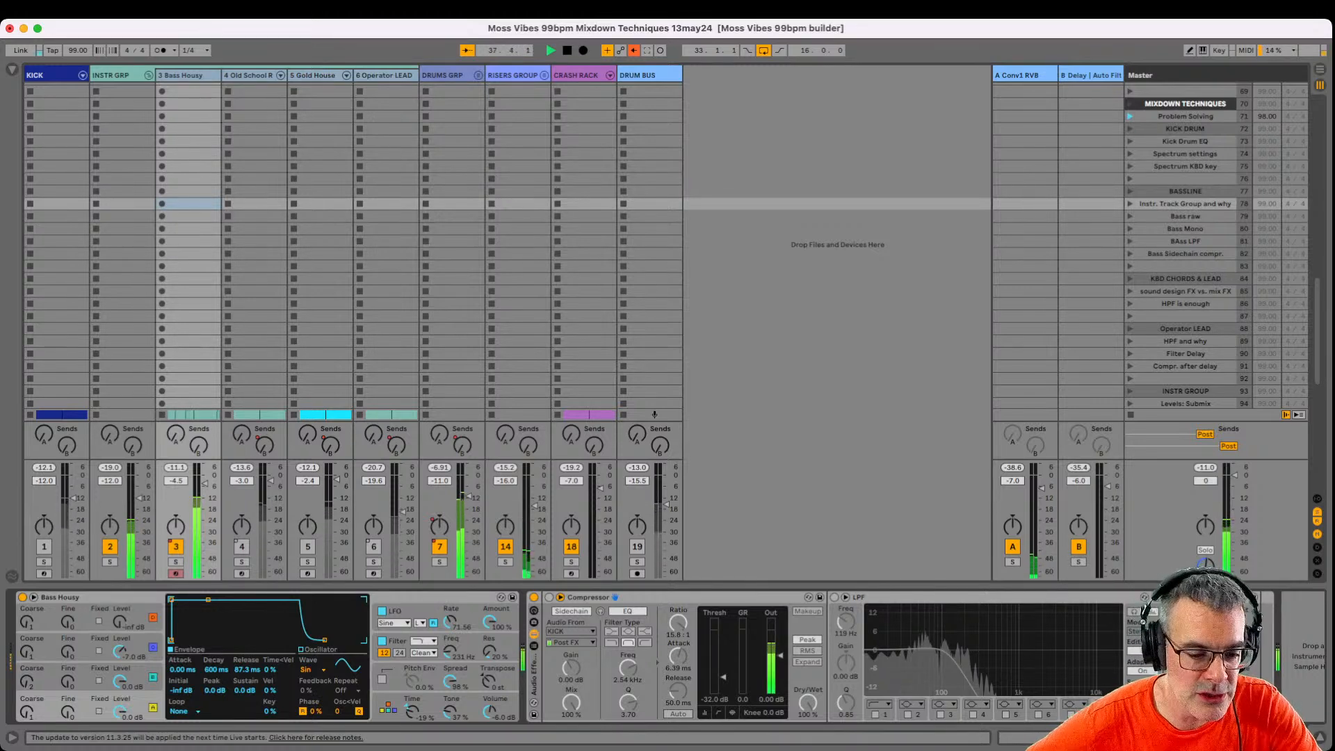
Try lowering the Spread of the Bass Housy synth and undo the change.
left_click_drag(450, 681, 450, 726)
key("super+z")
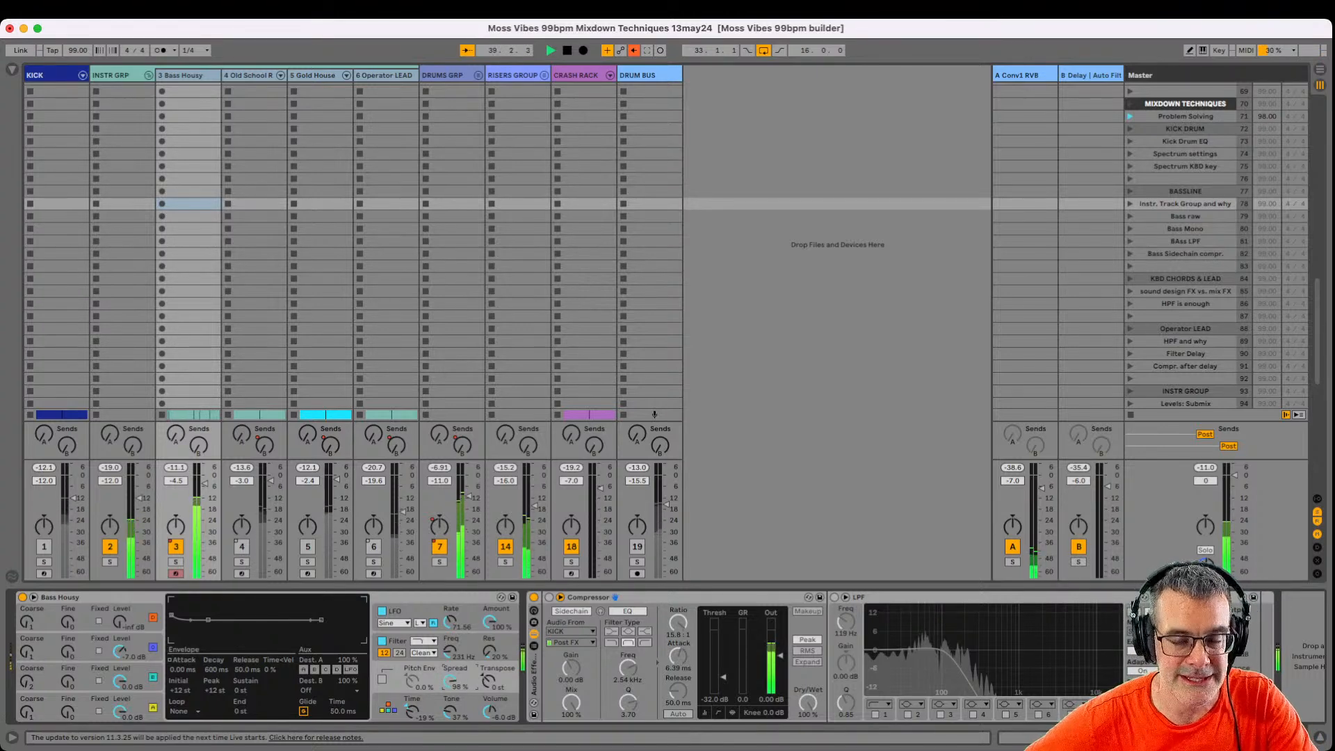
left_click(85, 597)
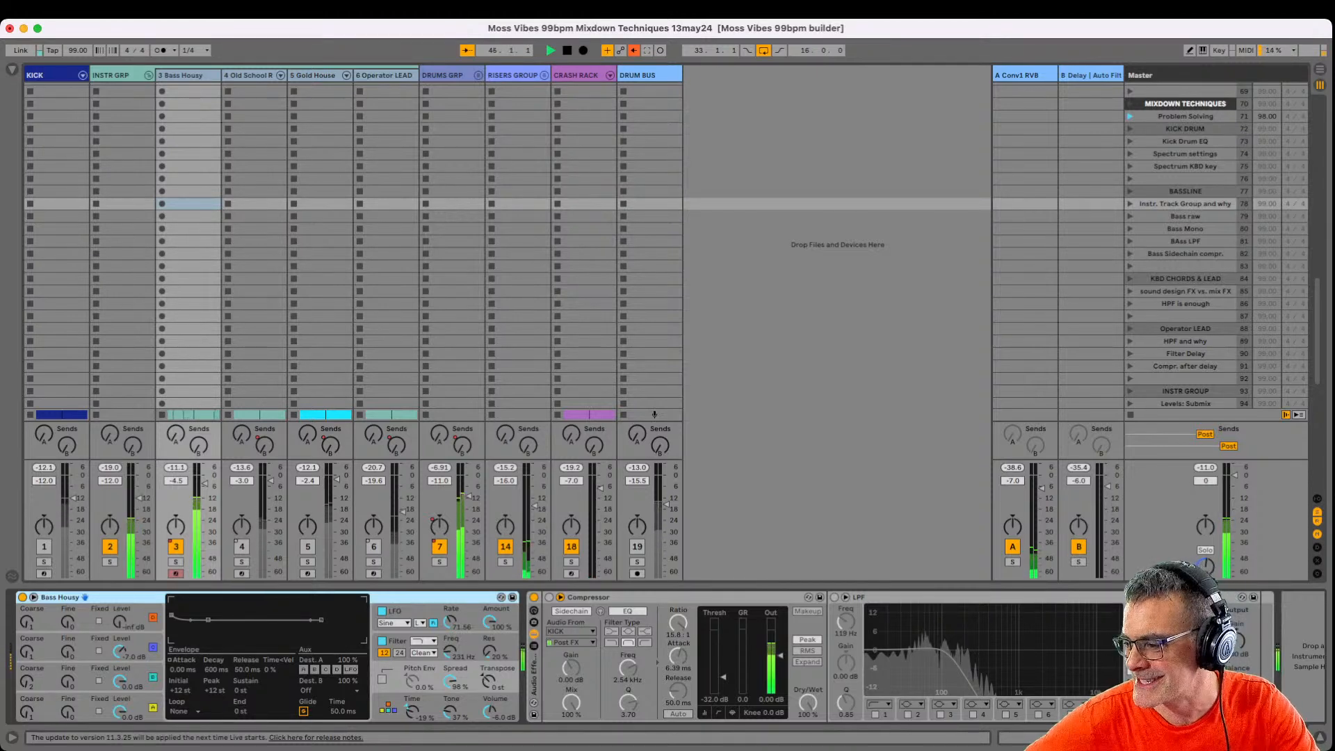
Switch the bass LPF on, enlarge its graph and fold the device.
left_click(890, 597)
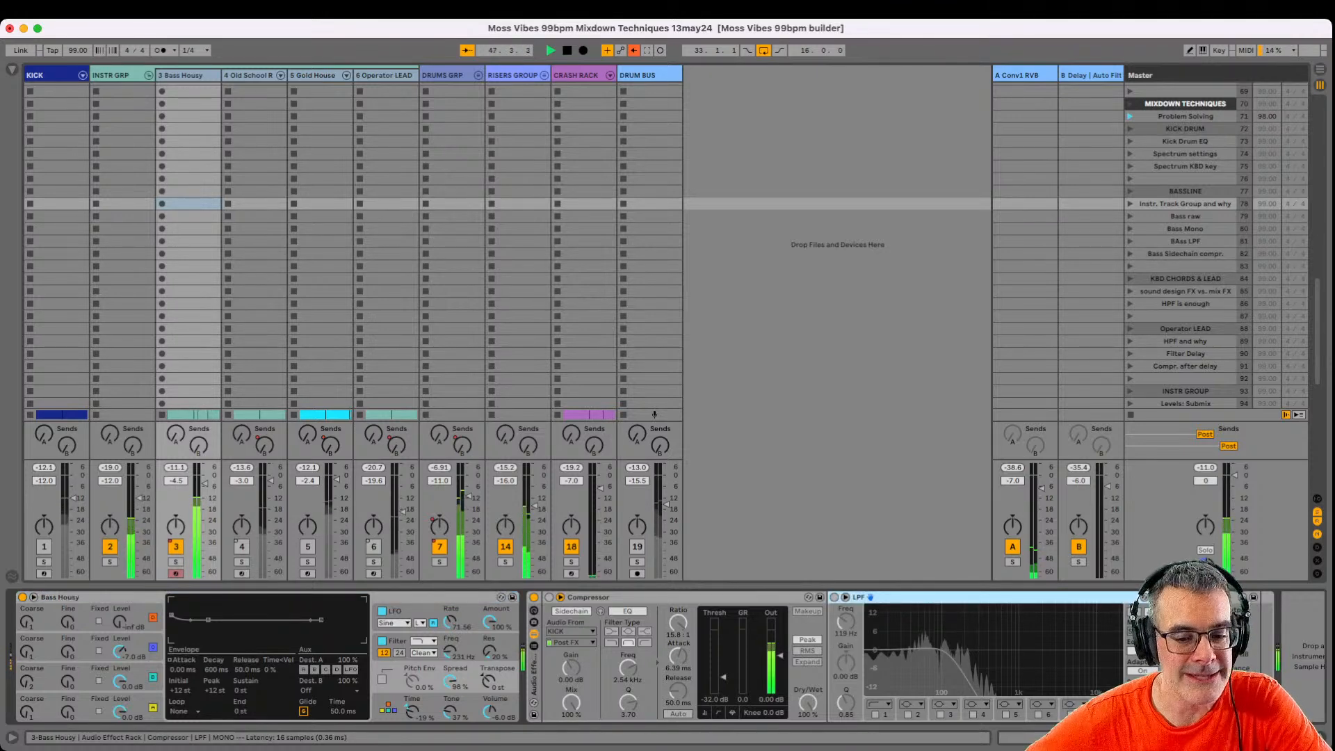
left_click(834, 597)
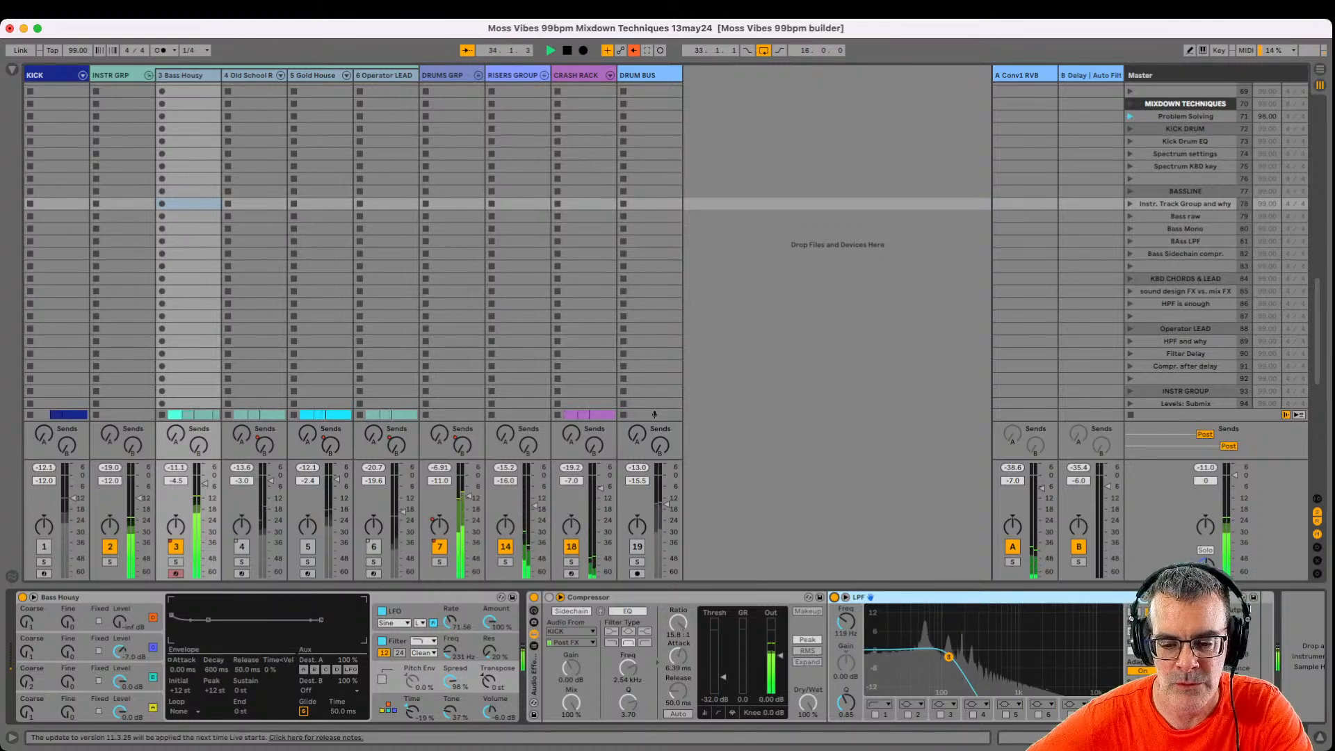
left_click(846, 597)
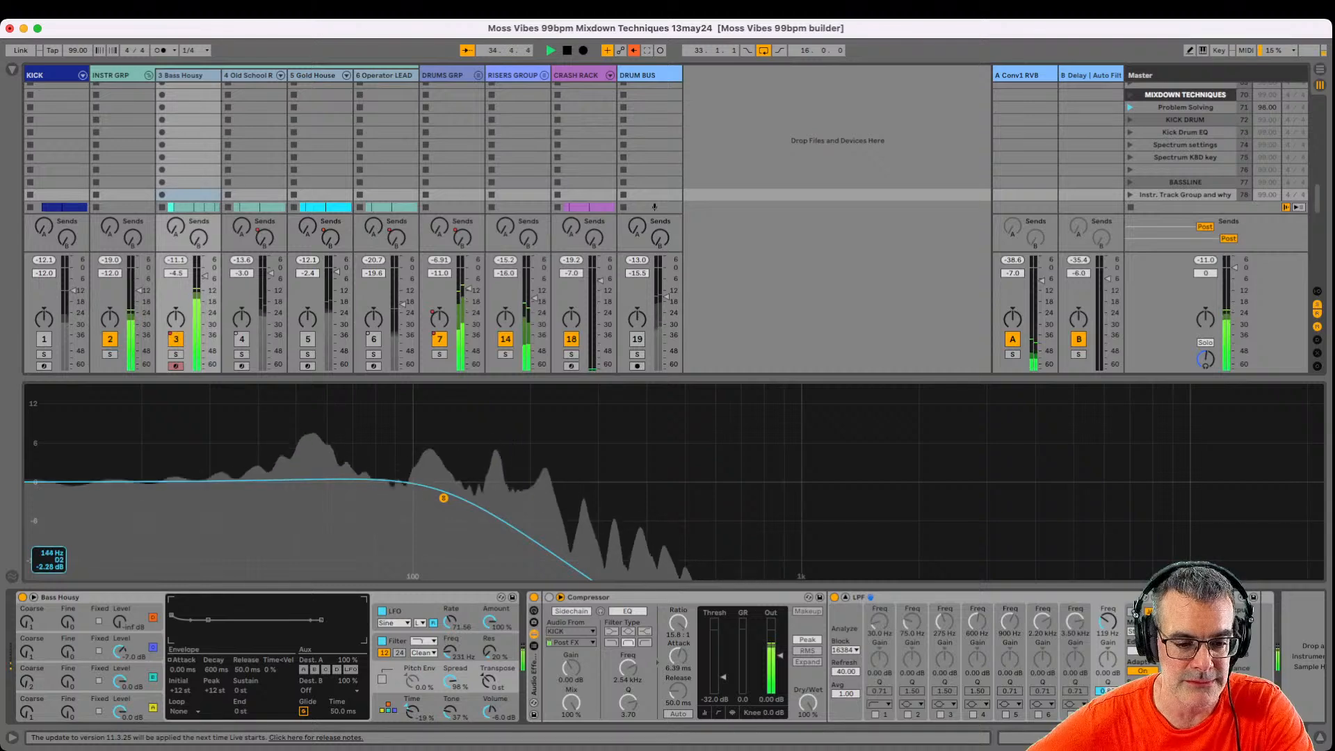
double_click(865, 597)
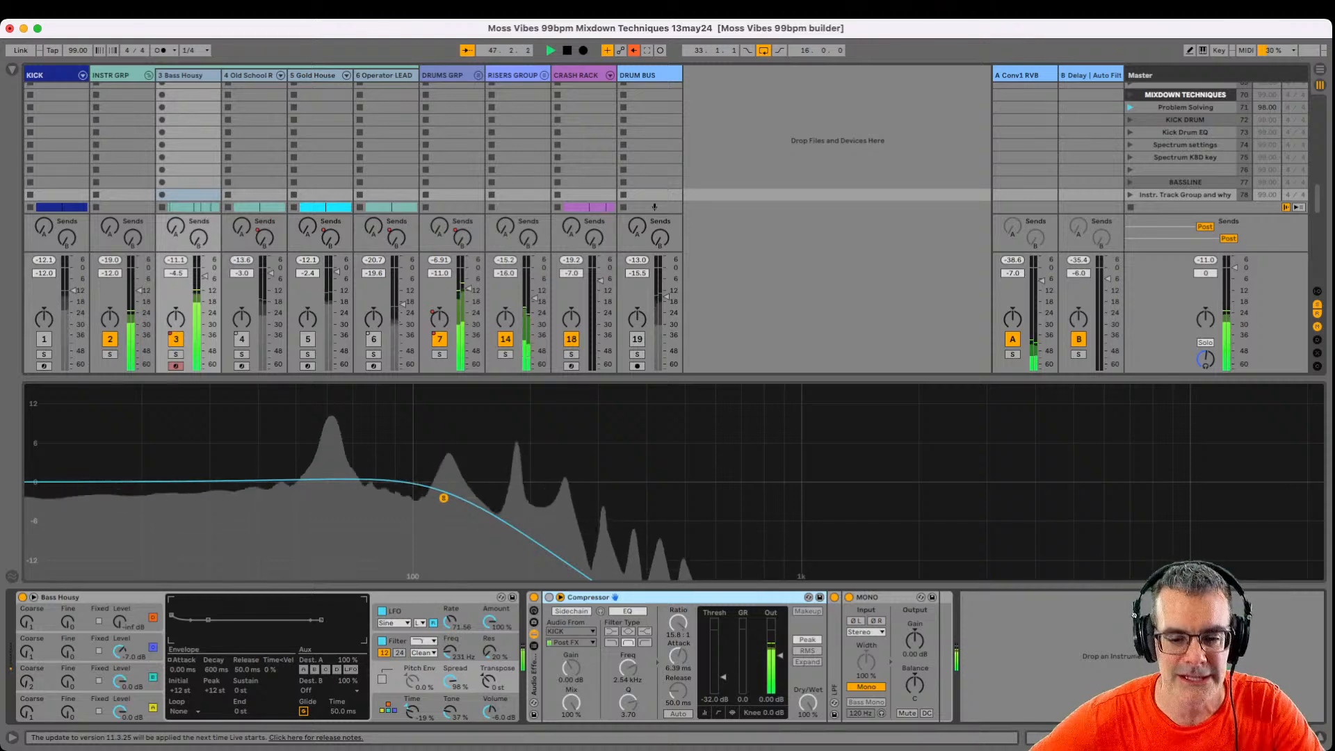
Switch on the bass Compressor, unmute the KICK track and close the enlarged LPF graph.
left_click(549, 598)
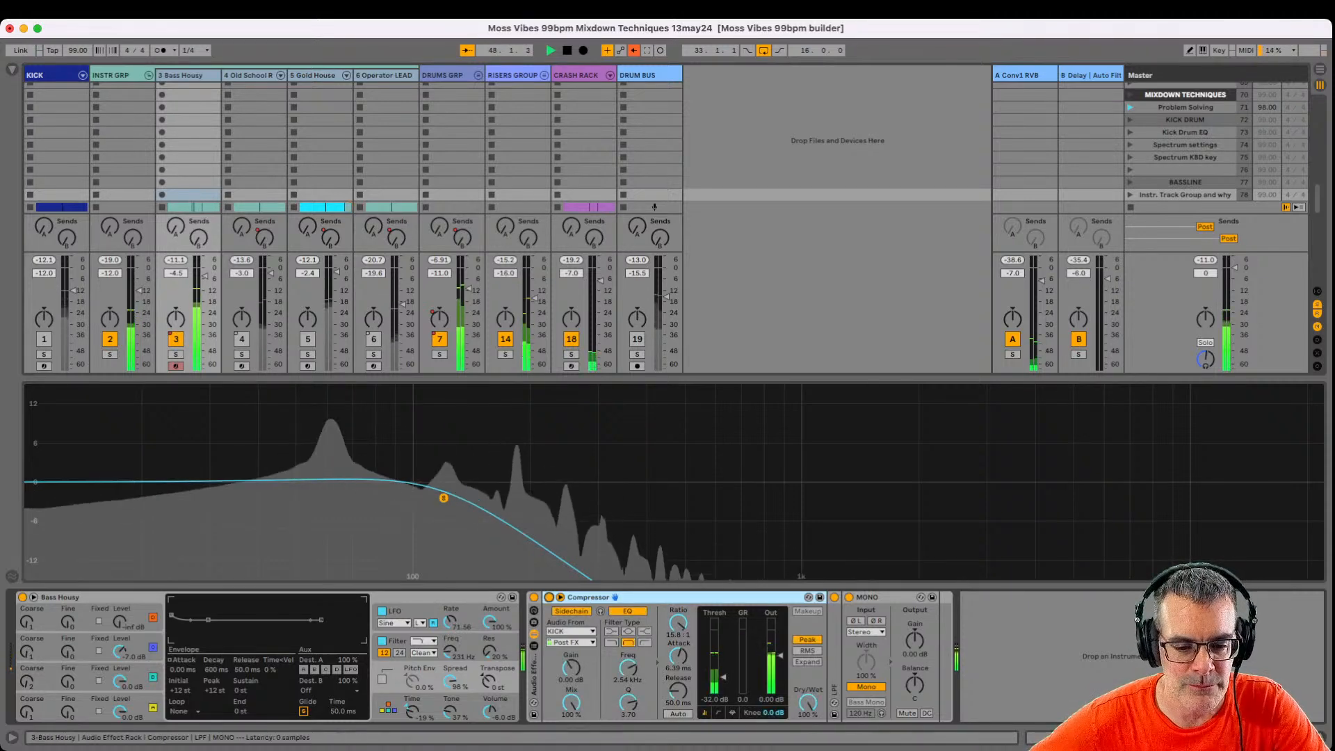
left_click(44, 340)
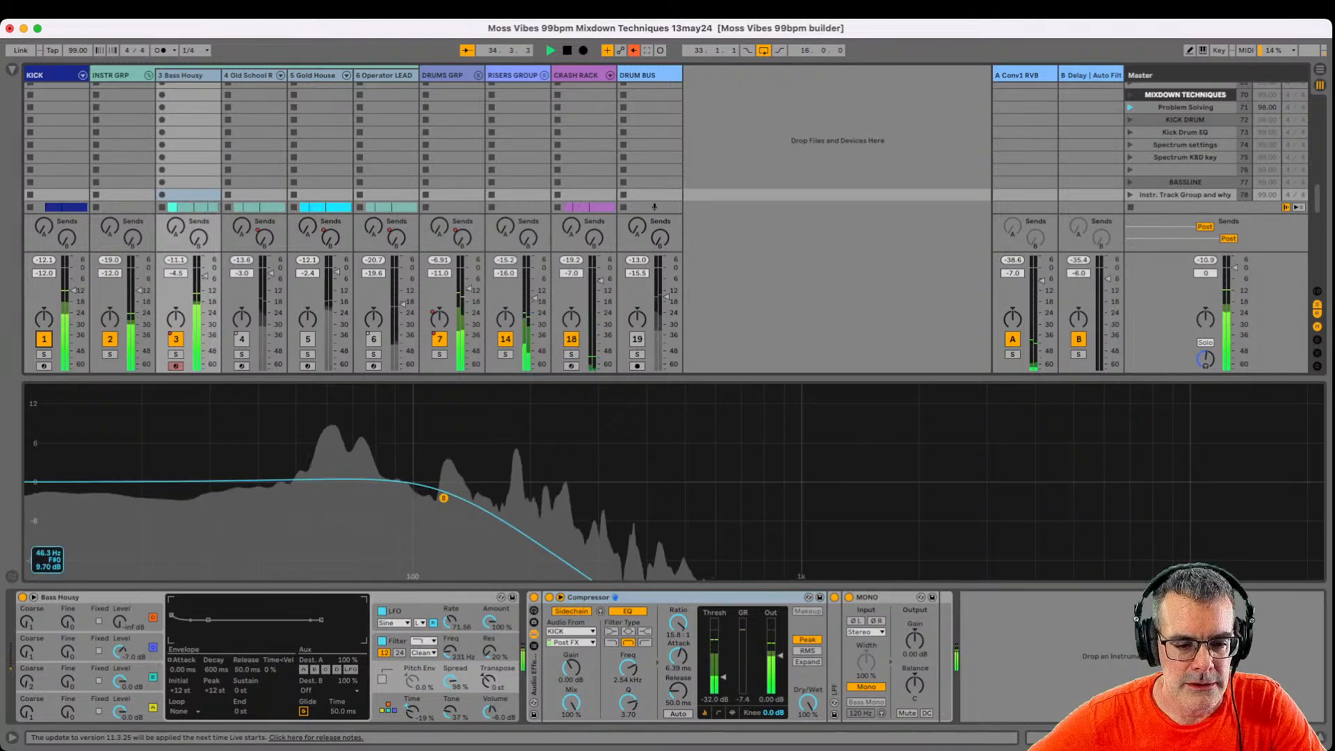
double_click(282, 410)
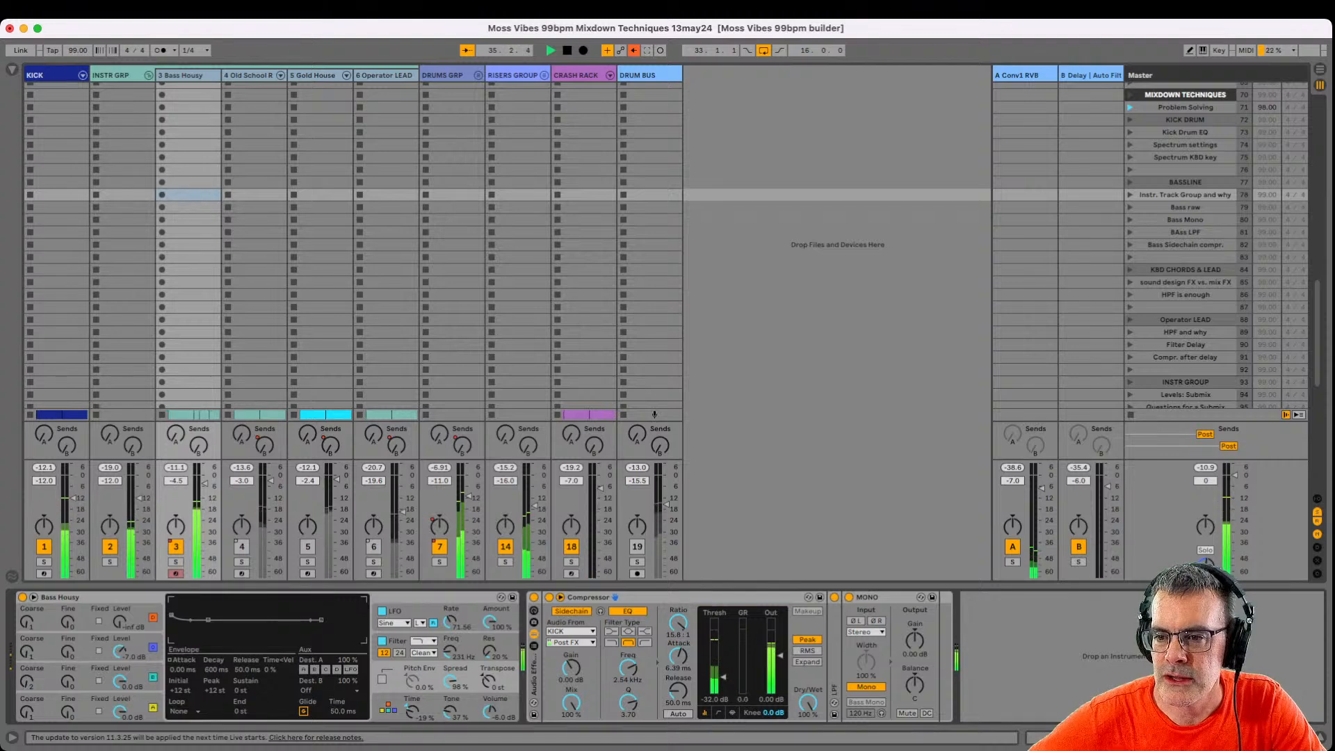
Move the scene selection through the BASSLINE topics to Bass Sidechain compr.
key("Up")
key("Down")
key("Down")
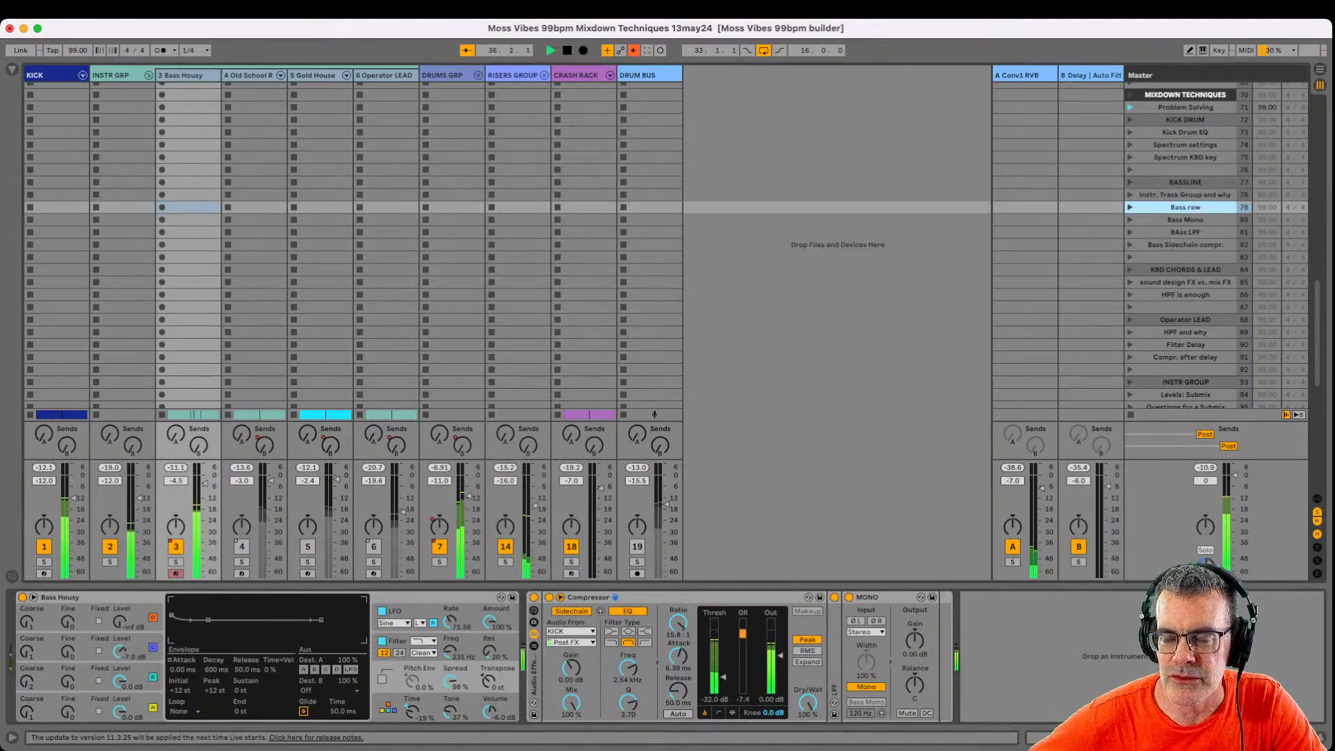
key("Down")
key("Down")
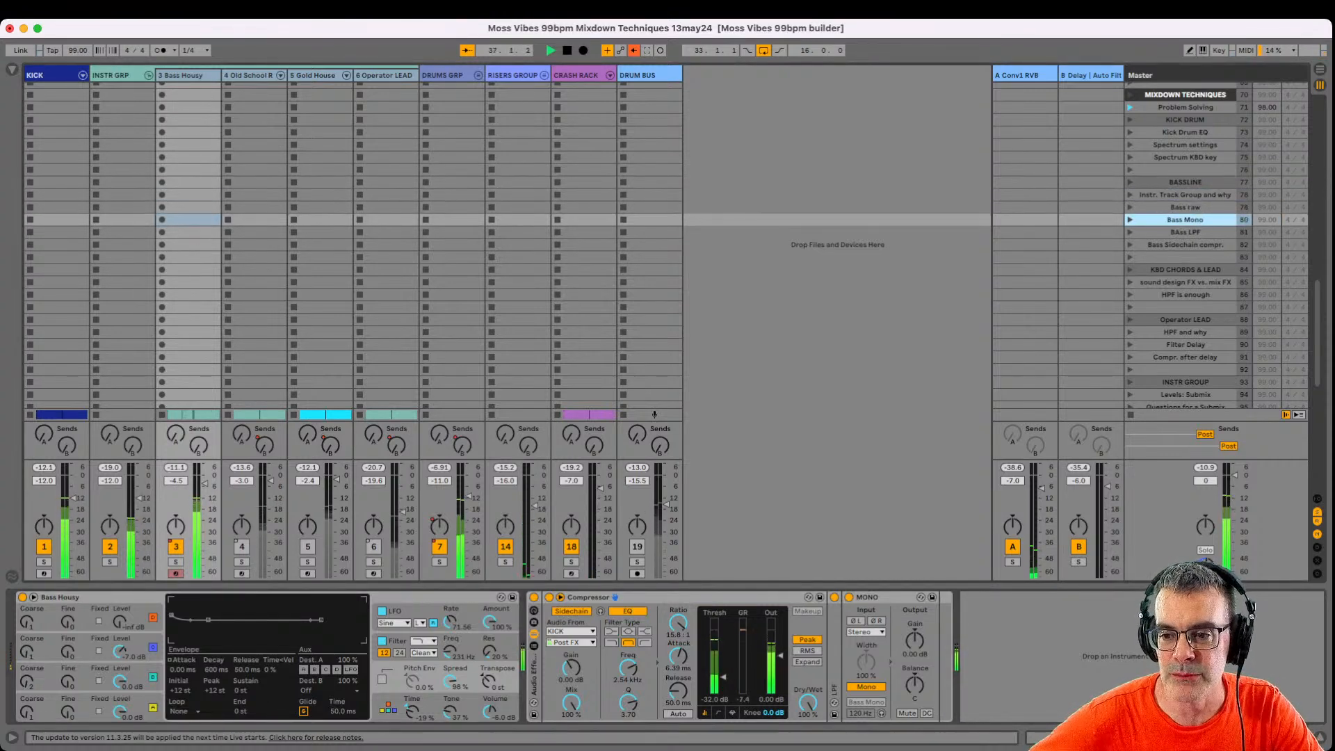
key("Down")
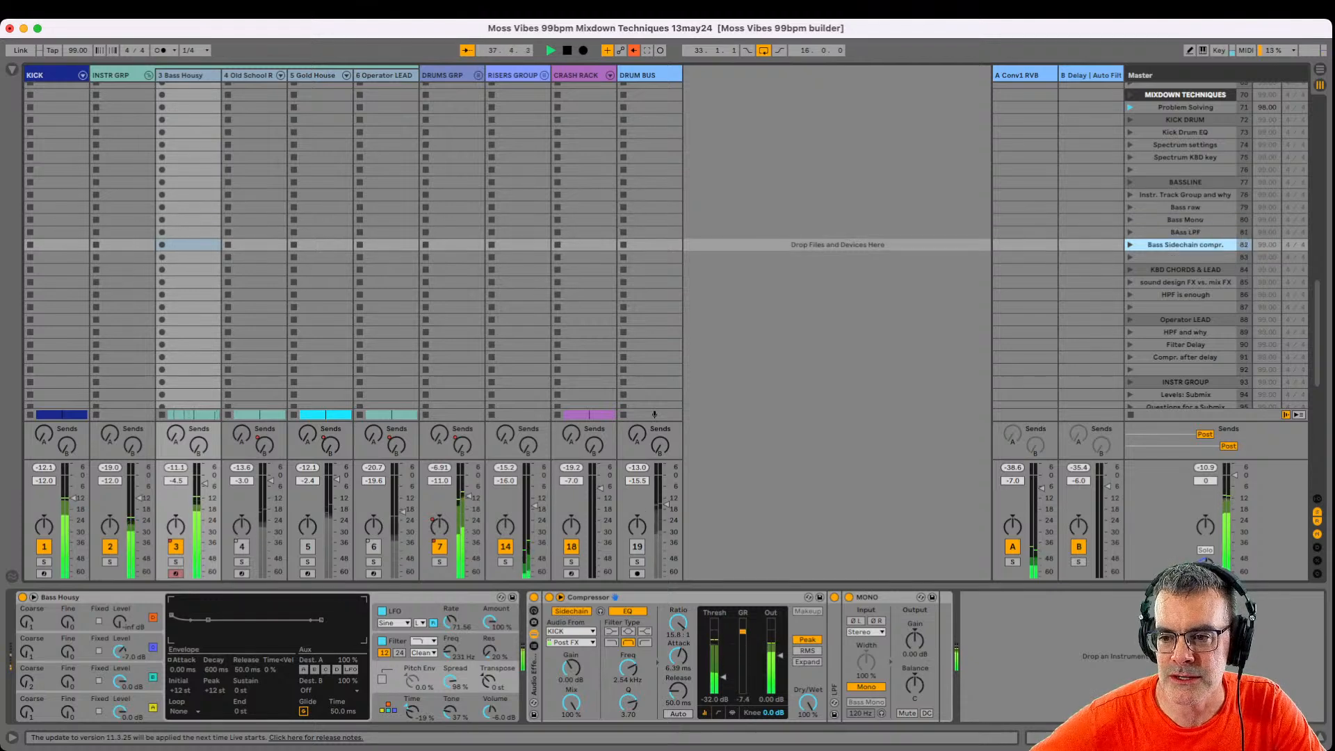
Show the master spectrum and move the scene selection to "sound design FX vs. mix FX".
key("s")
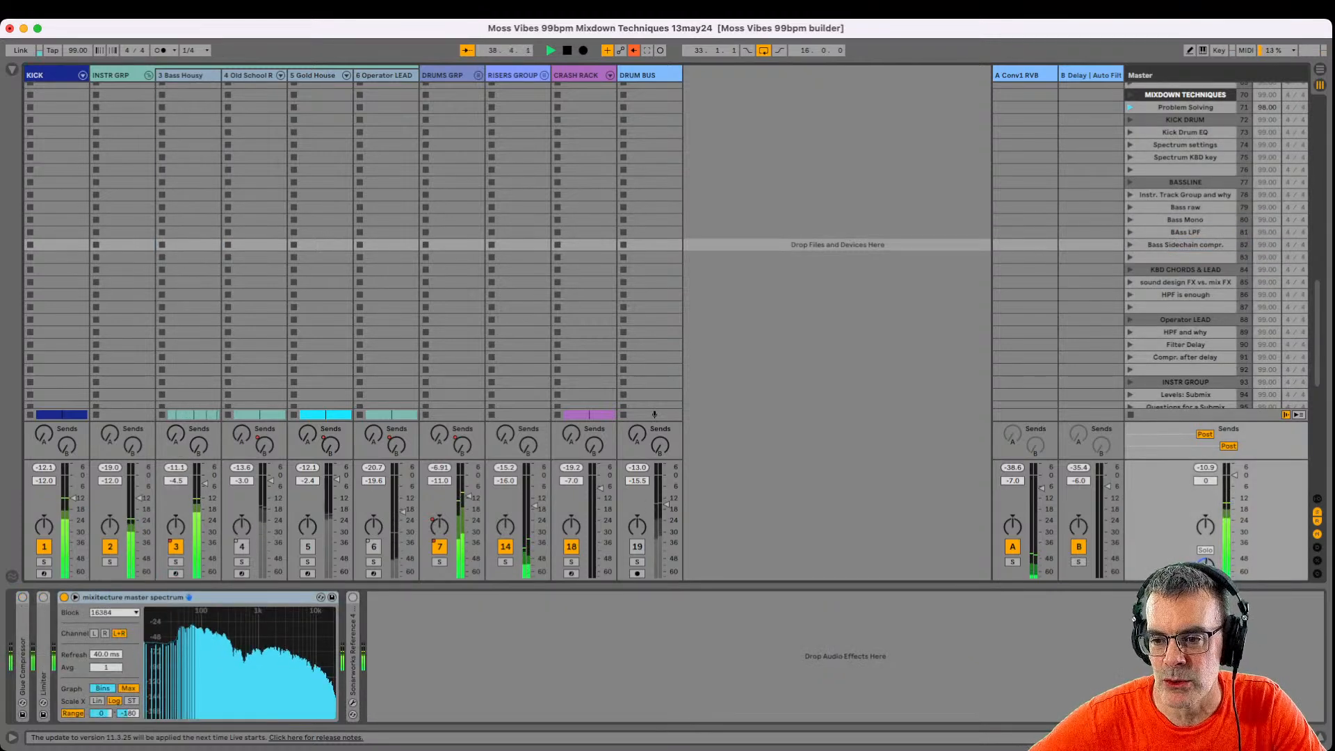
key("Down")
key("Down")
key("Down")
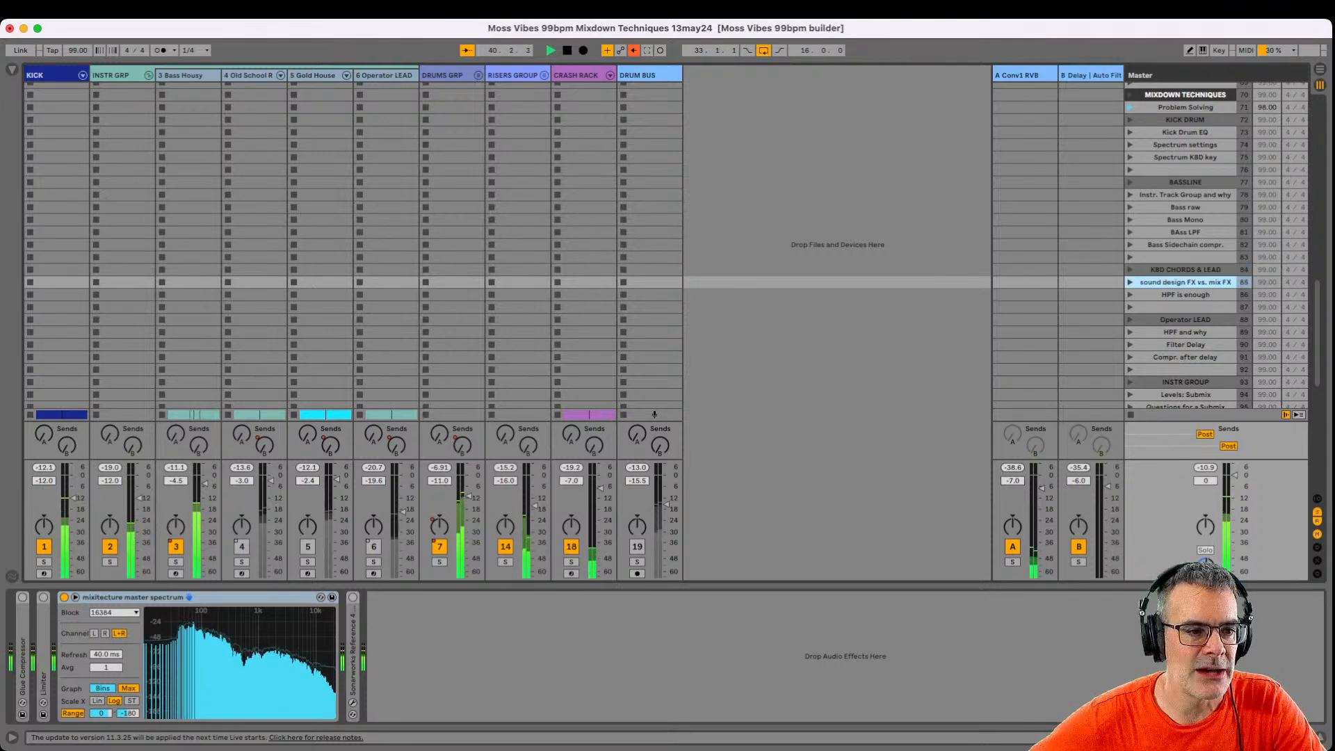
Show the Old School R track's devices, unmute it, and mute the KICK and Bass Housy tracks.
left_click(248, 75)
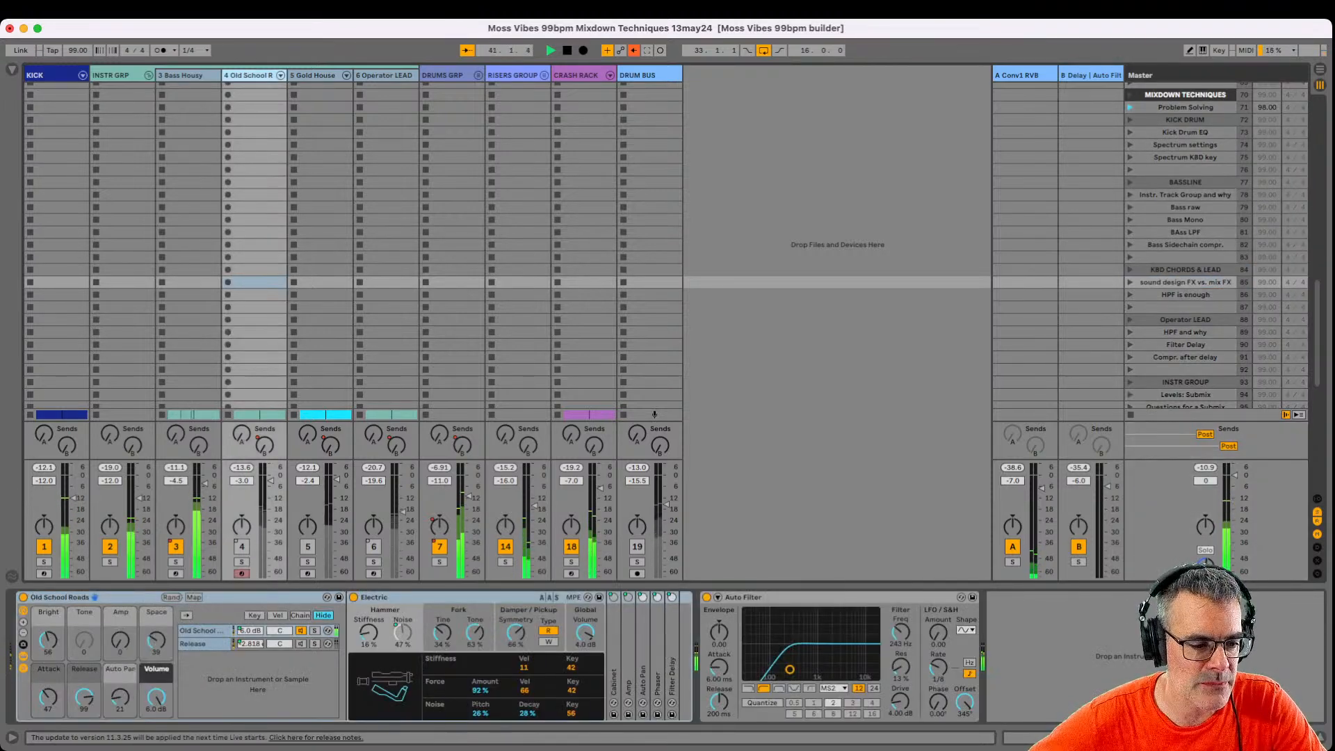
left_click(43, 547)
left_click(176, 546)
left_click(242, 547)
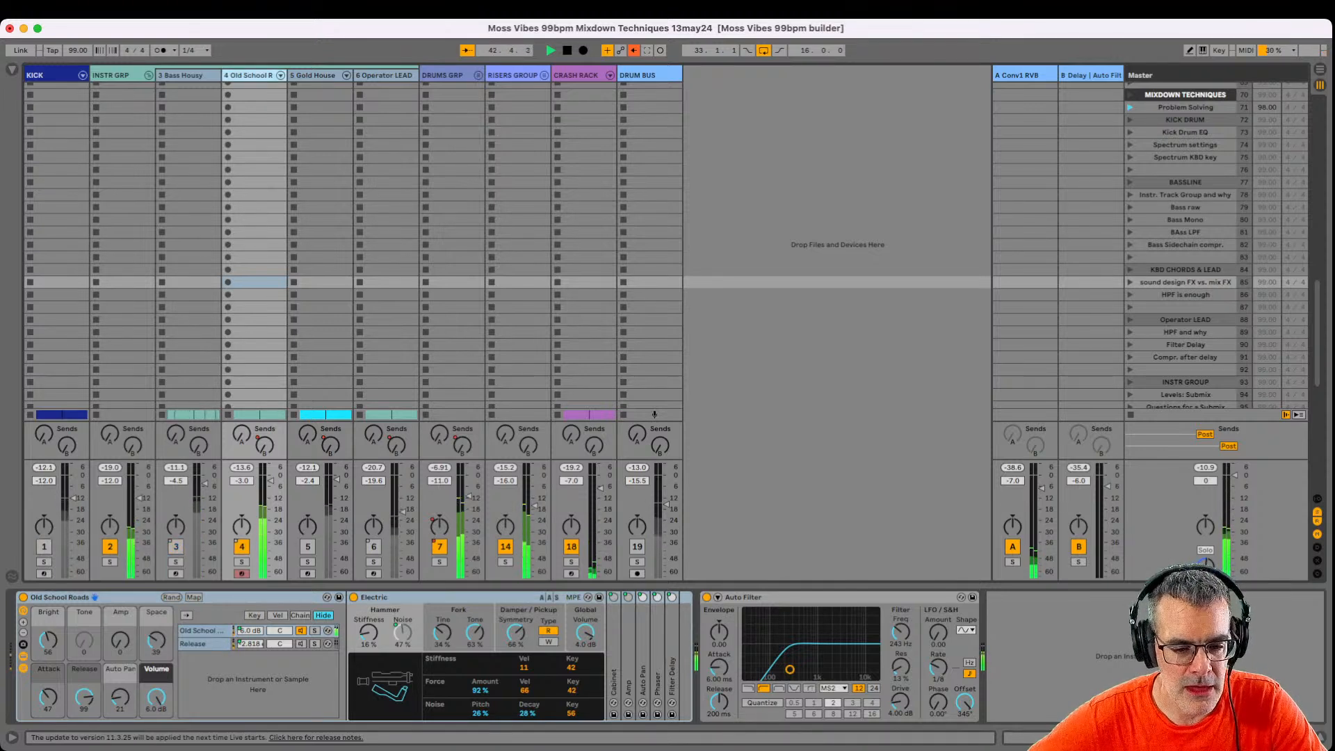
Bypass the Old School R track's Auto Filter and unfold the Auto Pan inside its rack.
left_click(707, 597)
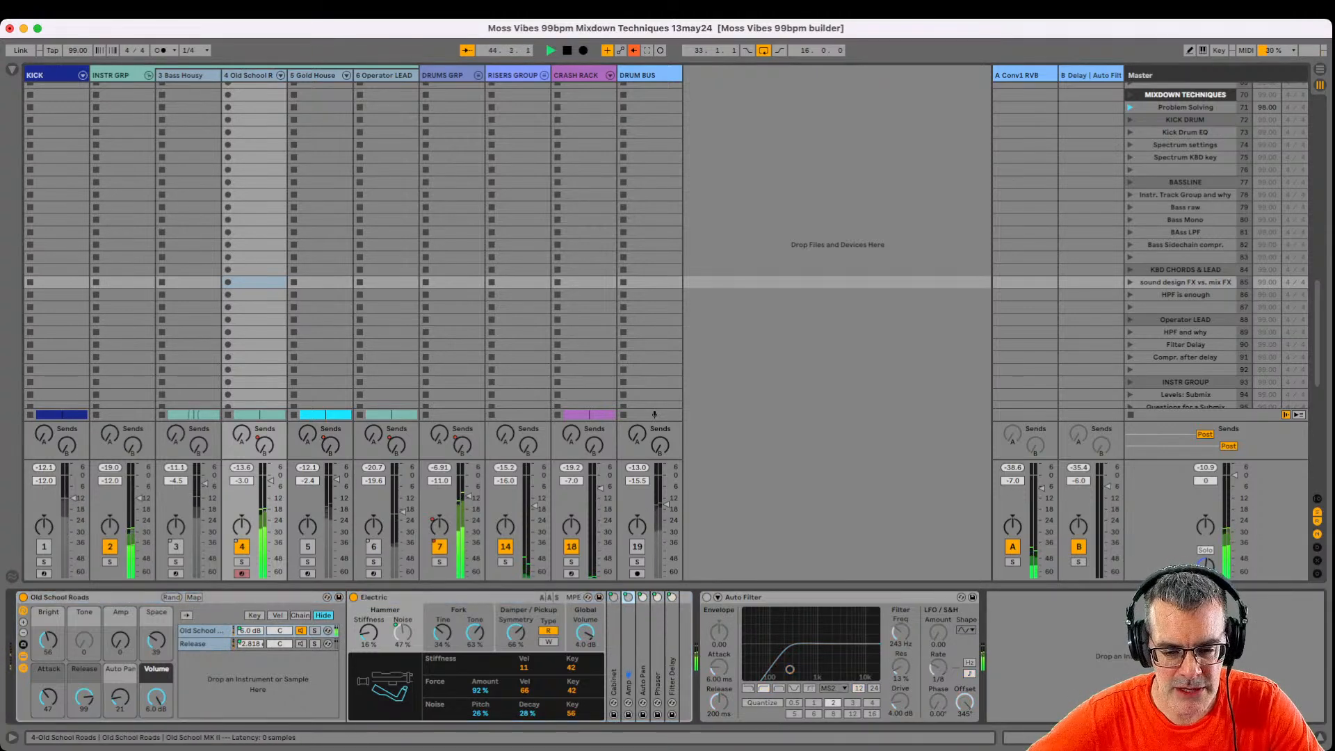
double_click(643, 647)
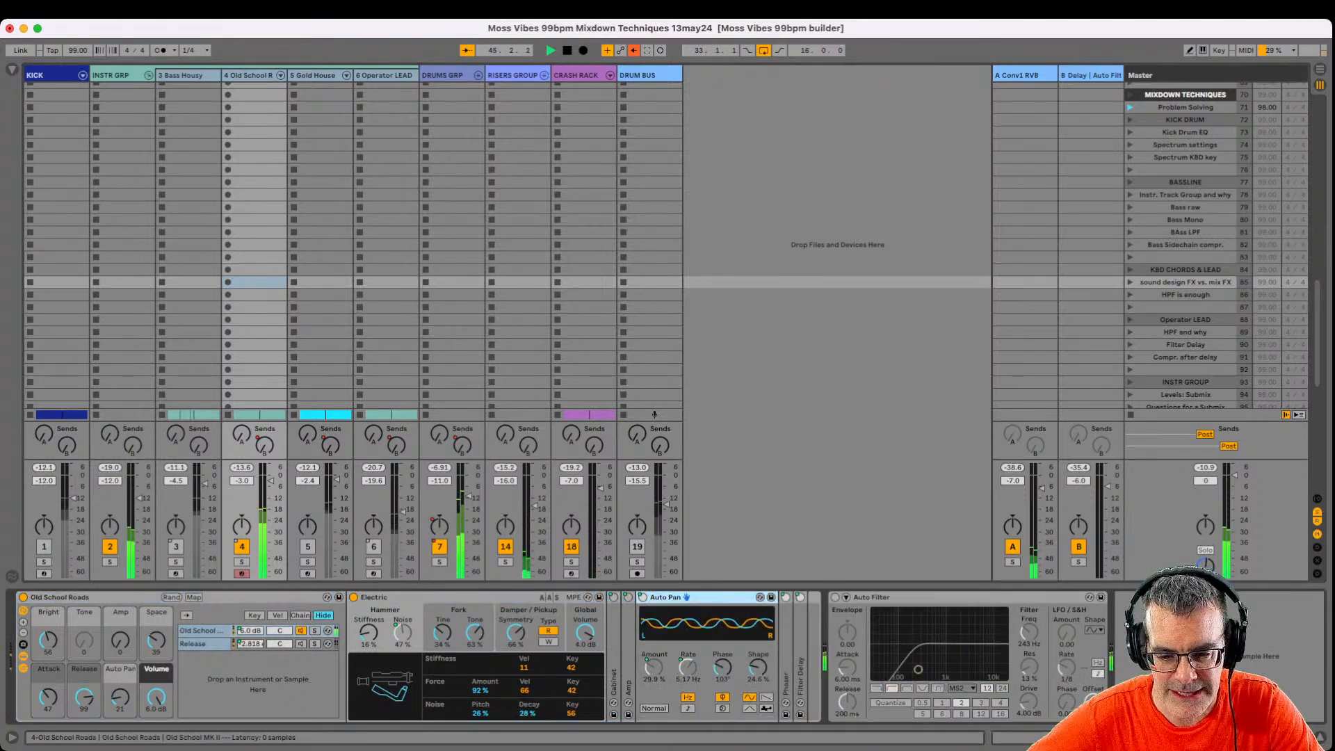
Fold the Auto Pan inside the Old School R rack and re-enable the track's Auto Filter.
left_click(786, 647)
left_click(800, 646)
double_click(685, 598)
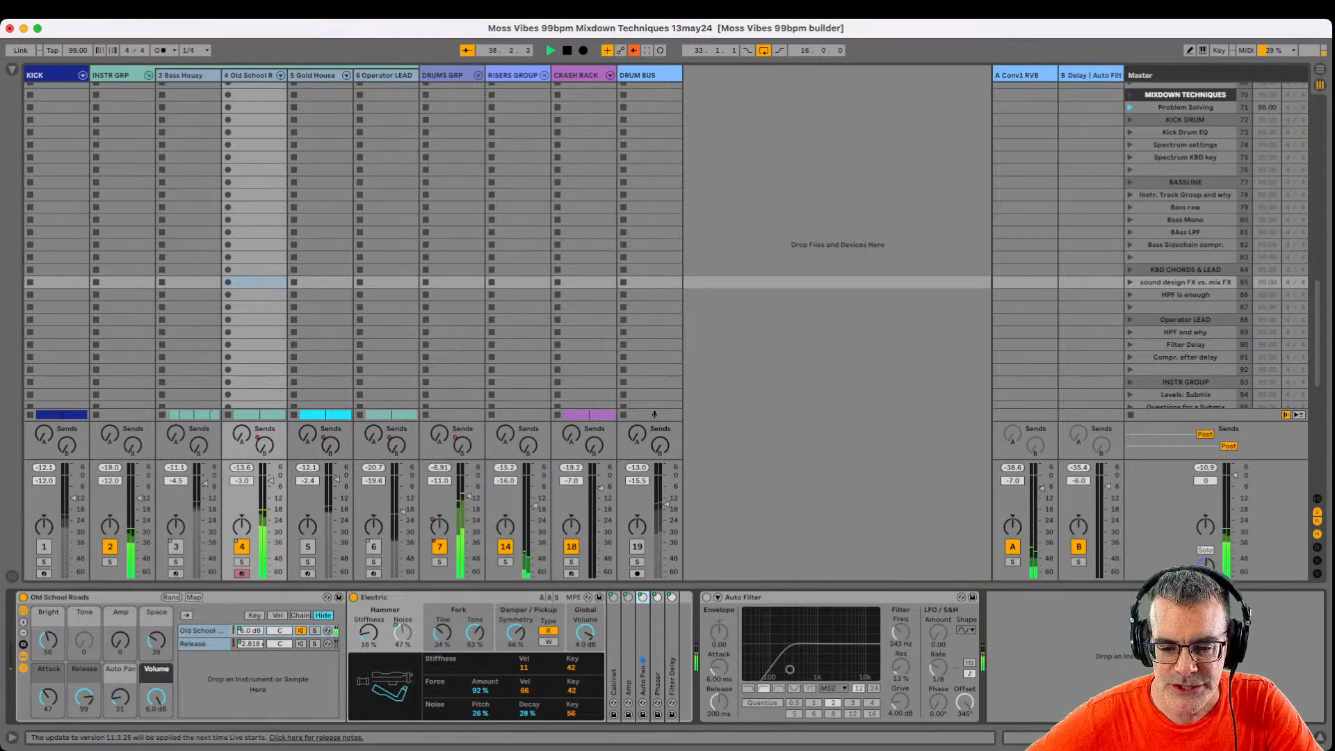
left_click(706, 597)
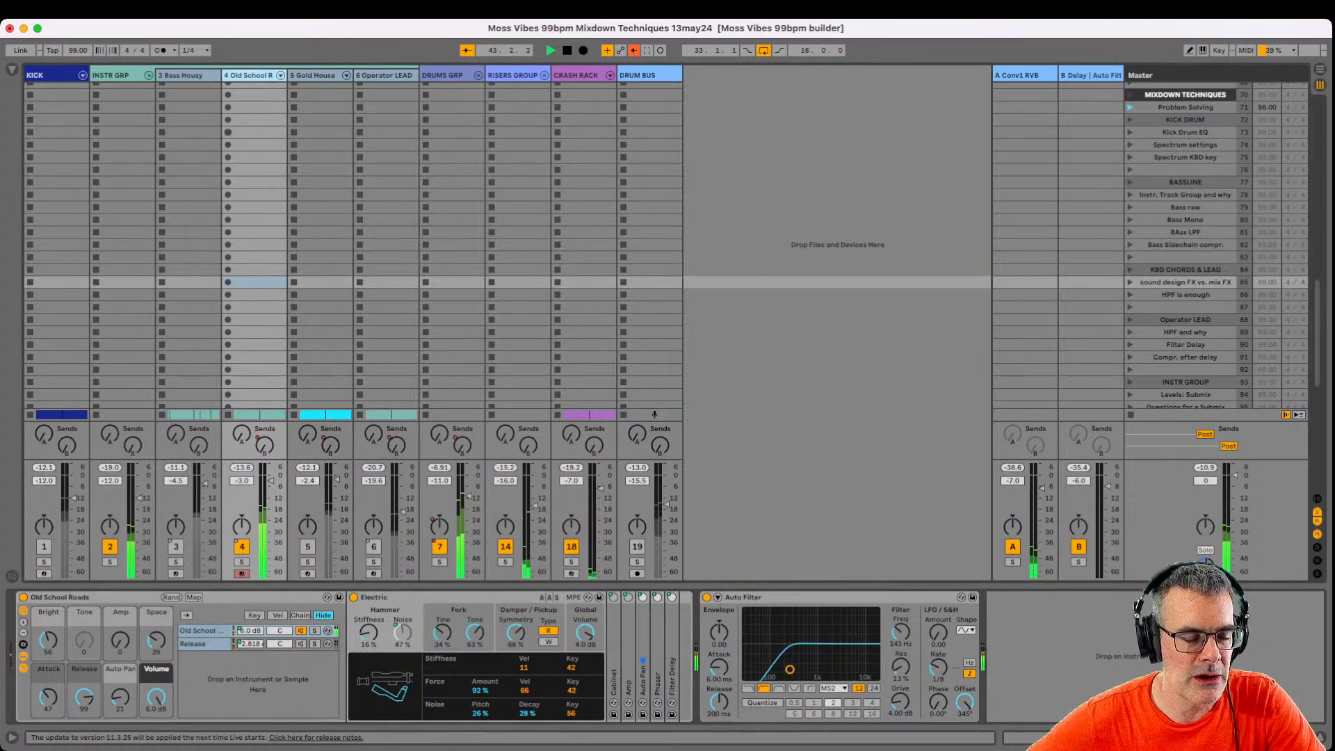
Swap Old School R for Bass Housy and Gold House in playback, and enlarge the Gold House track's EQ Eight display.
left_click(176, 547)
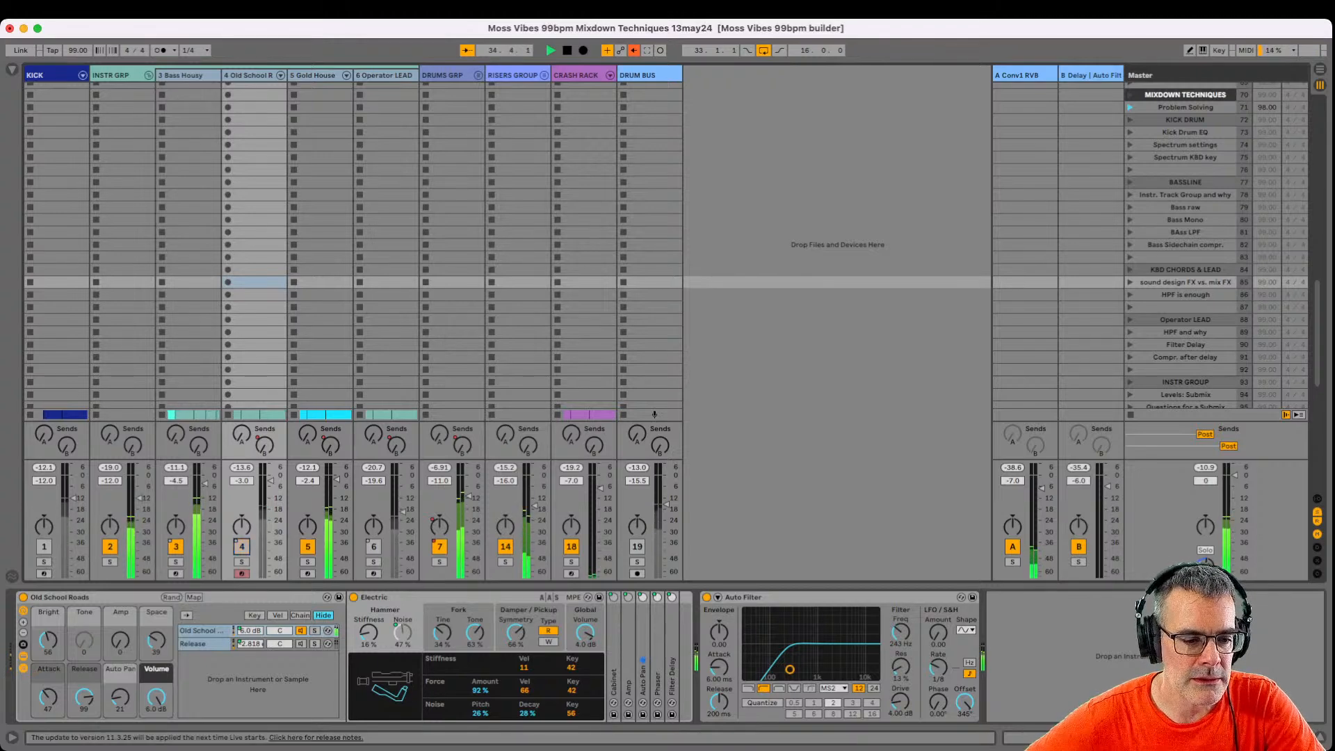
left_click(313, 76)
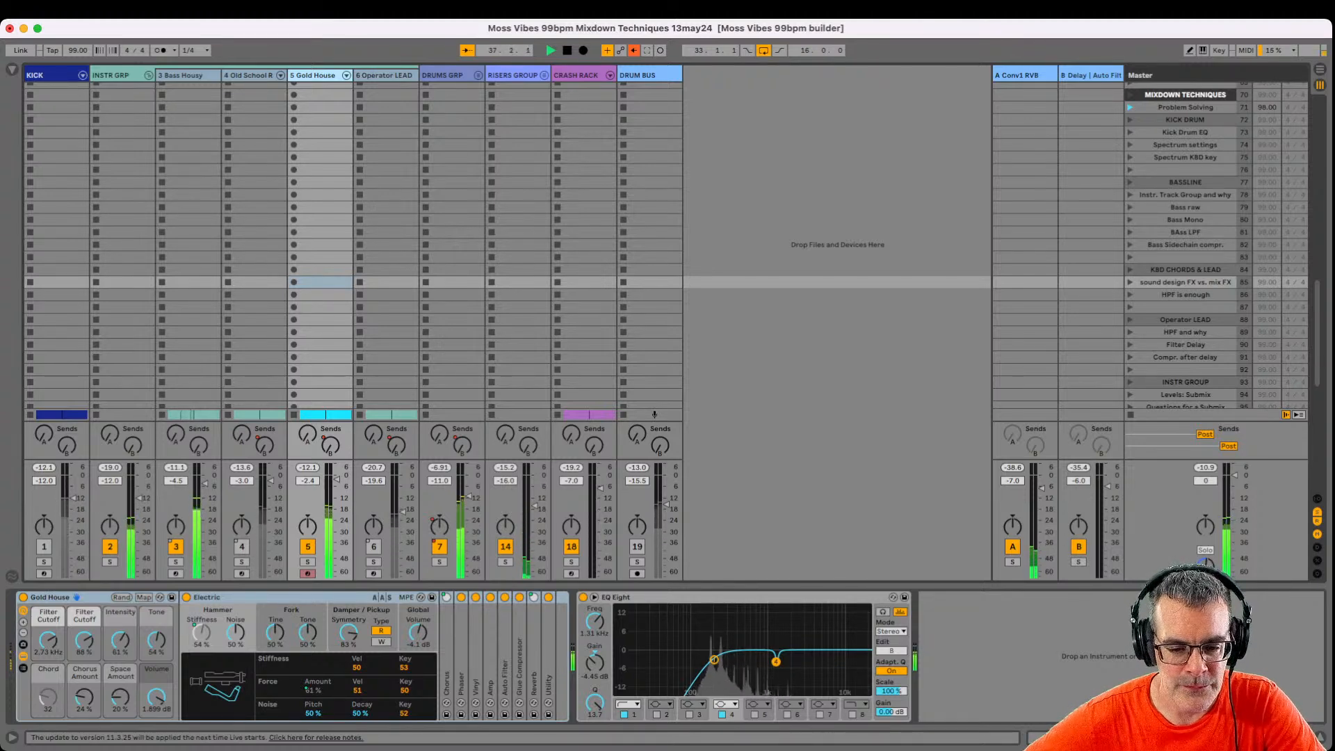
left_click(594, 597)
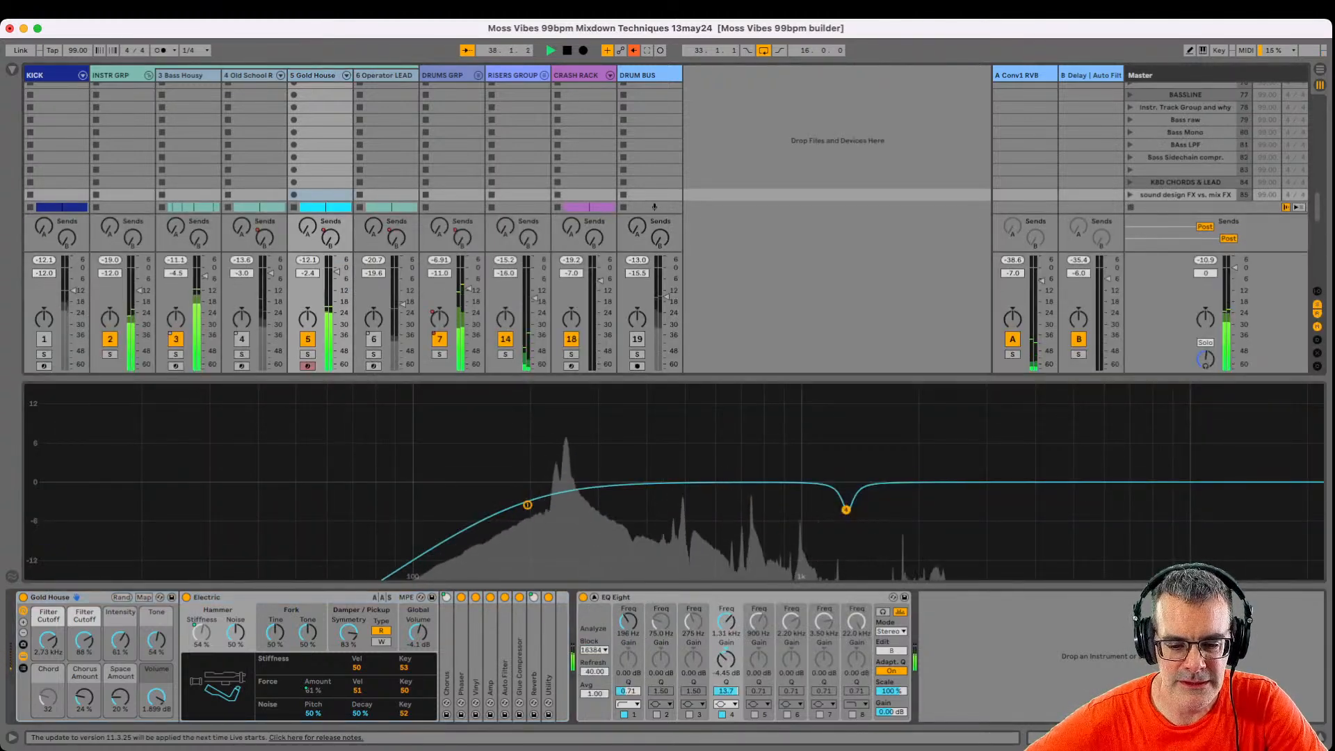
mouse_move(726, 659)
left_mouse_down()
mouse_move(726, 571)
mouse_move(725, 684)
mouse_move(726, 620)
mouse_move(726, 659)
left_mouse_up()
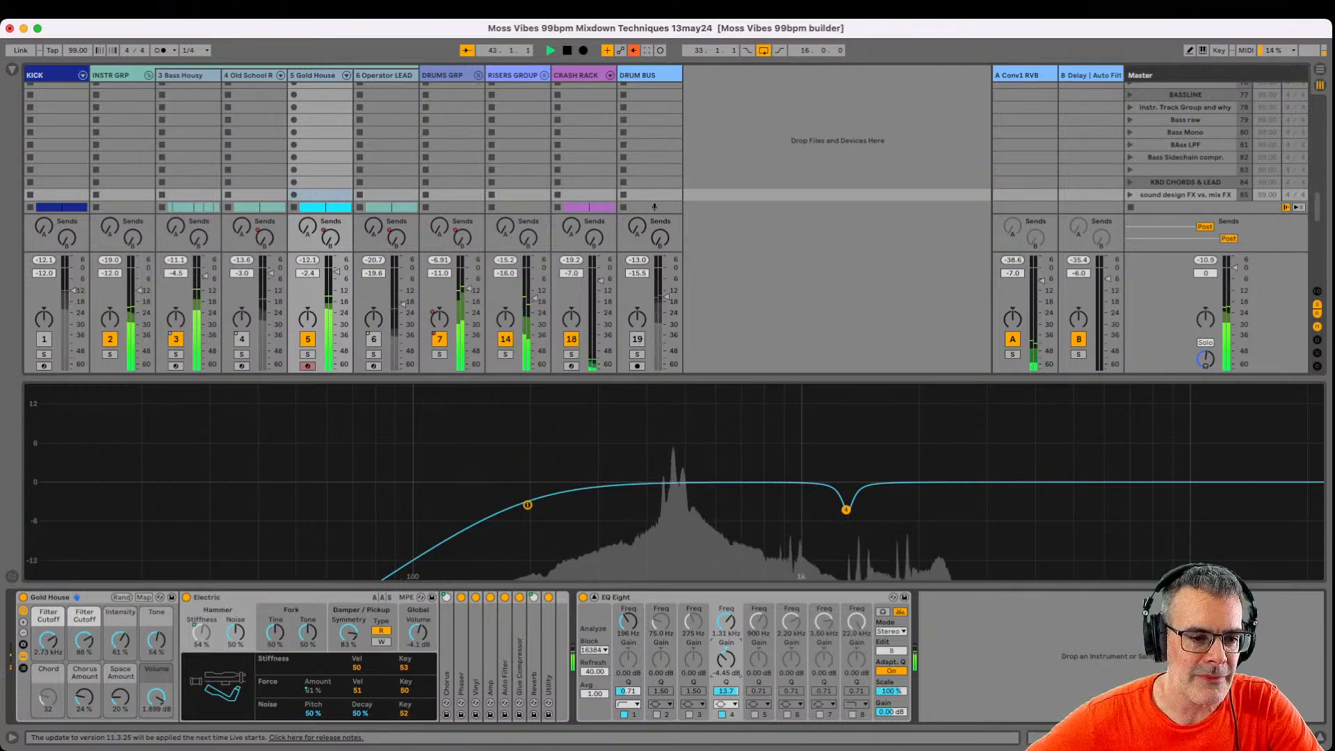
Re-enable the overridden automation, solo the Operator LEAD track and show its devices.
left_click(634, 50)
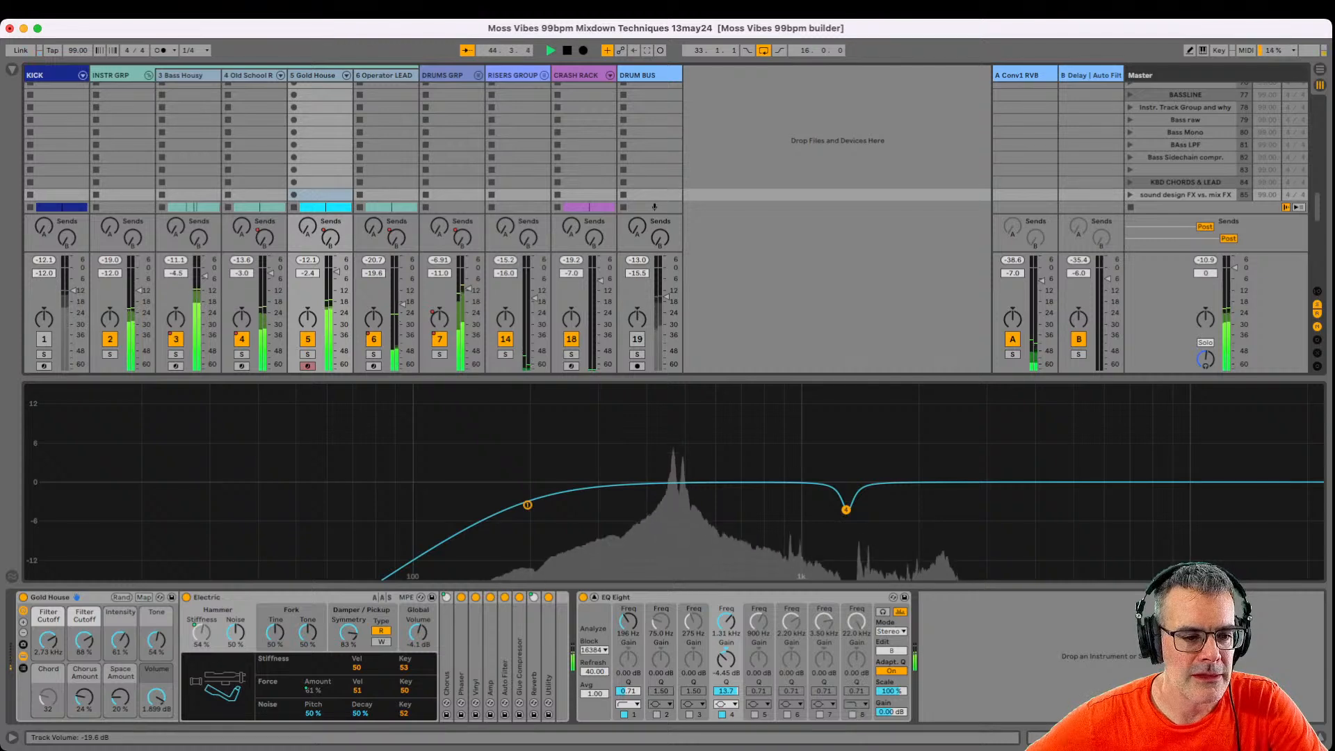
left_click(374, 355)
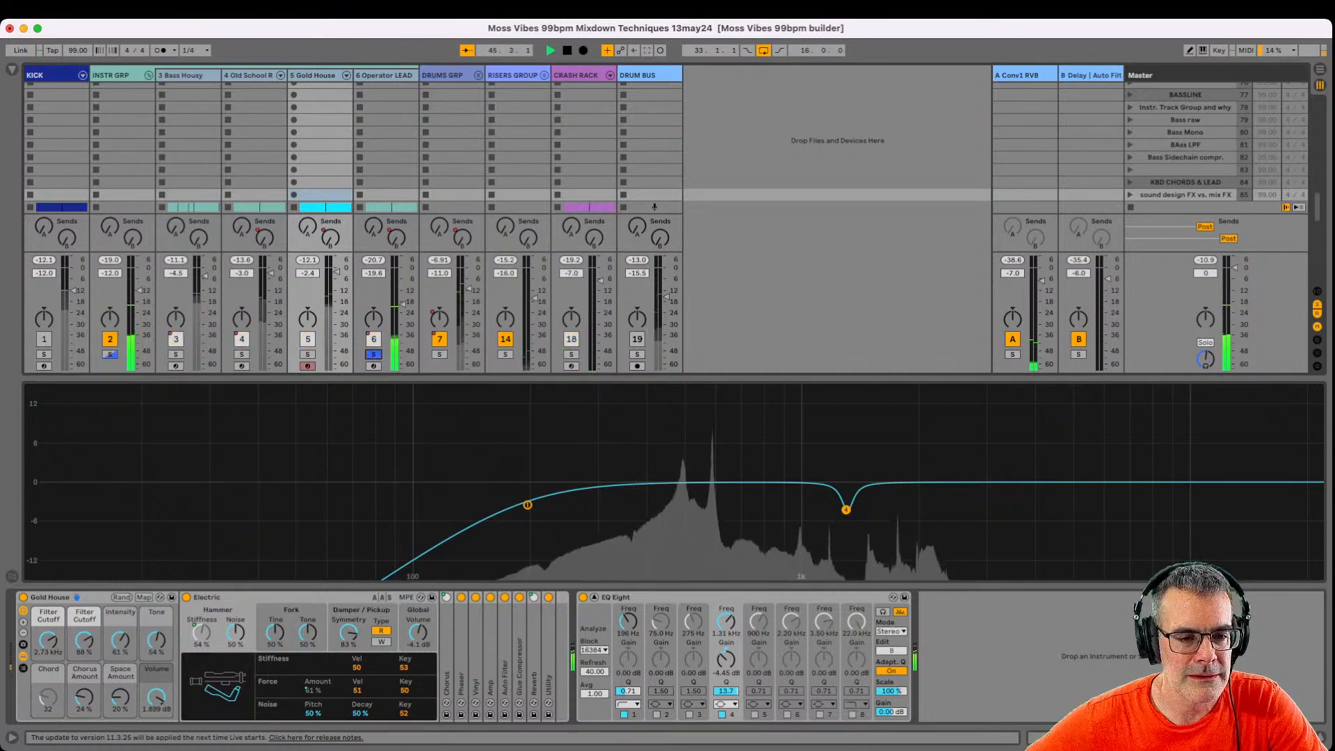
left_click(384, 75)
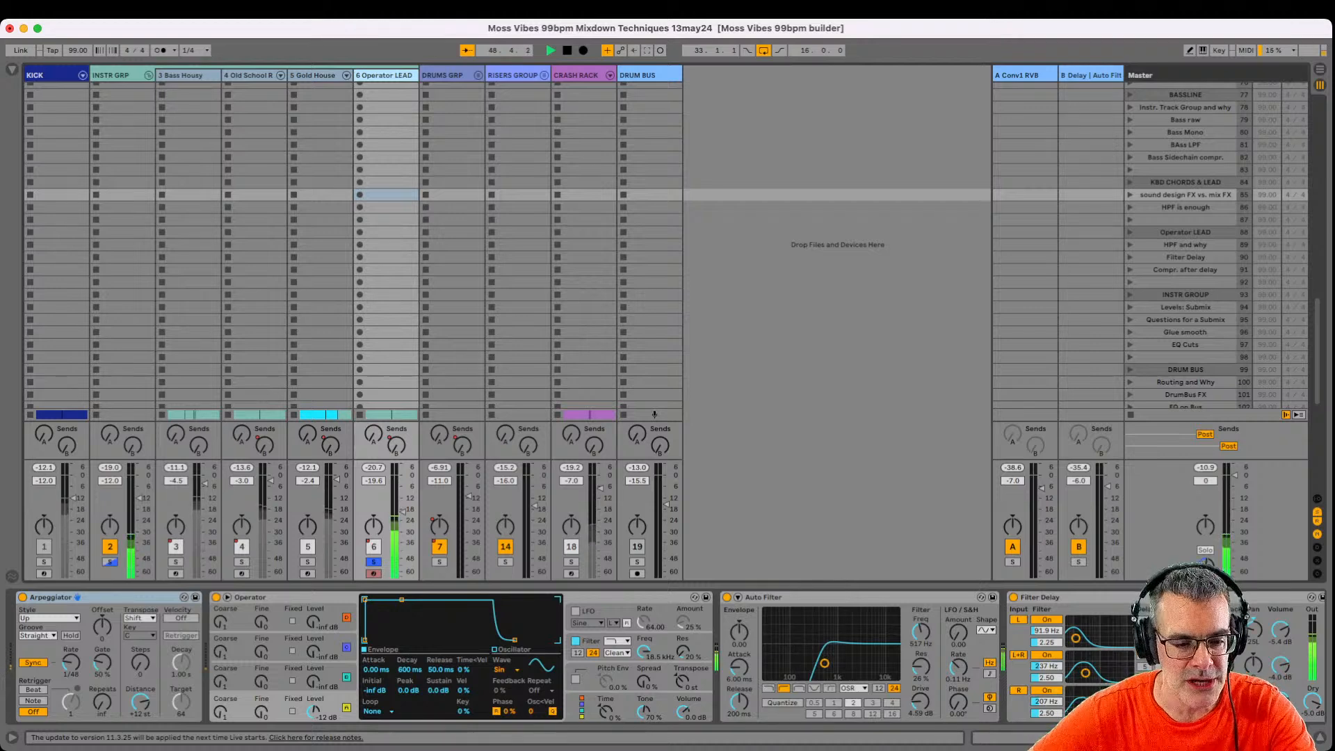
Check the soloed Operator LEAD in the master spectrum, and unsolo the track.
left_click(1154, 75)
double_click(213, 705)
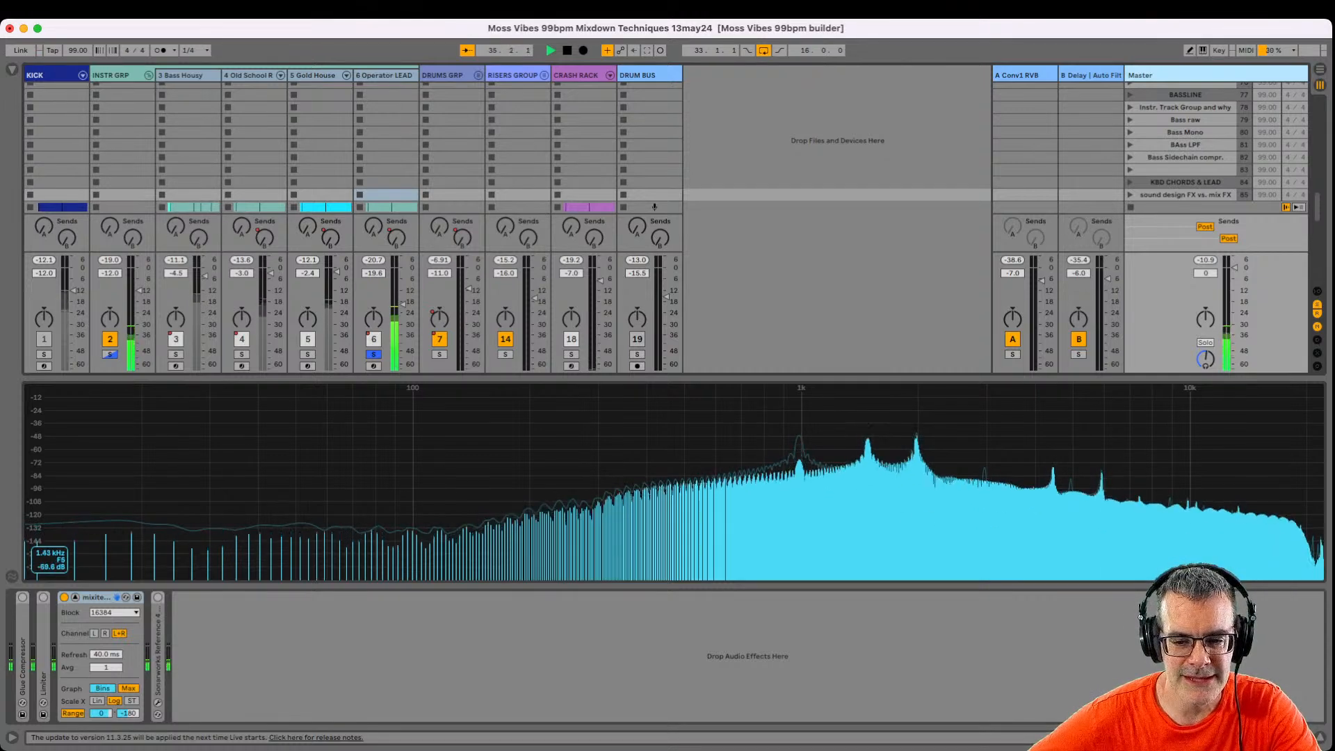
left_click(373, 355)
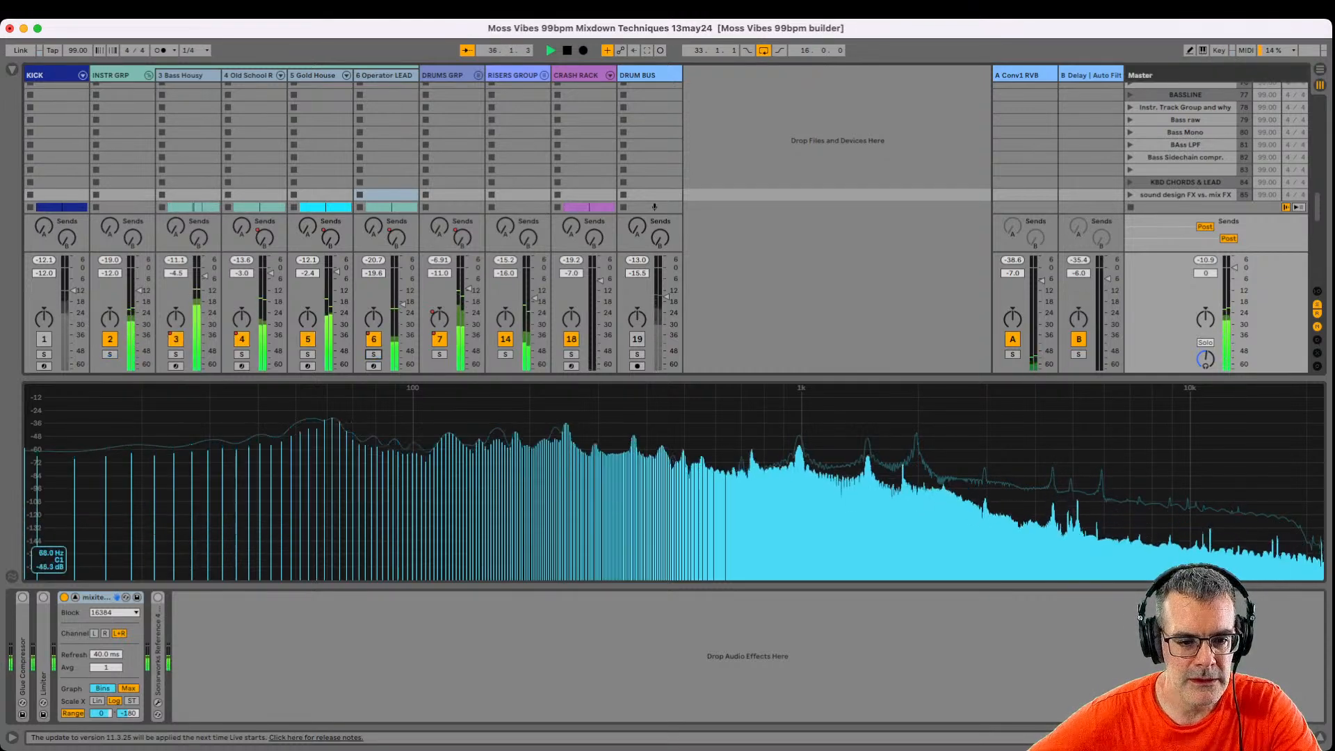
Mute the Operator LEAD, Gold House and Old School R tracks, and play Bass Housy together with the unmuted KICK.
left_click(176, 339)
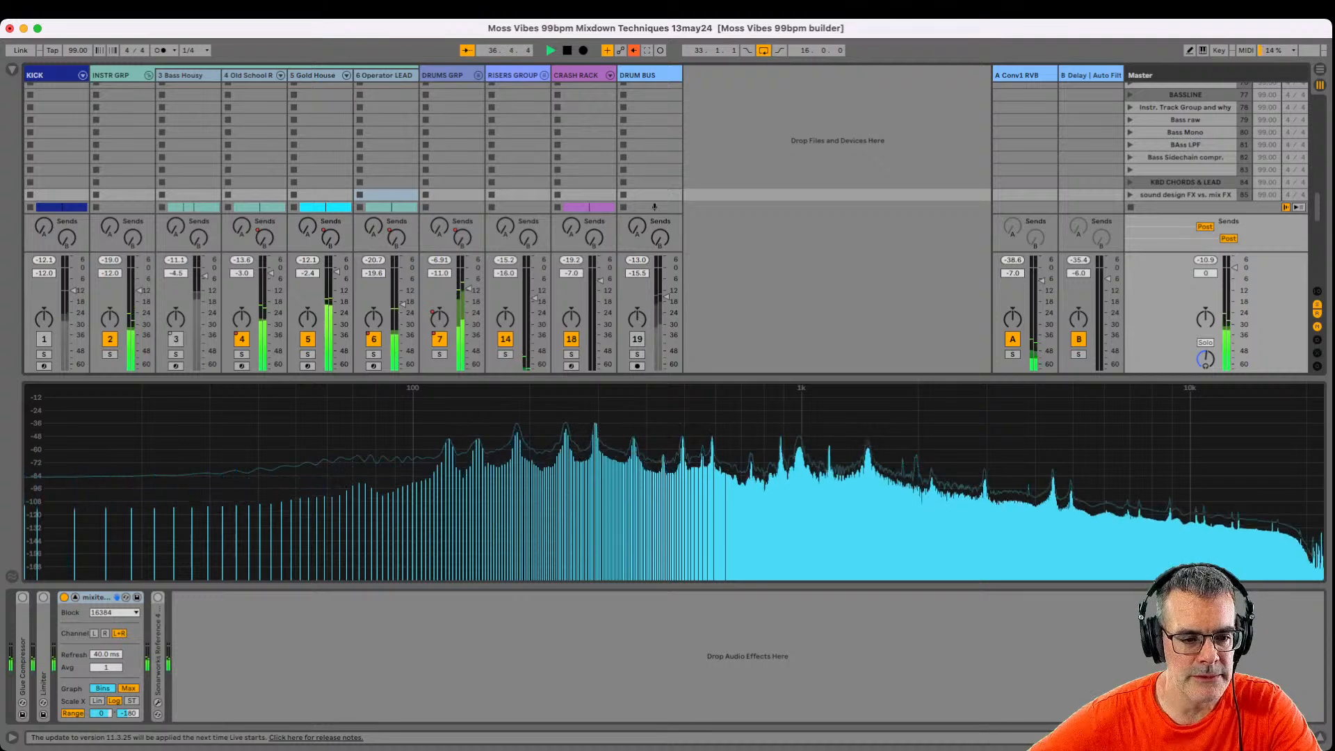
left_click(373, 339)
left_click(307, 340)
left_click(241, 339)
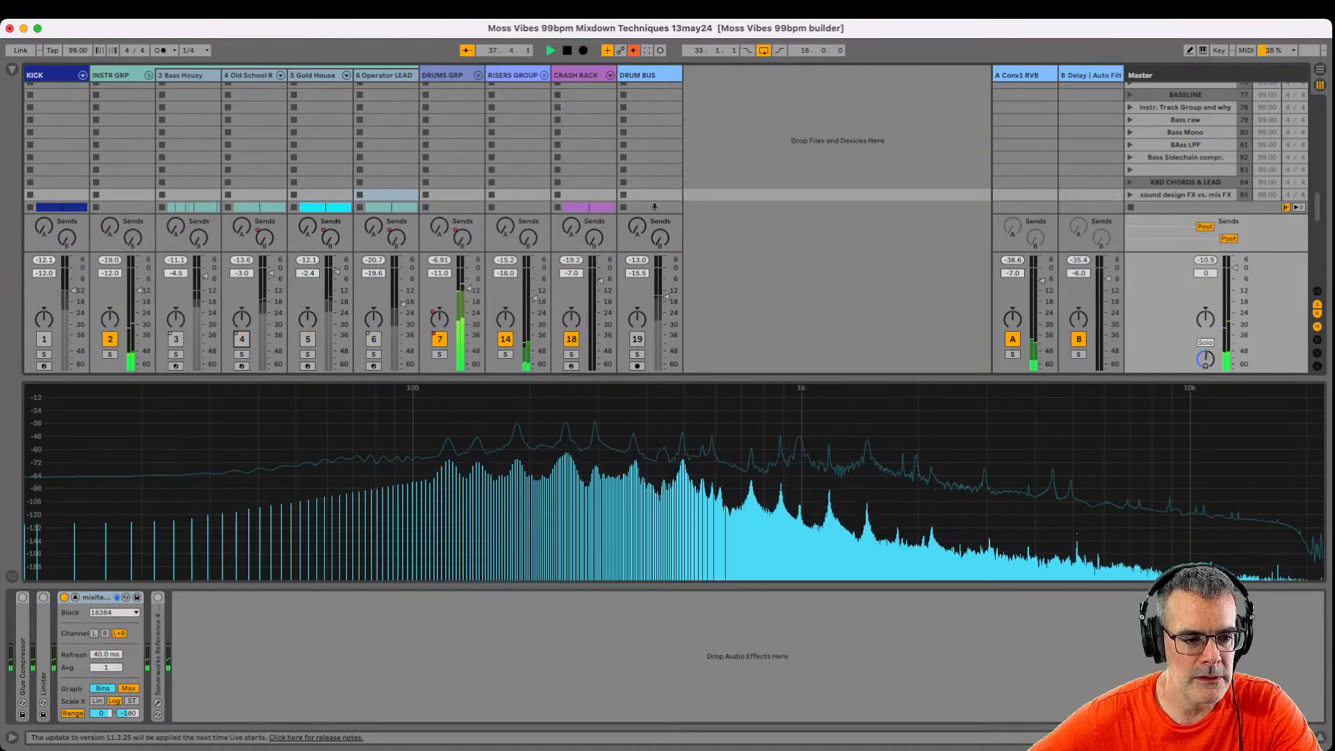
left_click(176, 340)
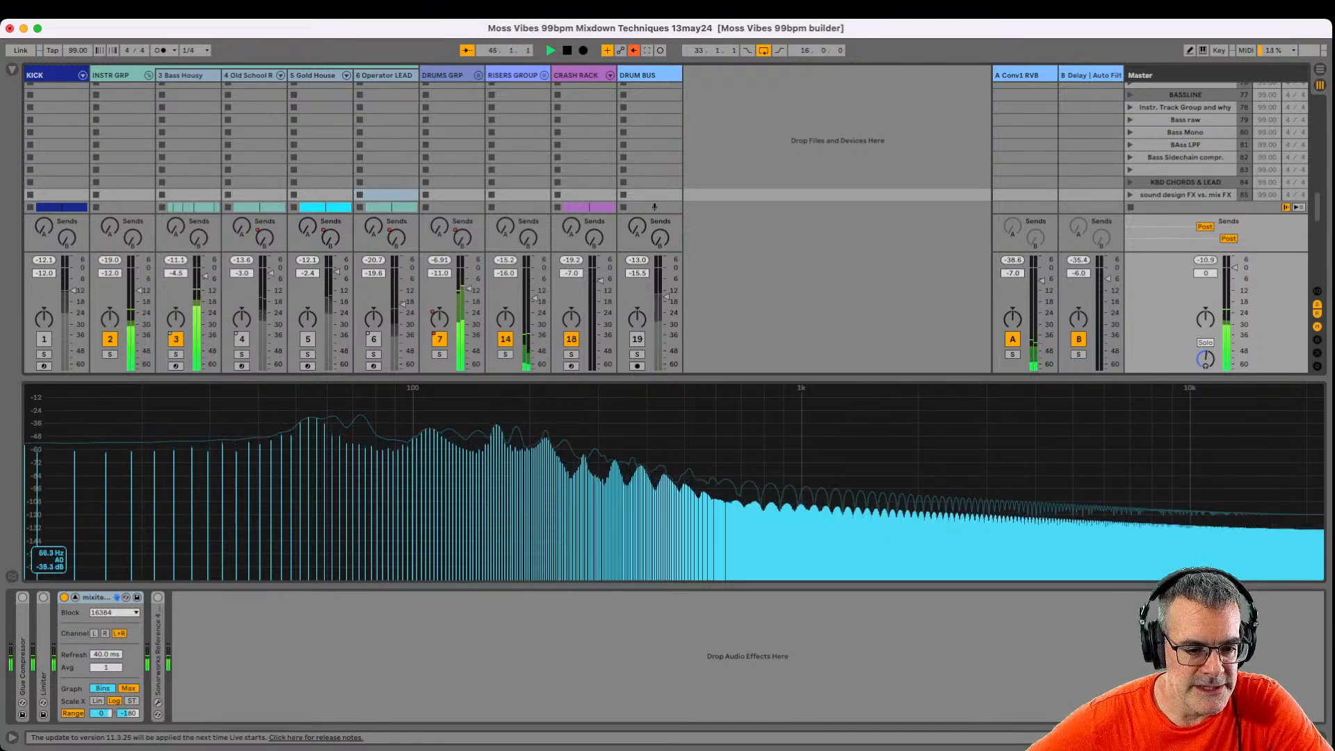
left_click(44, 340)
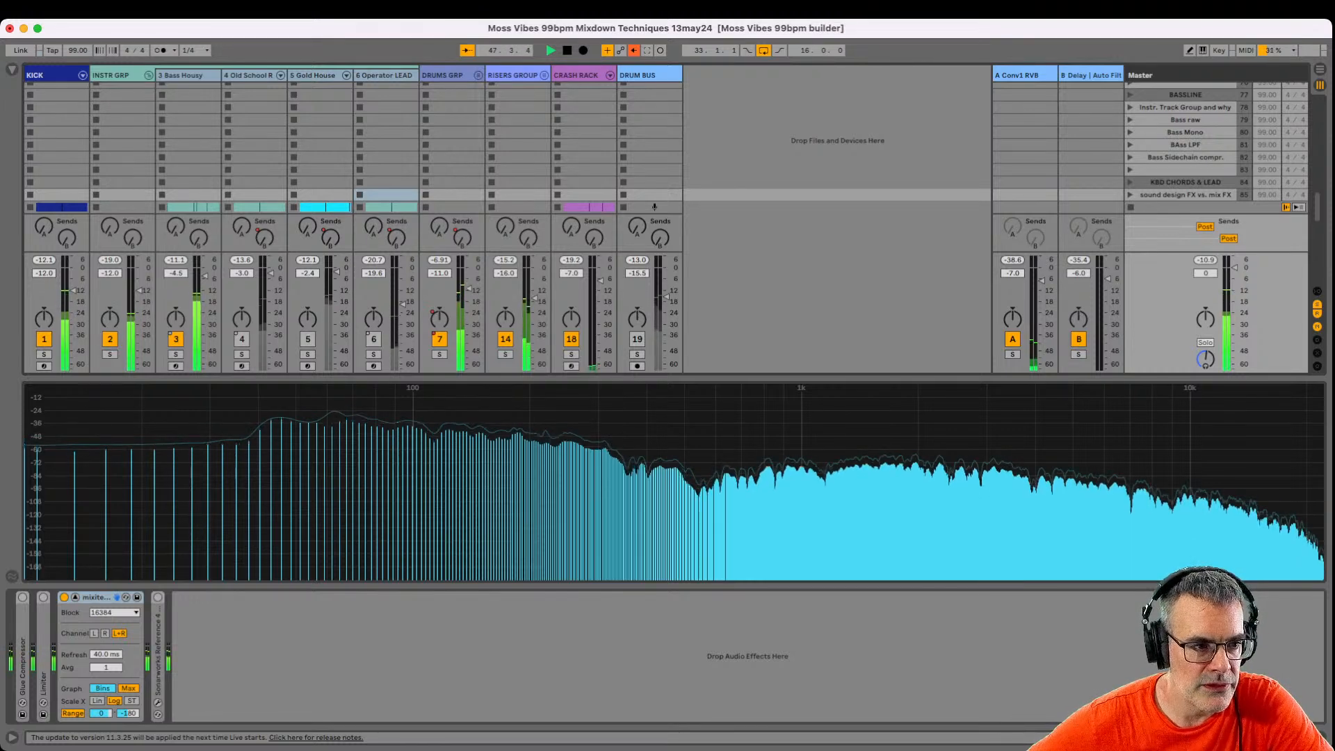
Enable the last band of the KICK track's second EQ Eight and return to the master spectrum.
left_click(43, 75)
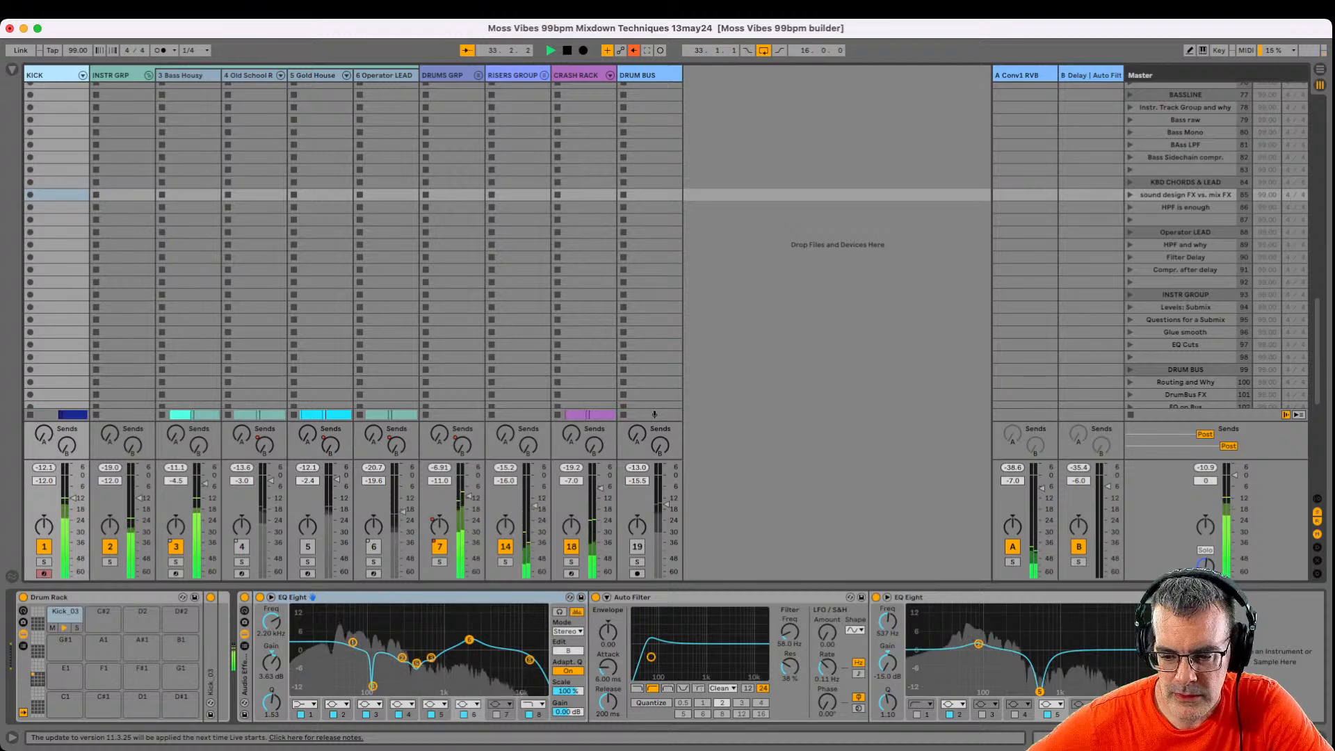
left_click(1146, 714)
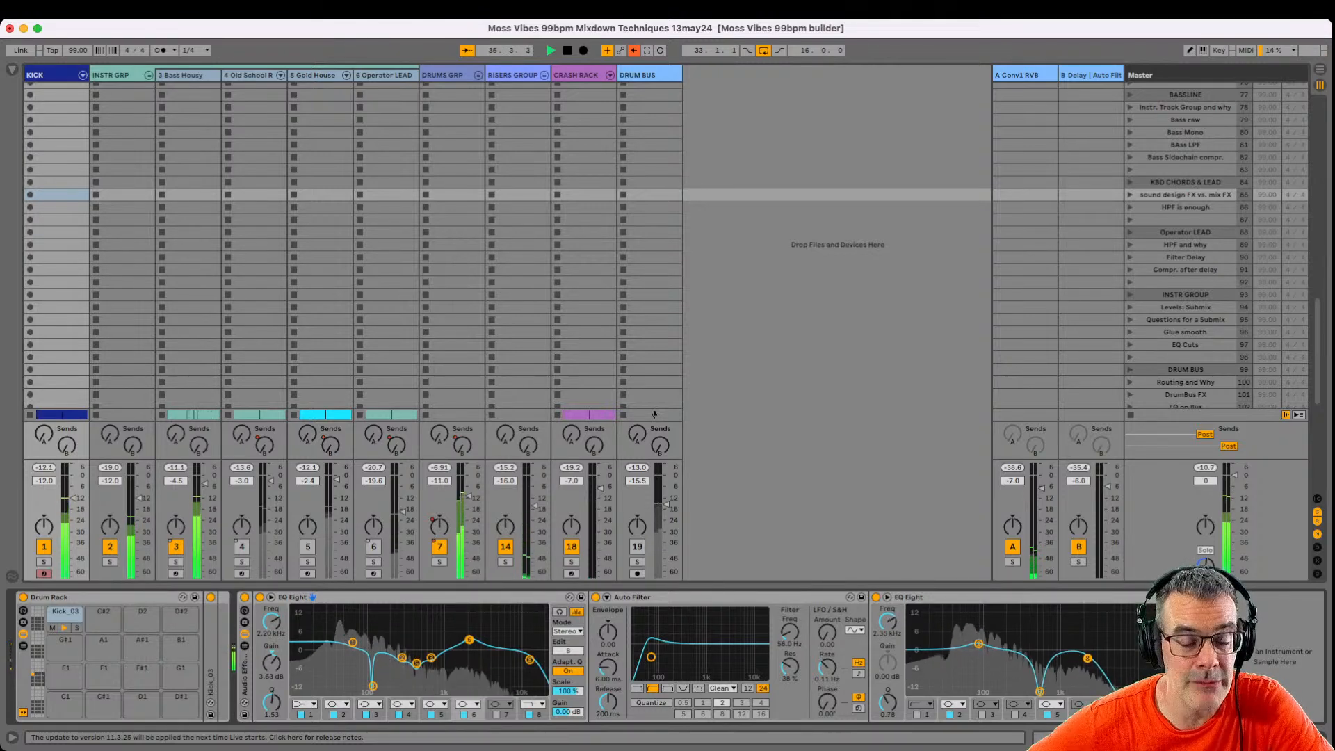
left_click(1182, 75)
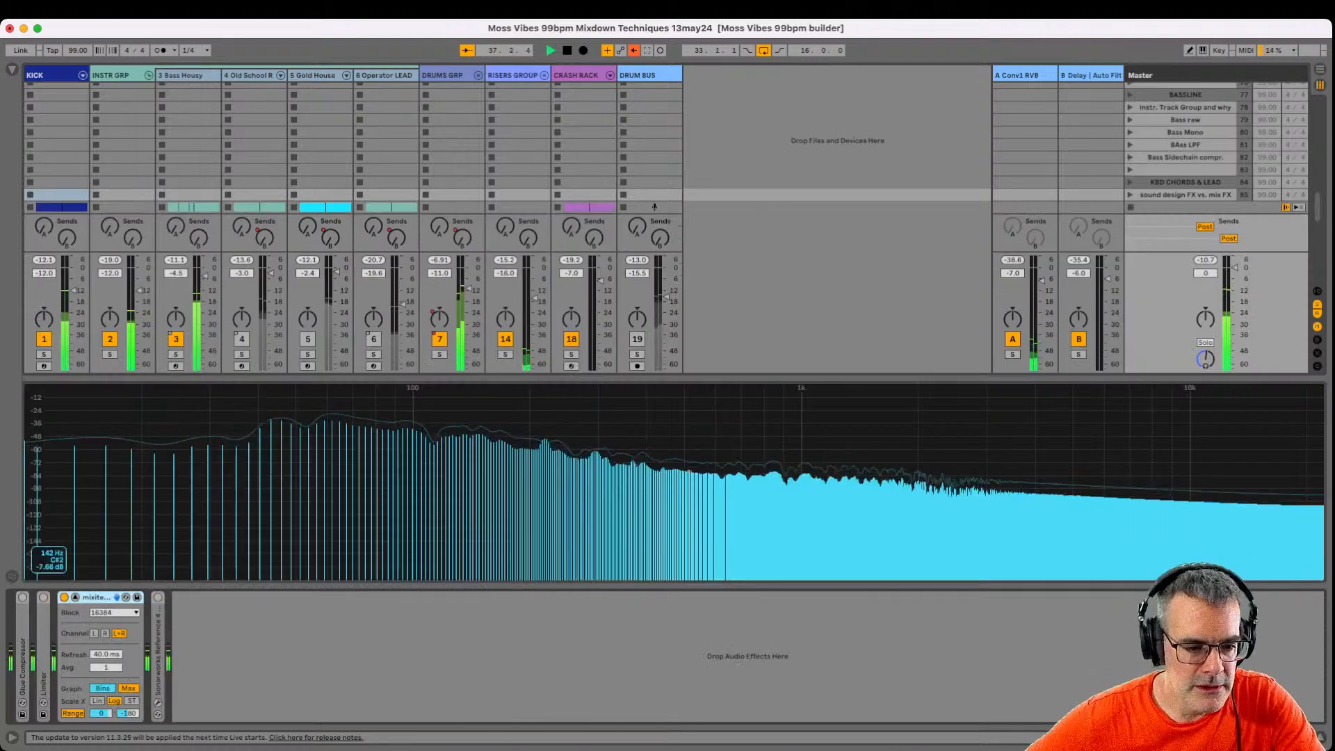
Mute the KICK and Bass Housy tracks, and unmute Old School R and Gold House.
left_click(44, 339)
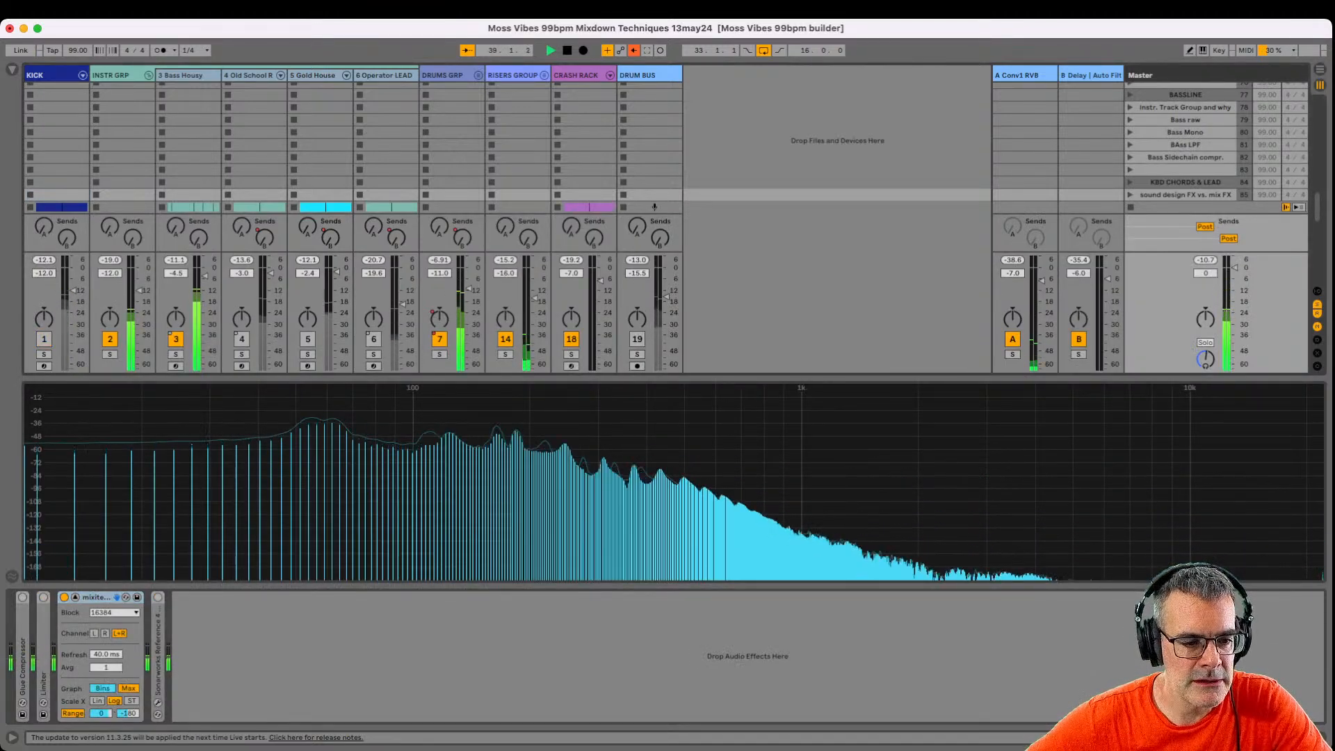
left_click(241, 339)
left_click(176, 339)
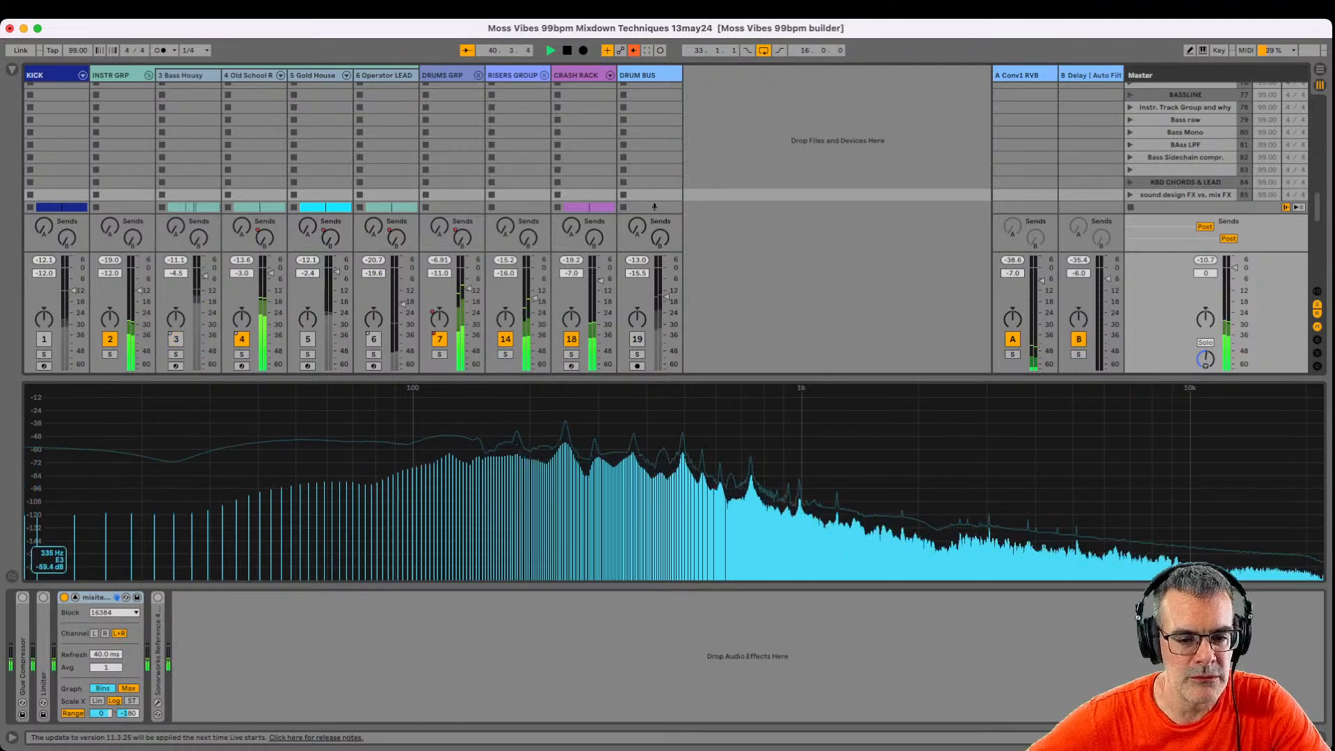
left_click(307, 339)
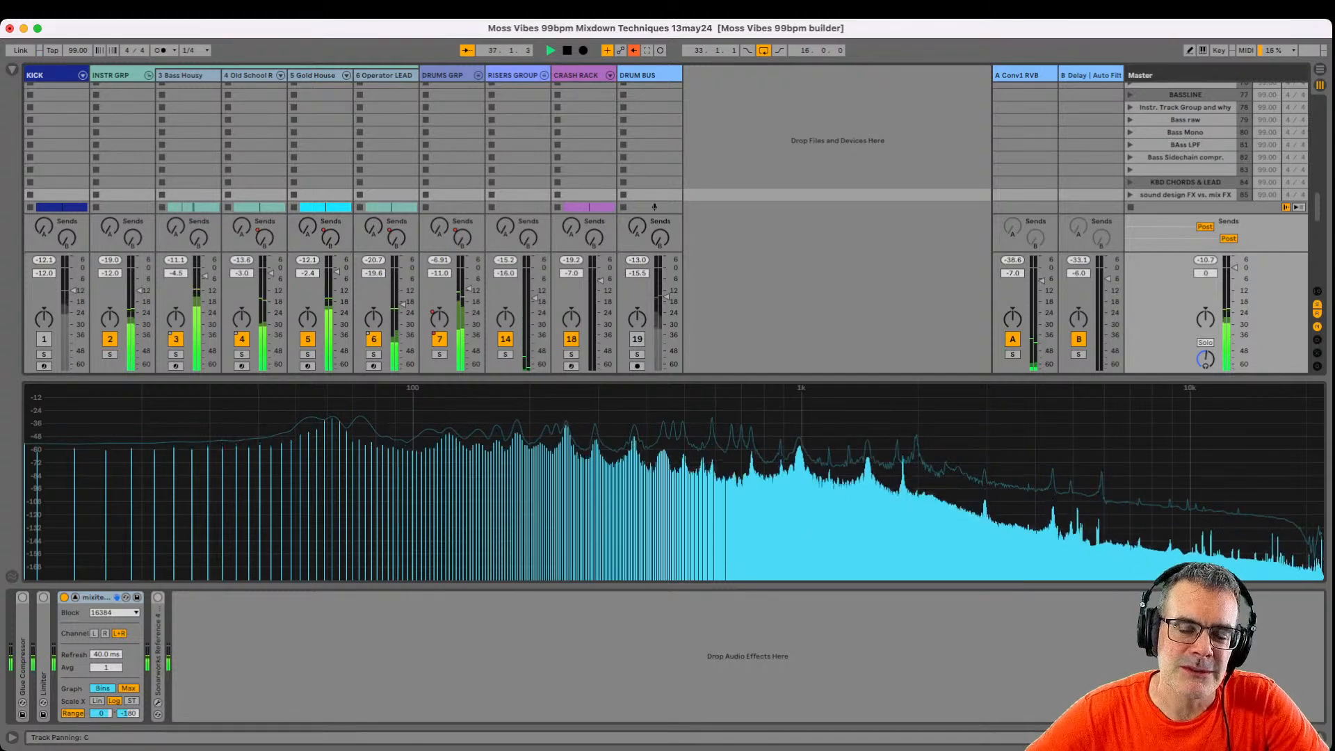
Fold and mute the INSTR GRP track, switching the KICK on for a short listen and off again.
key("F2")
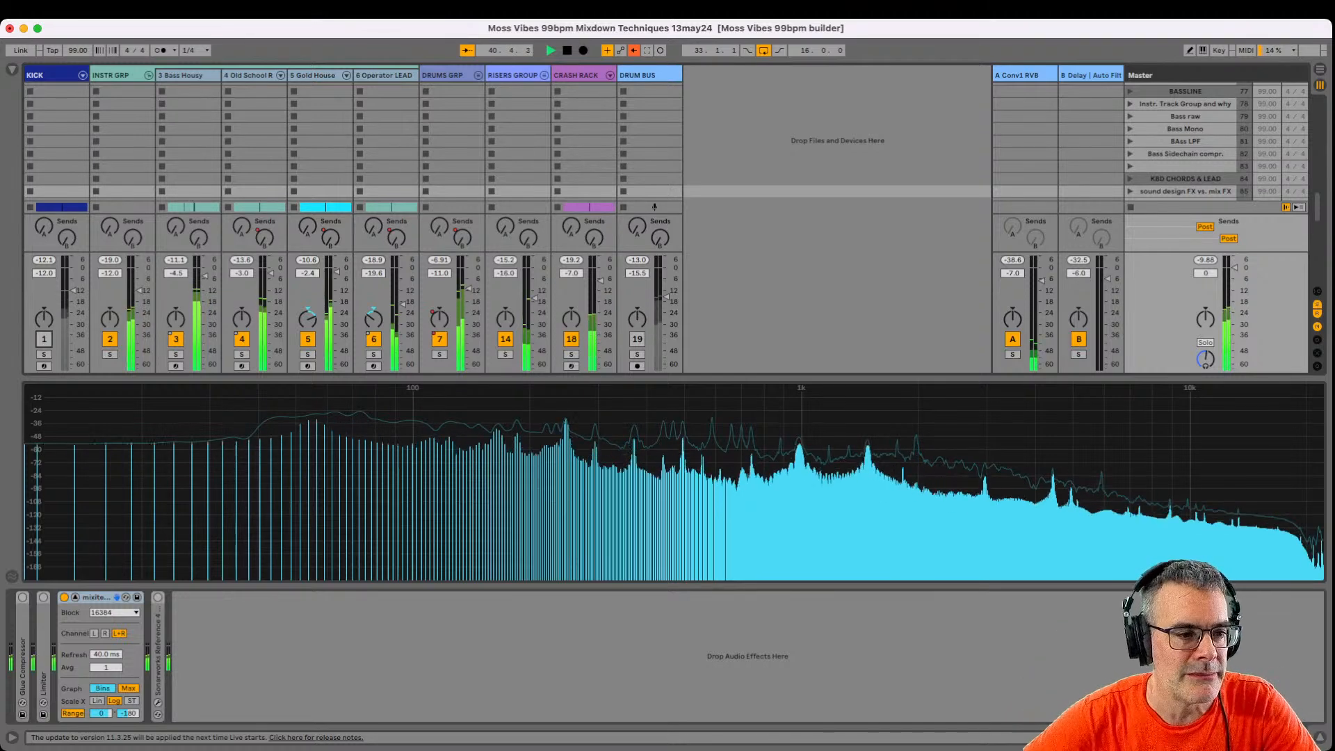
left_click(149, 75)
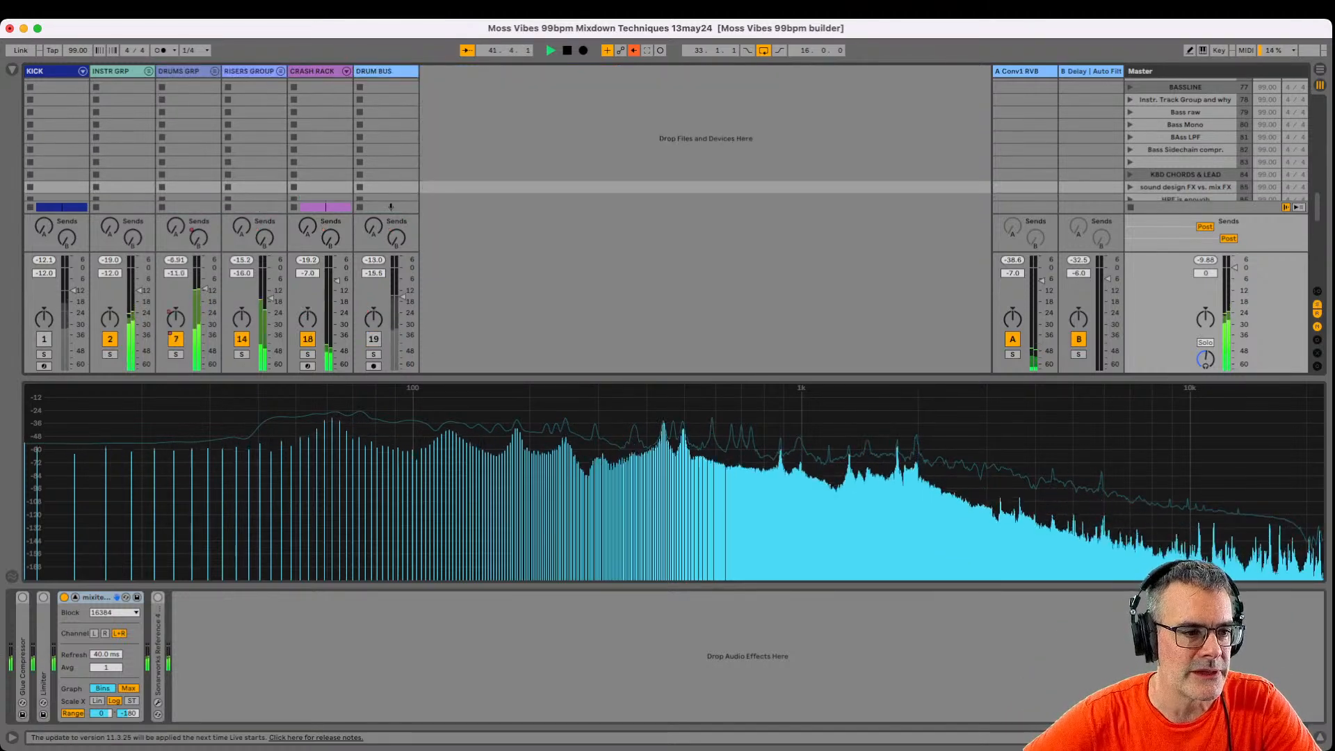
left_click(44, 339)
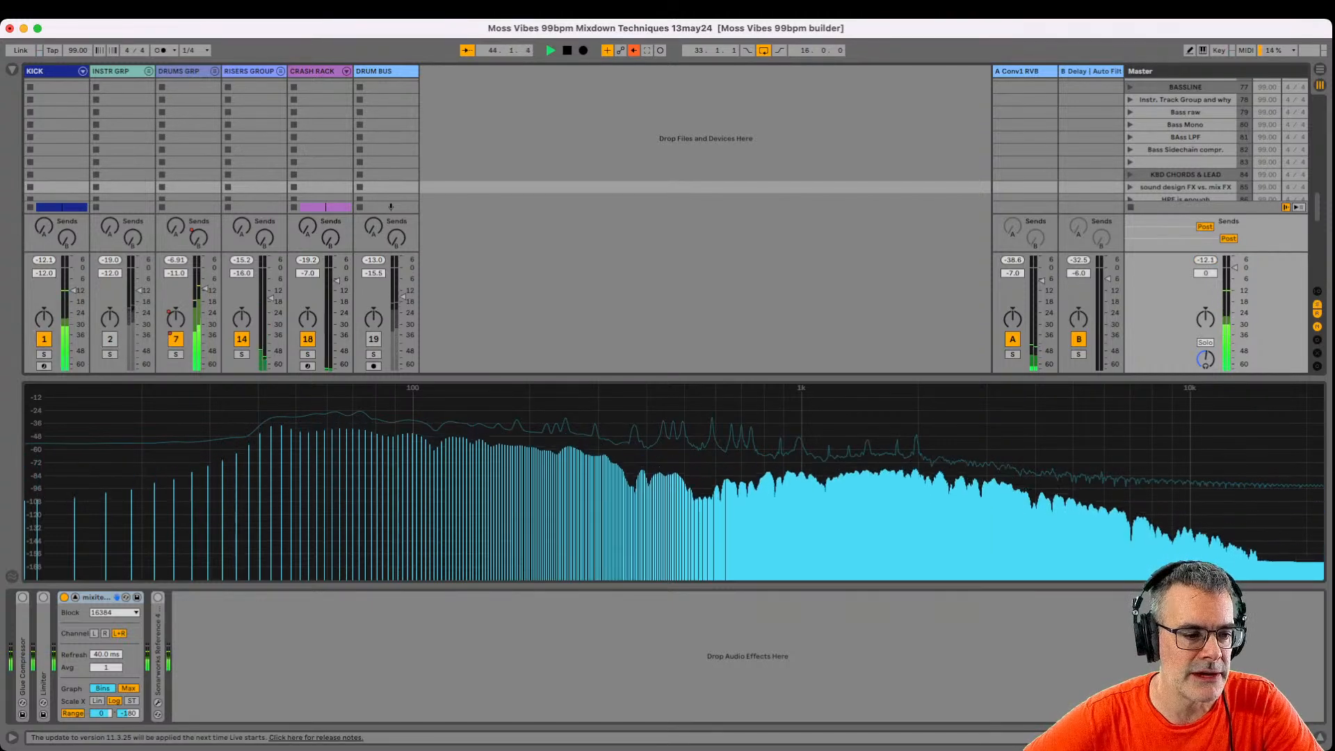
key("F1")
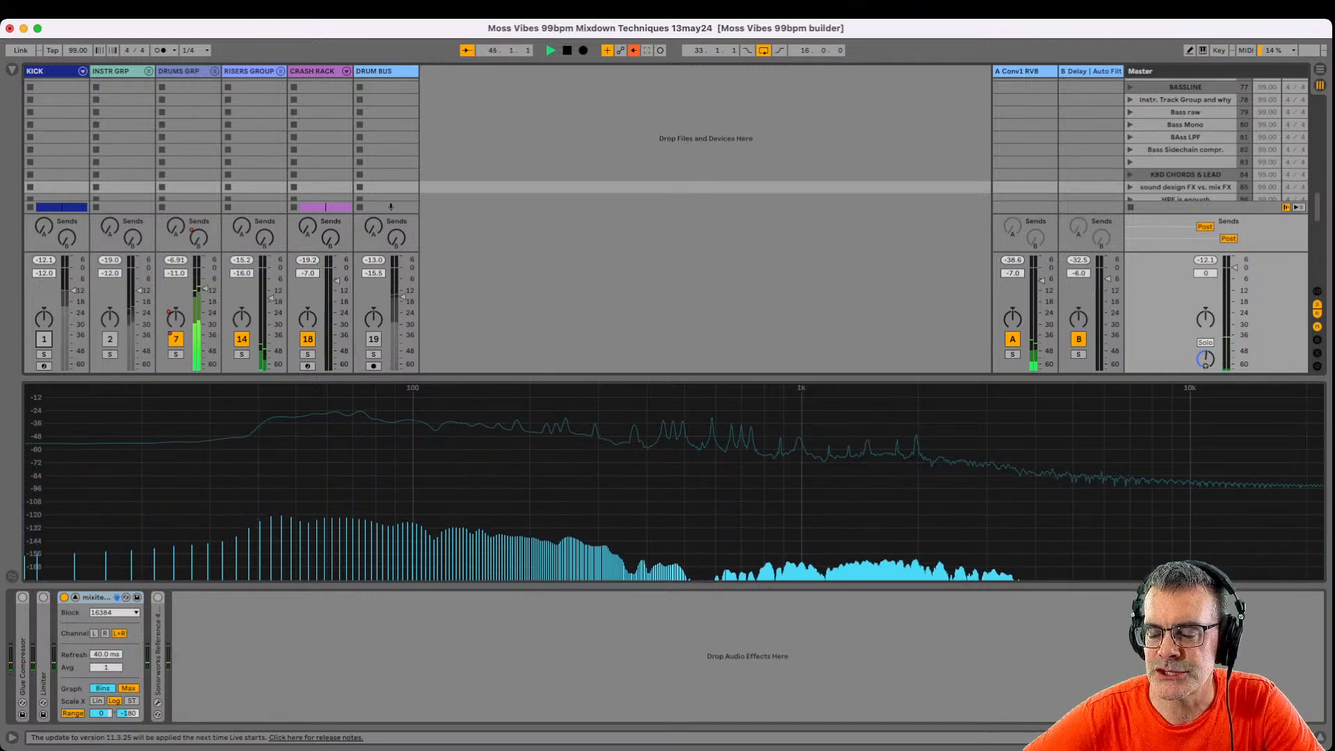
Move the scene selection from KBD CHORDS & LEAD down to "HPF is enough".
scroll(390, 207, "down", 3)
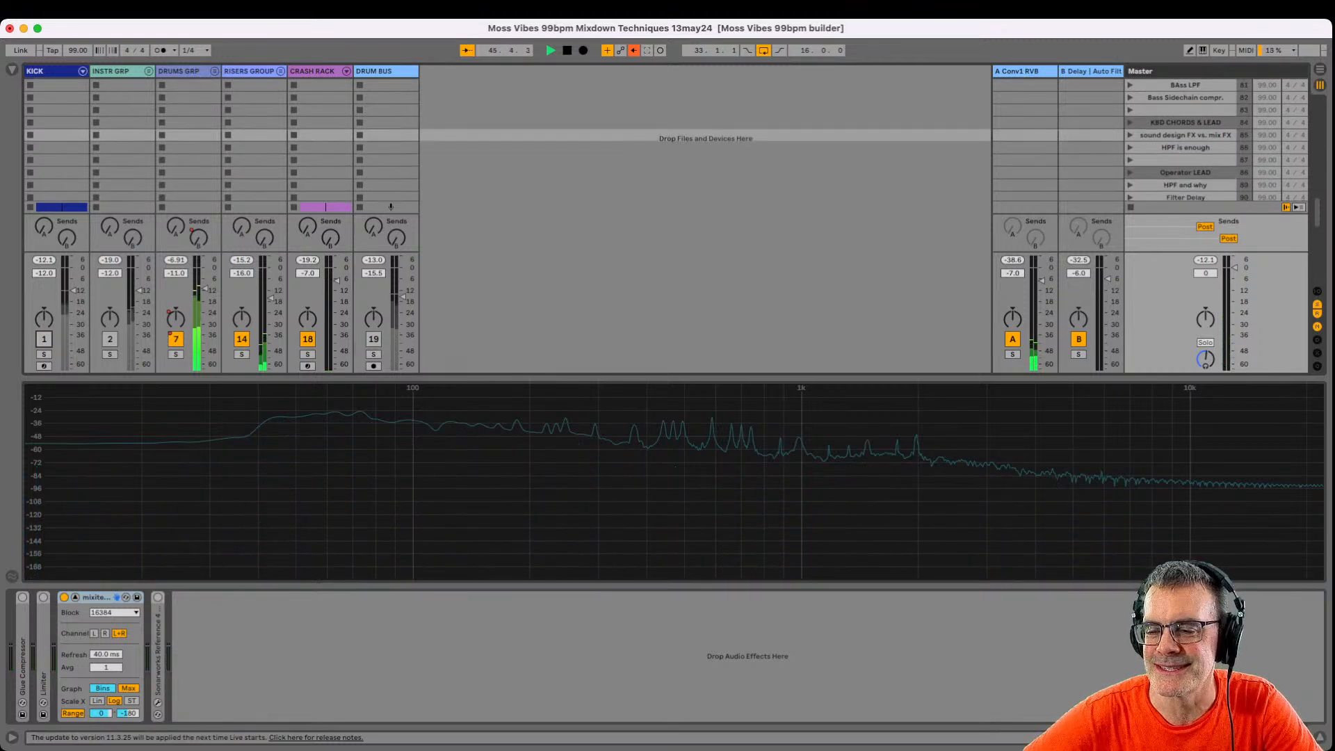
left_click(1185, 122)
scroll(1185, 123, "down", 1)
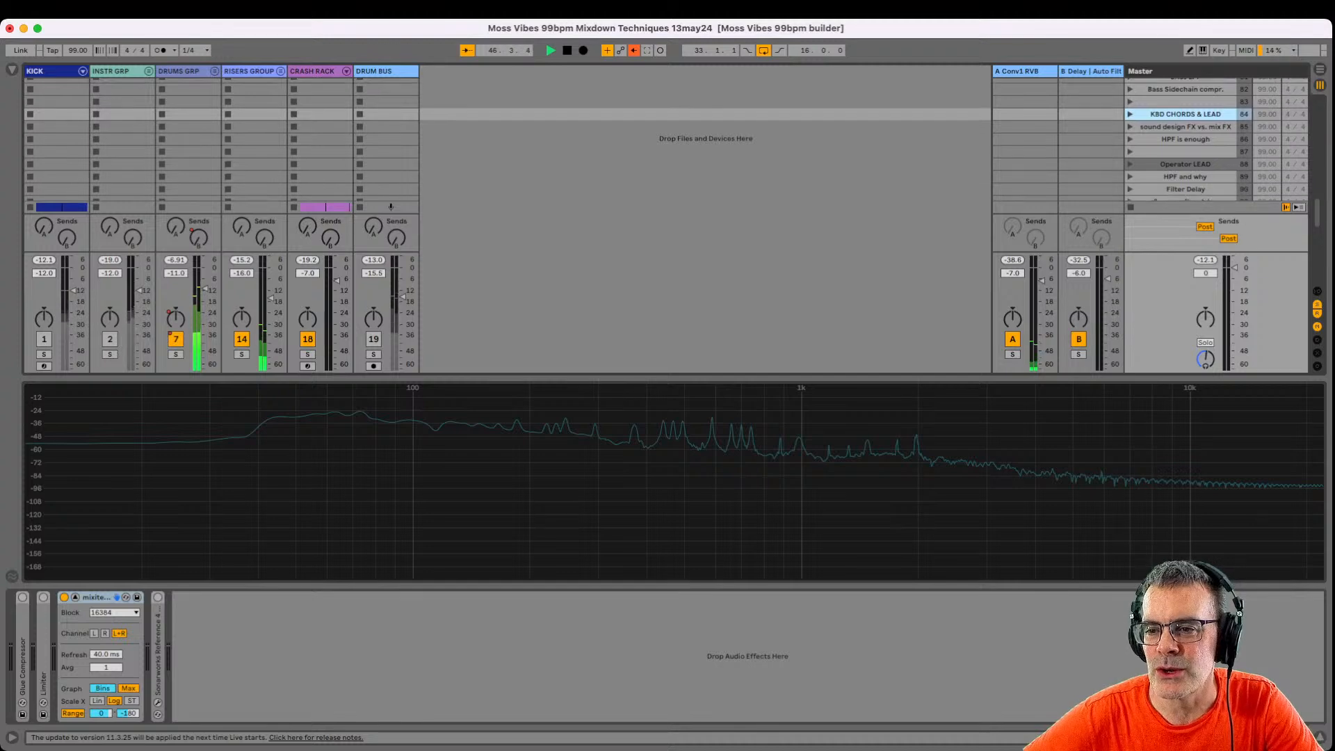
key("Down")
key("Down")
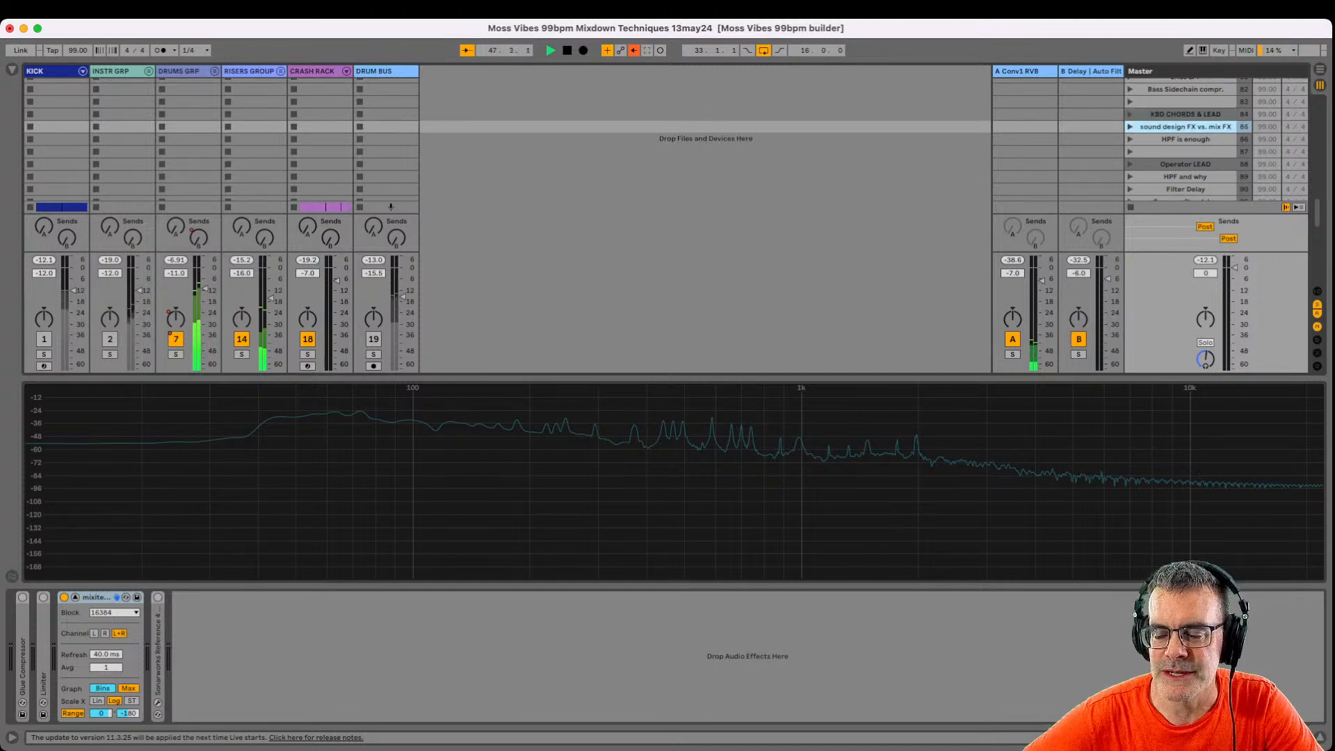
Unmute the INSTR GRP and move the scene selection to Operator LEAD.
left_click(110, 340)
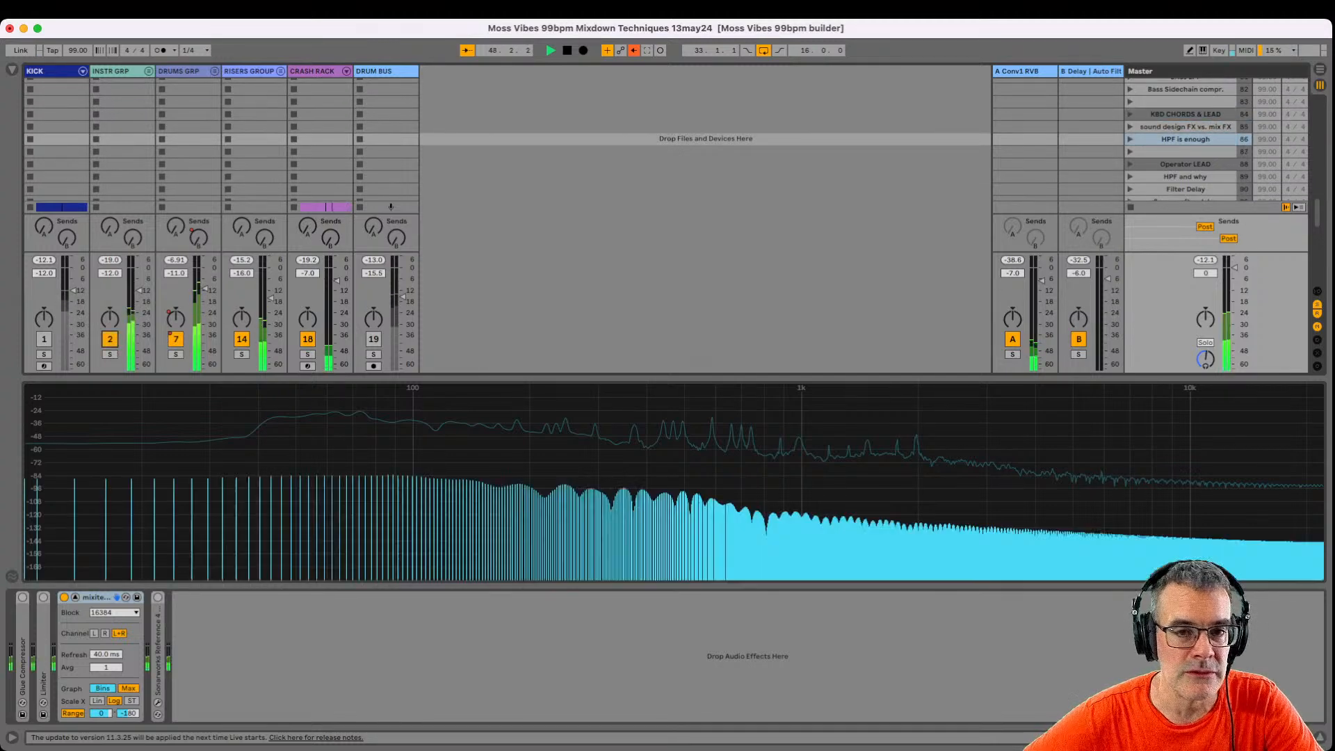
key("Down")
key("Down")
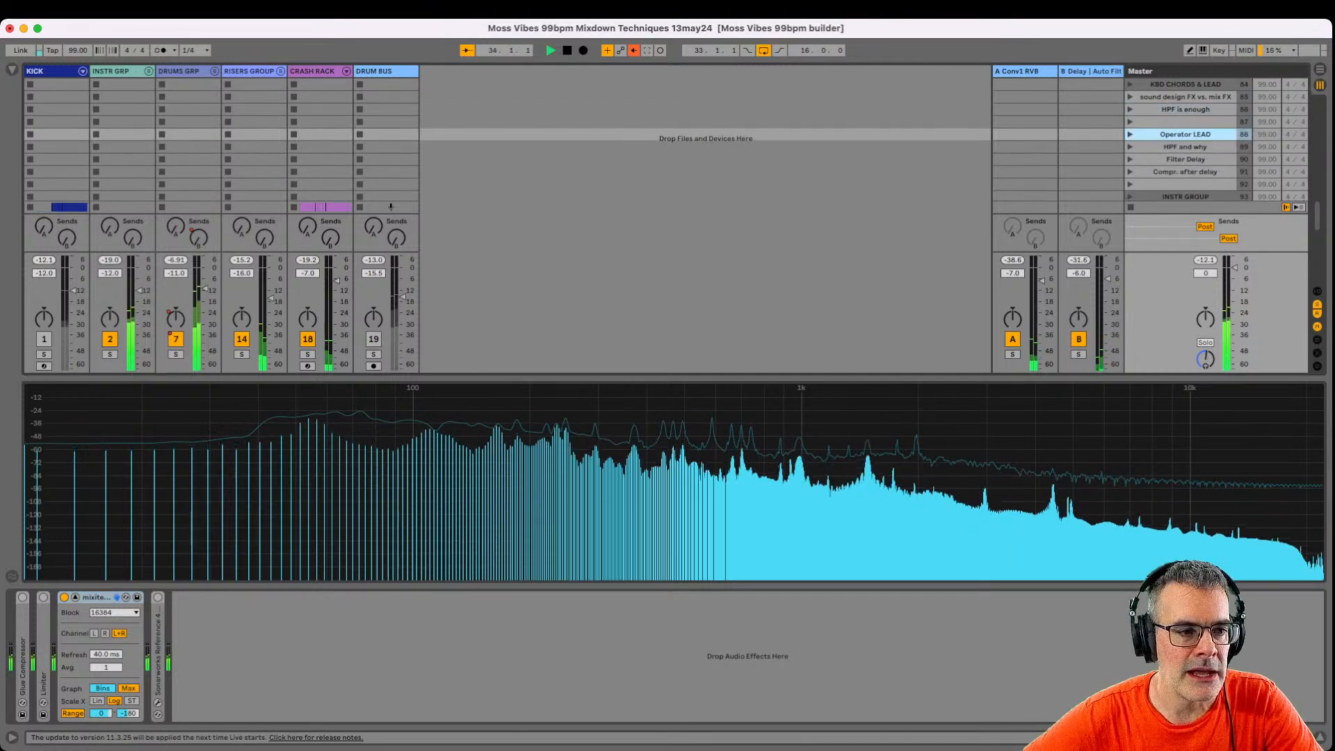
Unfold the INSTR GRP, show the Operator LEAD track's Auto Filter and Filter Delay, and restart playback.
left_click(149, 71)
left_click(384, 75)
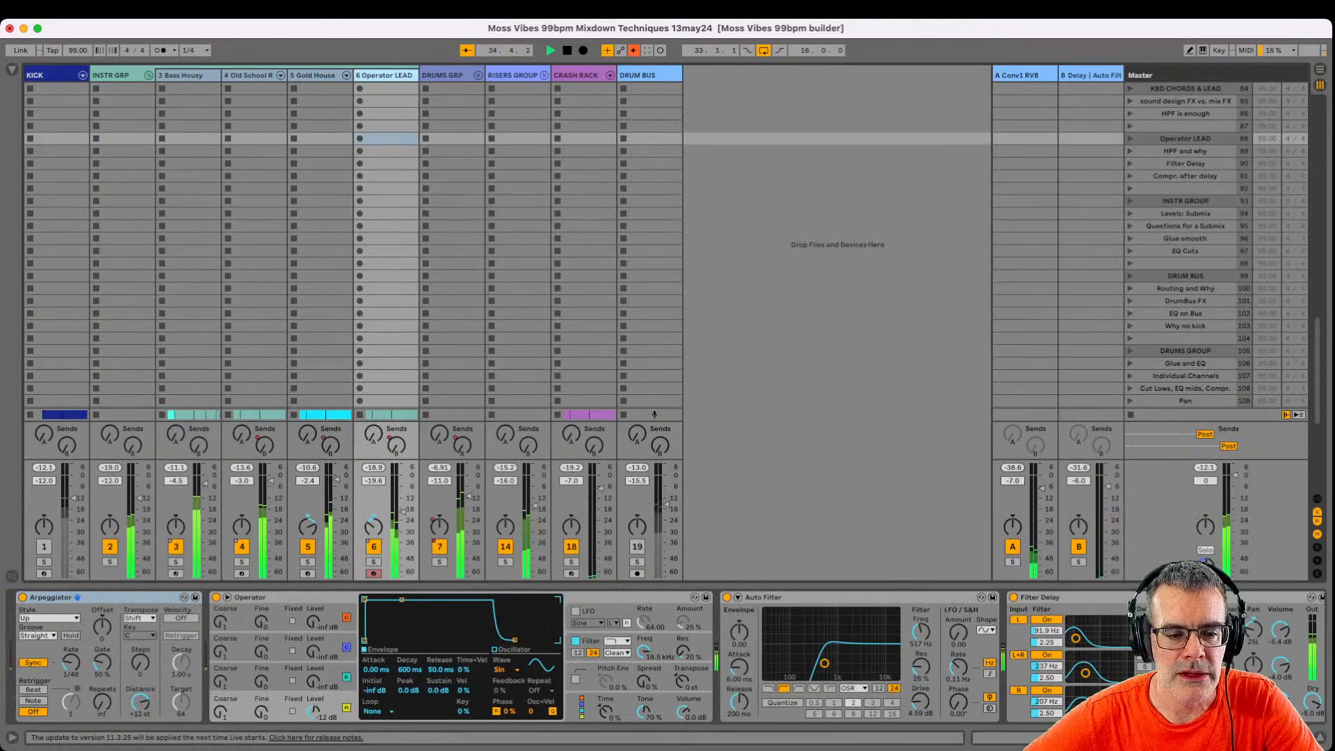
left_click(821, 597)
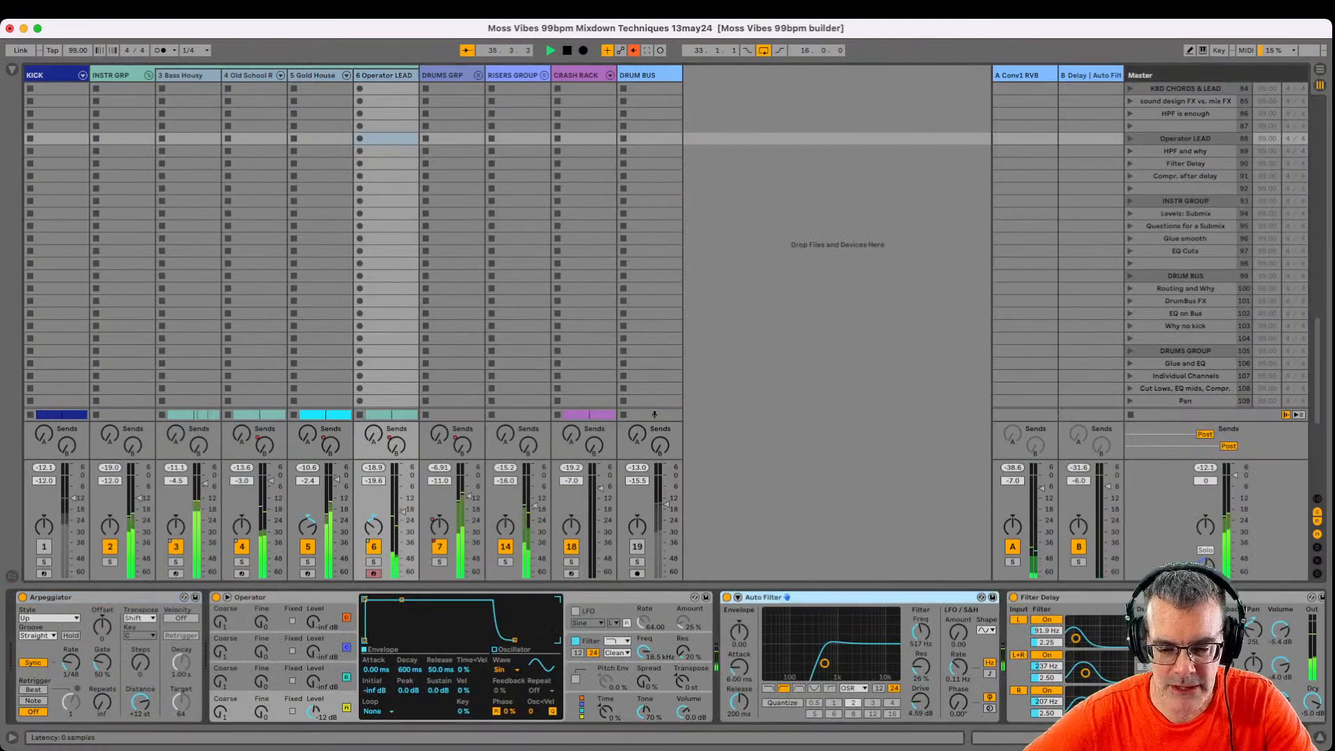
scroll(820, 597, "right", 4)
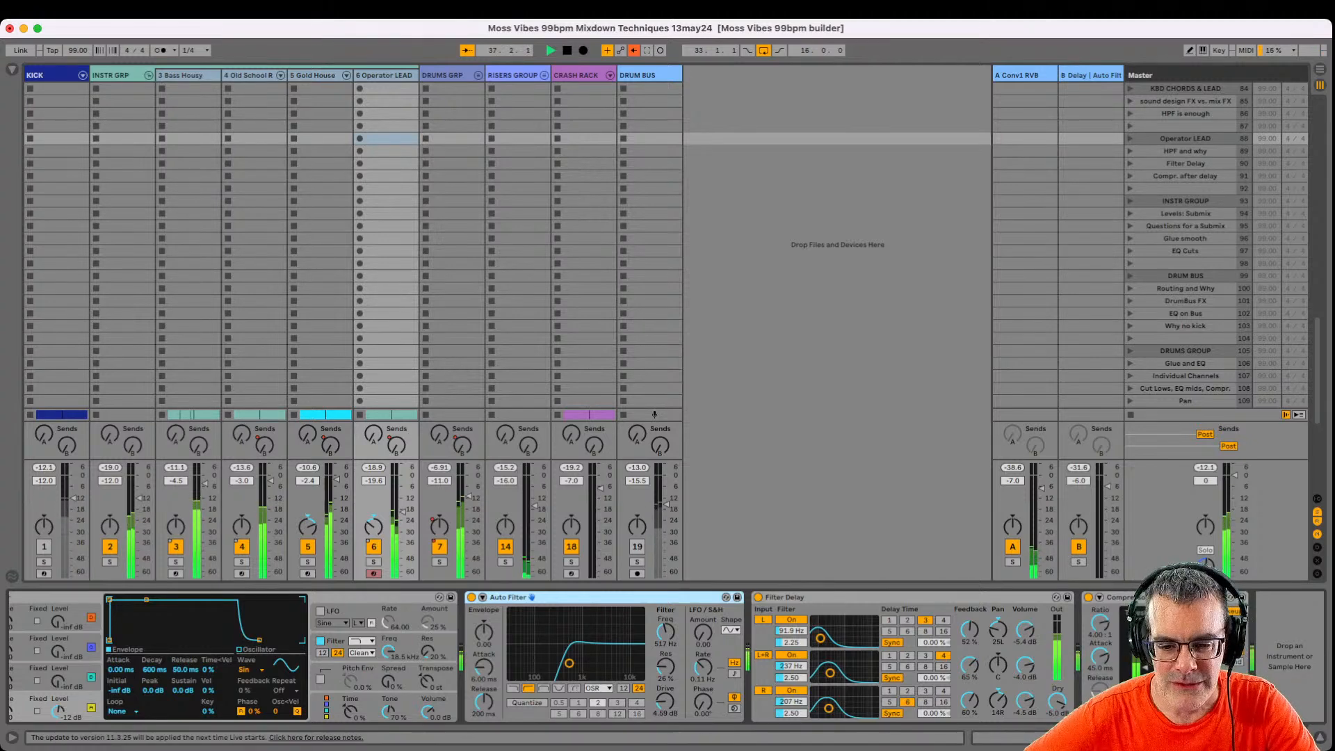
left_click(809, 597)
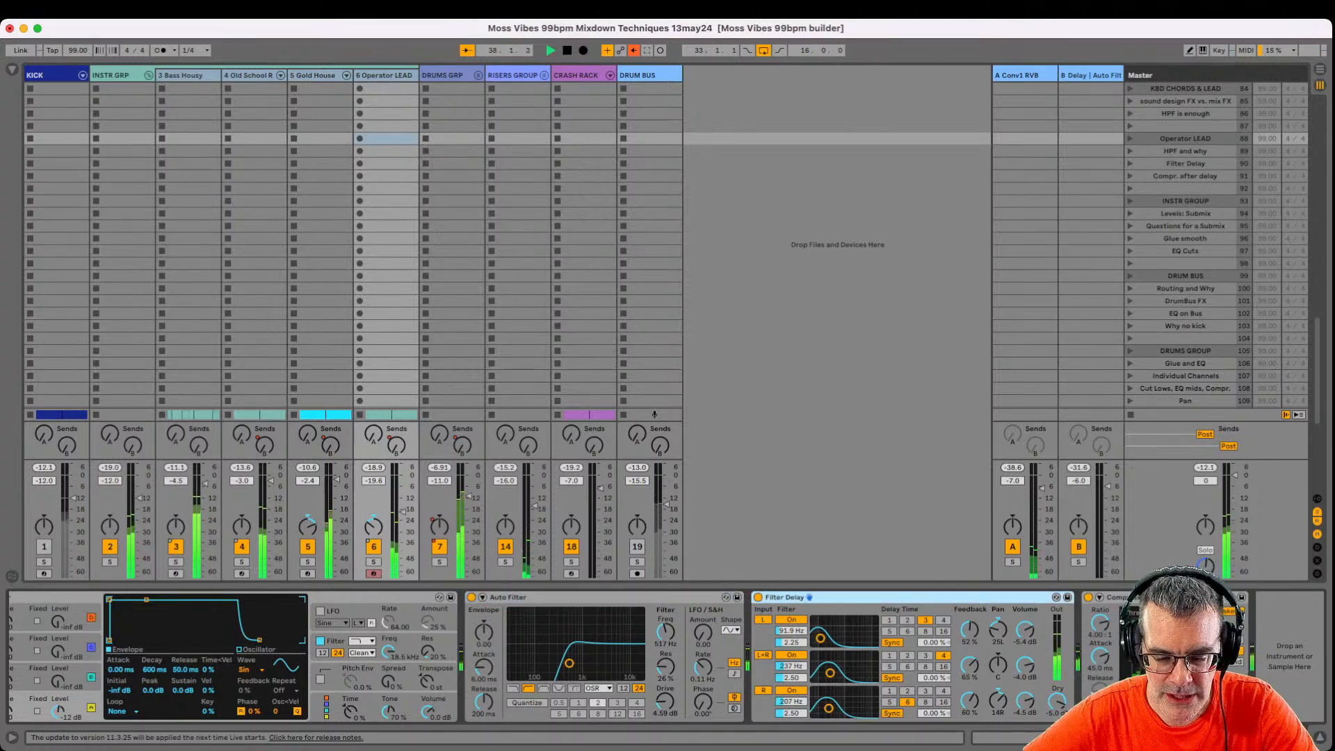
key("space")
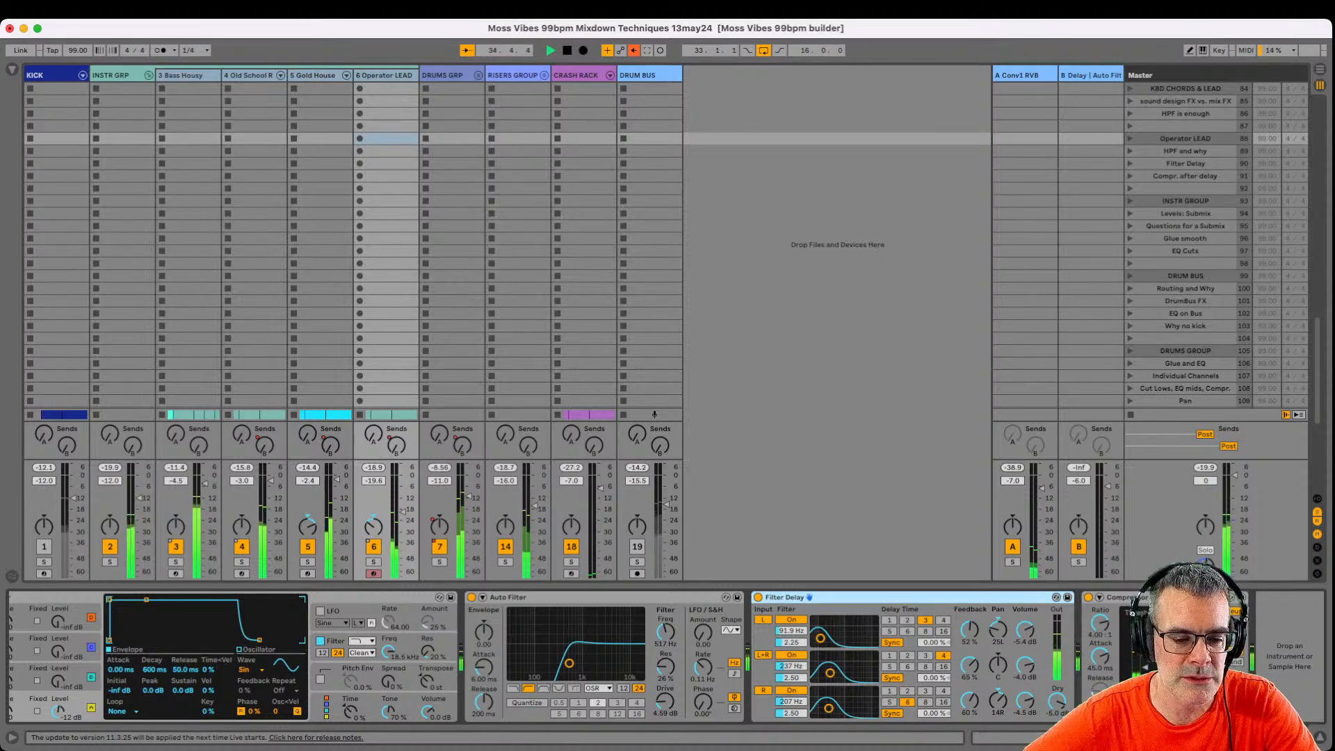
Look along the Operator LEAD's device chain and move the scene selection from Operator LEAD down to "Compr. after delay".
scroll(570, 657, "left", 4)
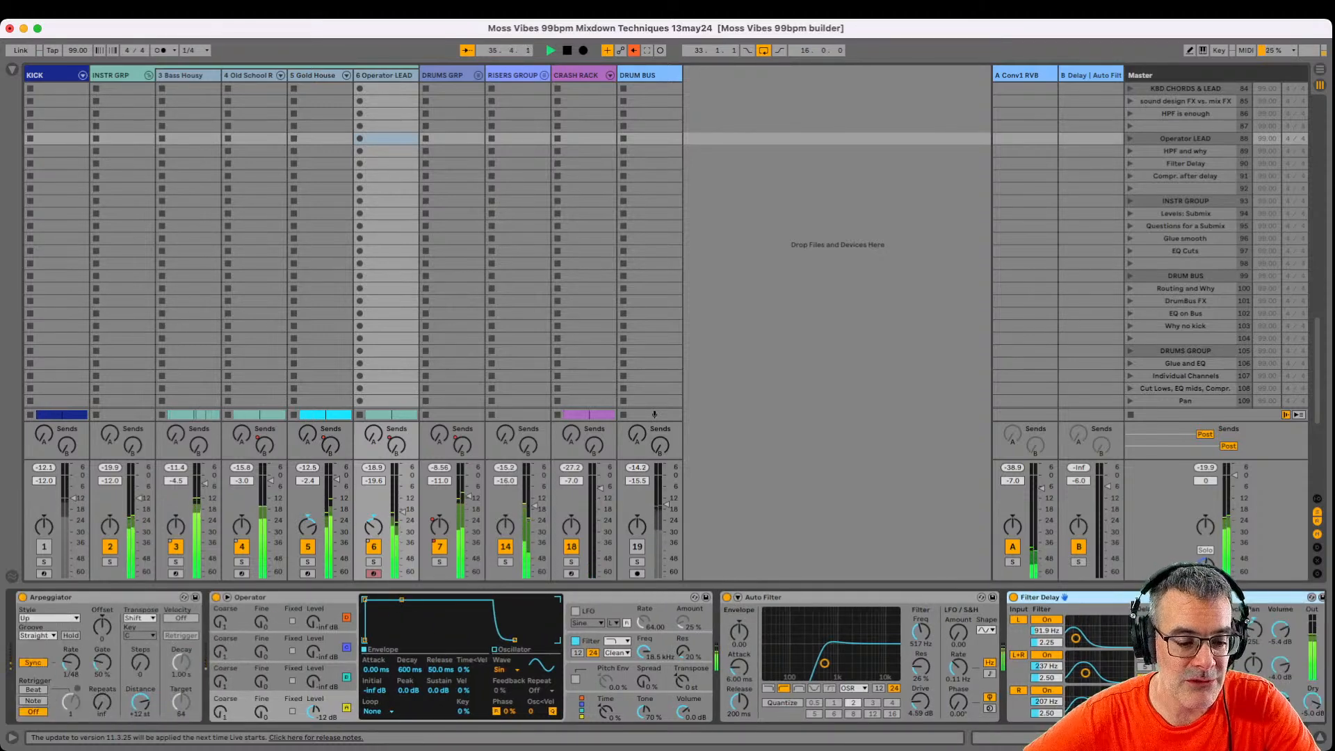
scroll(657, 657, "right", 4)
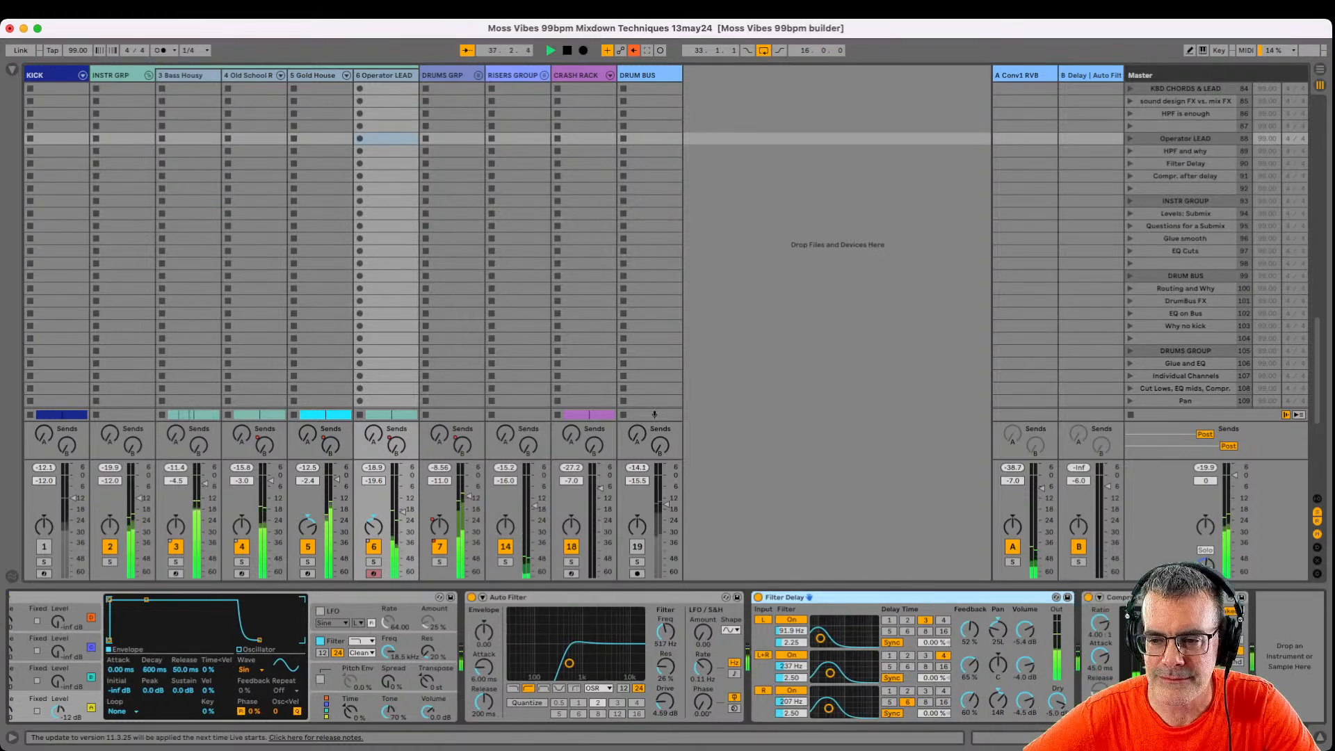
key("Down")
key("Down")
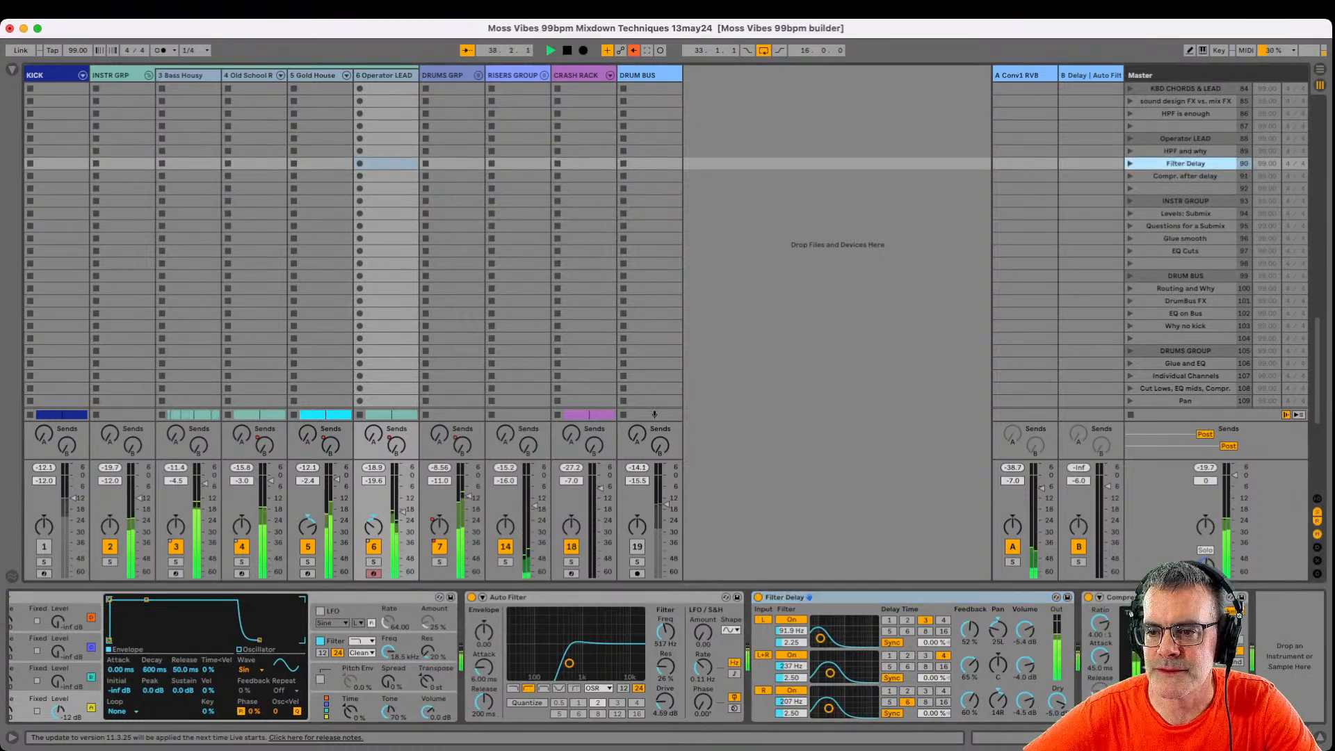
key("Down")
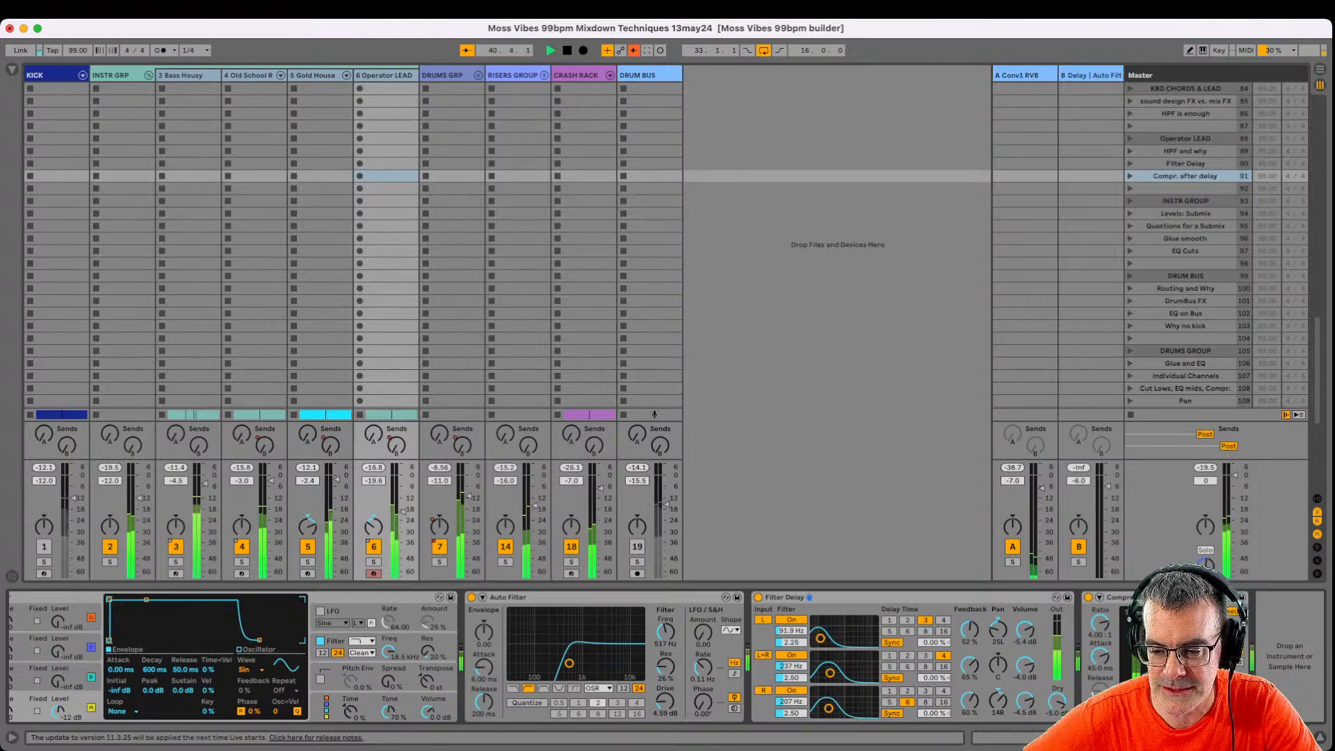
Raise the Filter Delay's left-channel filter frequency to 2.36 kHz and briefly restart playback.
left_click_drag(820, 638, 854, 637)
key("space")
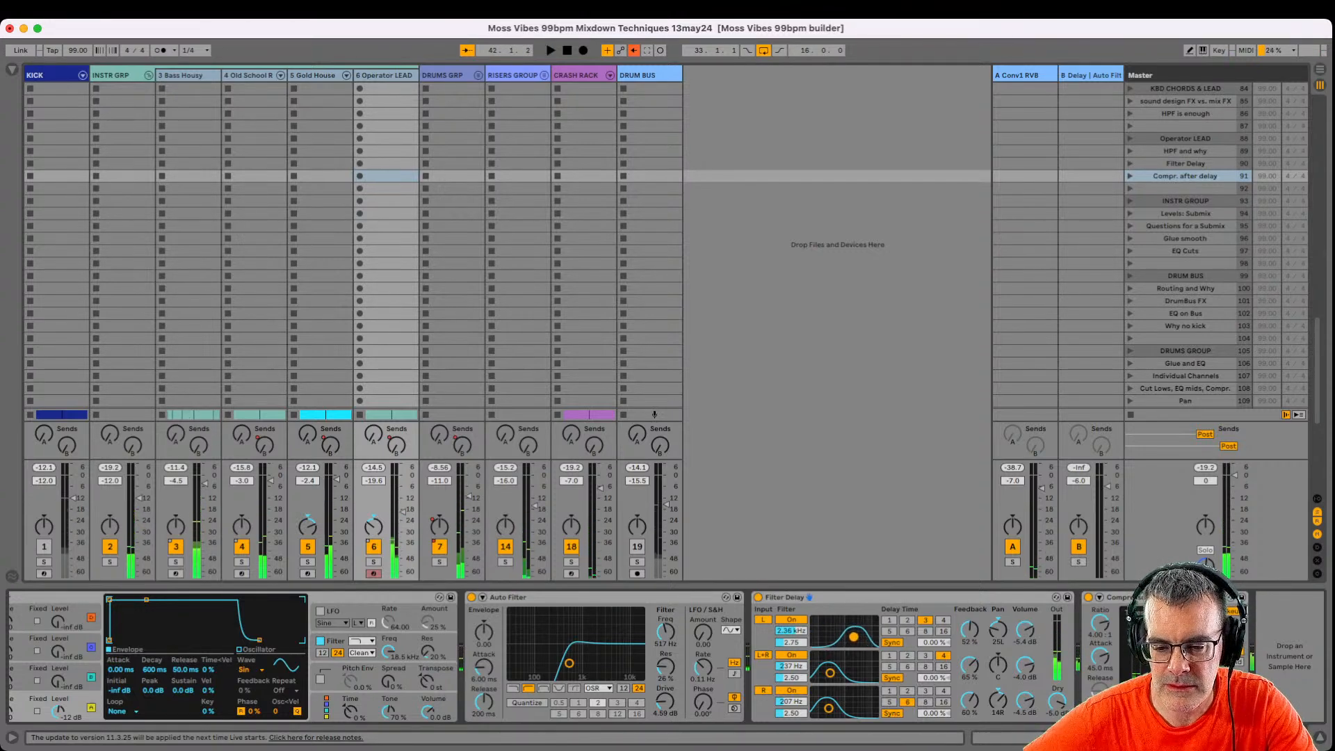
key("space")
key("space")
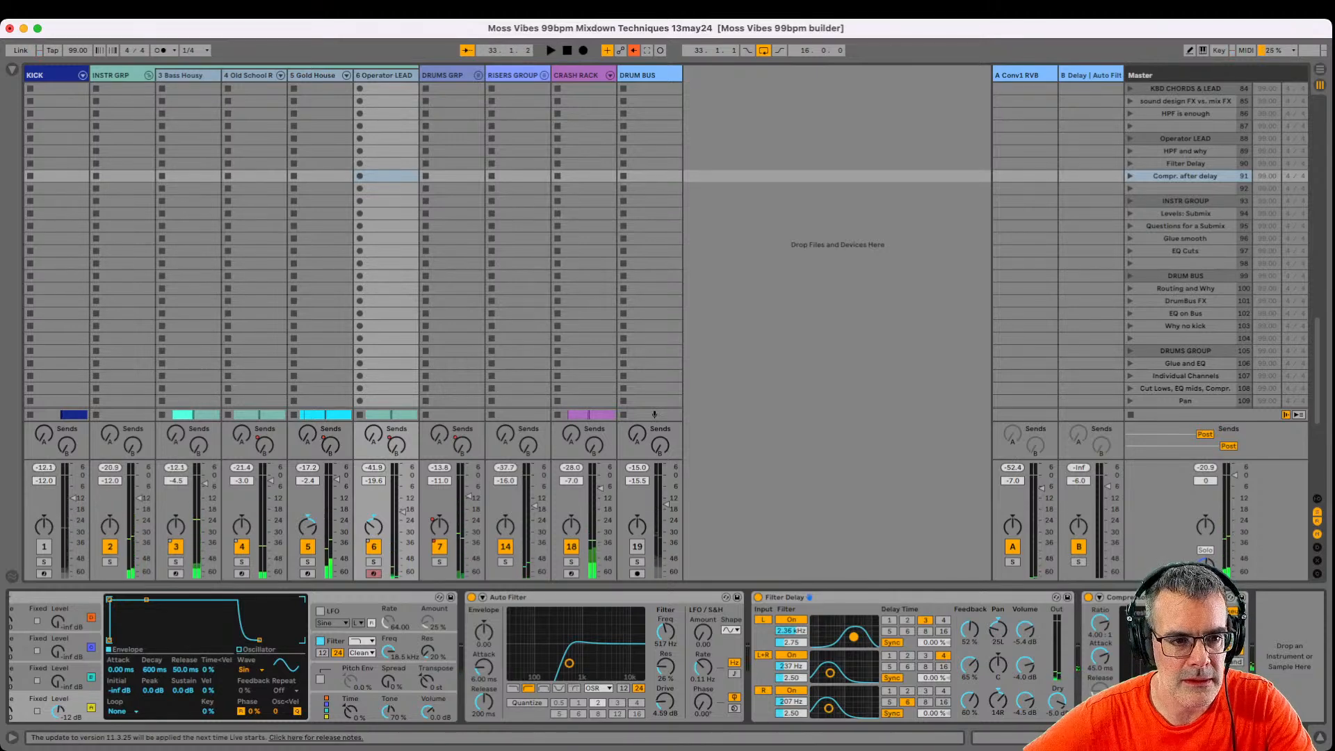
Solo the Operator LEAD, play it briefly, and set the Filter Delay's left-channel filter frequency to 407 Hz.
left_click(374, 562)
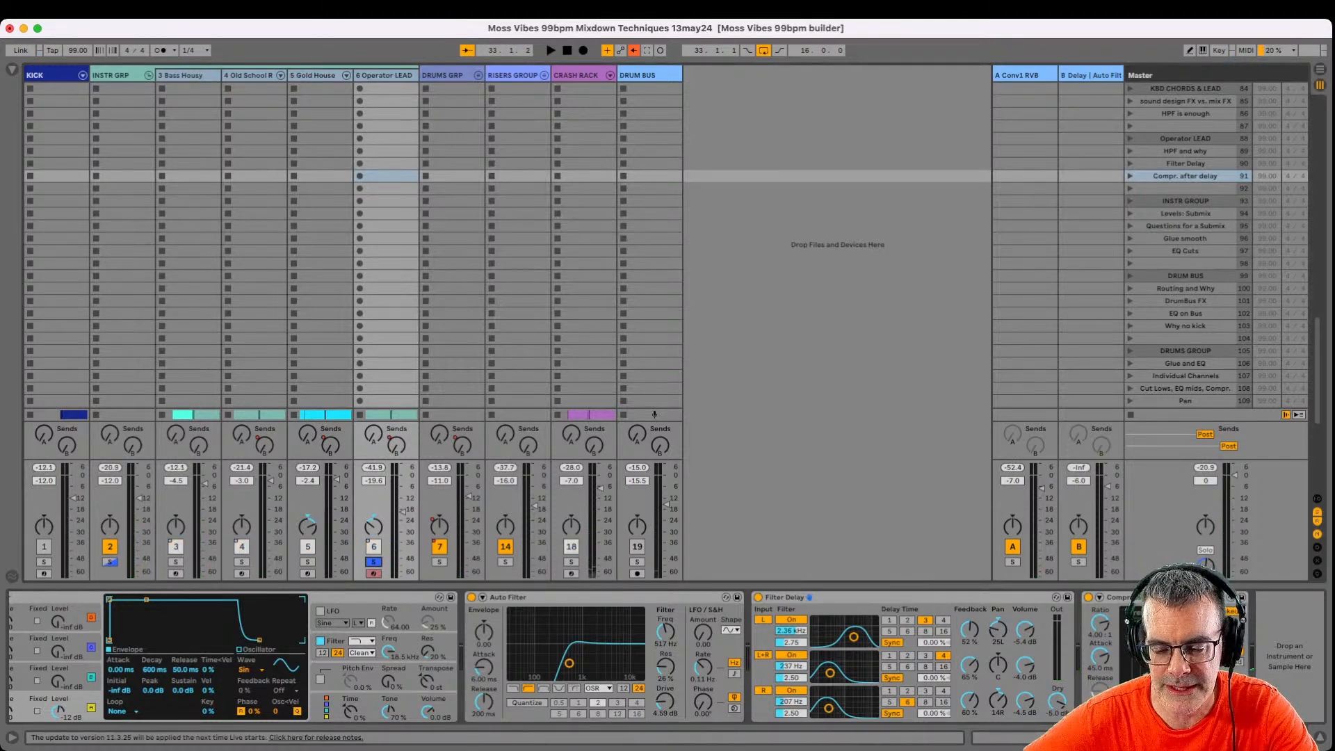
key("space")
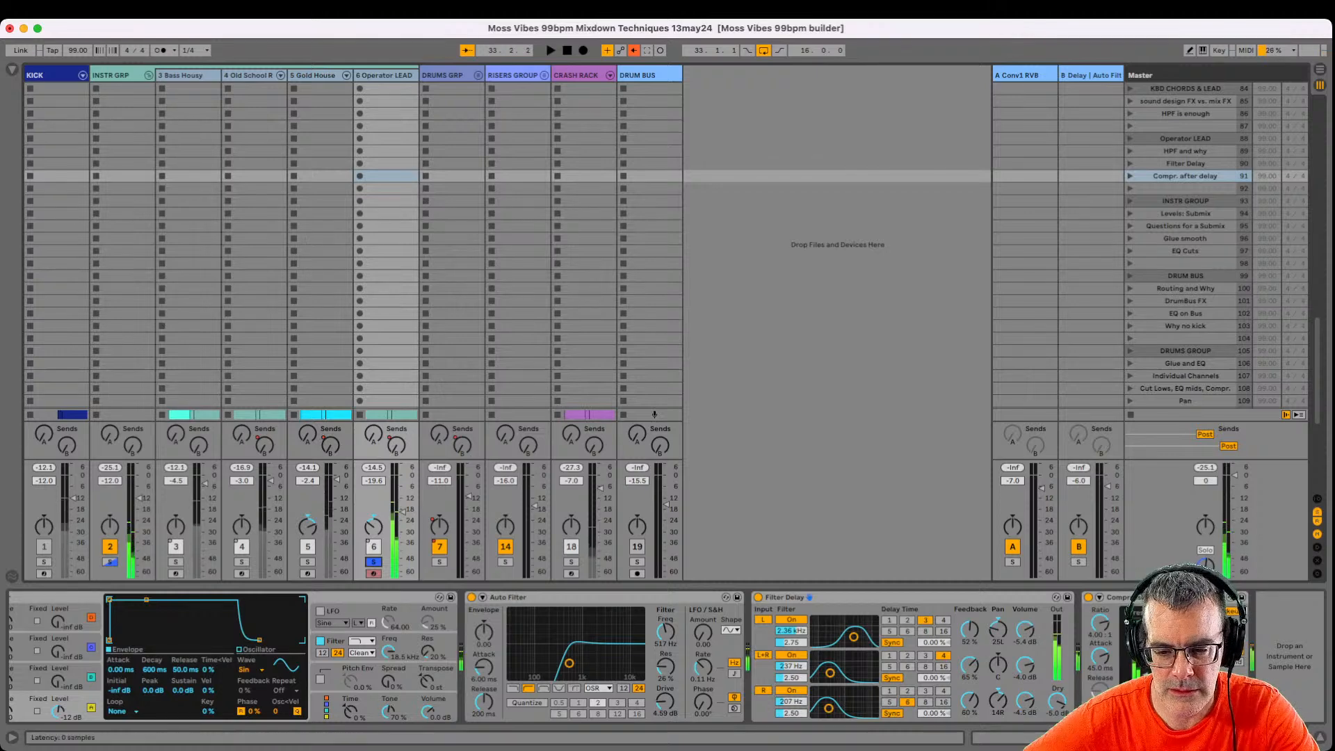
left_click_drag(854, 637, 835, 637)
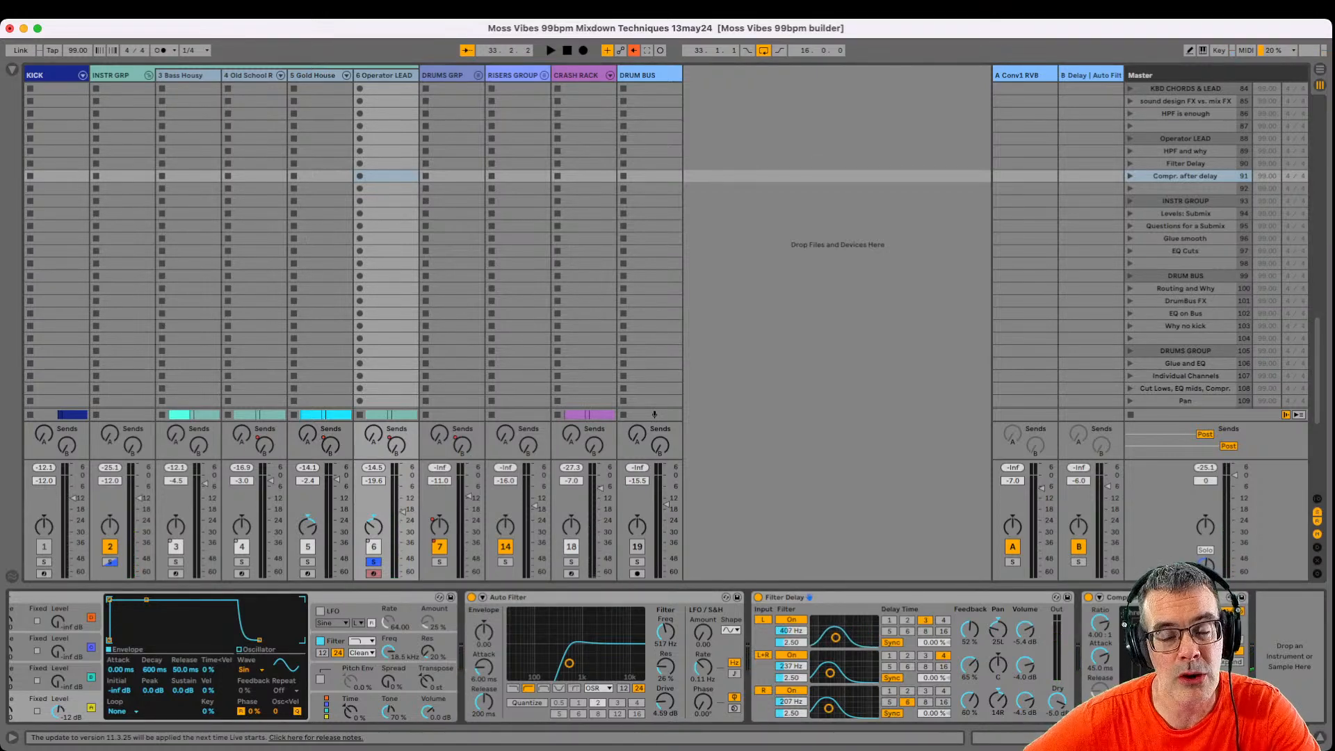
key("space")
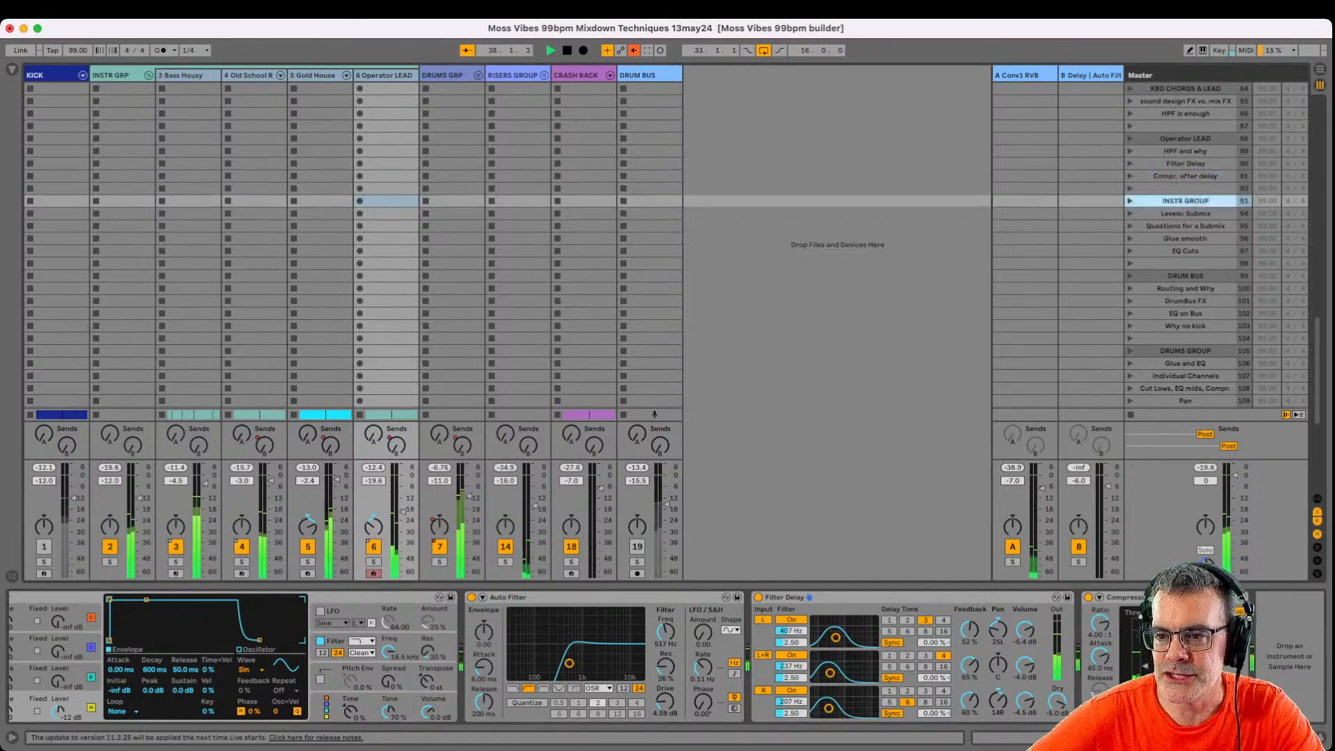
Show the INSTR GRP's devices and set the Glue Compressor's makeup gain to 3.00 dB.
left_click(114, 75)
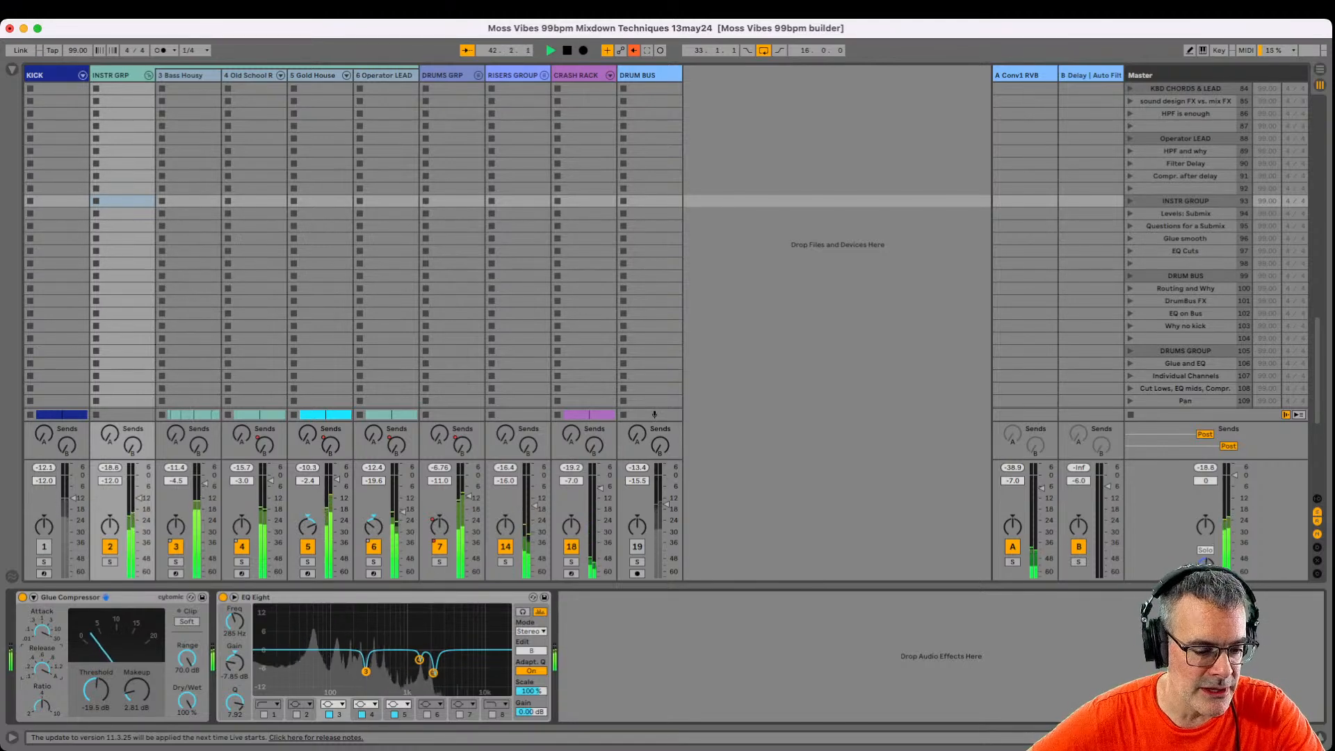
type("3")
key("Return")
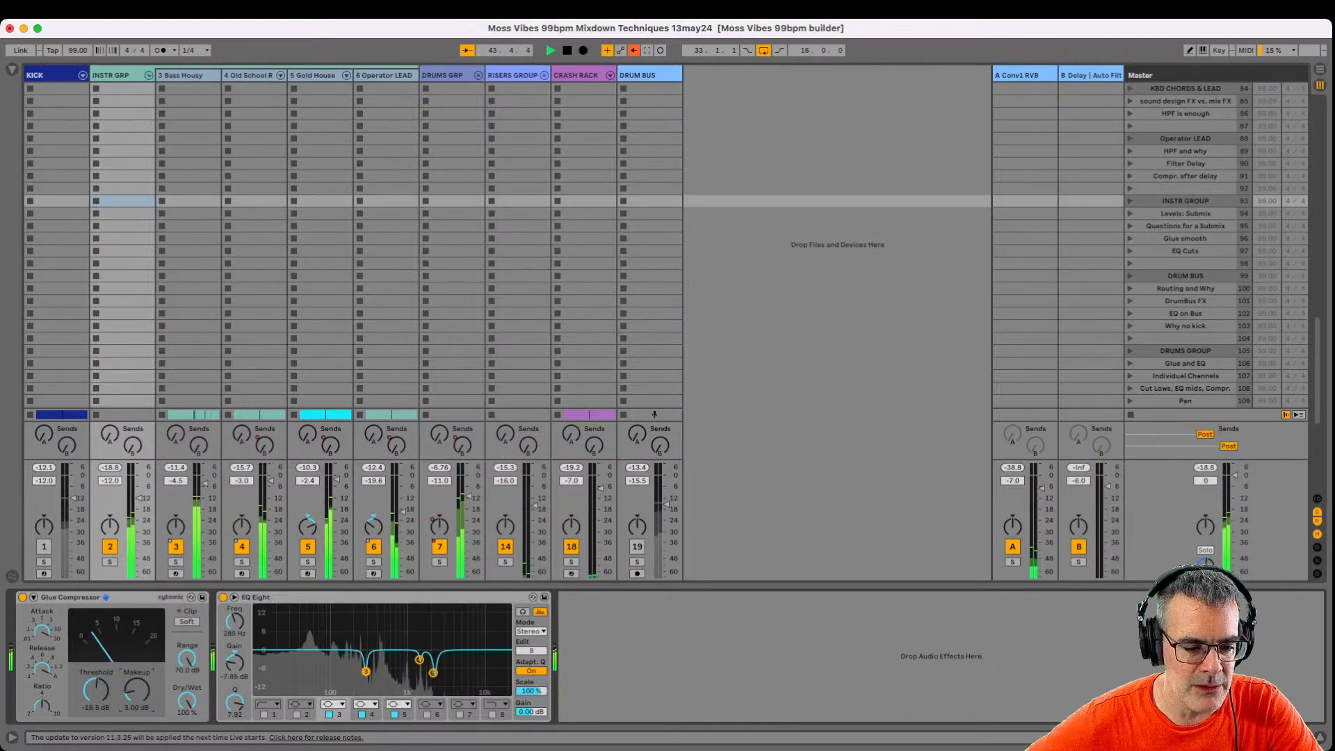
In the enlarged EQ Eight, sweep band 3 and set it to -8.55 dB at 285 Hz, with bands 4 and 5 at -7.38 and -10.4 dB.
left_click(235, 597)
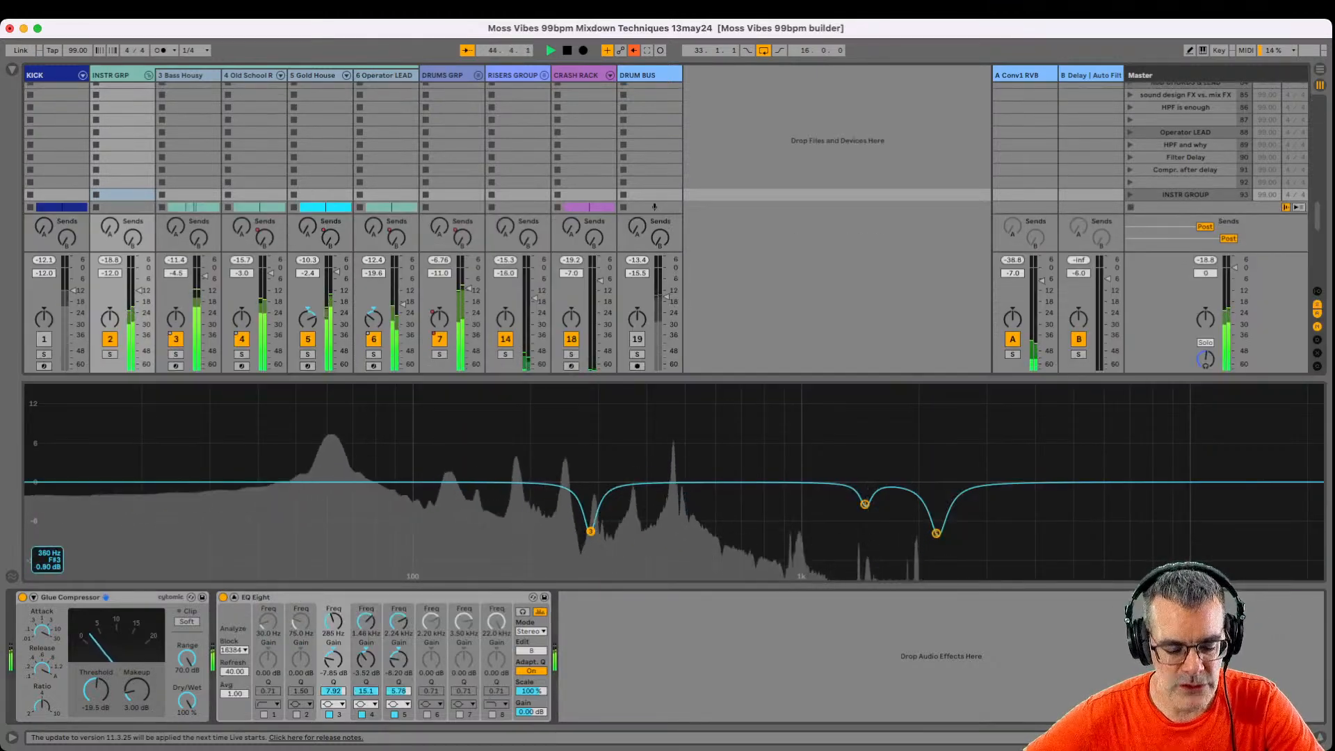
left_click(629, 476)
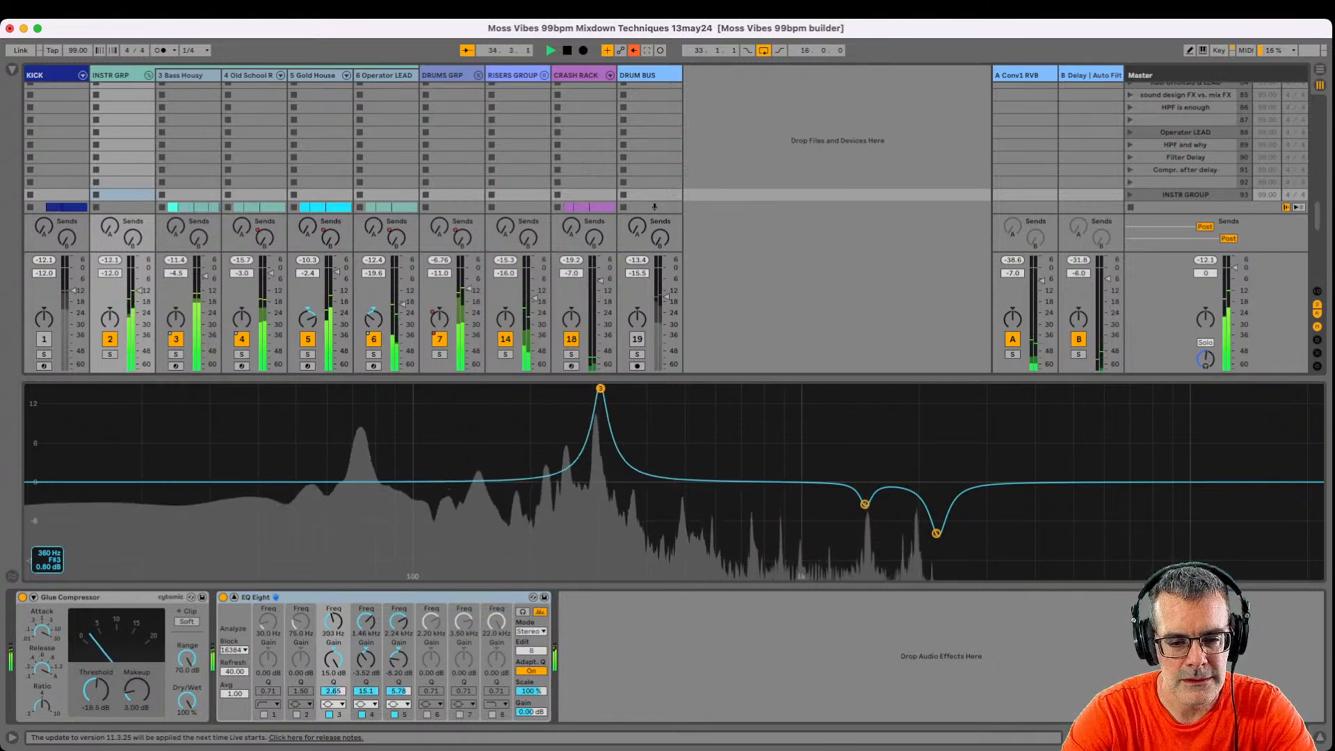
left_click_drag(588, 388, 590, 563)
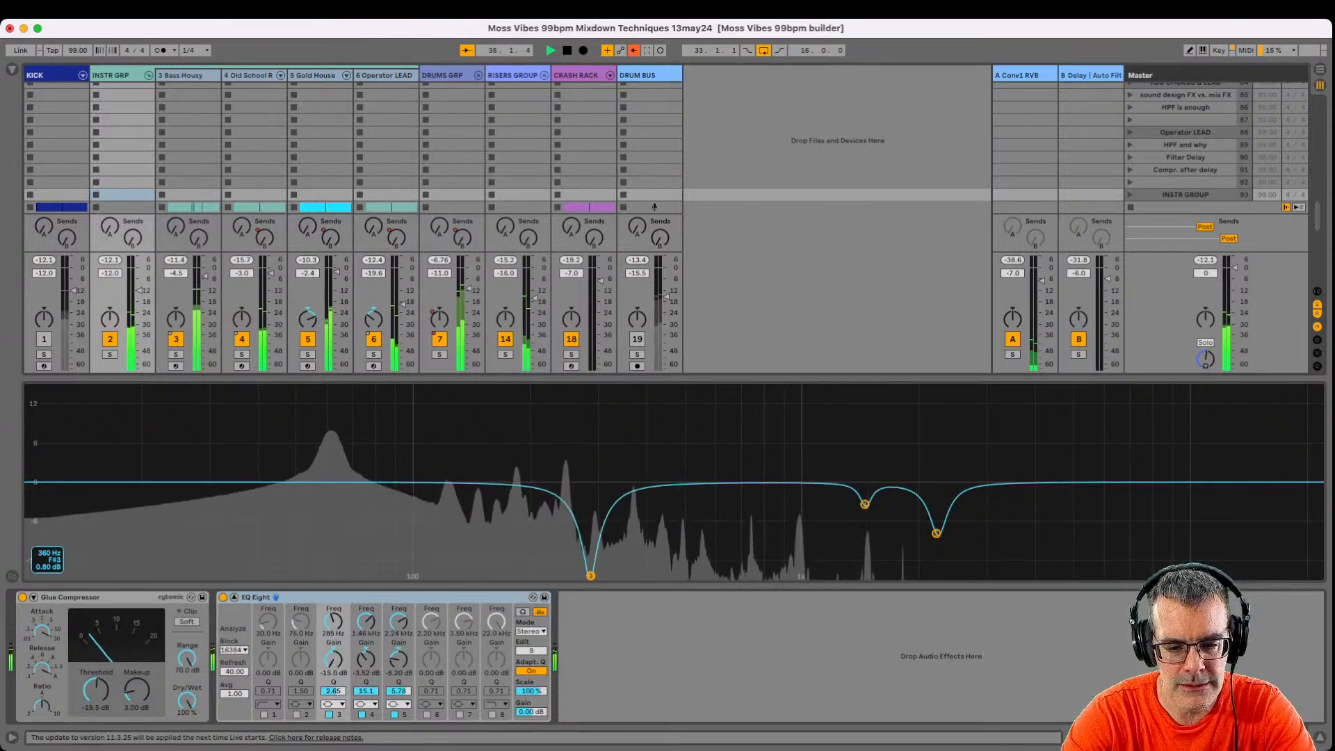
mouse_move(590, 469)
left_mouse_down()
mouse_move(590, 394)
mouse_move(590, 461)
left_mouse_up()
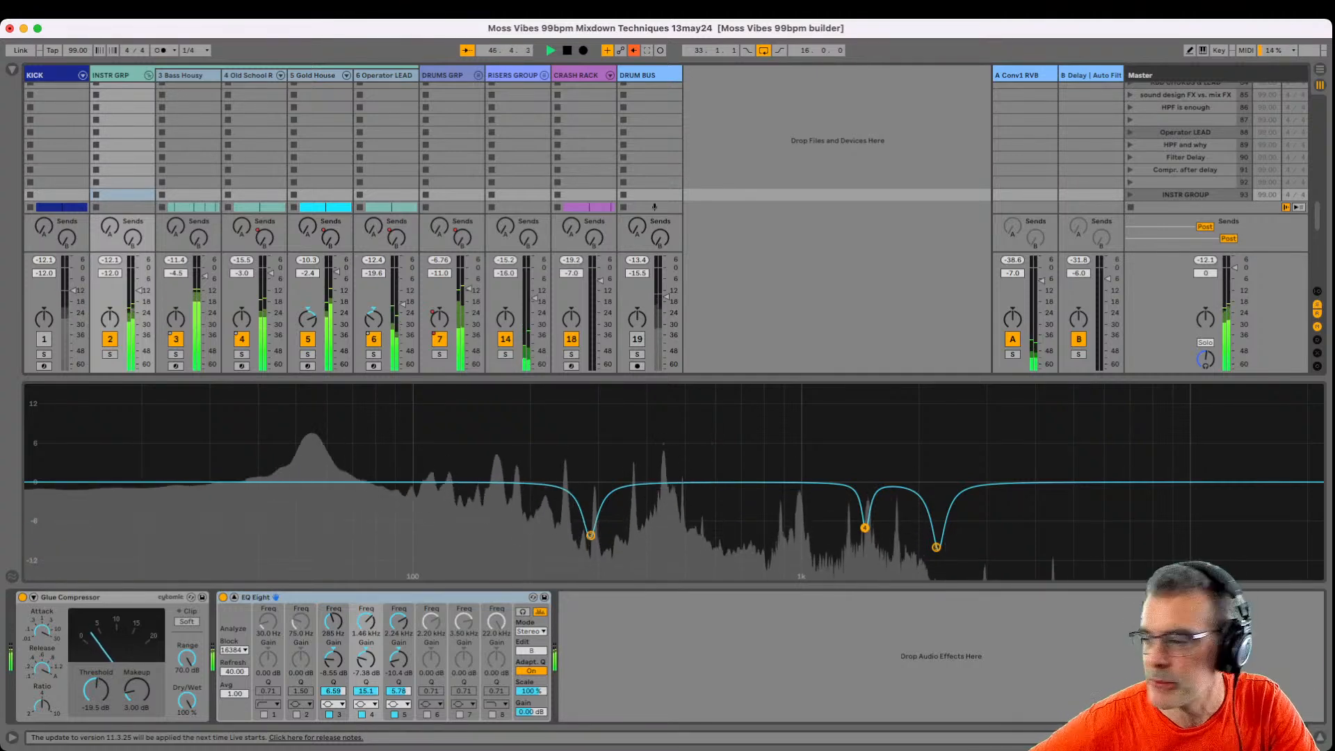
Fold the INSTR GRP and move the scene selection from INSTR GROUP down to "EQ Cuts".
left_click(148, 75)
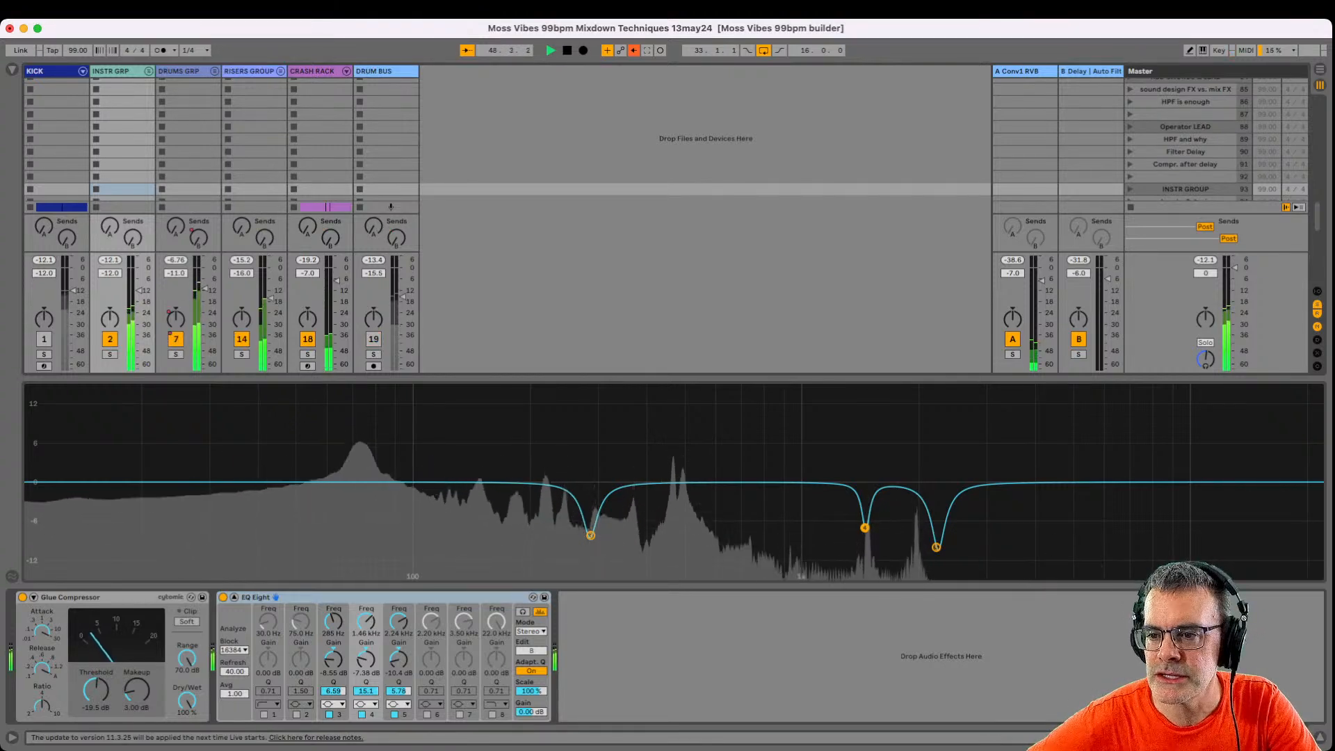
scroll(668, 139, "down", 5)
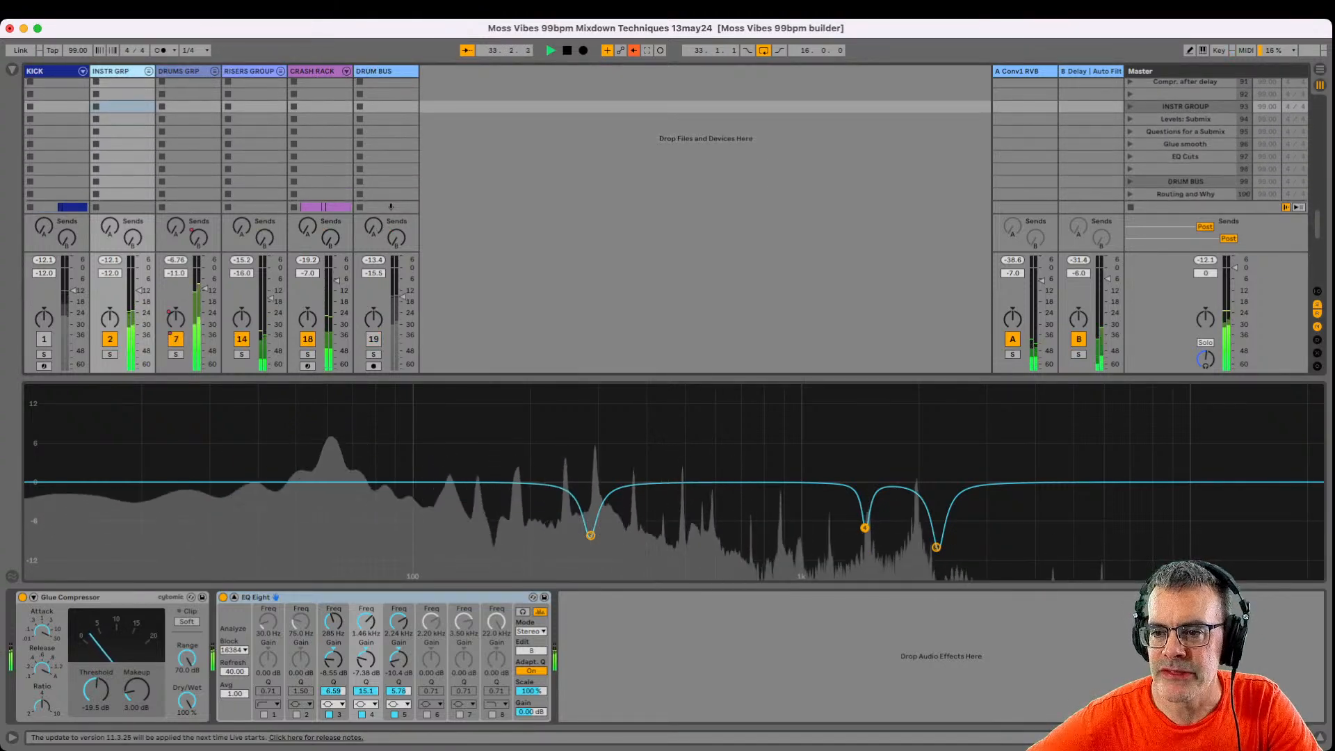
key("Down")
key("Down")
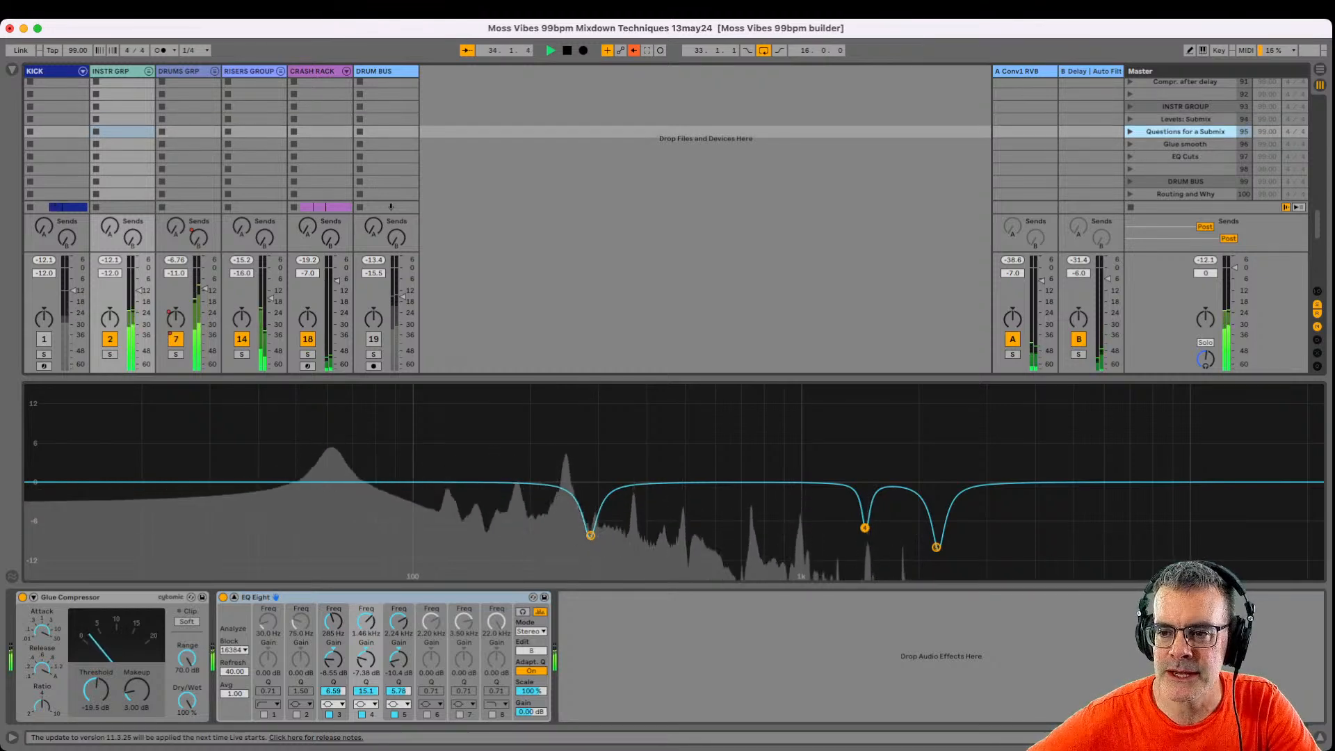
key("Down")
key("Down")
With the INSTR GRP muted, switch on the DRUM BUS track and collapse the enlarged EQ Eight display.
scroll(390, 206, "down", 3)
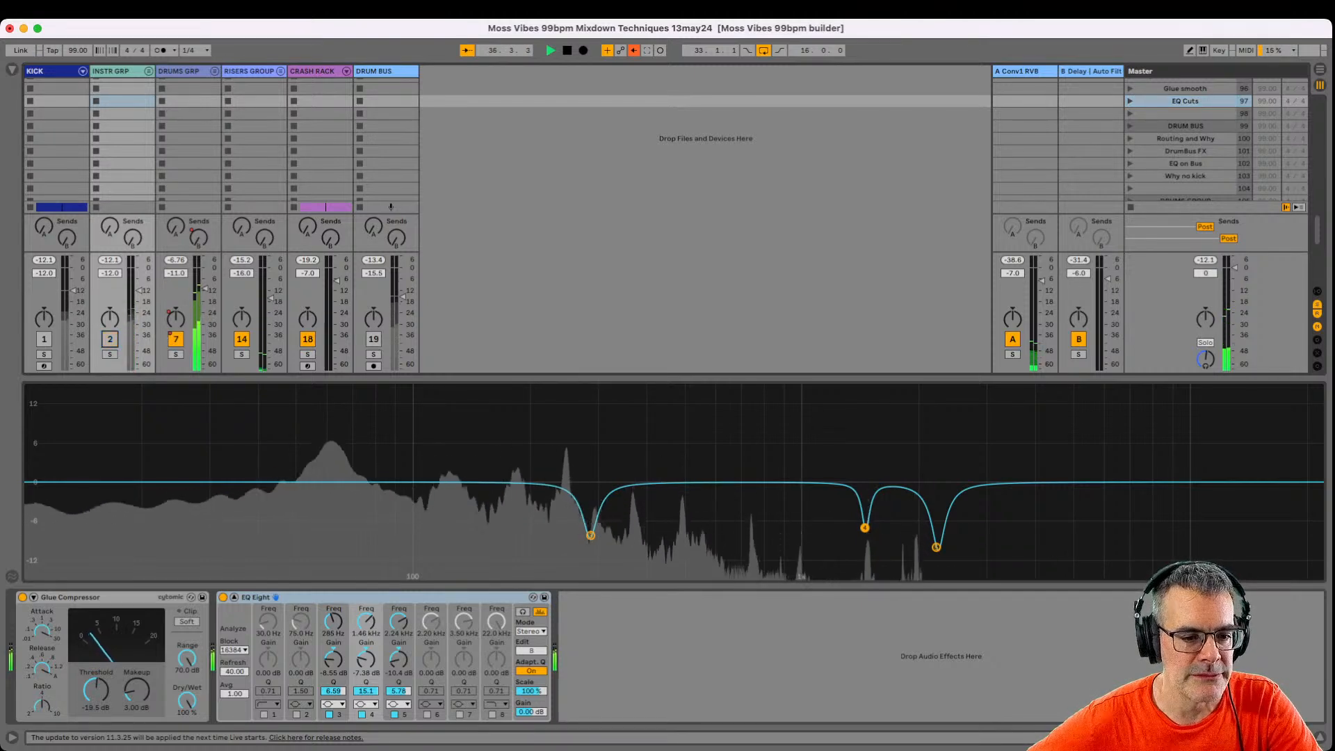
left_click(373, 340)
left_click(234, 597)
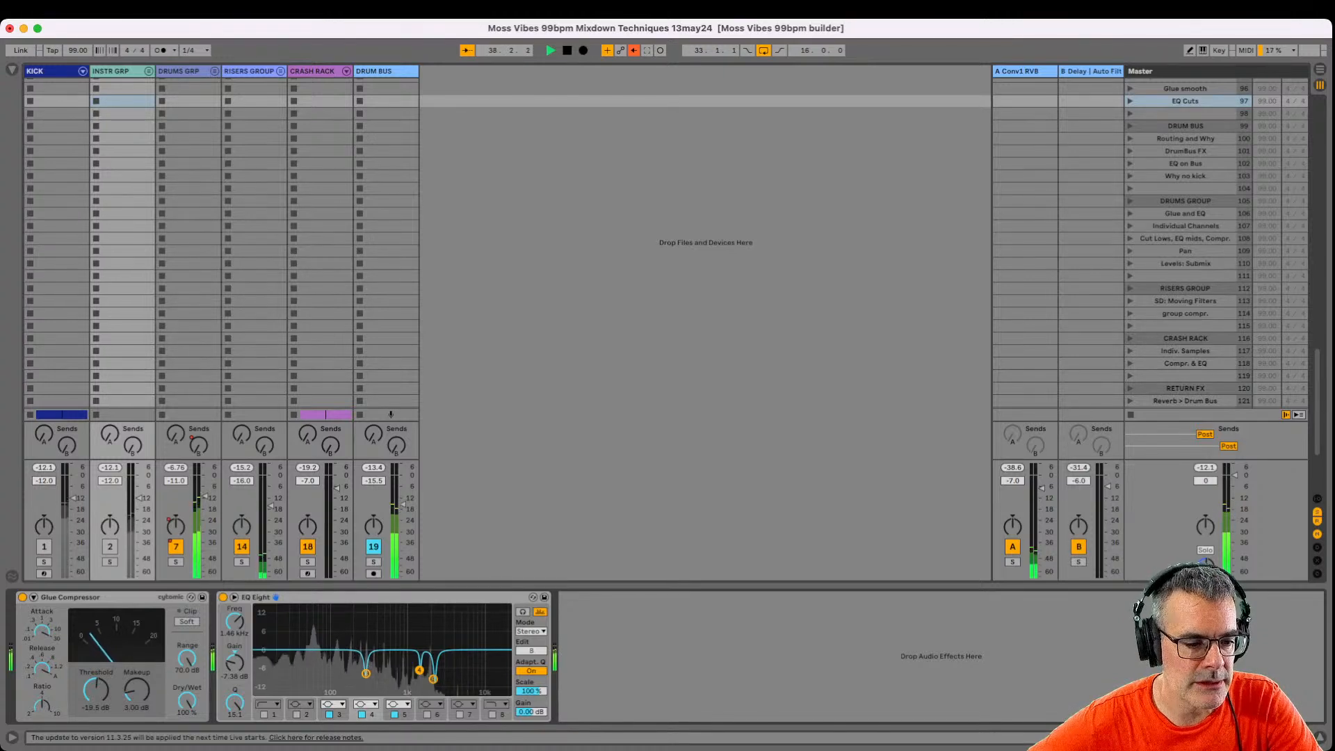
Switch the DRUMS GRP, CRASH RACK and RISERS GROUP off and back on to hear how each feeds the DRUM BUS.
left_click(176, 546)
left_click(308, 547)
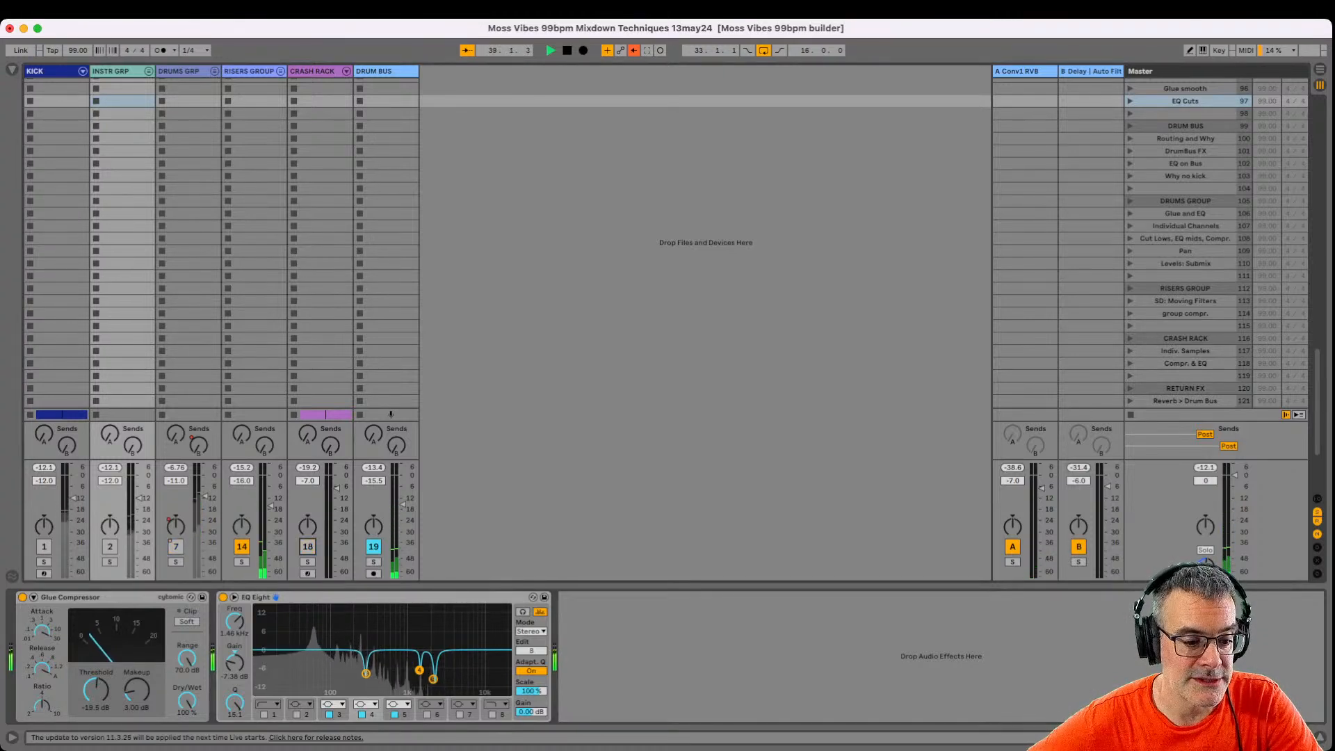
left_click(307, 546)
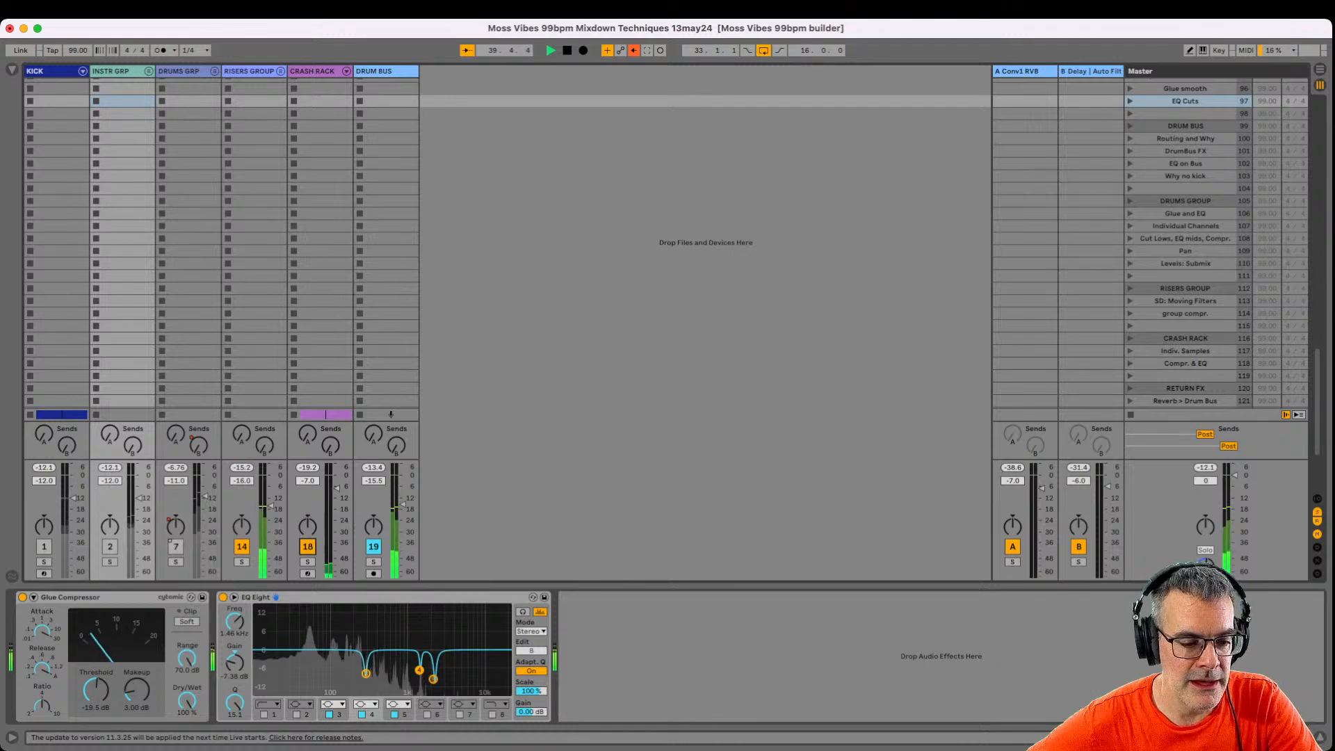
left_click(241, 546)
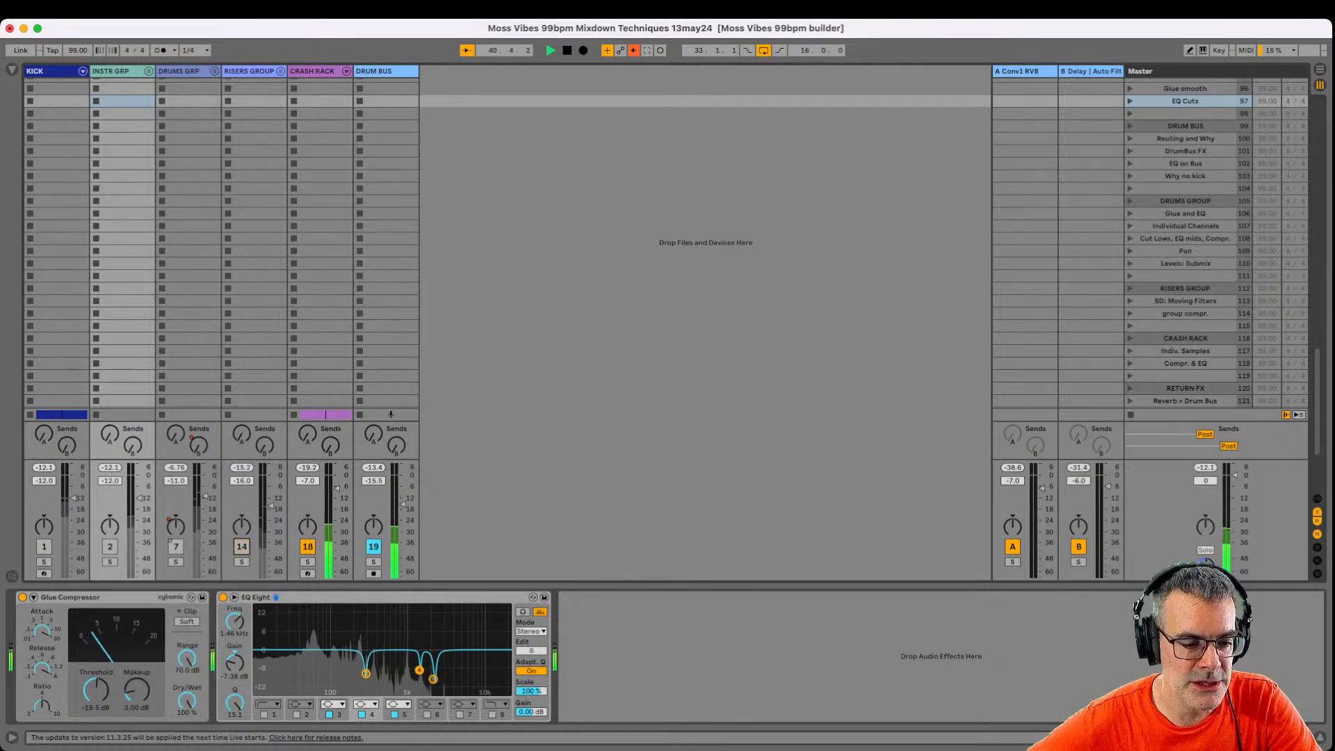
left_click(176, 547)
left_click(241, 546)
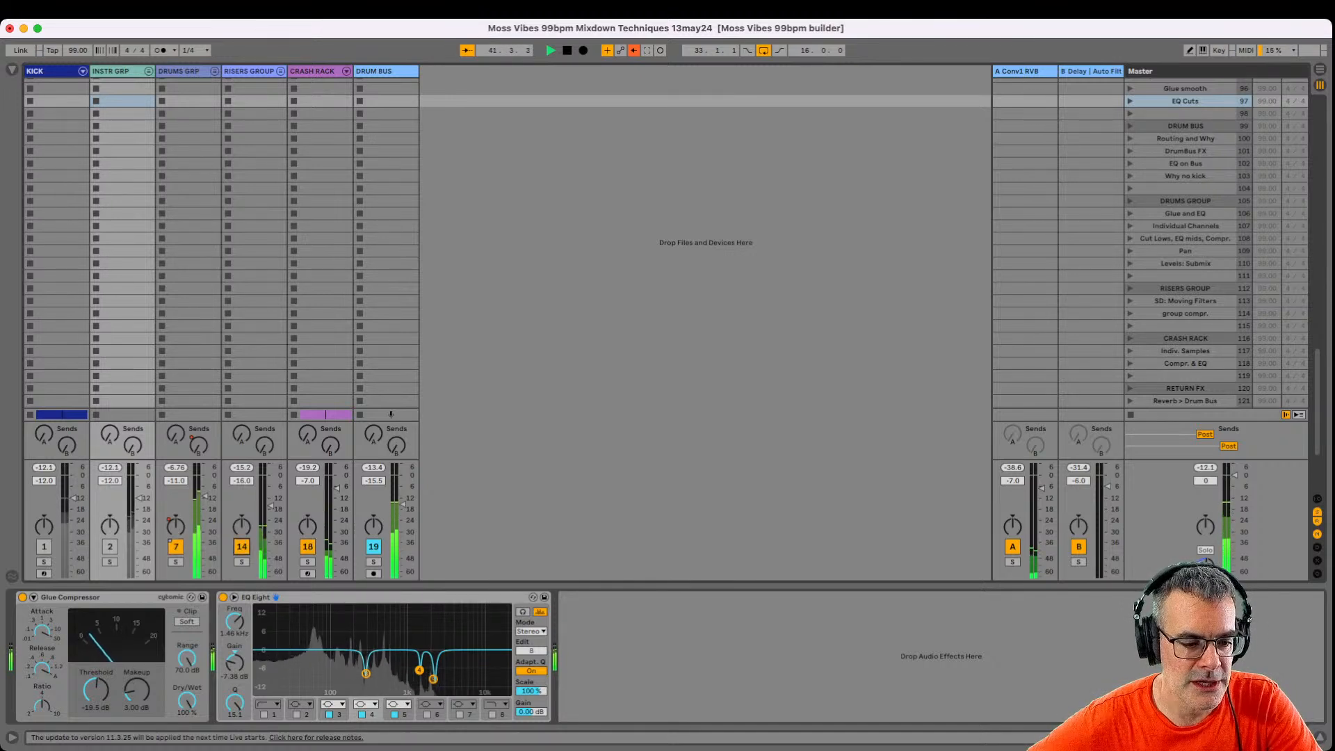
Show the mixer's input and output routing and view the DRUM BUS and DRUMS GRP effects.
key("super+alt+i")
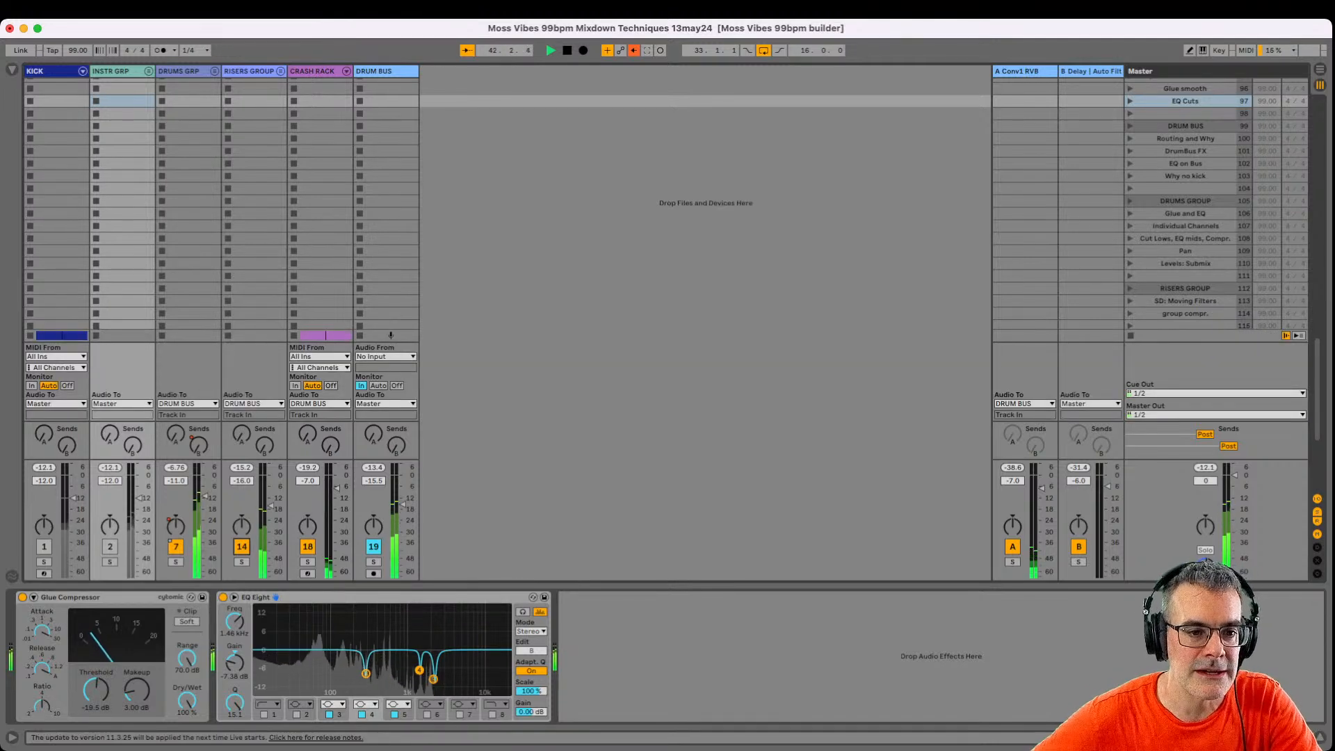
left_click(374, 71)
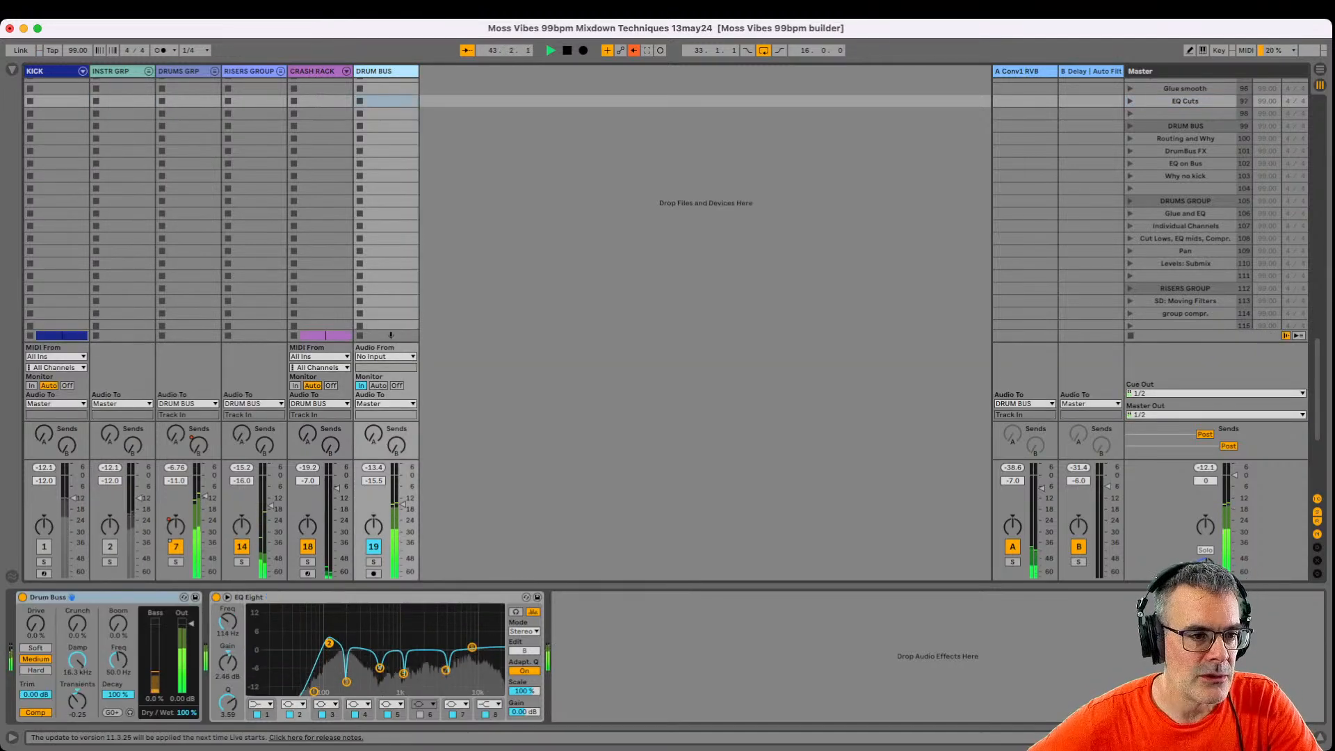
left_click(180, 71)
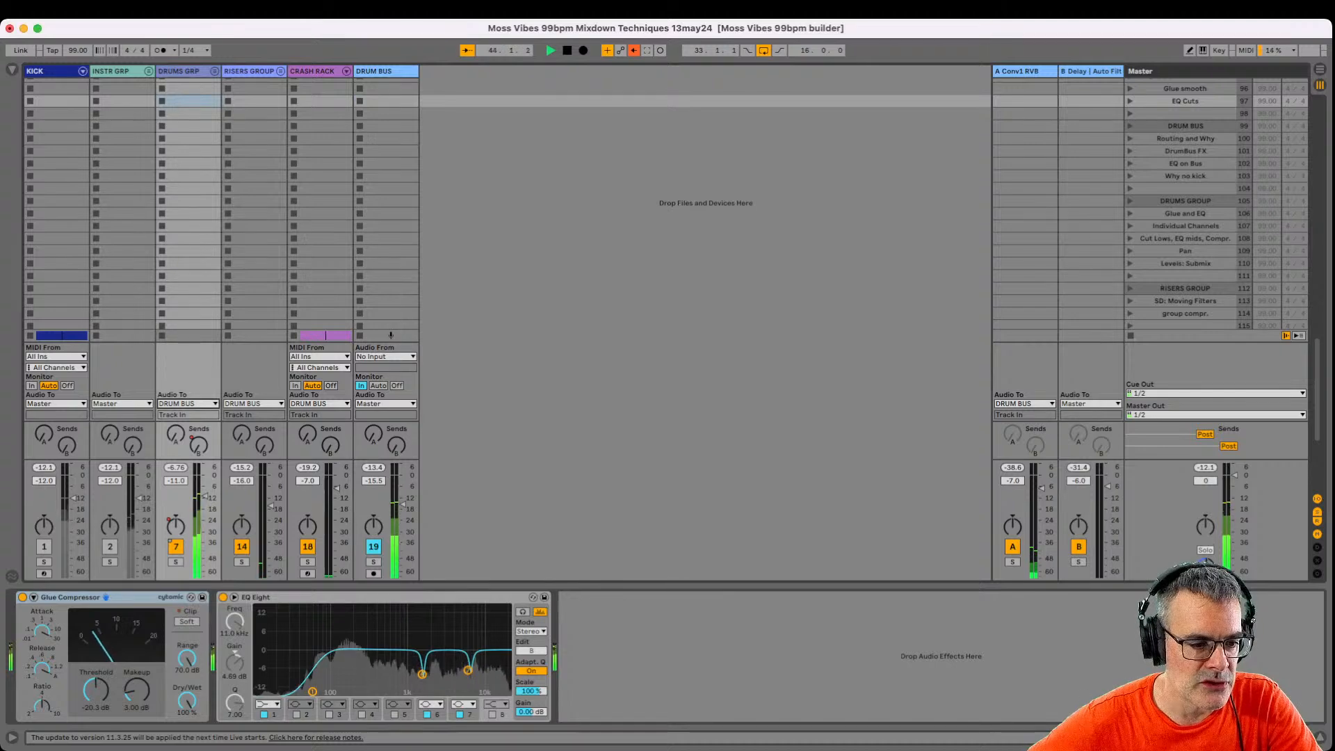
View the RISERS GROUP's effects and member tracks, fold it again, and view the CRASH RACK and DRUM BUS devices.
left_click(248, 71)
left_click(281, 71)
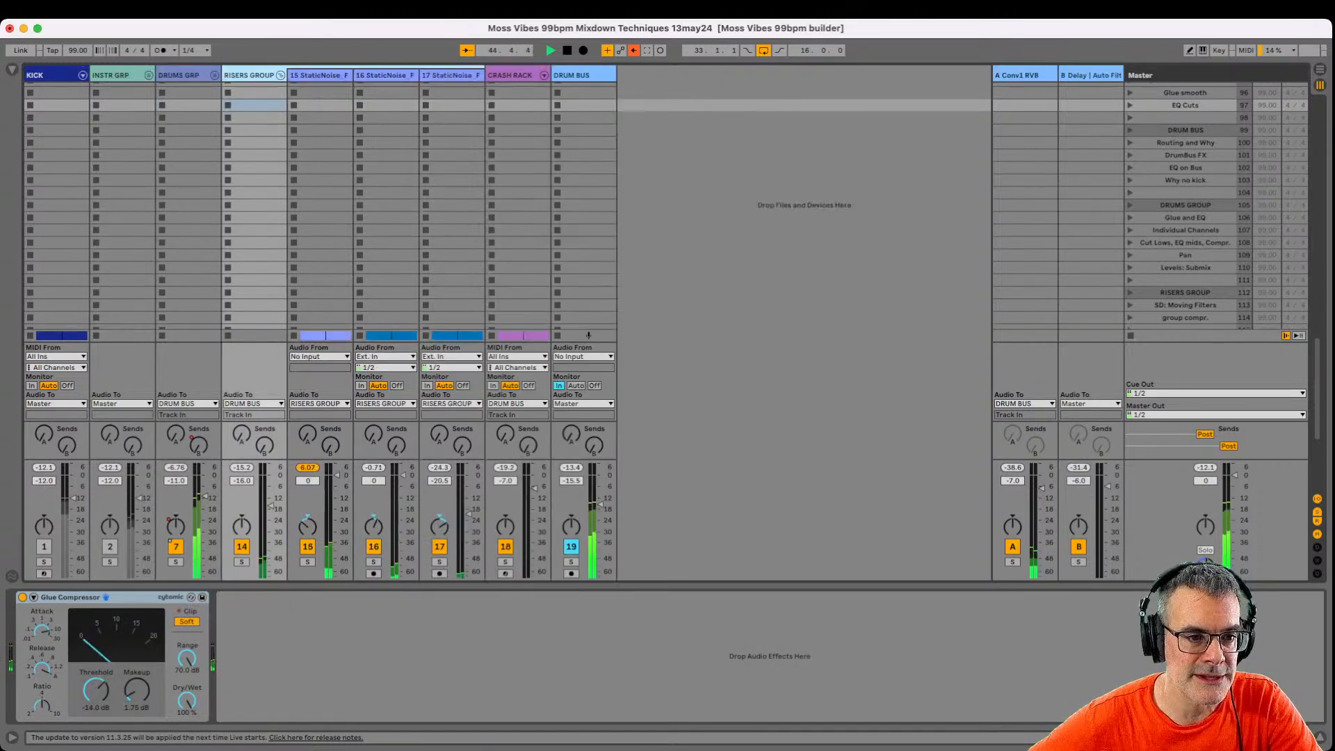
left_click(280, 75)
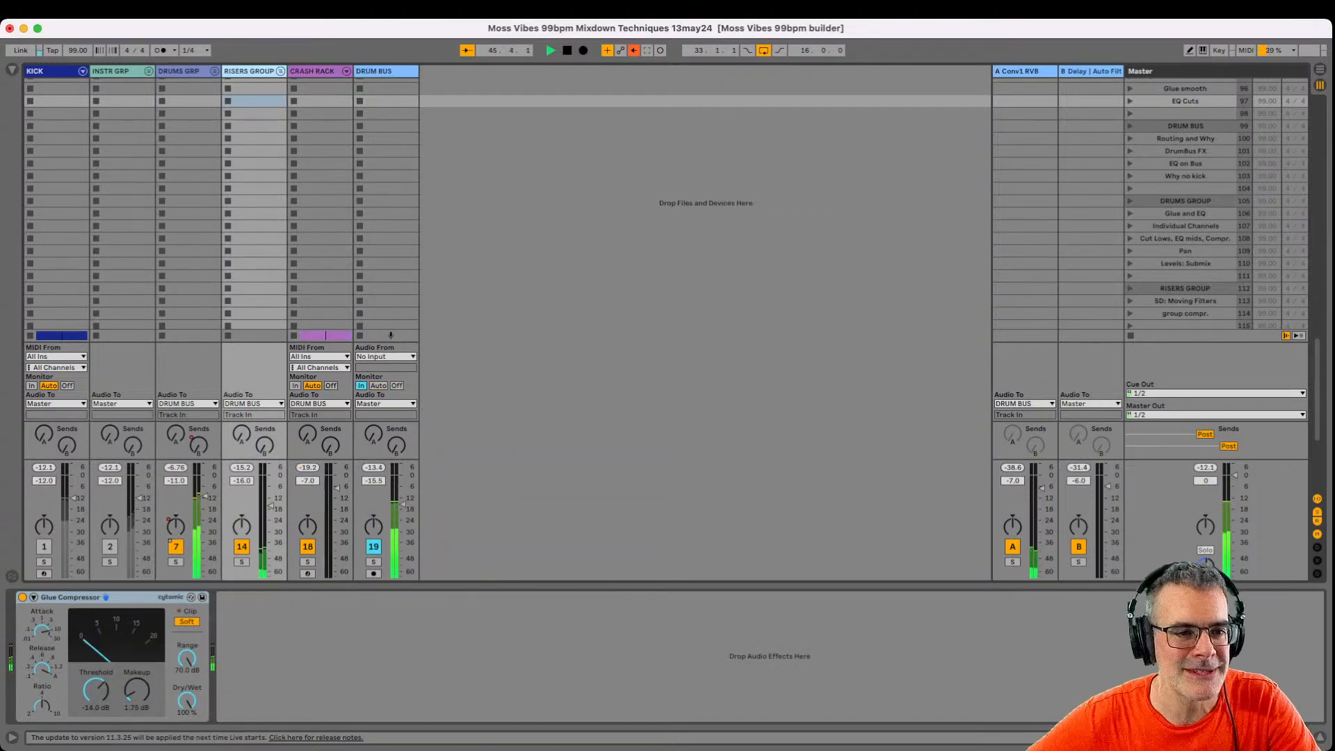
left_click(312, 71)
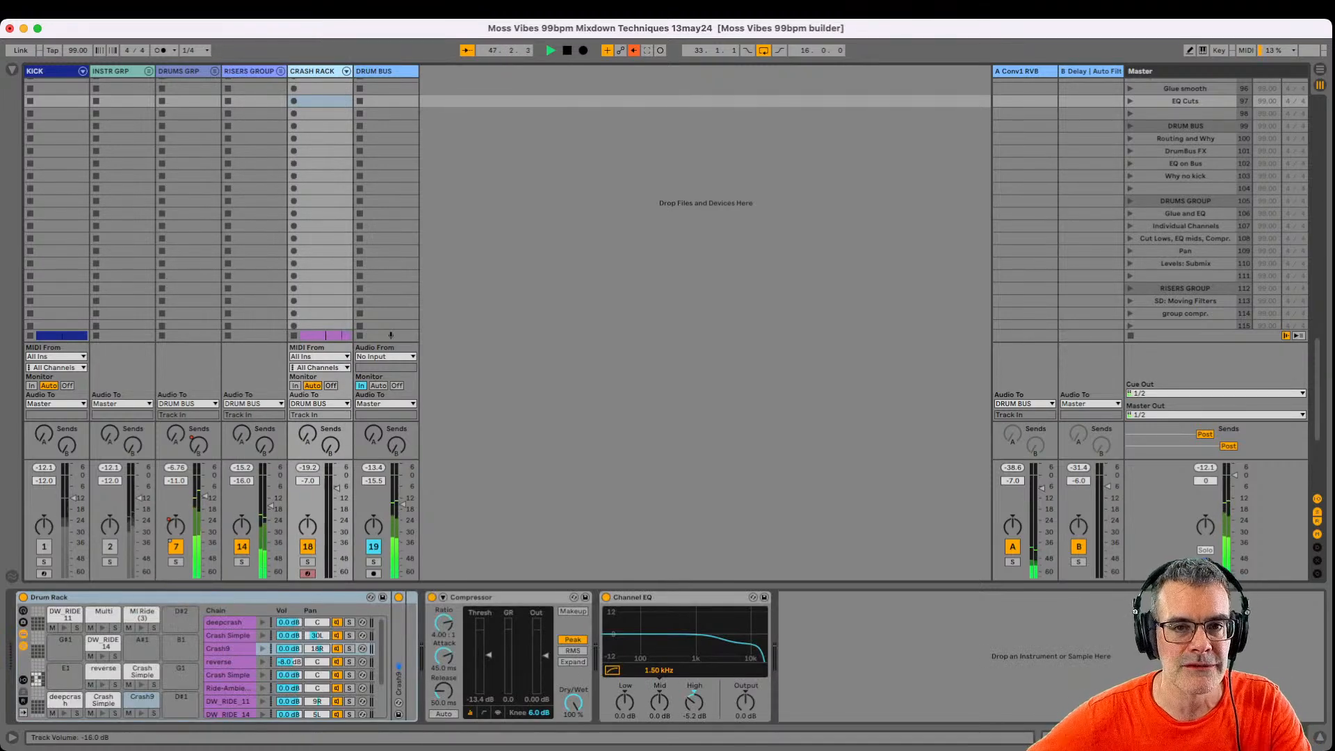
left_click(376, 71)
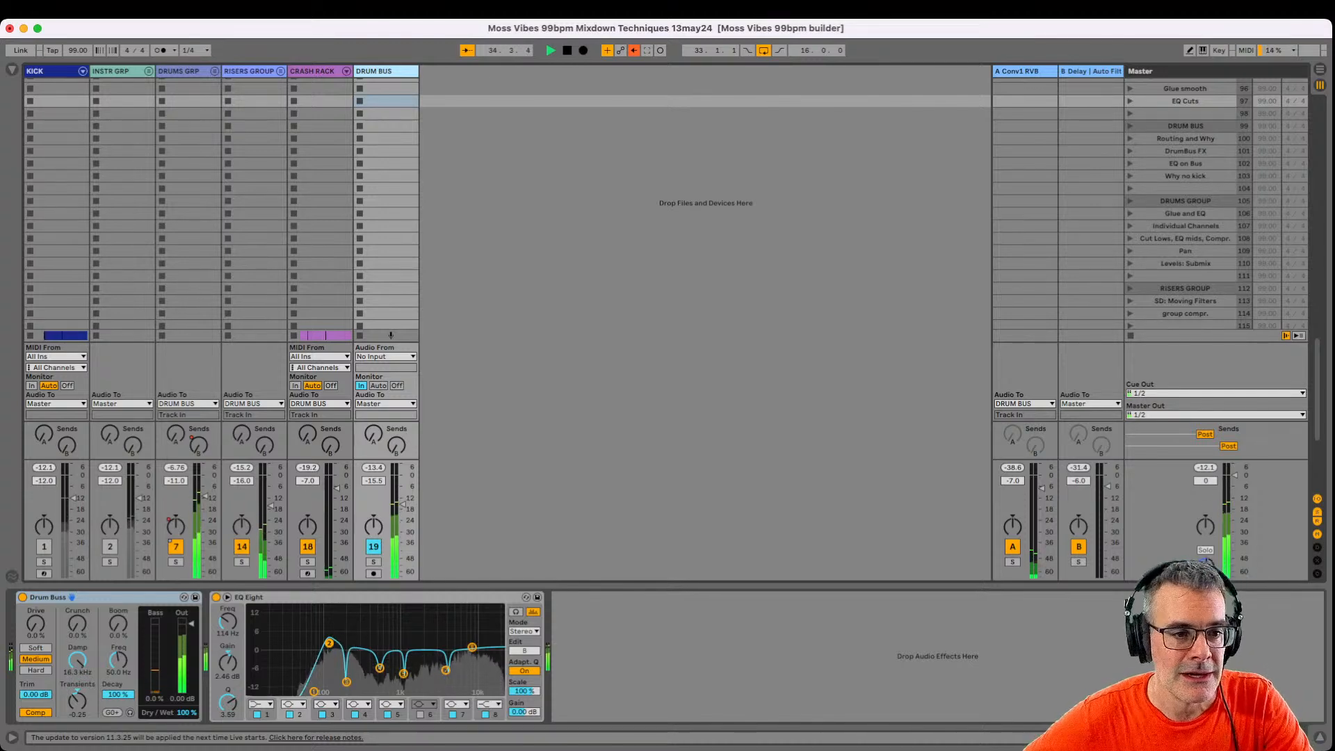
Move the track selection from the DRUM BUS back to the DRUMS GRP and return to the DRUM BUS effects.
key("Left")
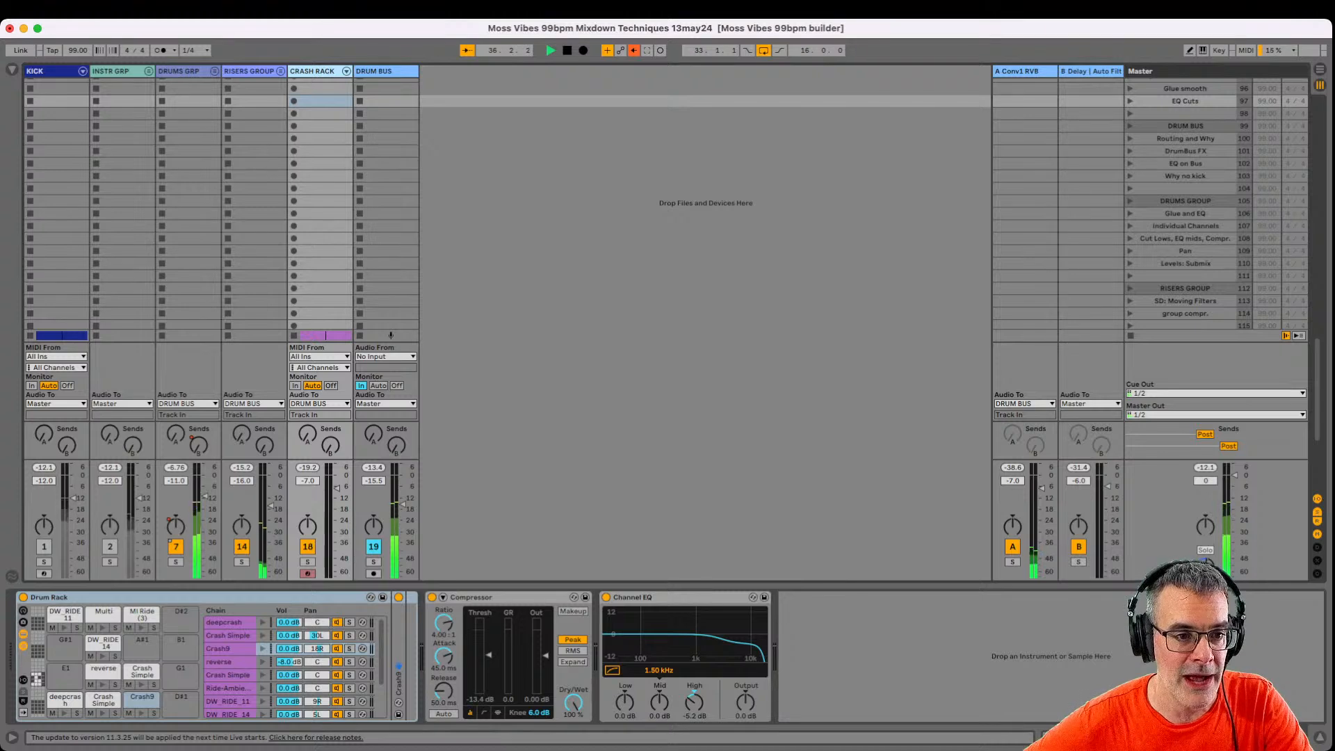
key("Left")
key("Left")
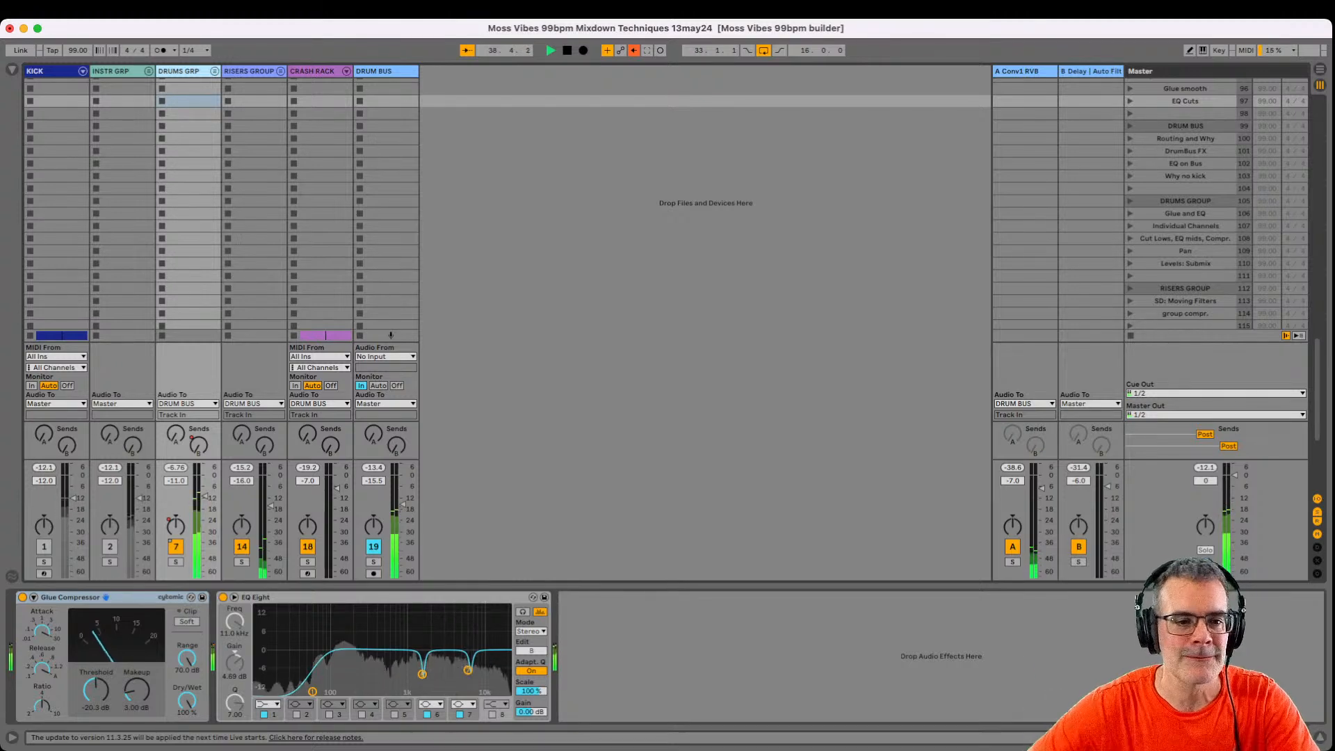
key("Right")
key("Right")
key("Right")
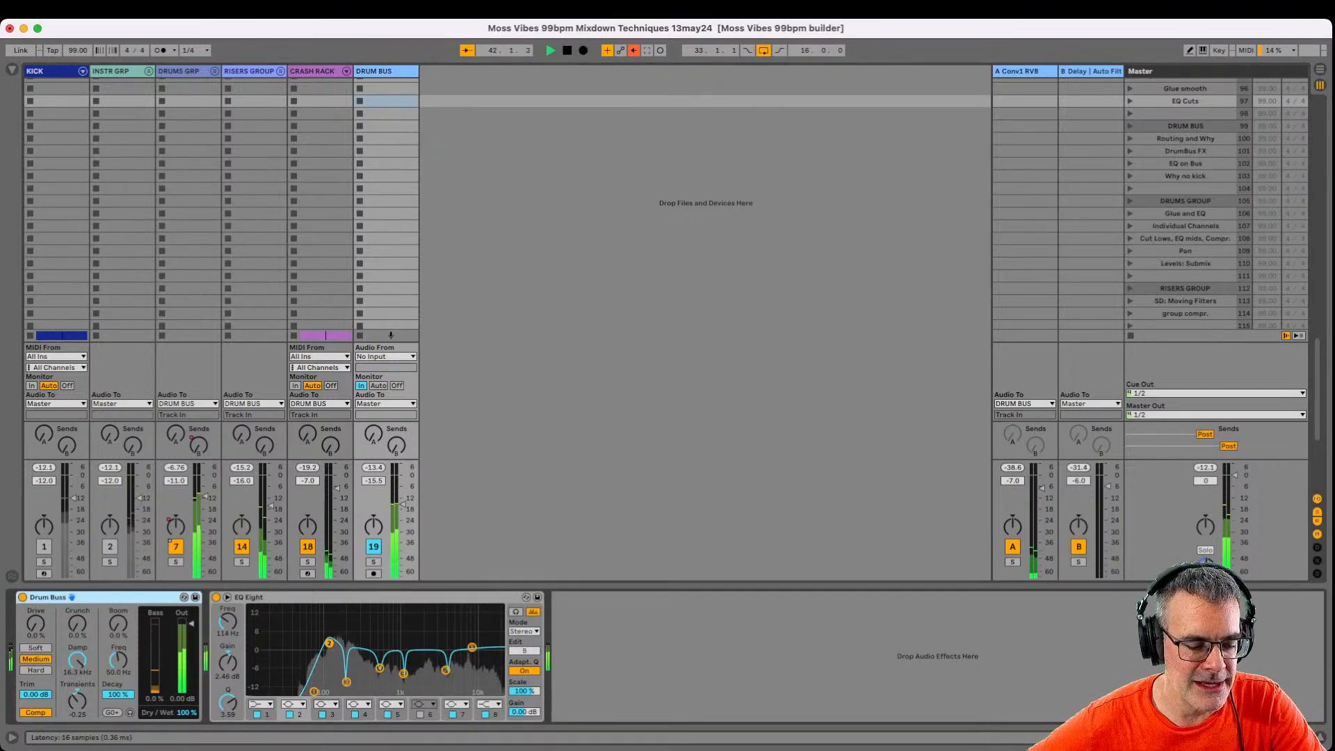
Bypass the EQ Eight and Drum Buss on the DRUM BUS and re-enable both to compare the processed sound.
left_click(268, 596)
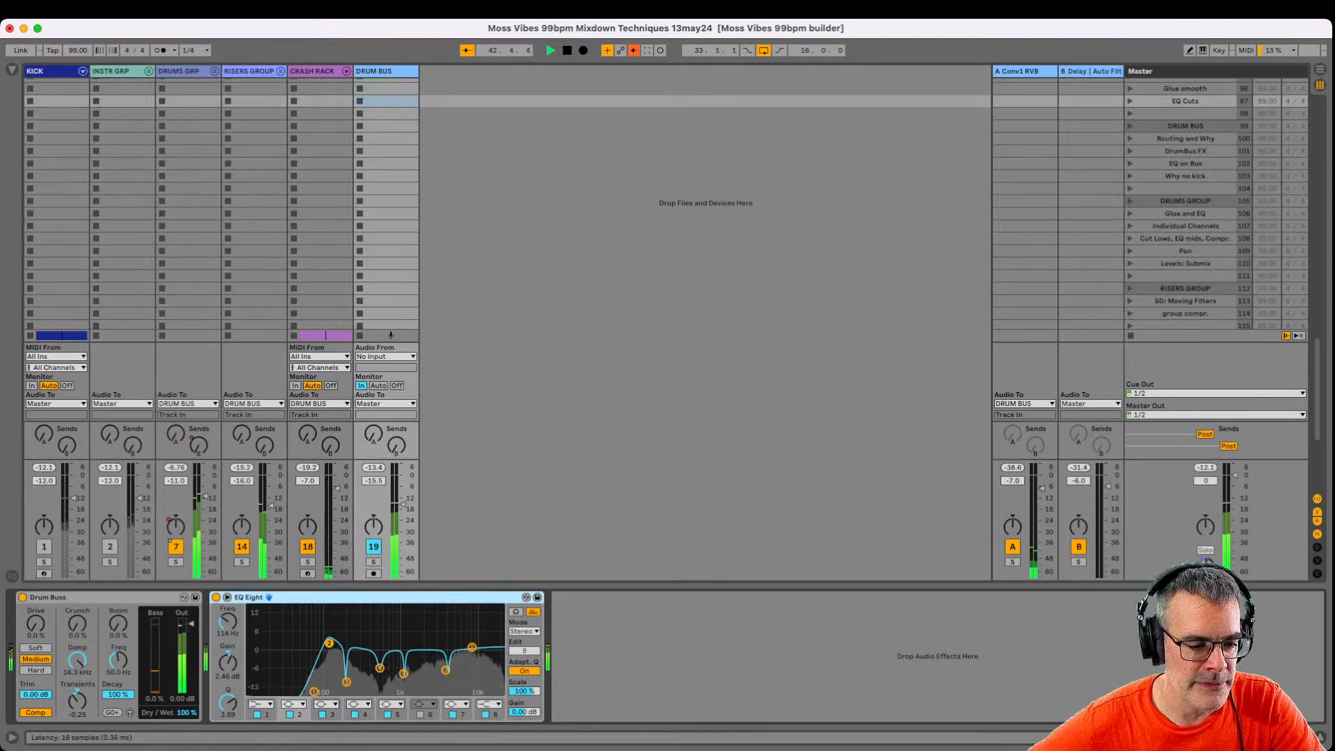
left_click(216, 597)
left_click(22, 596)
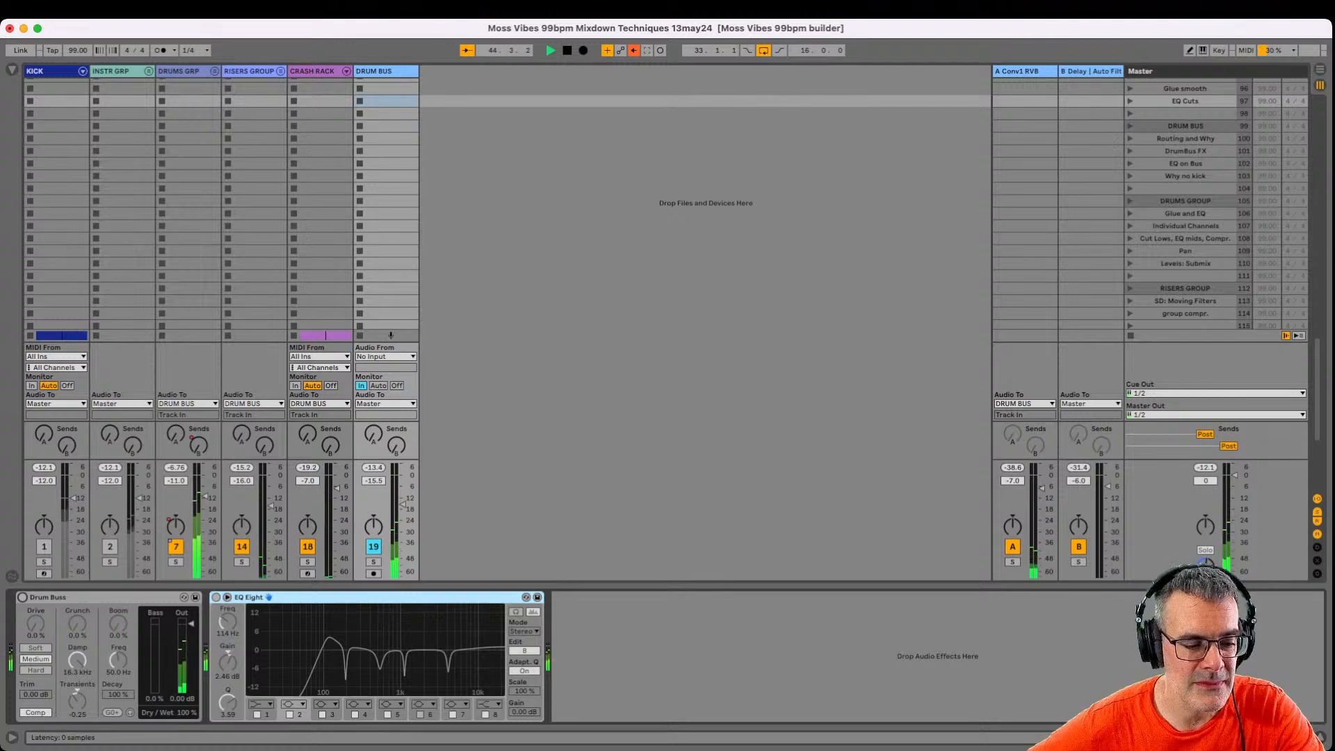
left_click(22, 597)
left_click(216, 597)
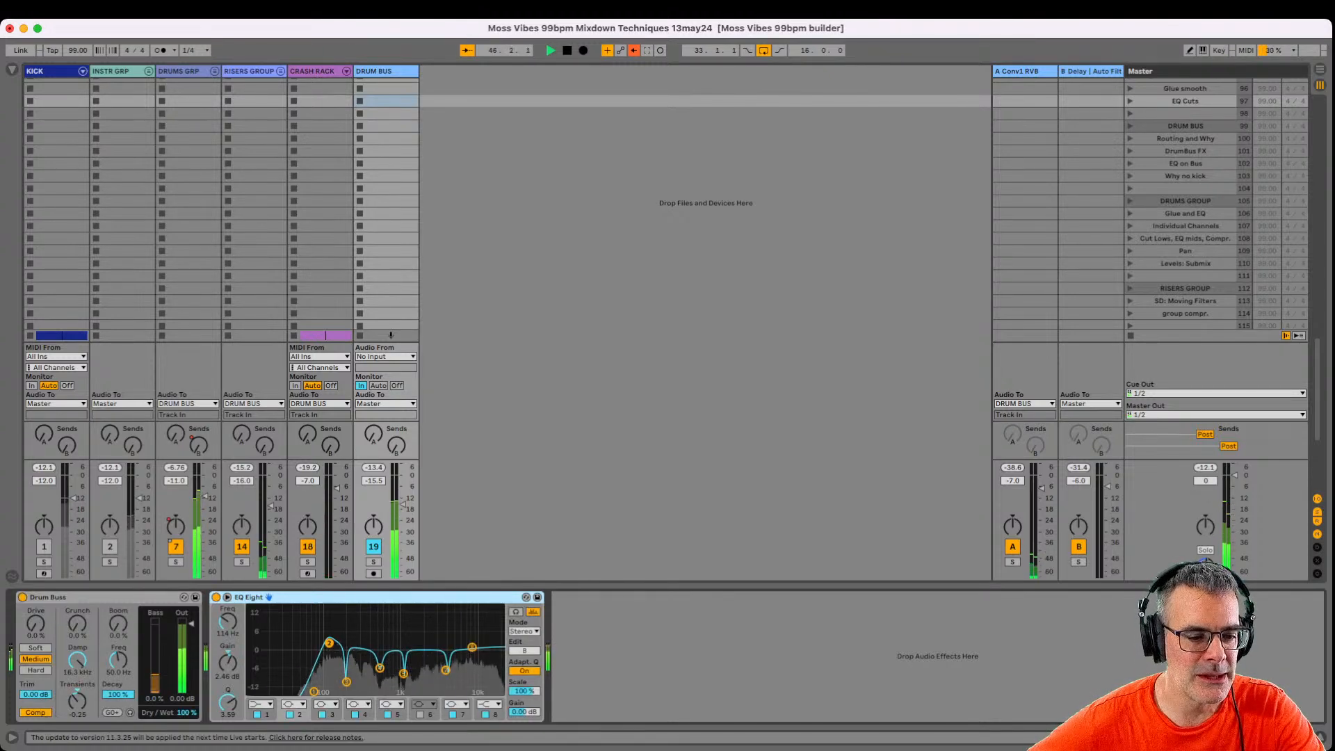
Unfold the DRUMS GRP tracks and switch off the RISERS GROUP and CRASH RACK.
left_click(214, 71)
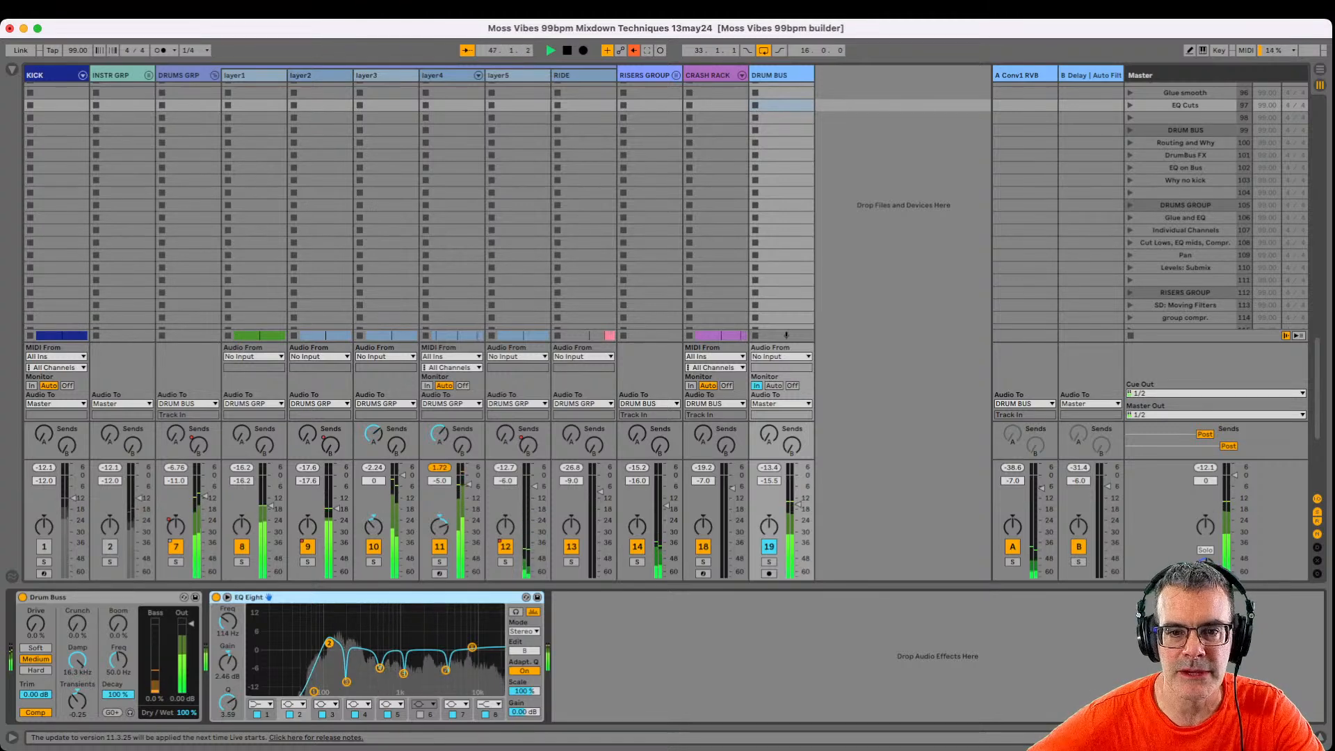
left_click(645, 75)
left_click(637, 548)
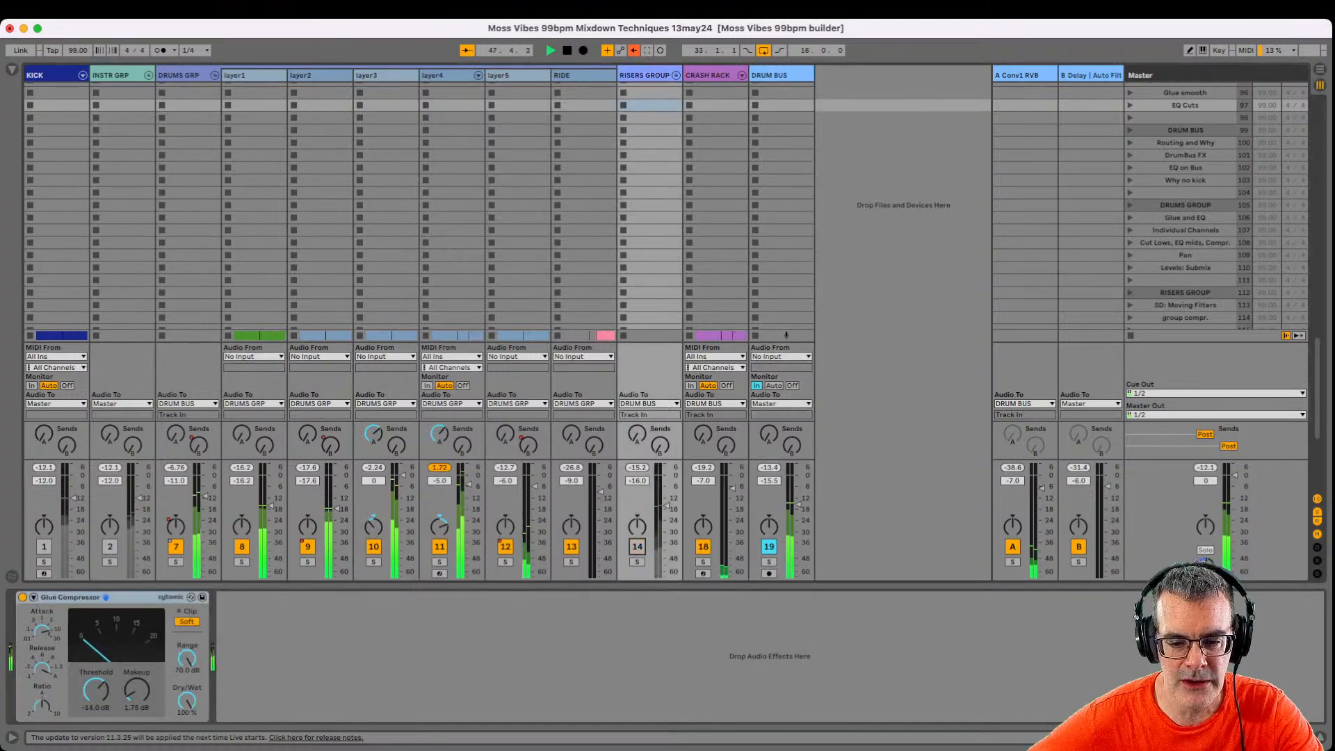
left_click(703, 547)
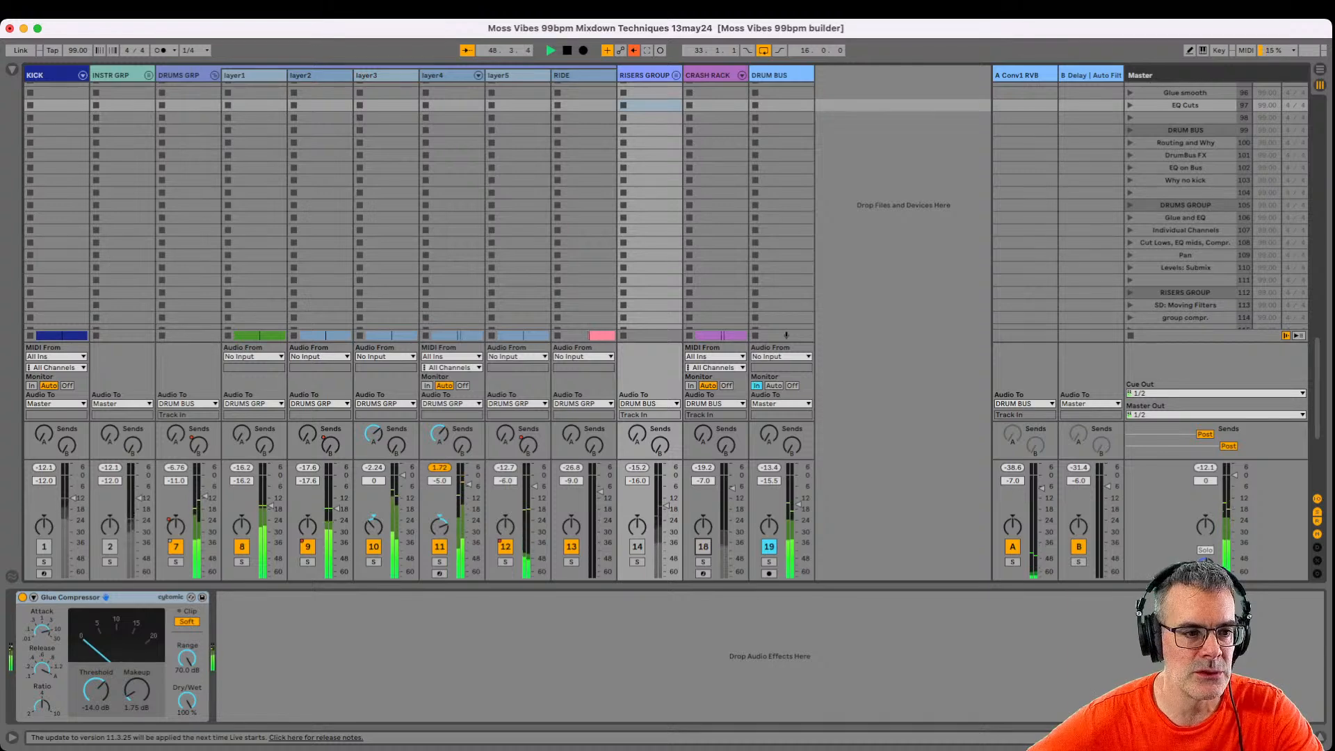
Show the DRUMS GRP effects and switch off all of the group's individual drum layer tracks.
left_click(179, 75)
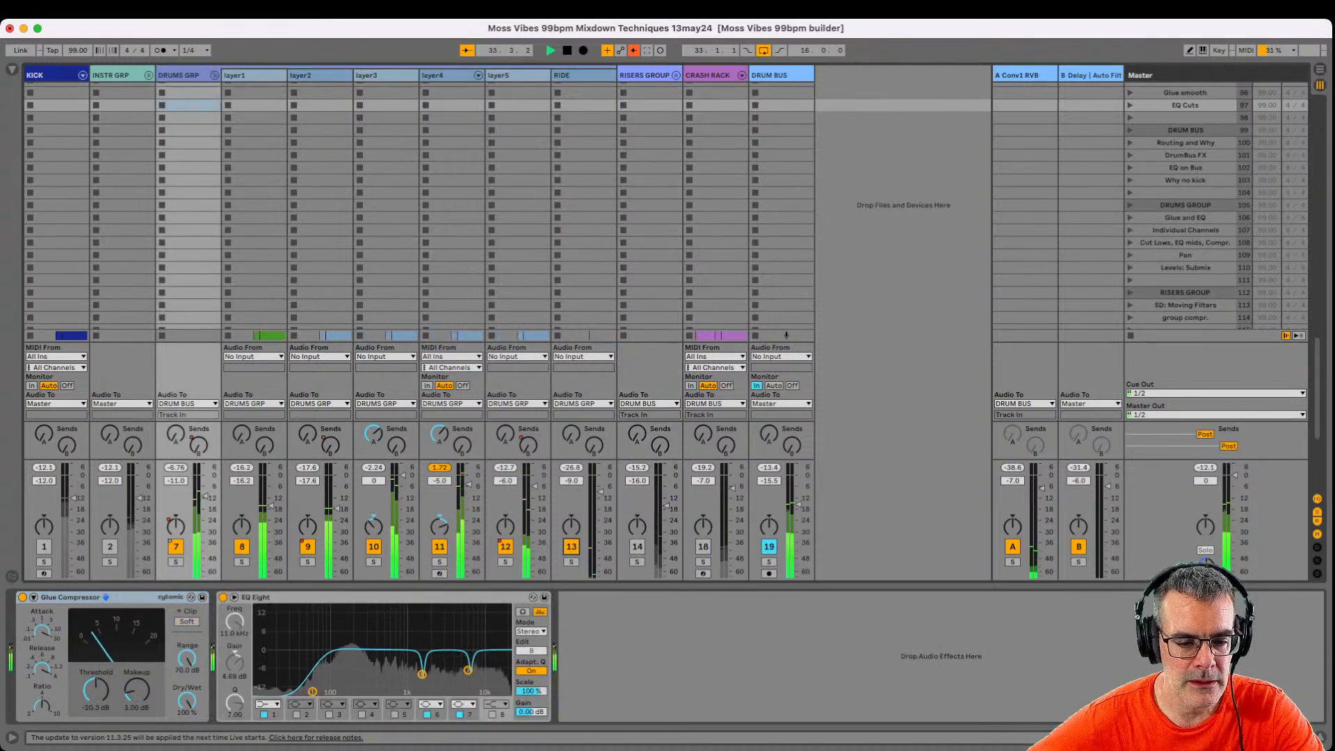
left_click(439, 547)
left_click(373, 548)
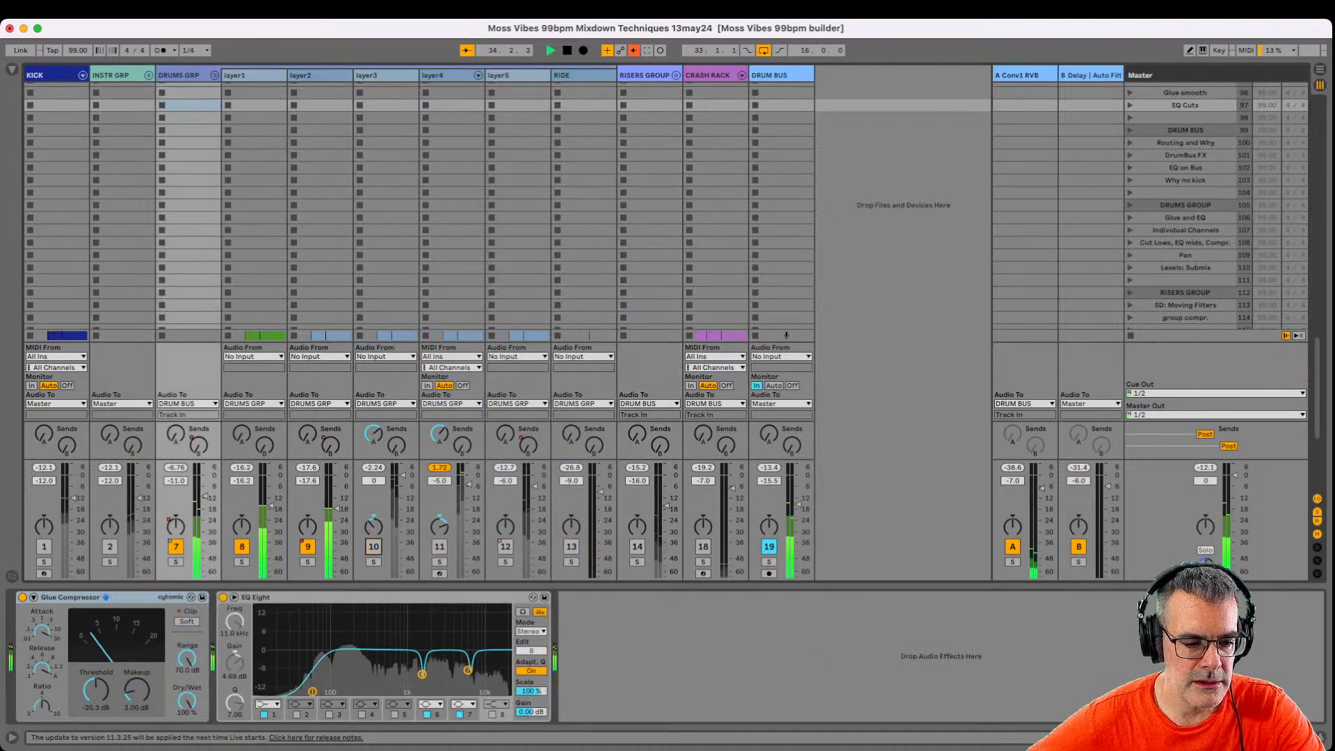
left_click(308, 547)
left_click(241, 547)
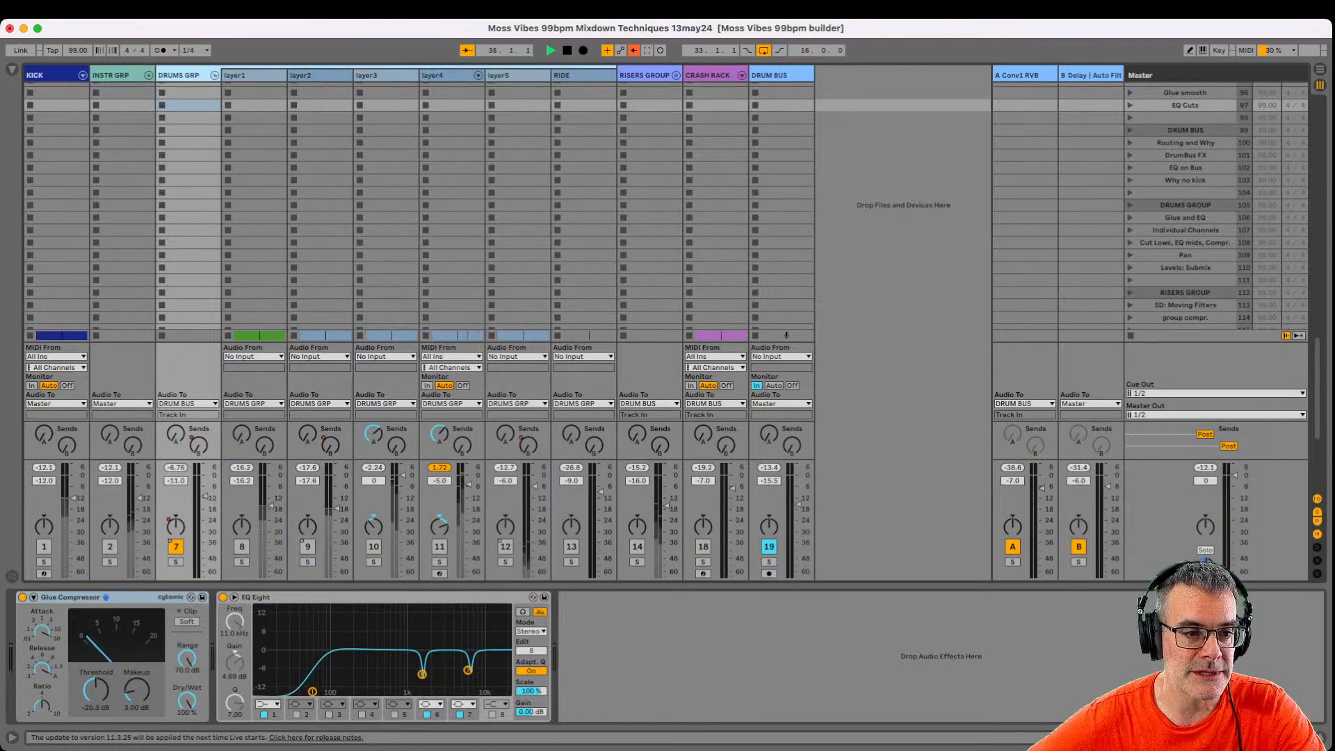
Show the layer1 effects and switch layer1, the KICK and the INSTR GRP back on.
left_click(242, 75)
left_click(241, 546)
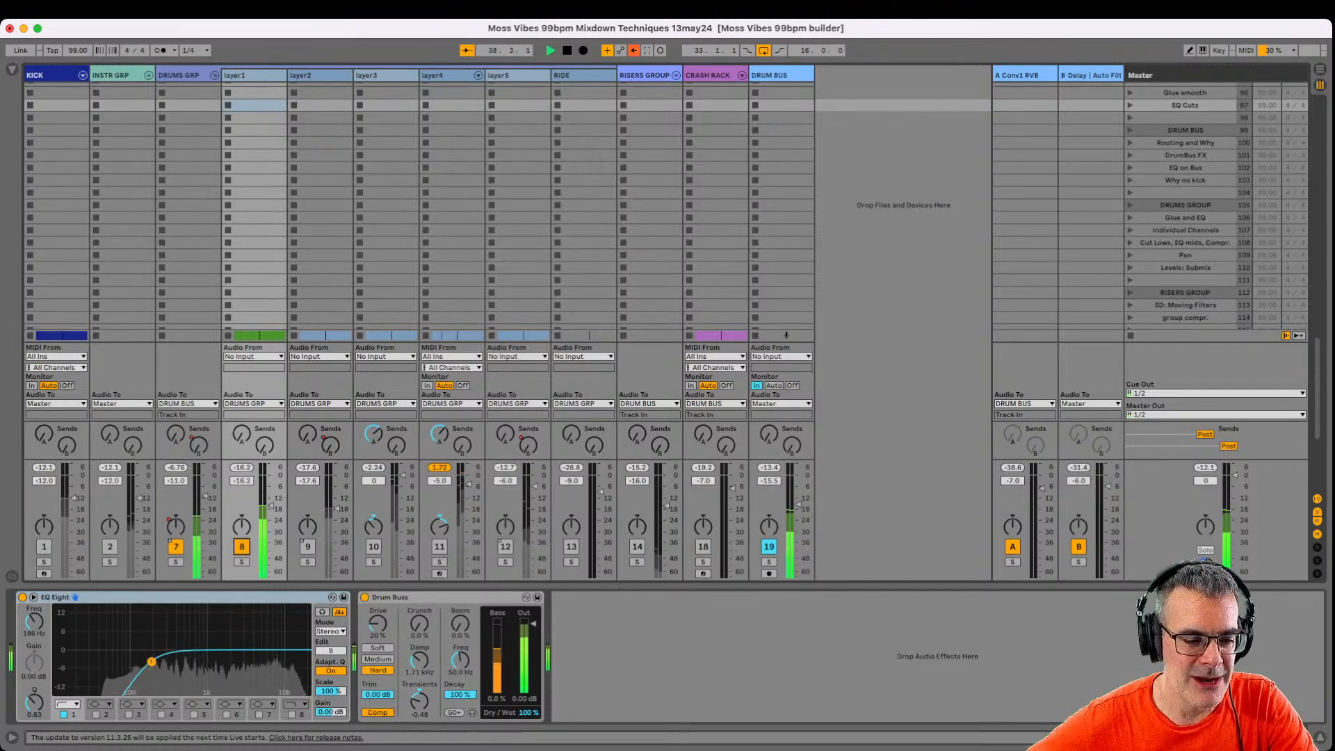
left_click(43, 546)
left_click(109, 547)
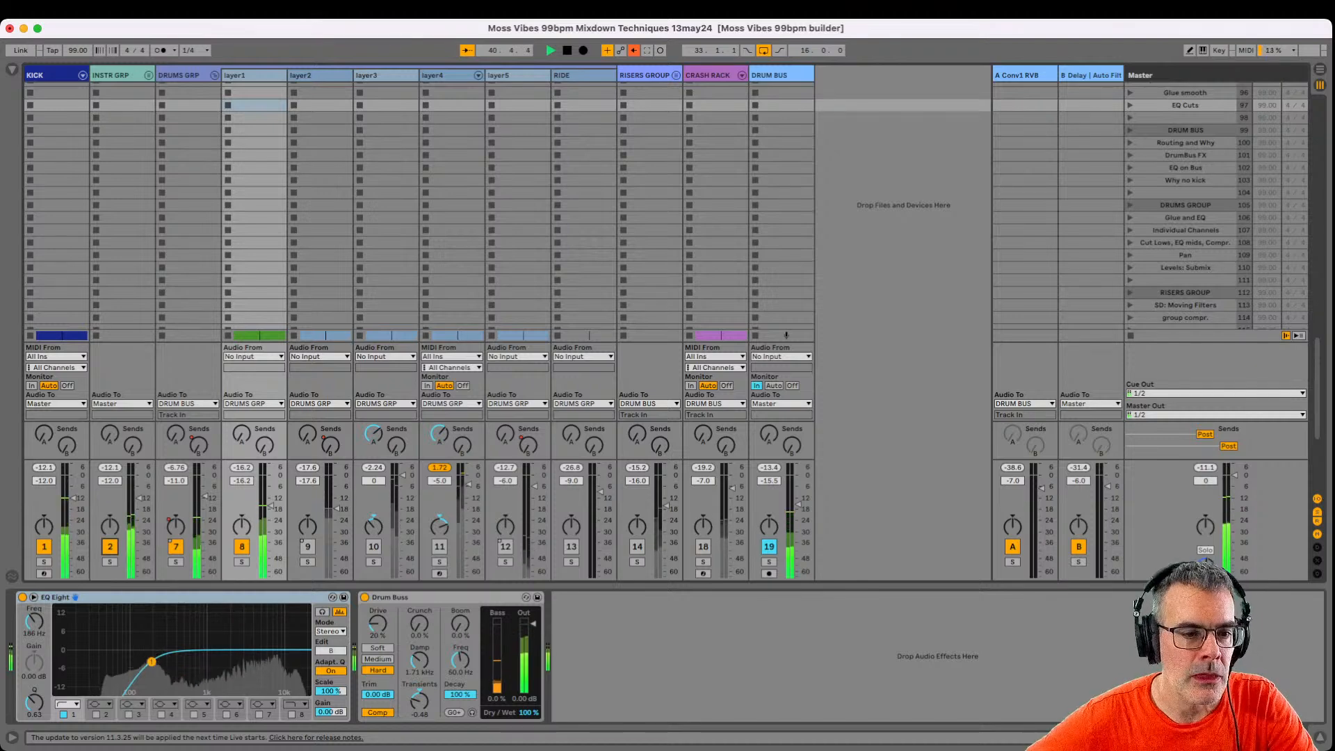
Bring layer2 back in, solo it briefly, and switch layer3 on as well.
left_click(308, 547)
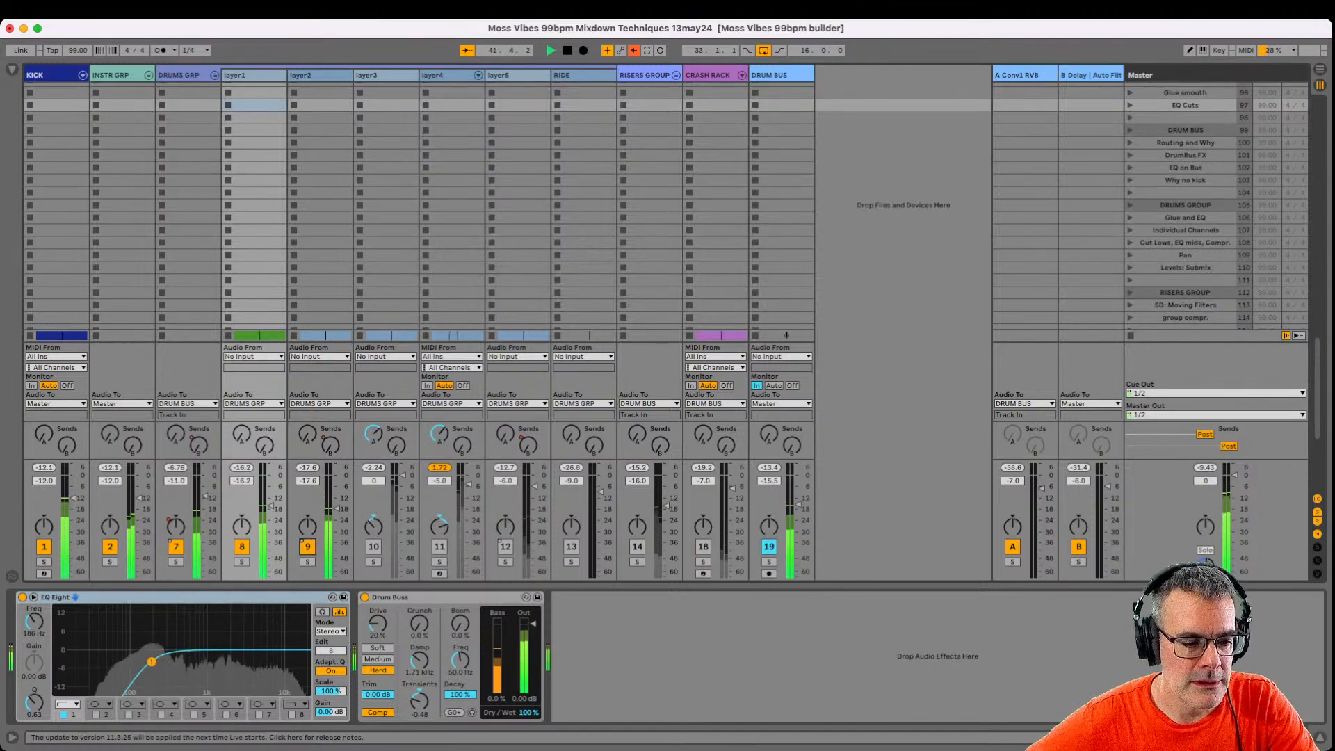
left_click(307, 561)
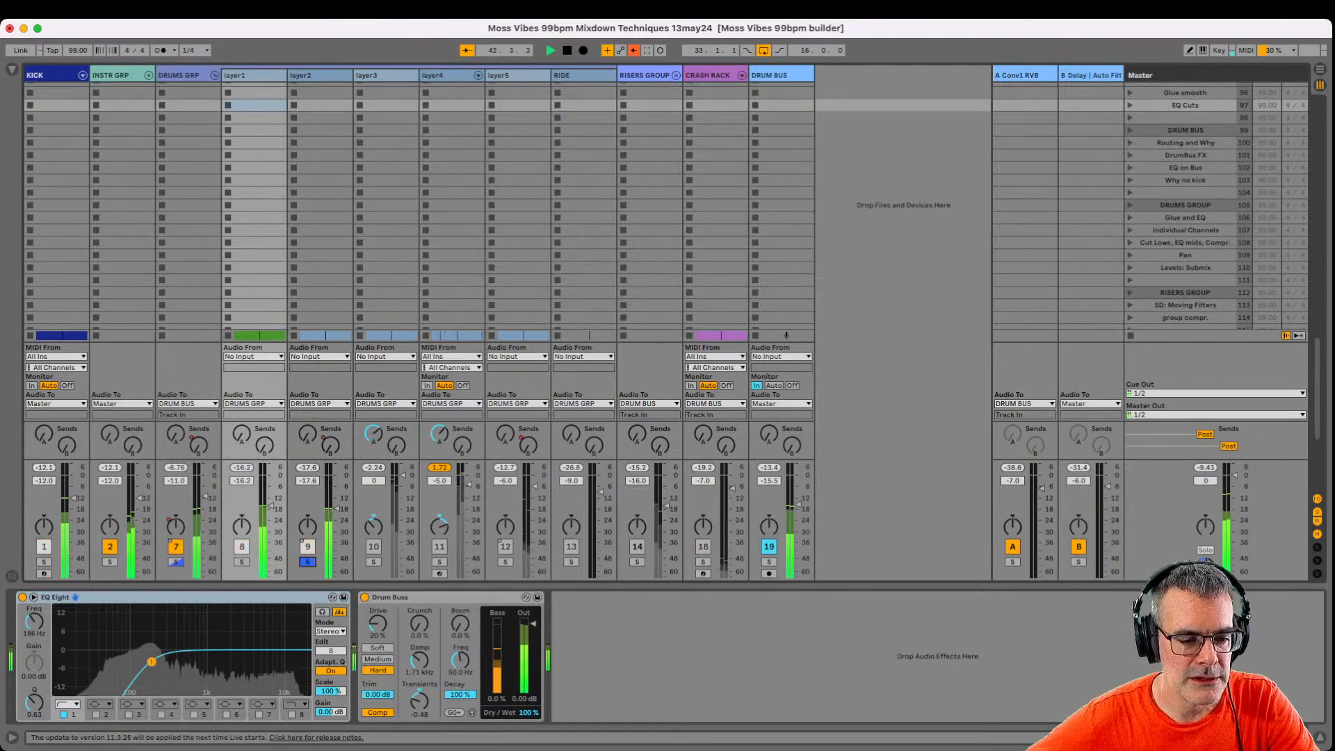
left_click(307, 561)
left_click(373, 547)
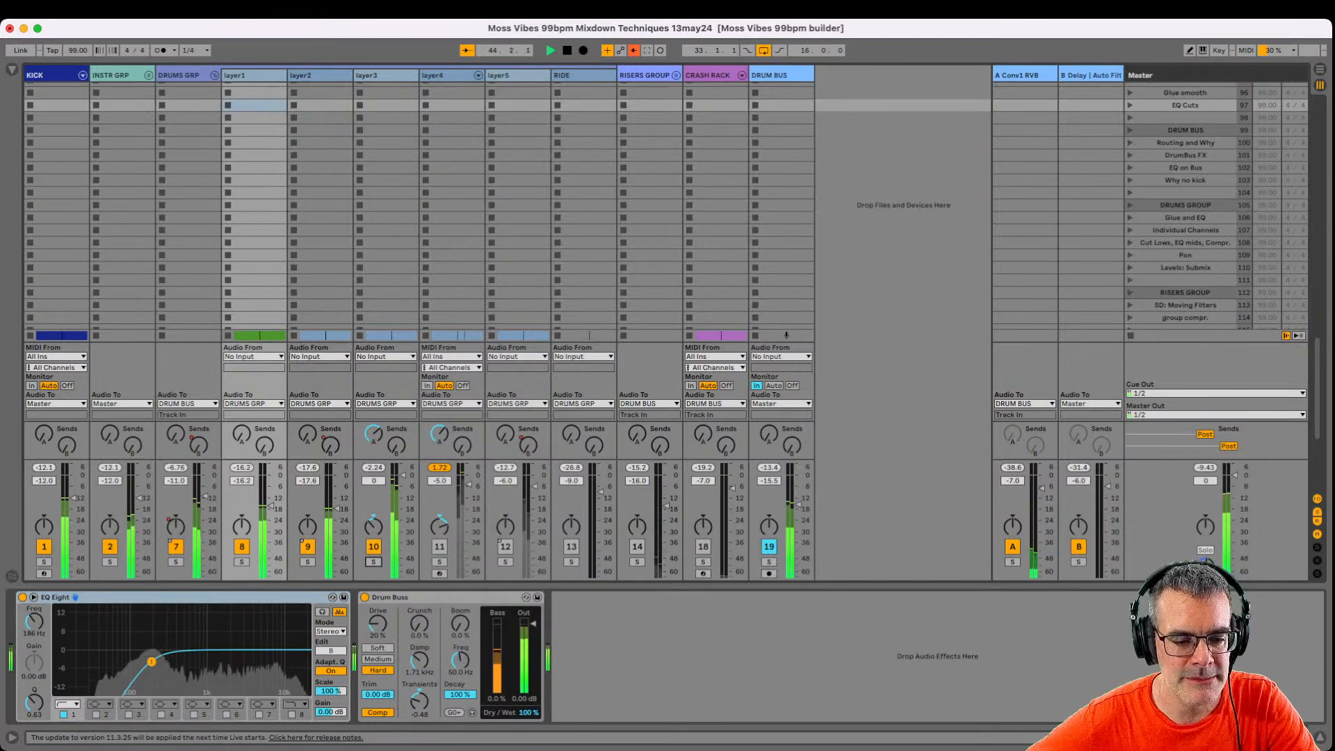
Solo layer4, layer5 and the RIDE in turn and bring them back into the drum mix.
left_click(440, 561)
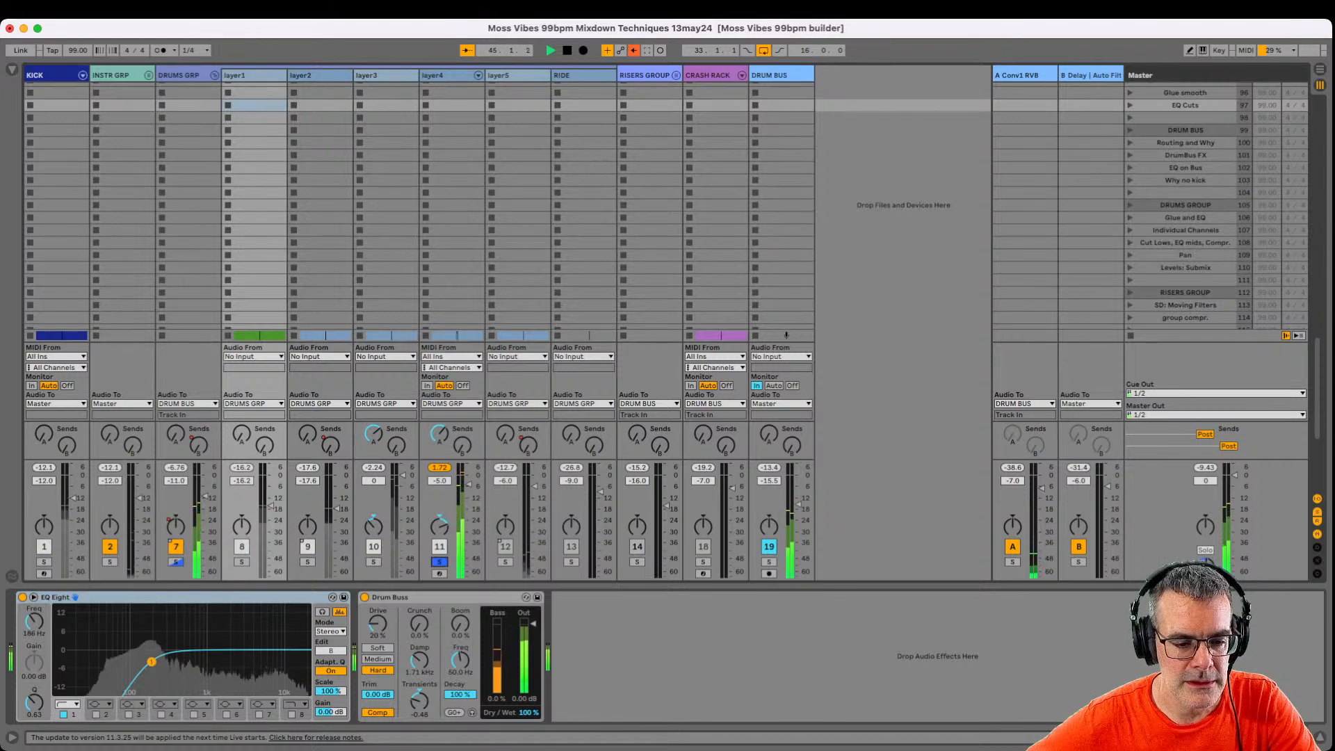
left_click(439, 561)
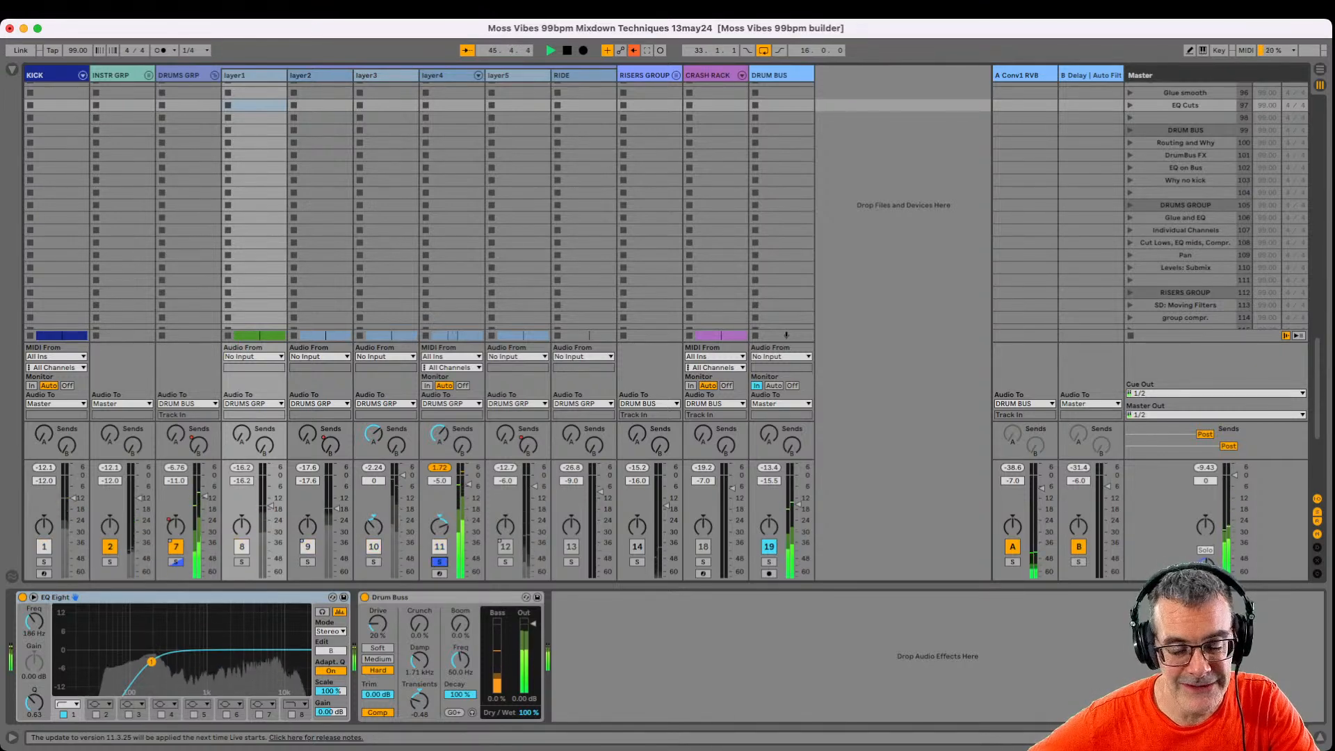
left_click(505, 562)
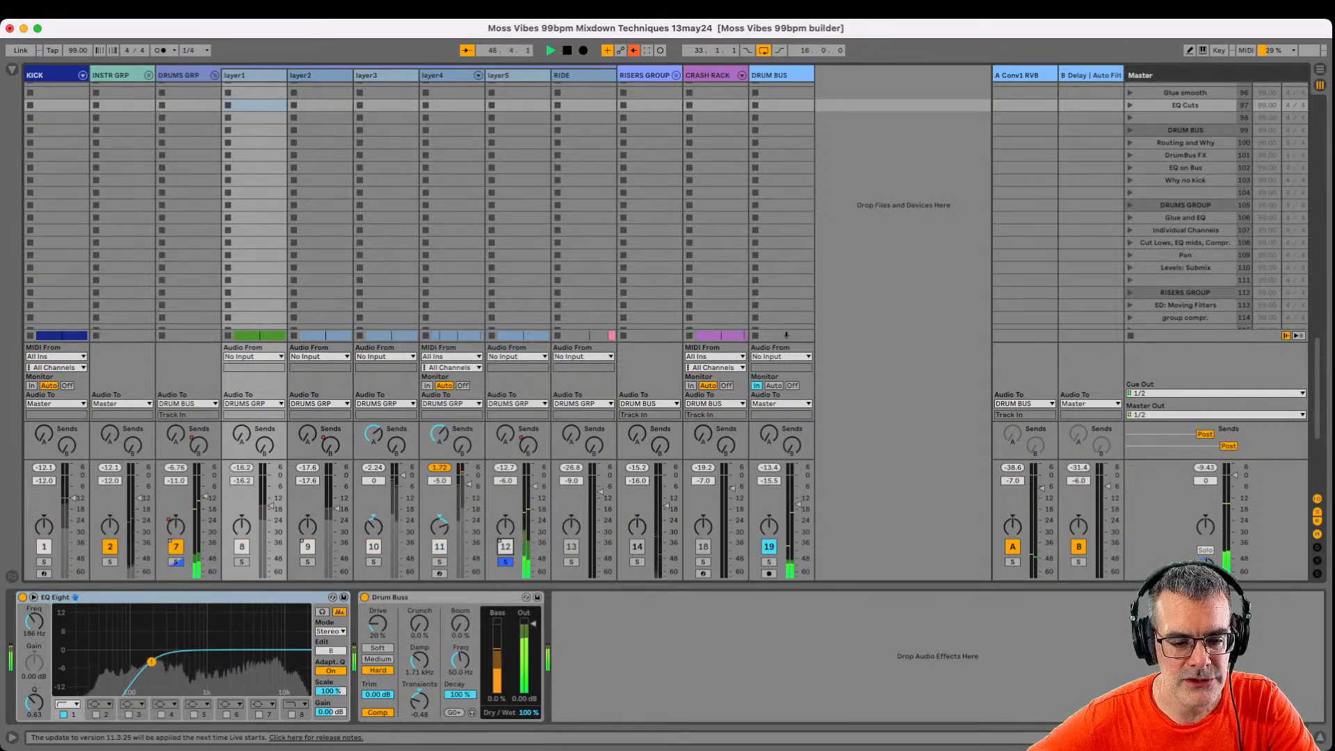
left_click(506, 562)
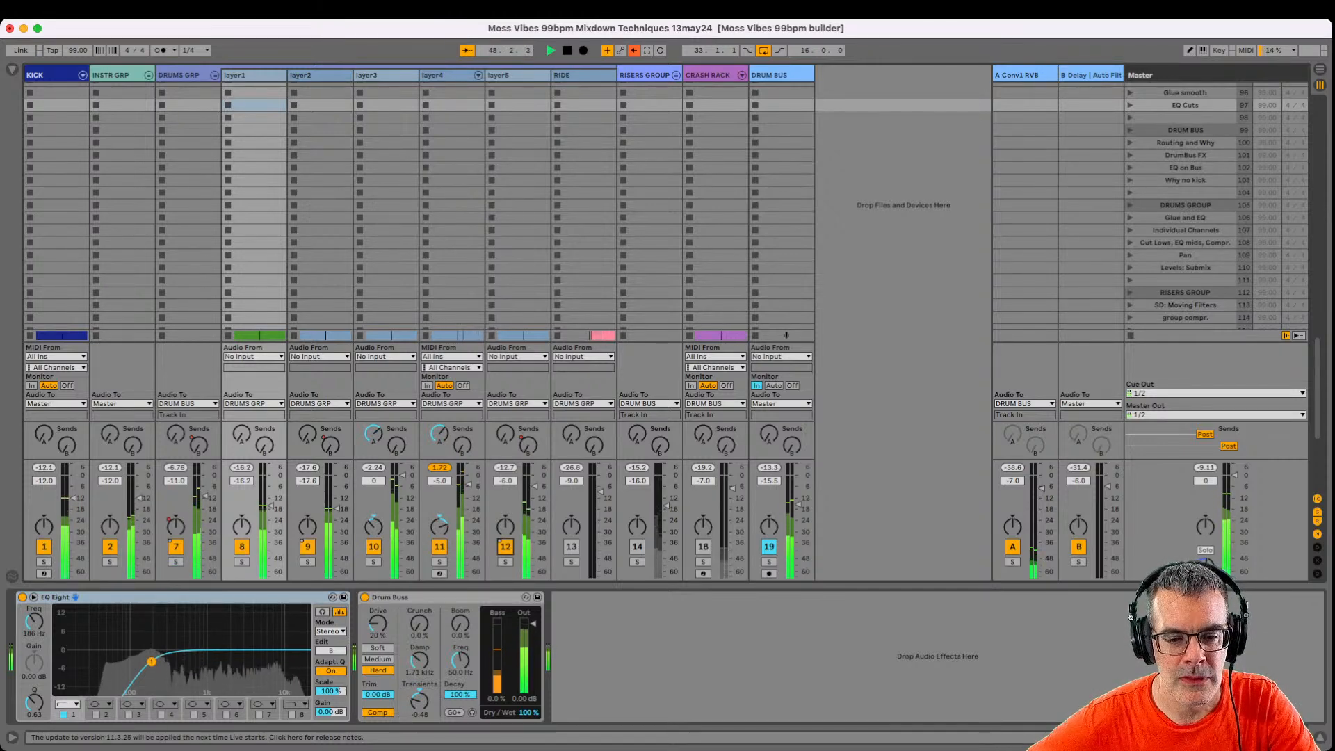
left_click(572, 561)
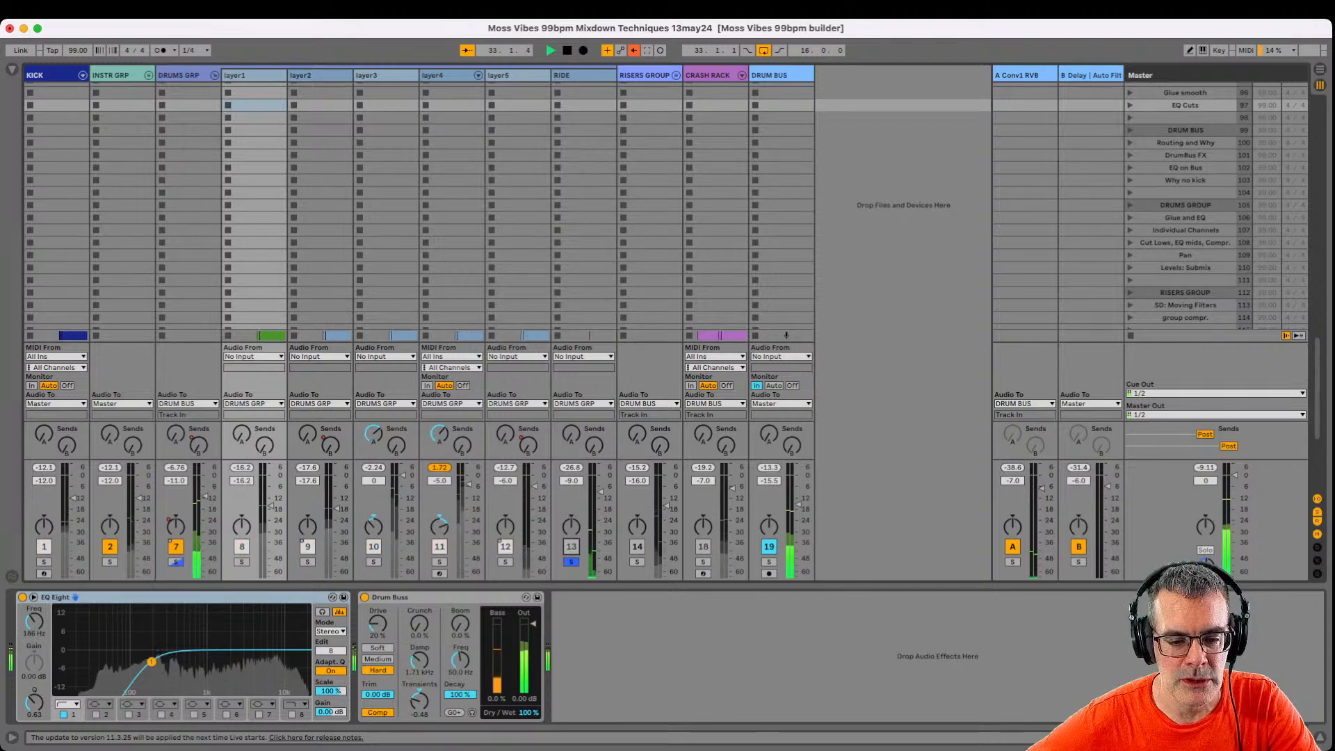
left_click(572, 562)
Move playback and the arrangement loop to the DROP 4 section, and return to the session mixer.
key("Tab")
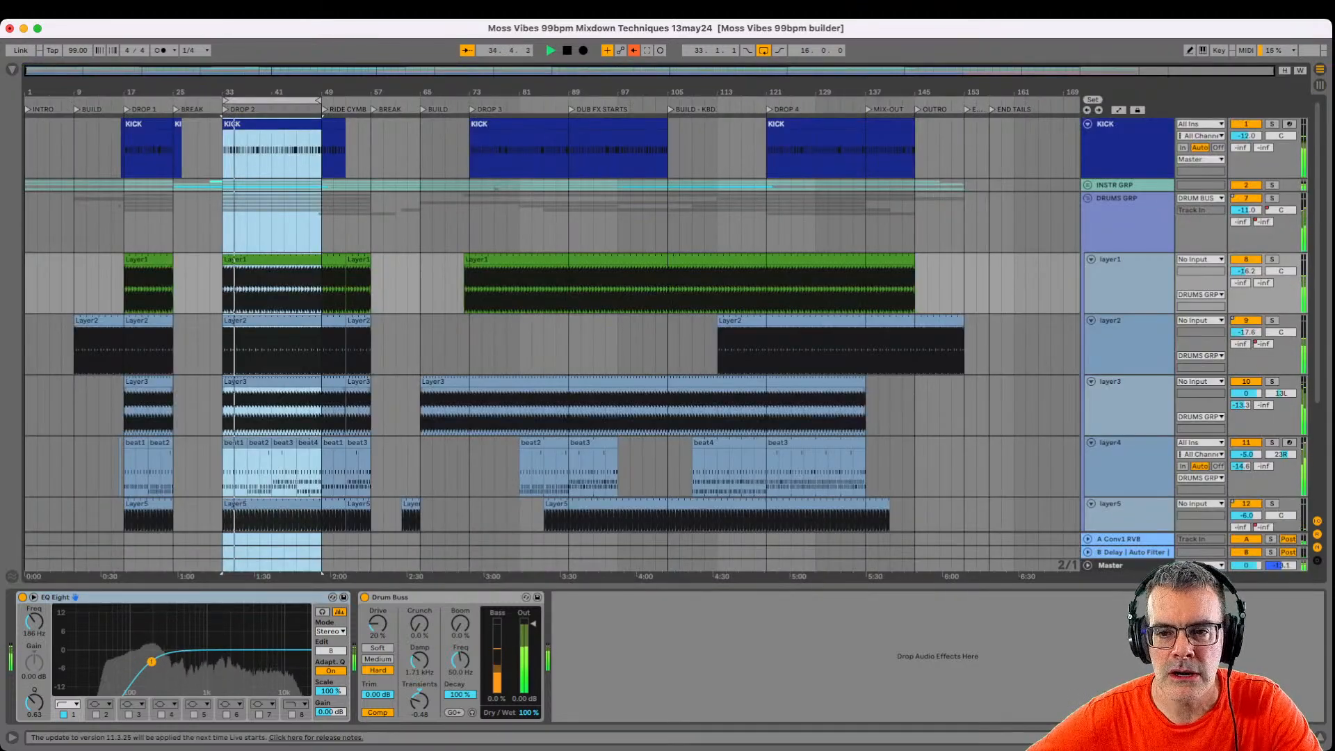
left_click(769, 110)
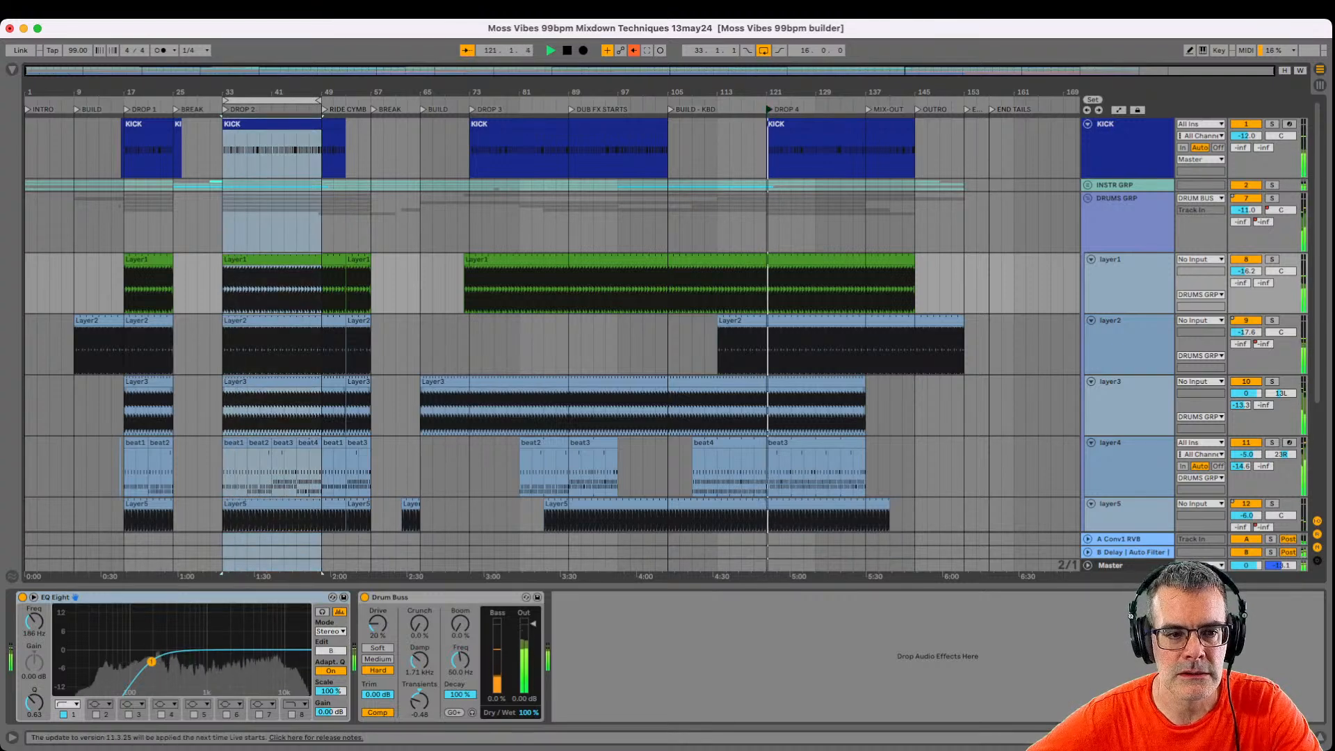
left_click_drag(272, 101, 804, 101)
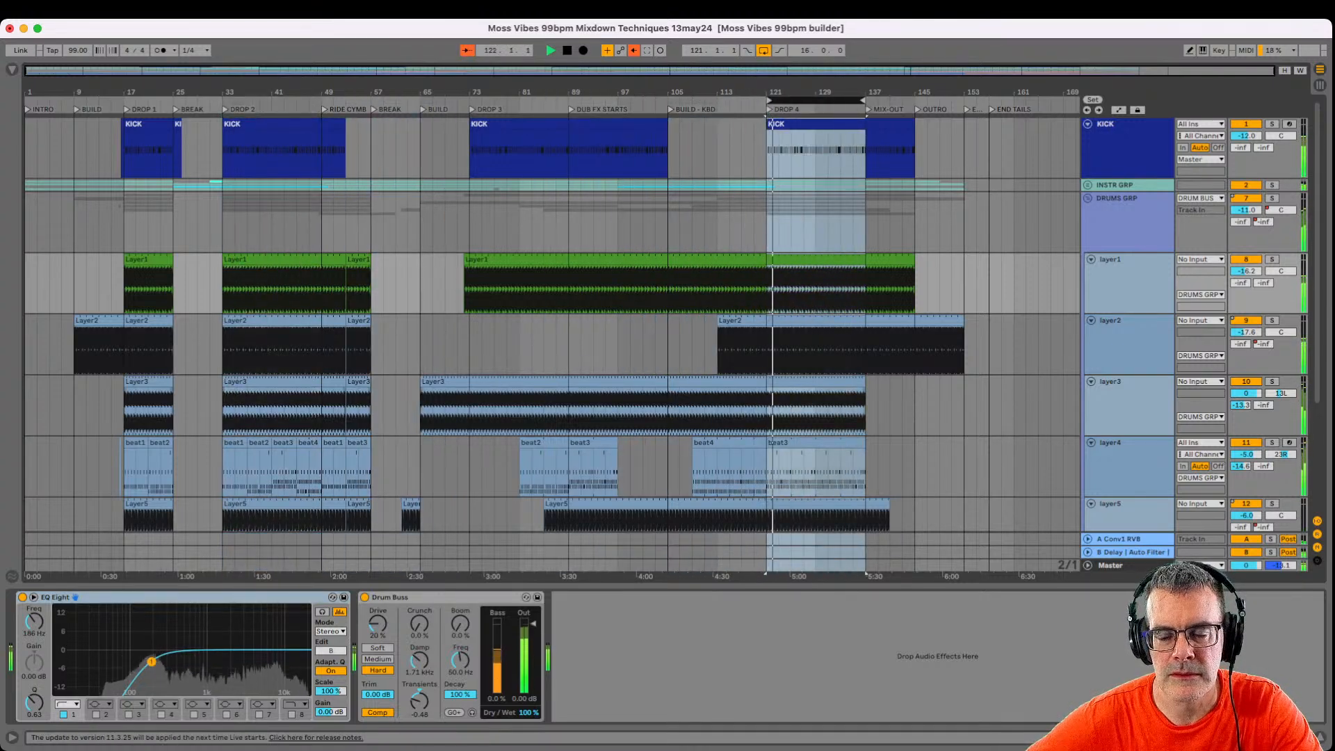
key("Tab")
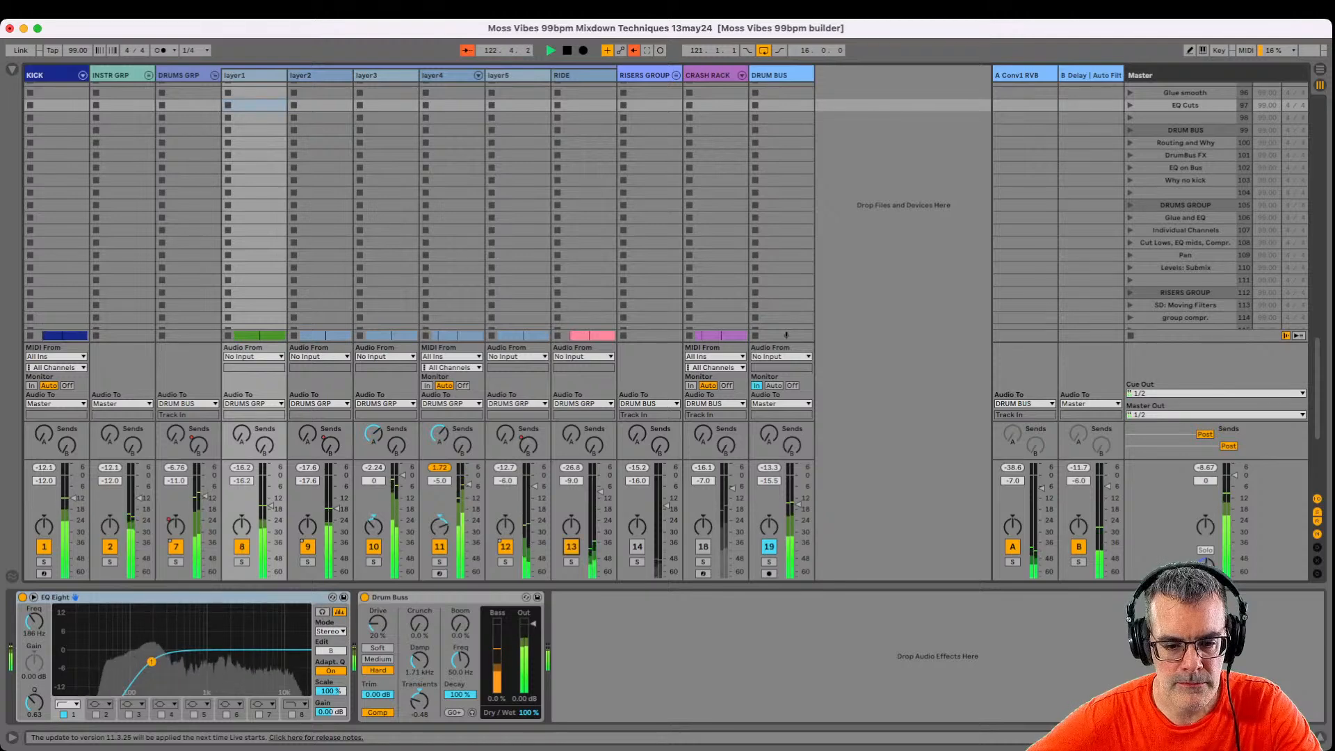
Solo the RIDE and layer5 in turn over DROP 4, and leave the INSTR GRP switched off.
left_click(571, 561)
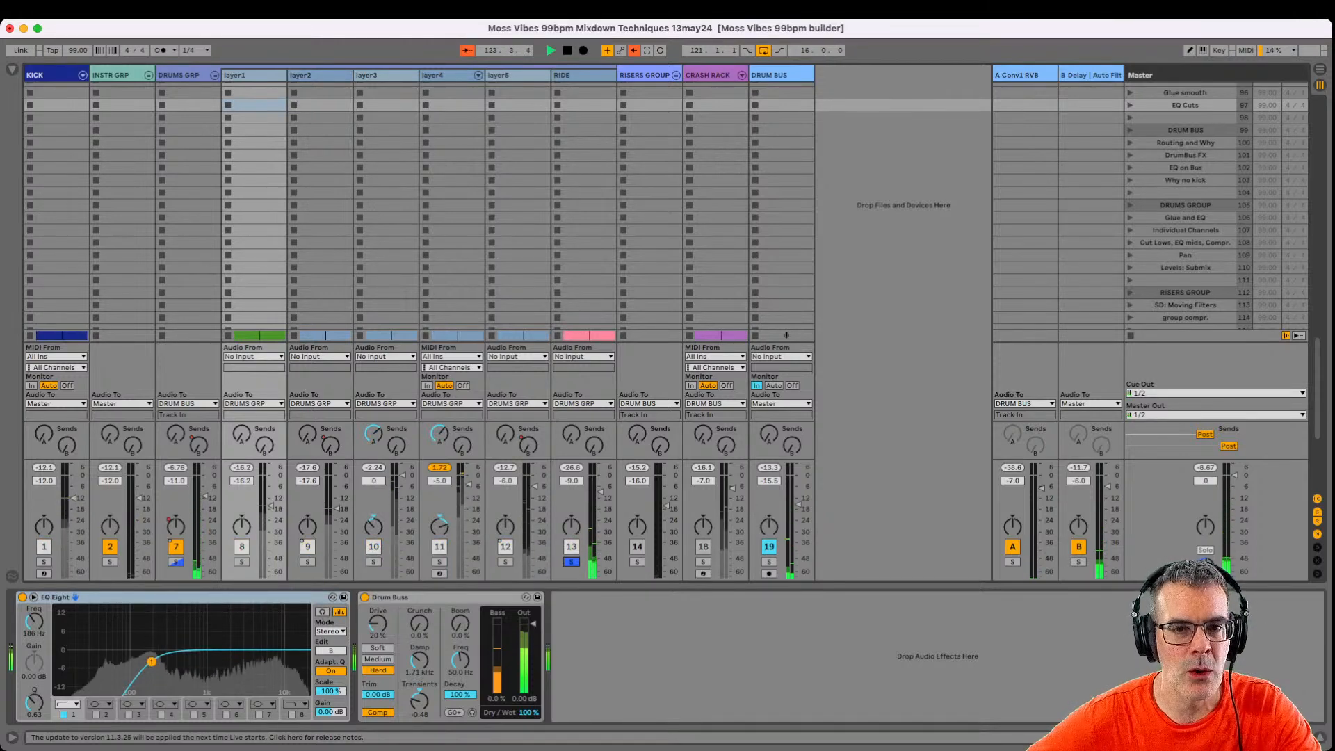
left_click(571, 562)
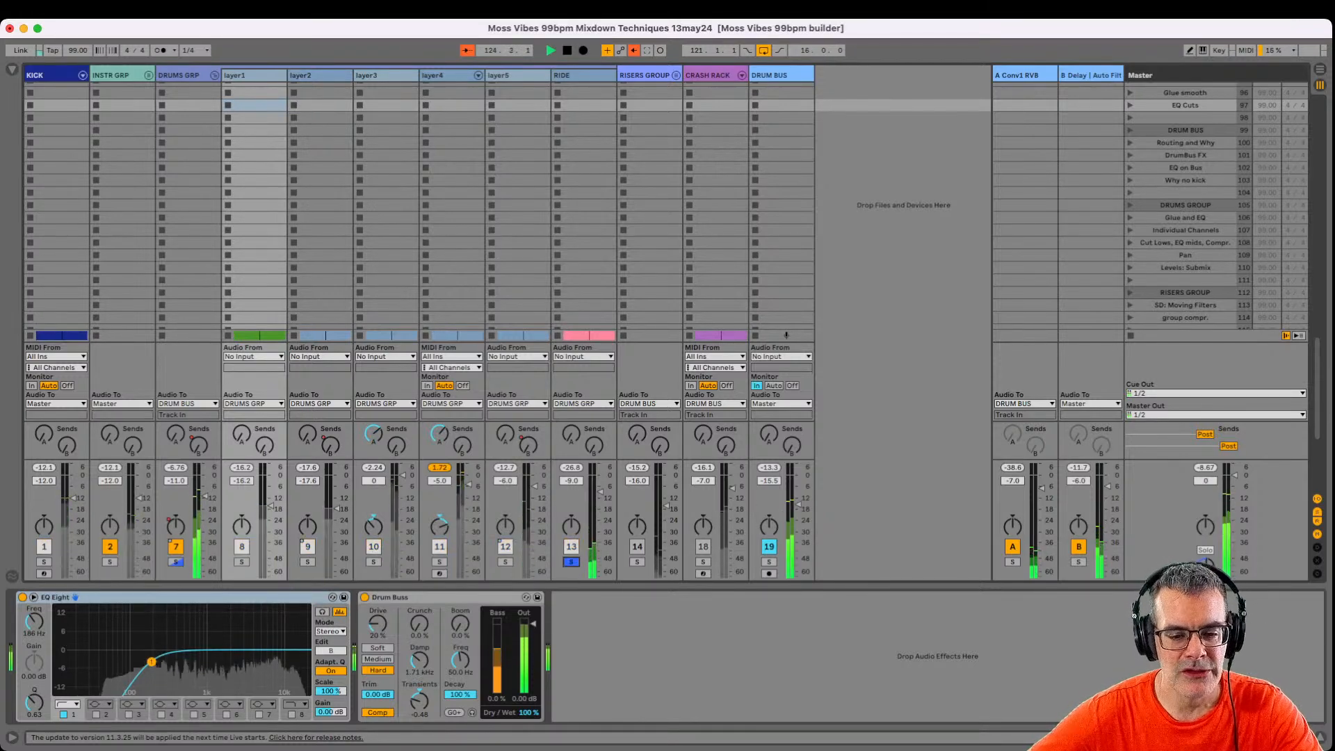
left_click(505, 562)
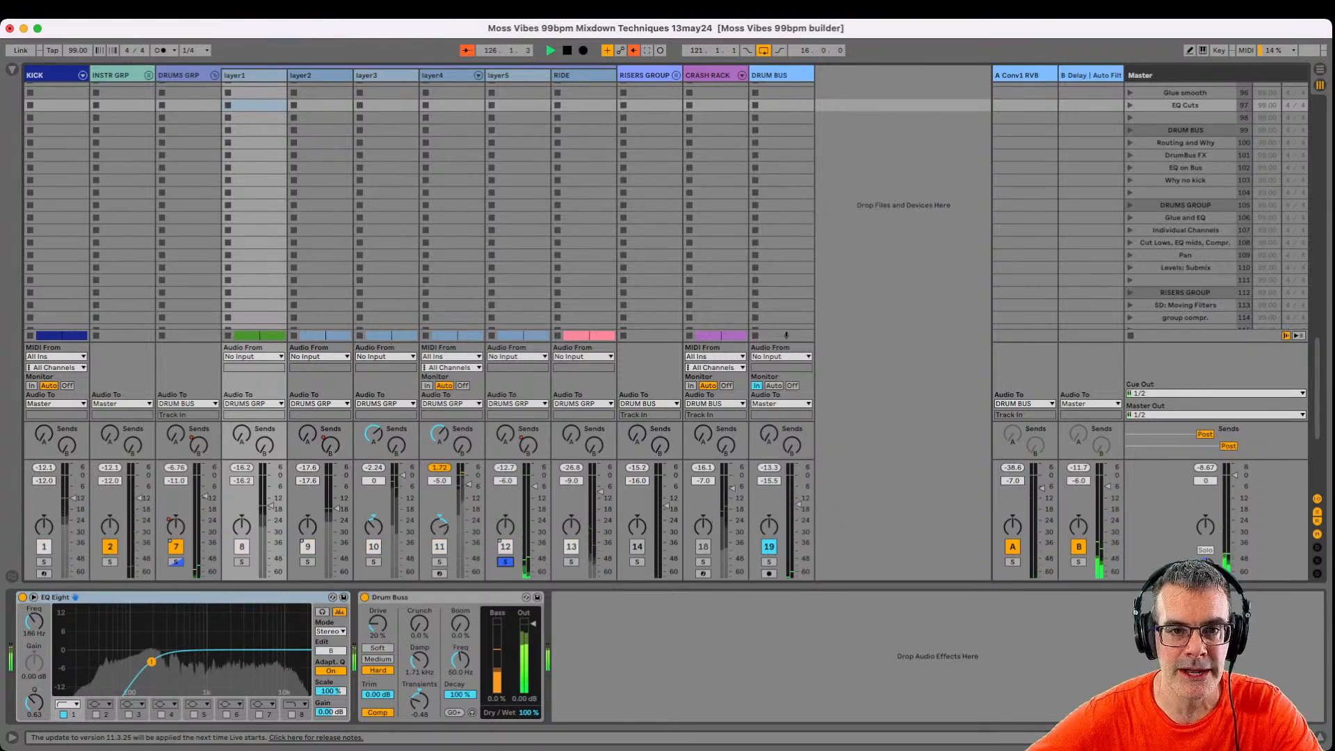
left_click(505, 561)
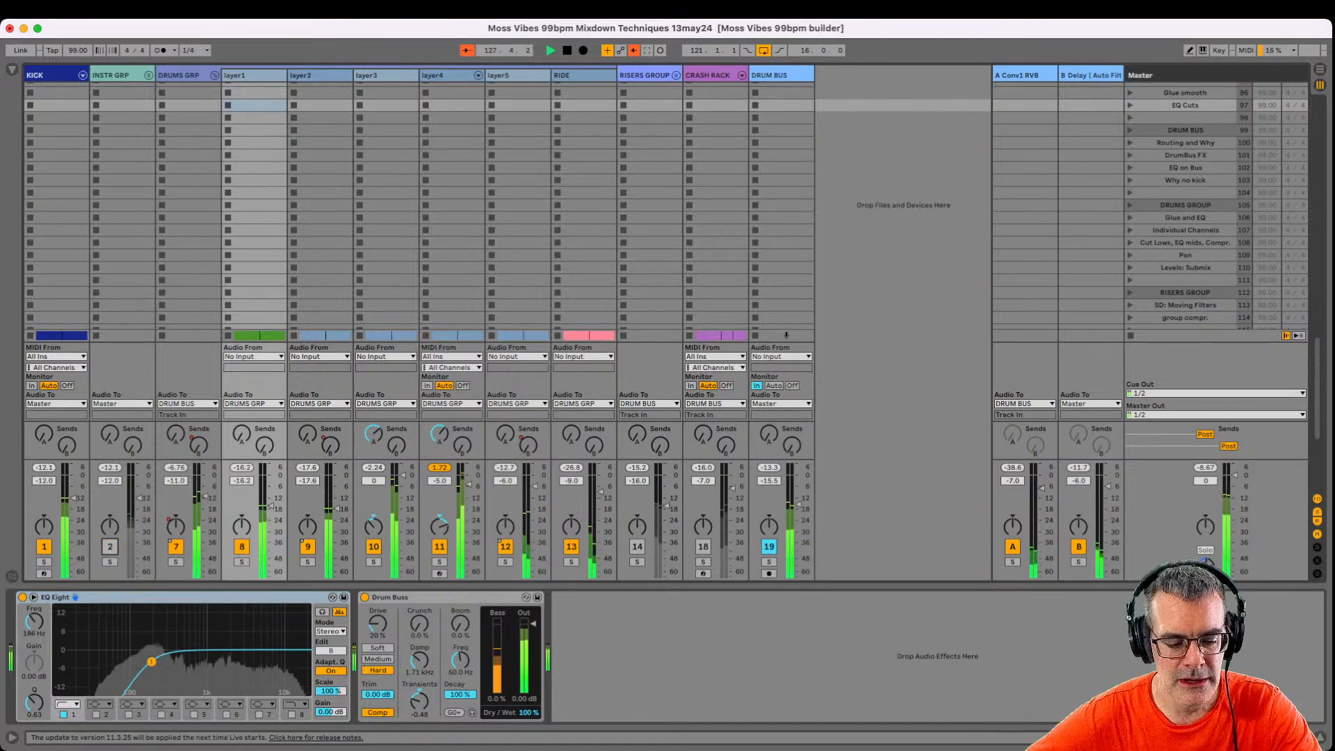
Stop playback, check return A's on/off key assignment, and restart playback with returns A and B switched off.
left_click(1012, 547)
left_click(1078, 546)
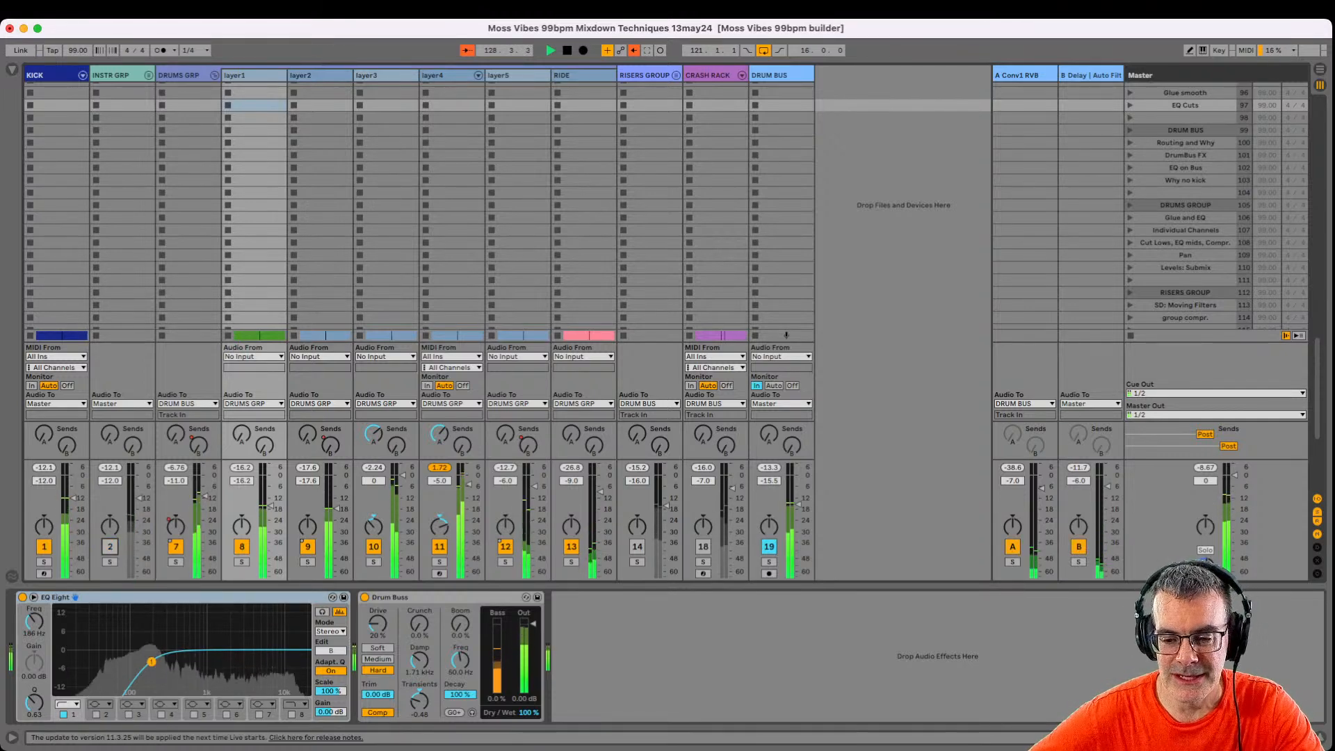
key("space")
key("super+k")
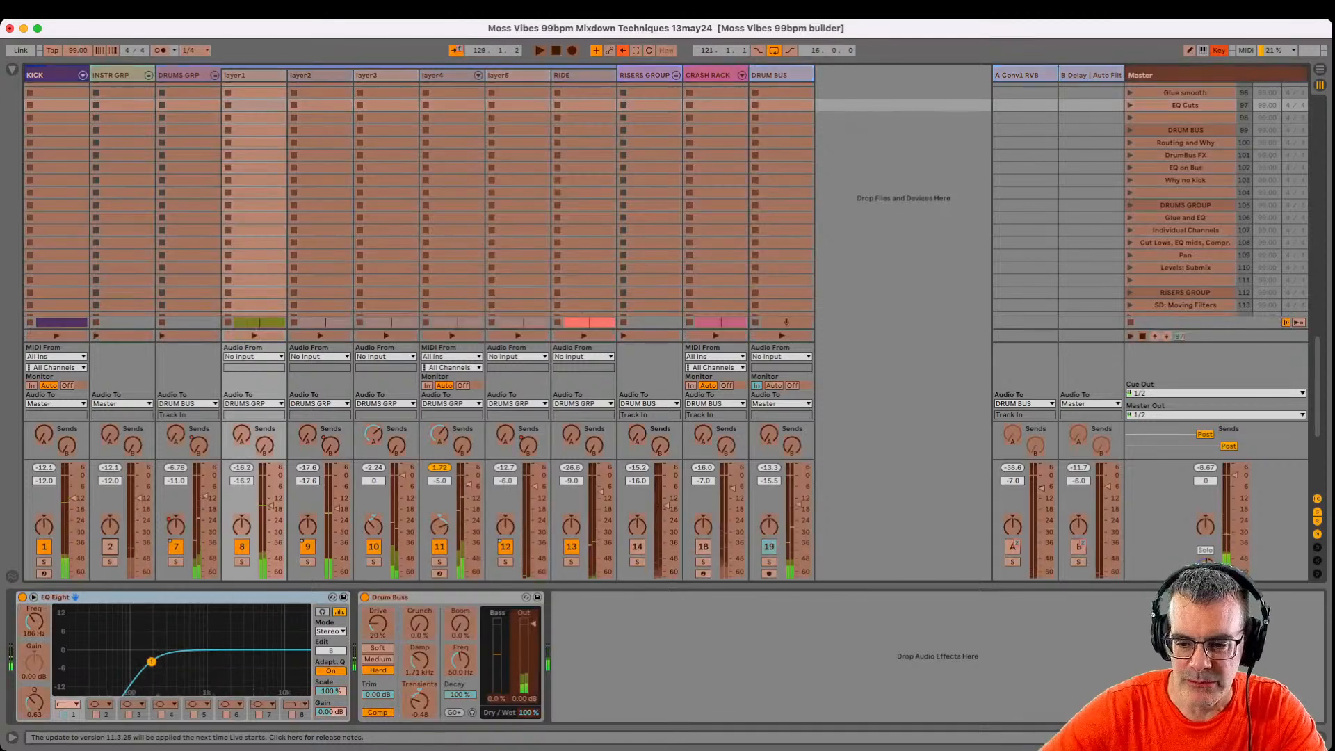
left_click(1013, 546)
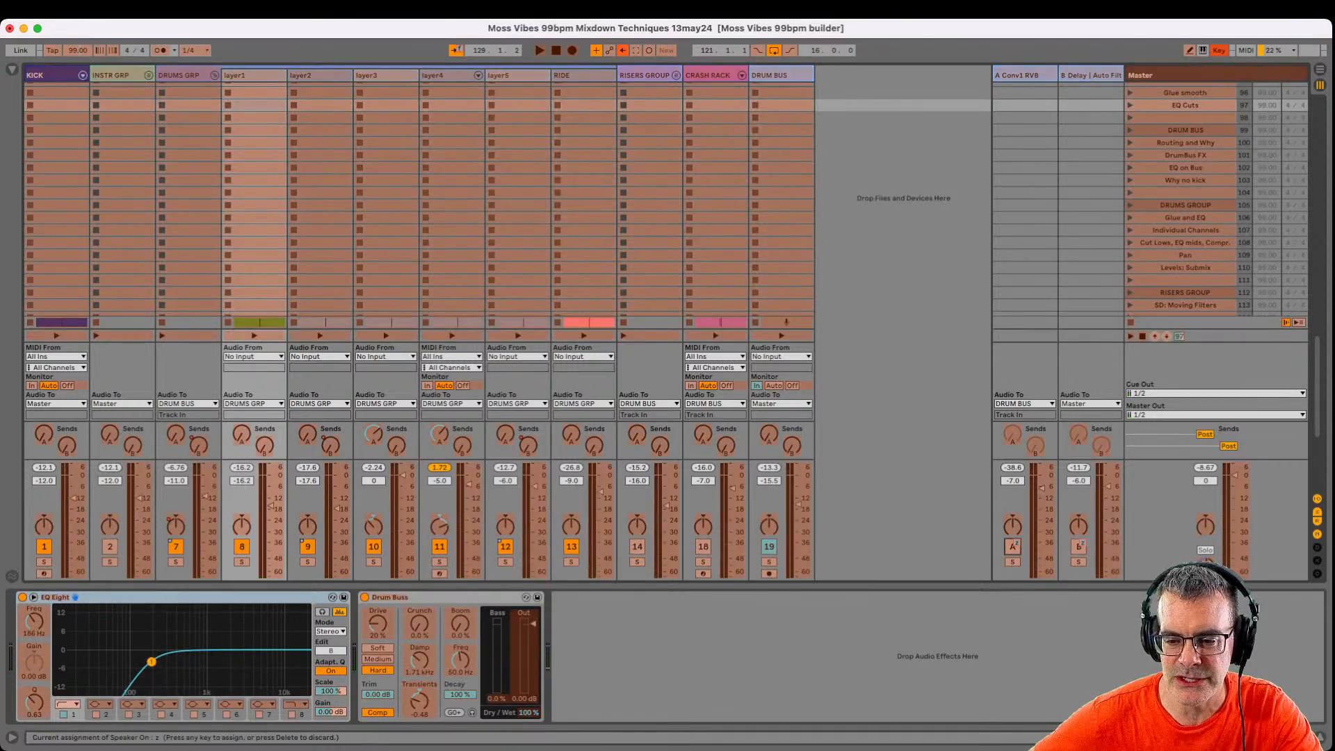
key("super+k")
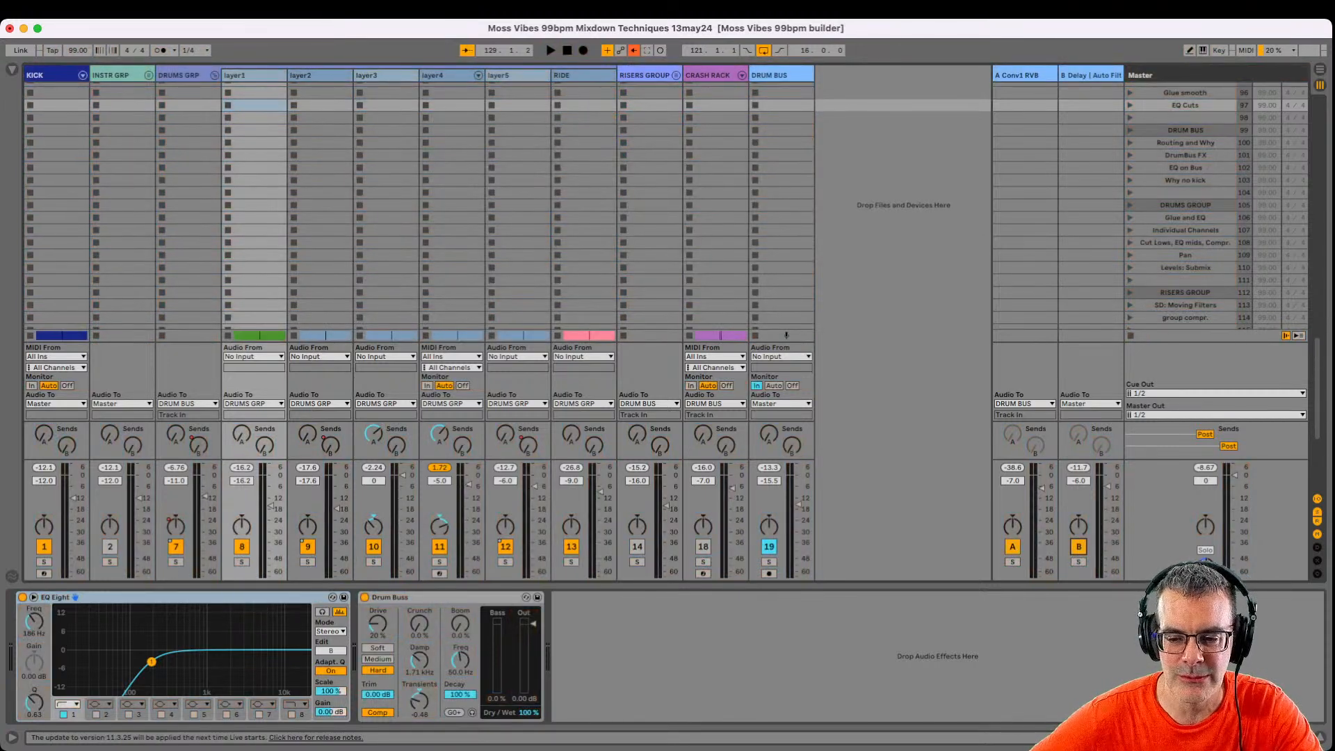
key("space")
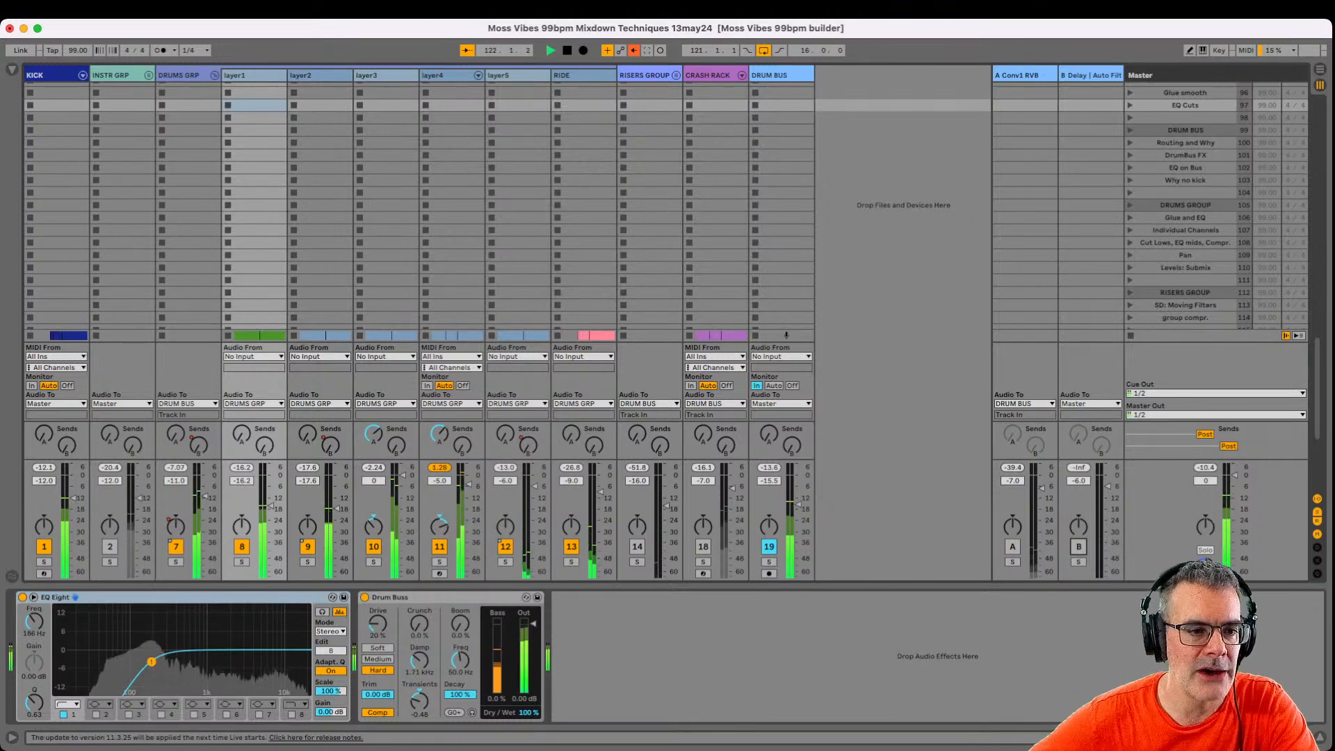
View the effects on the DRUMS GRP, layer1, layer2 and layer3 one after another.
left_click(179, 75)
left_click(243, 75)
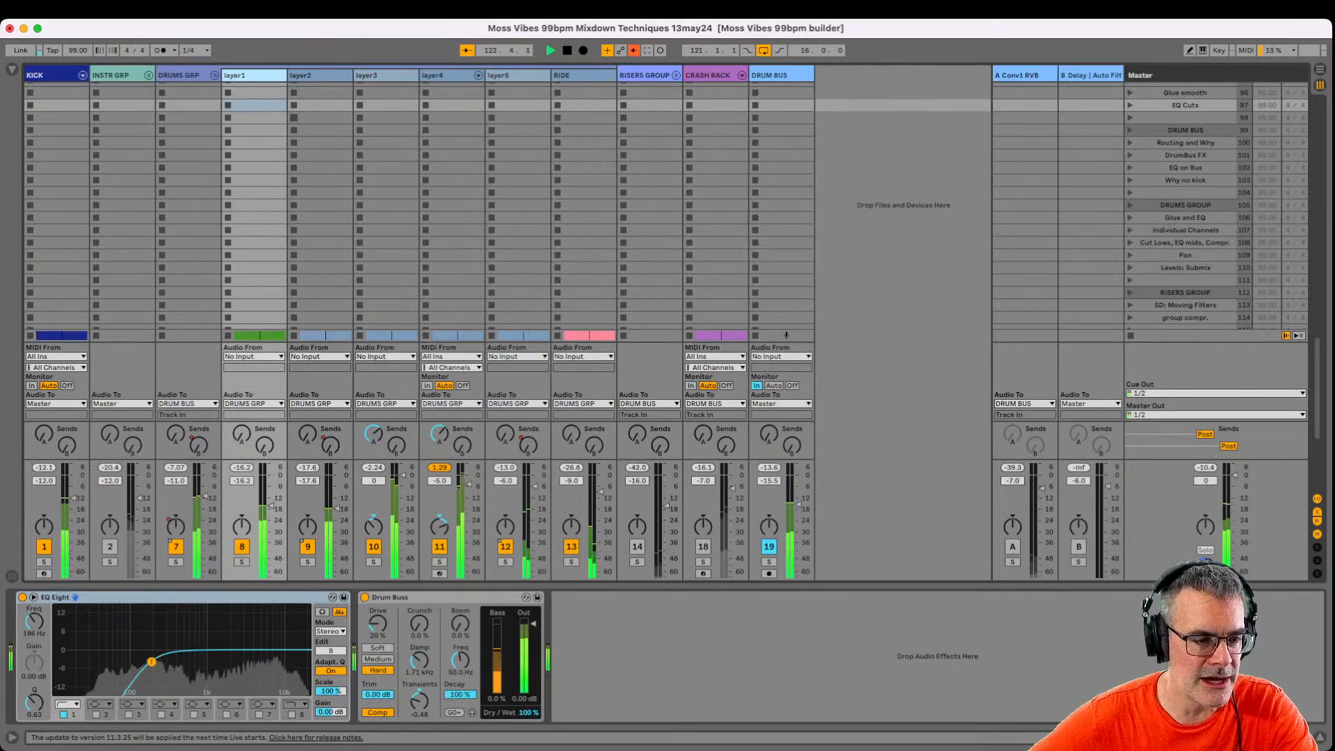
left_click(310, 75)
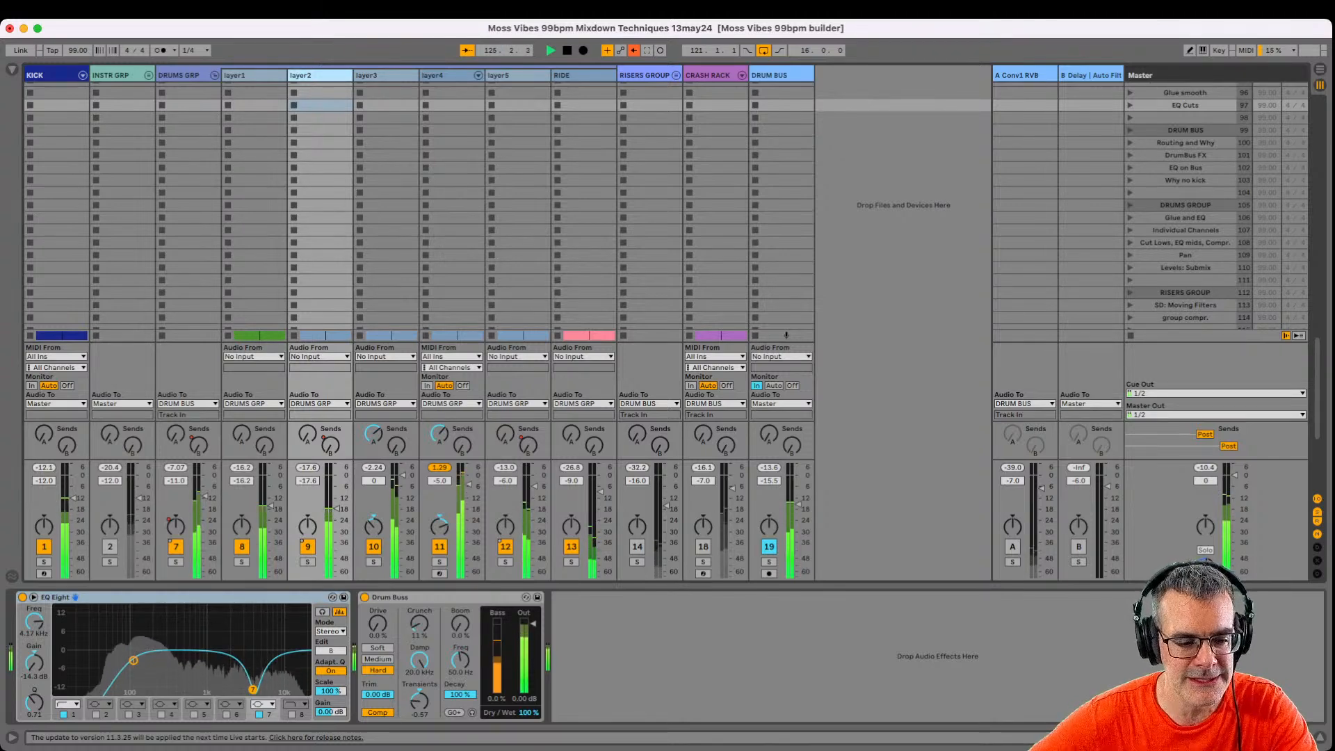
left_click(376, 76)
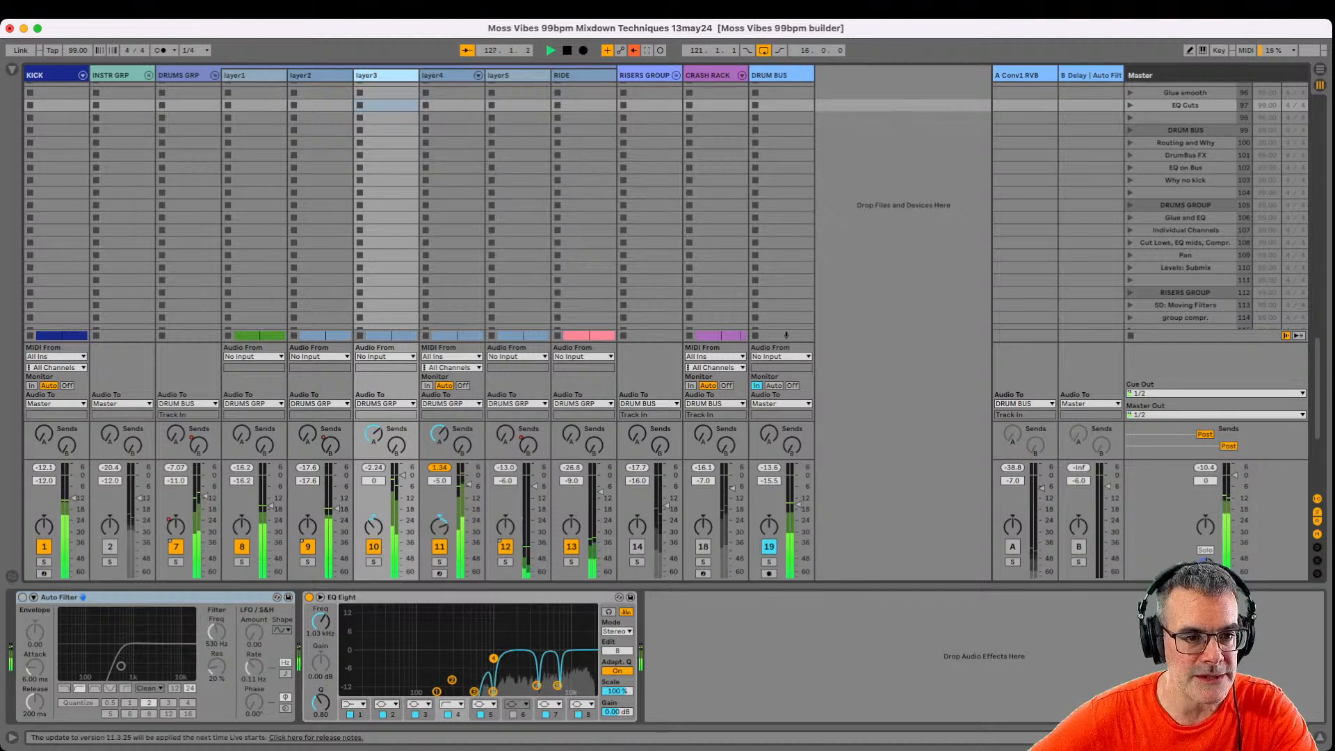
Solo layer3, compare its Auto Filter and EQ Eight by switching them on and off, and delete the Auto Filter.
left_click(373, 561)
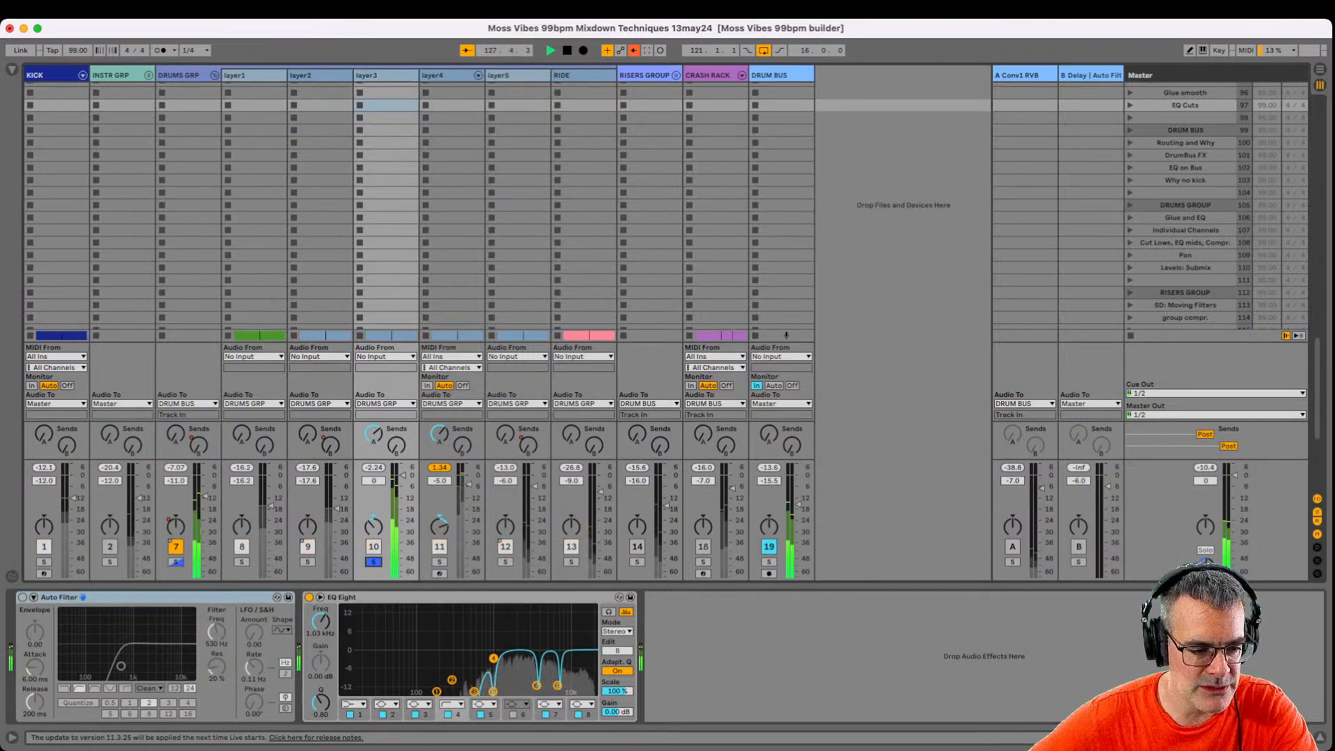
left_click(22, 597)
left_click(309, 597)
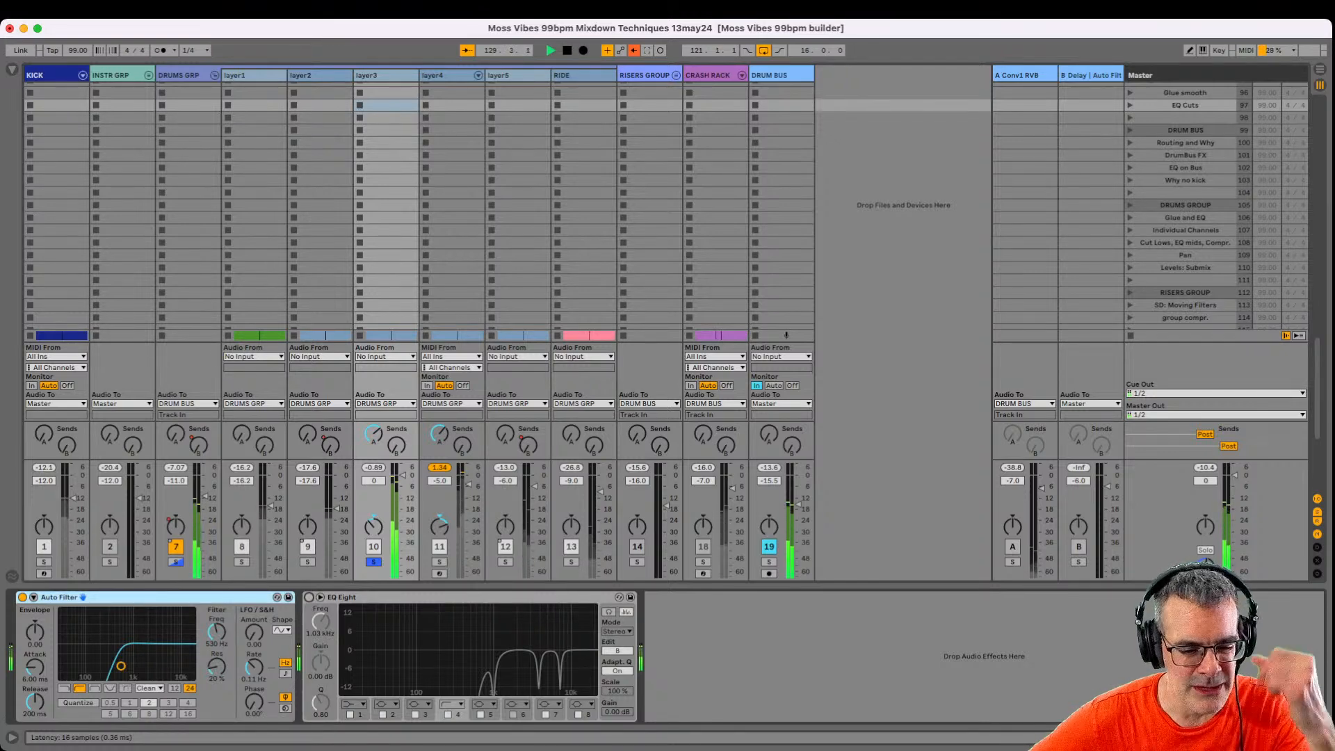
left_click(309, 598)
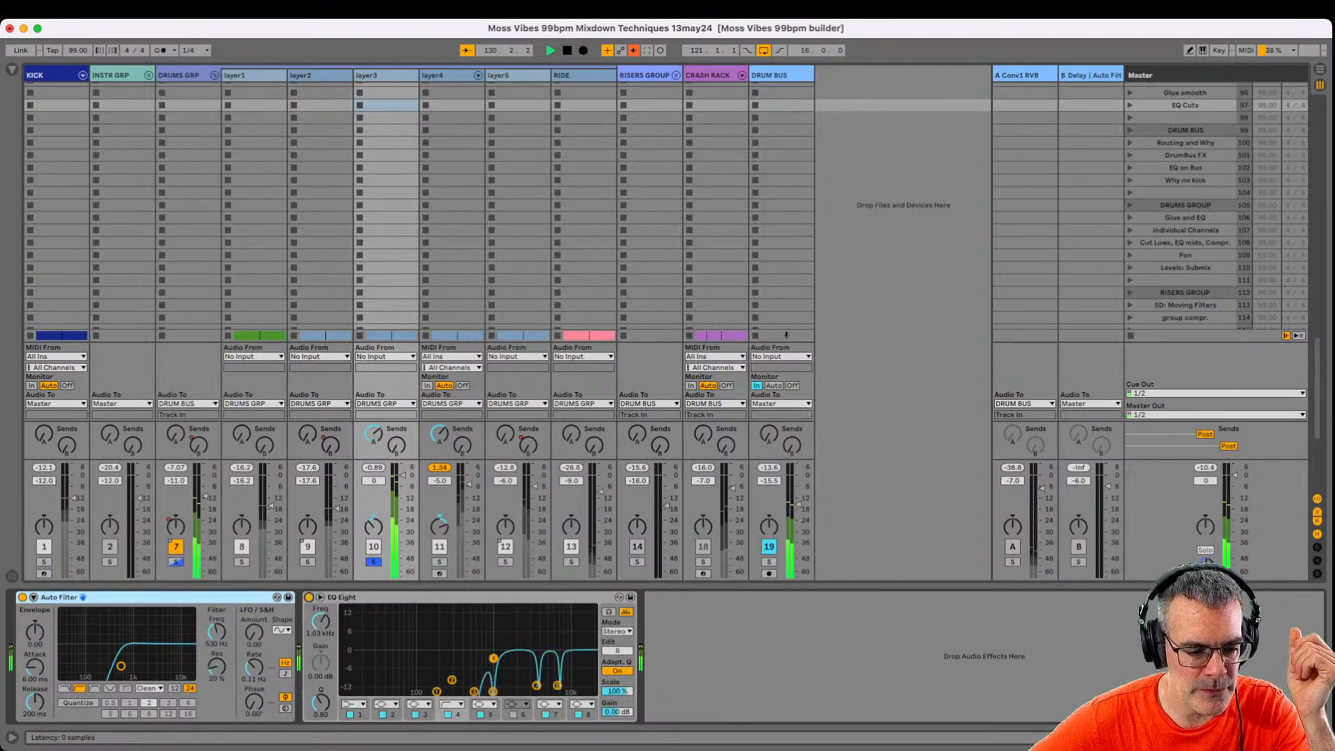
key("0")
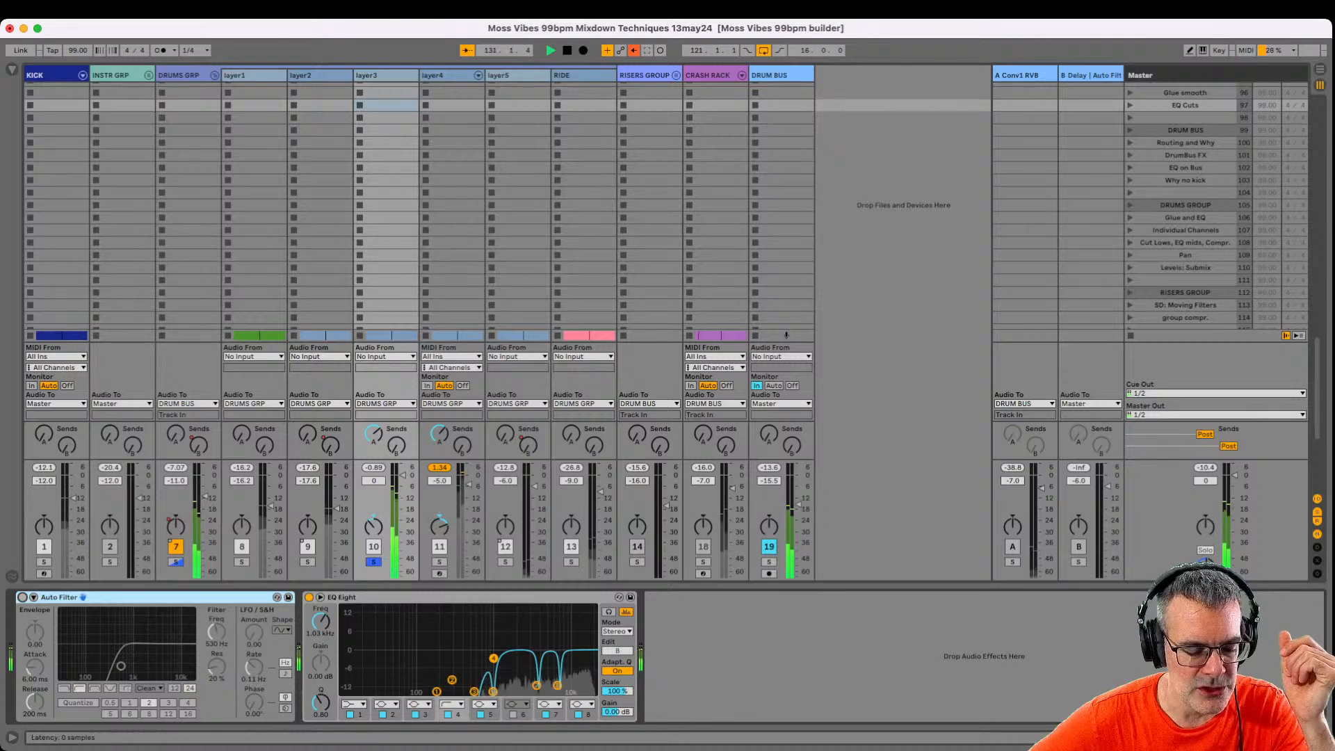
key("Delete")
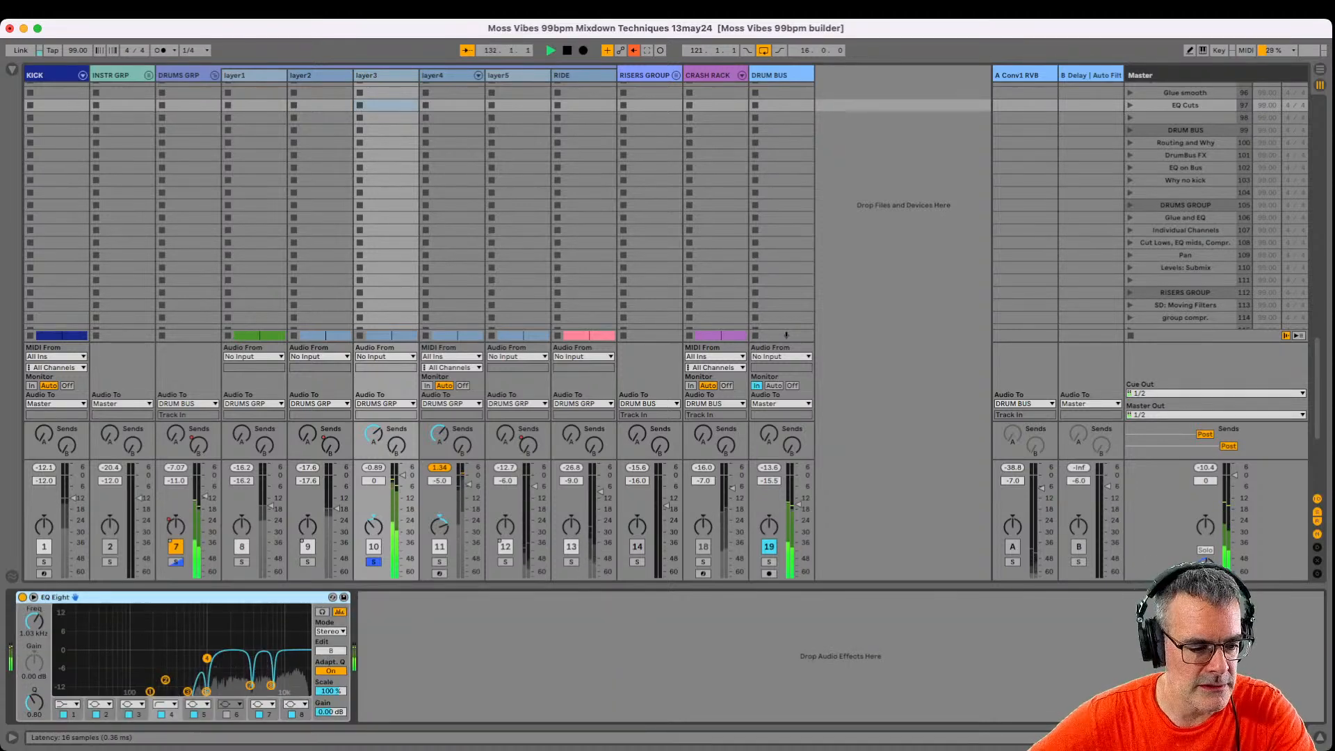
Compare layer3 with its EQ Eight bypassed and active, leaving the EQ on, and unsolo the track.
key("0")
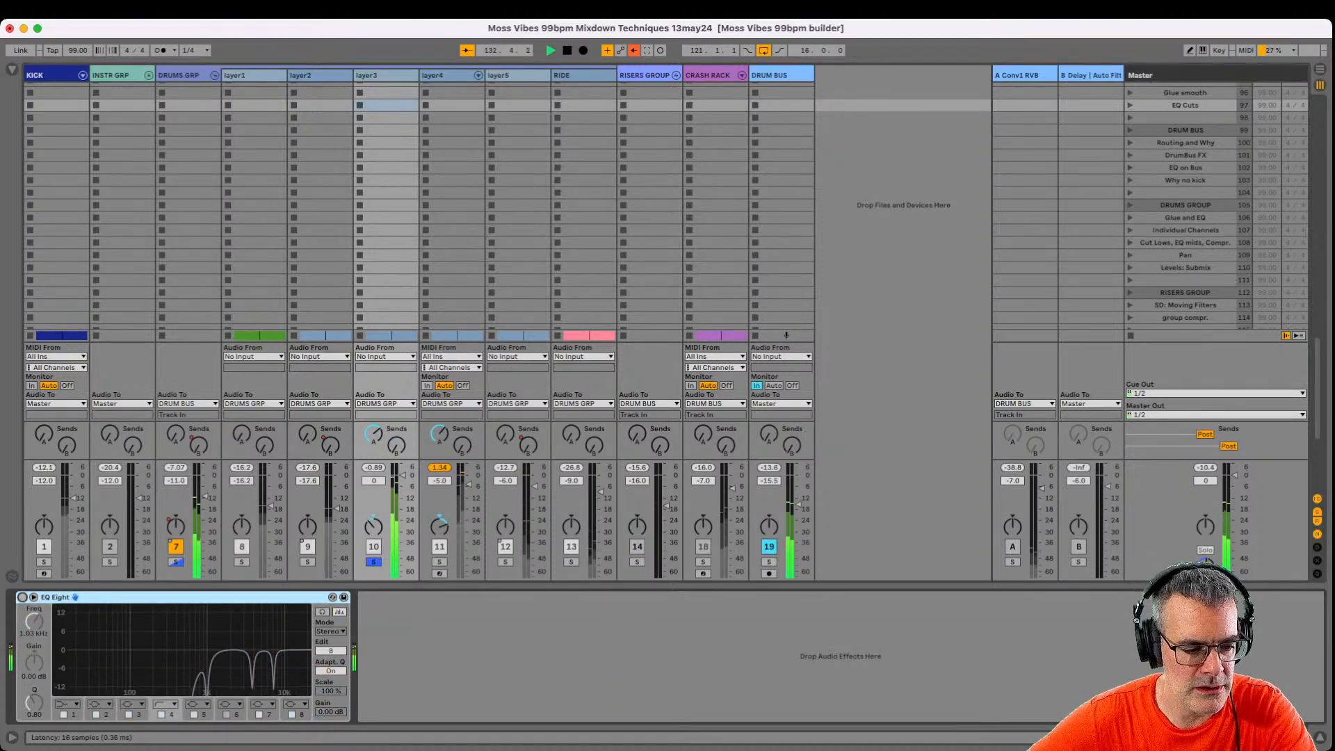
key("0")
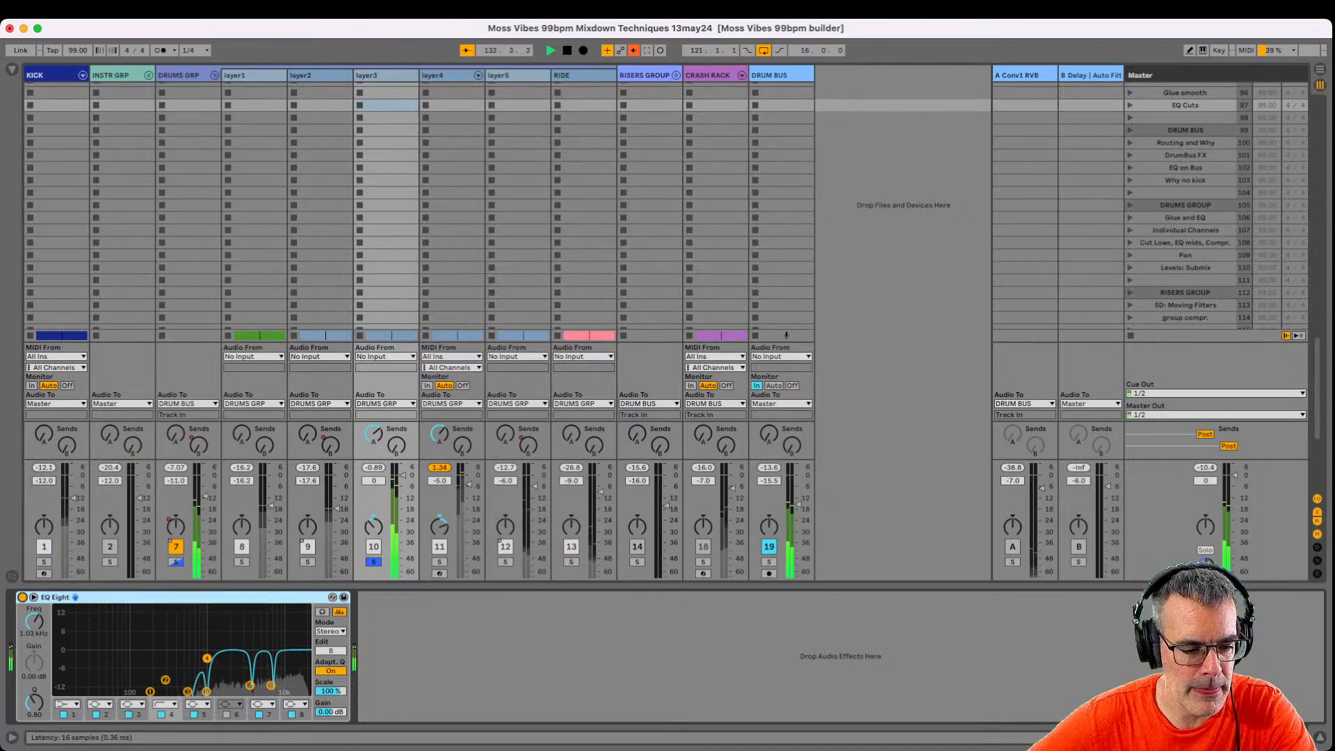
key("0")
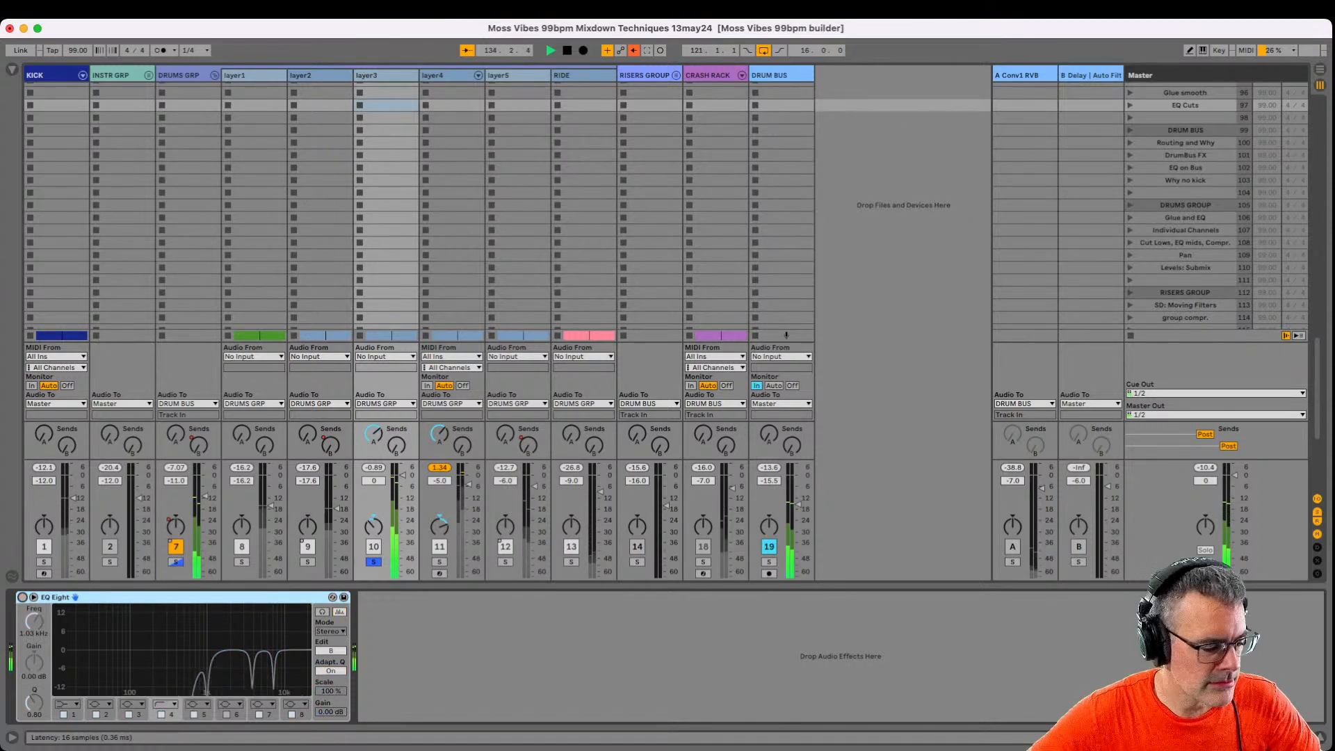
key("0")
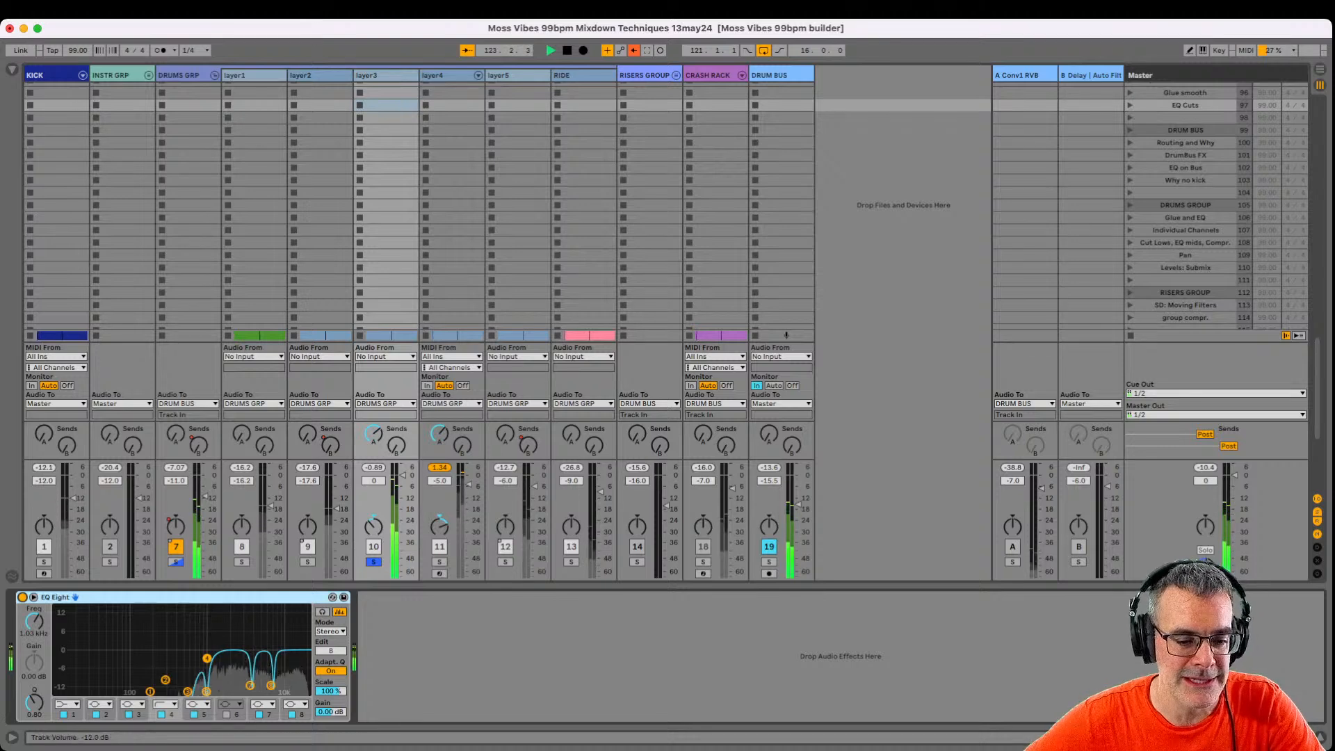
left_click(373, 561)
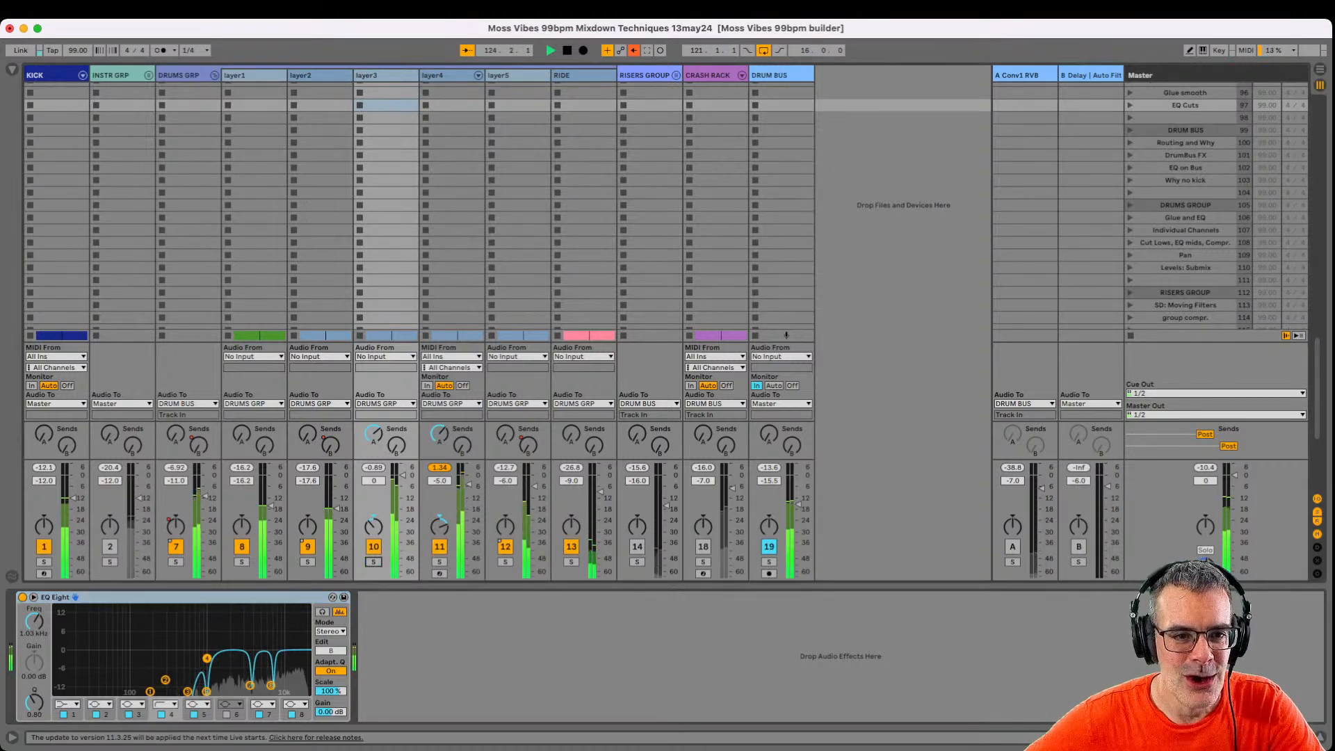
View layer4's effects, examining its Drum Buss and EQ Eight.
left_click(442, 75)
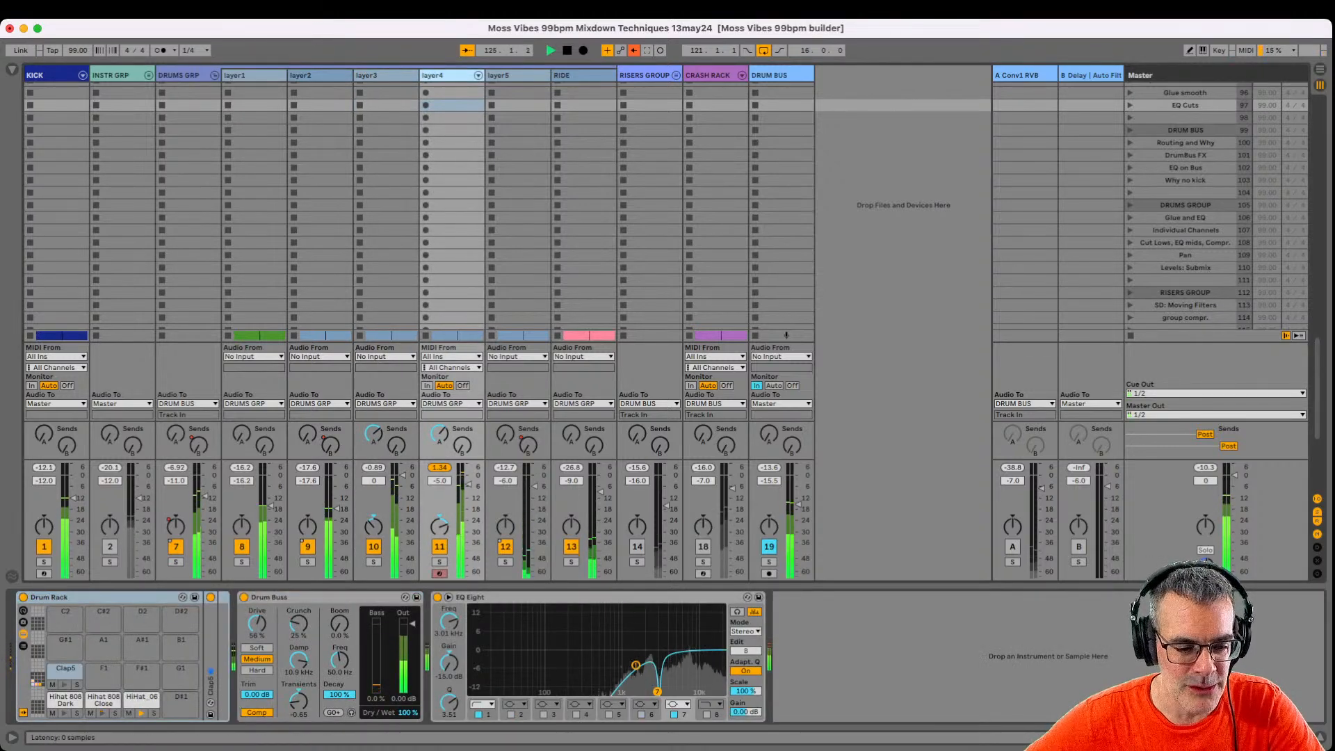
left_click(292, 597)
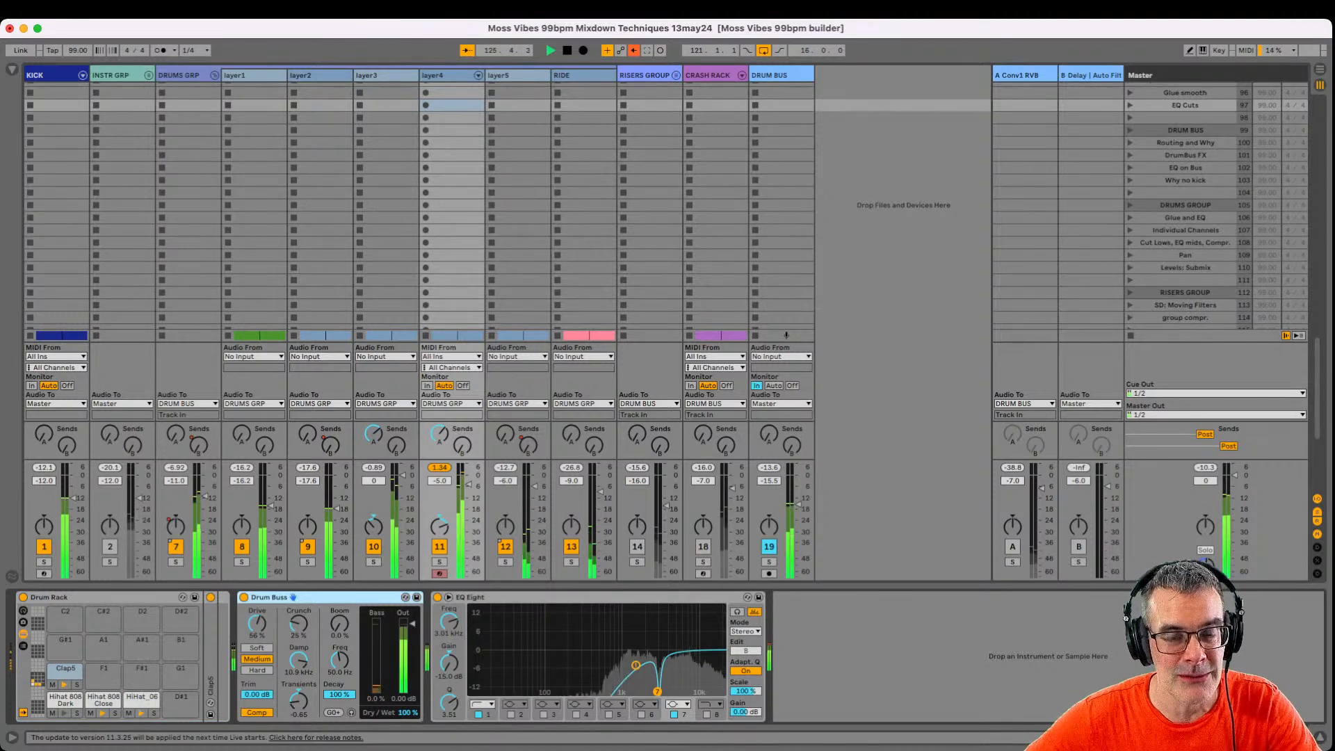
left_click(490, 597)
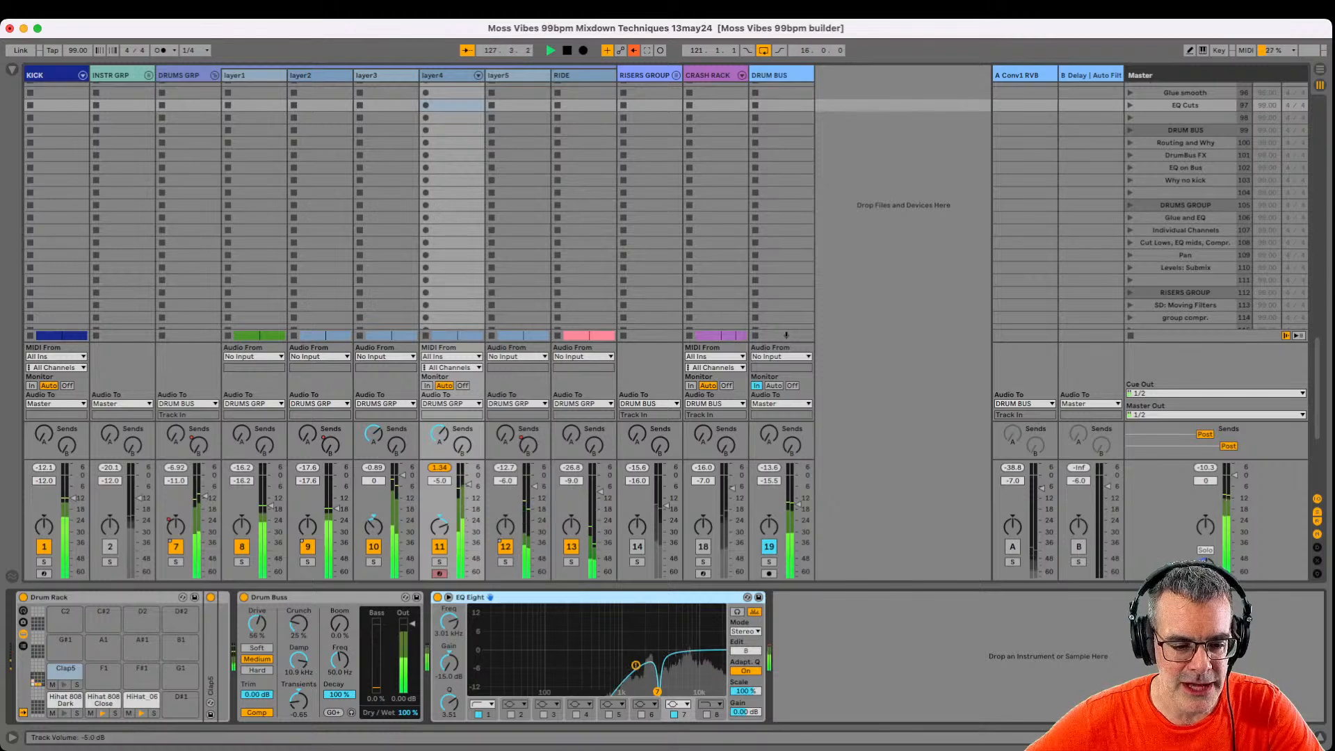
Solo layer5, inspect its enlarged EQ Eight curve, and compare the Compressor and EQ Eight off and on.
left_click(513, 75)
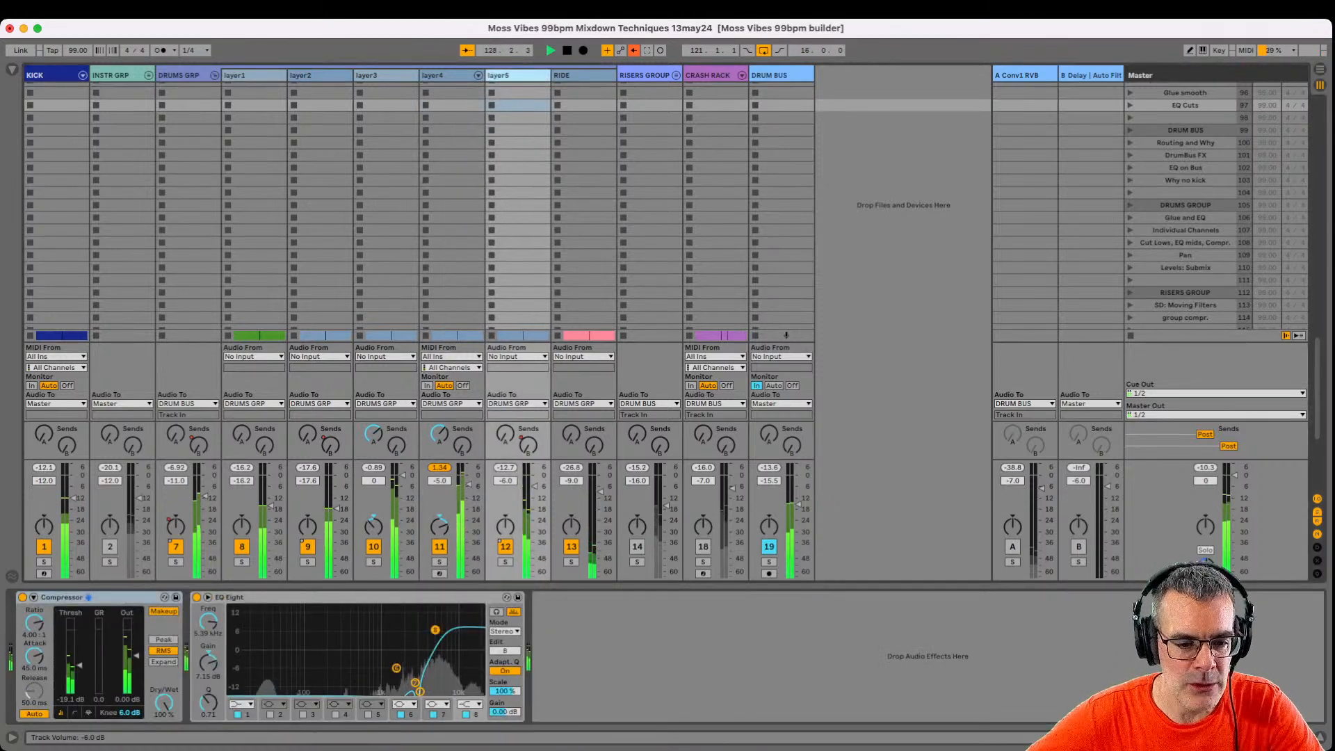
left_click(505, 562)
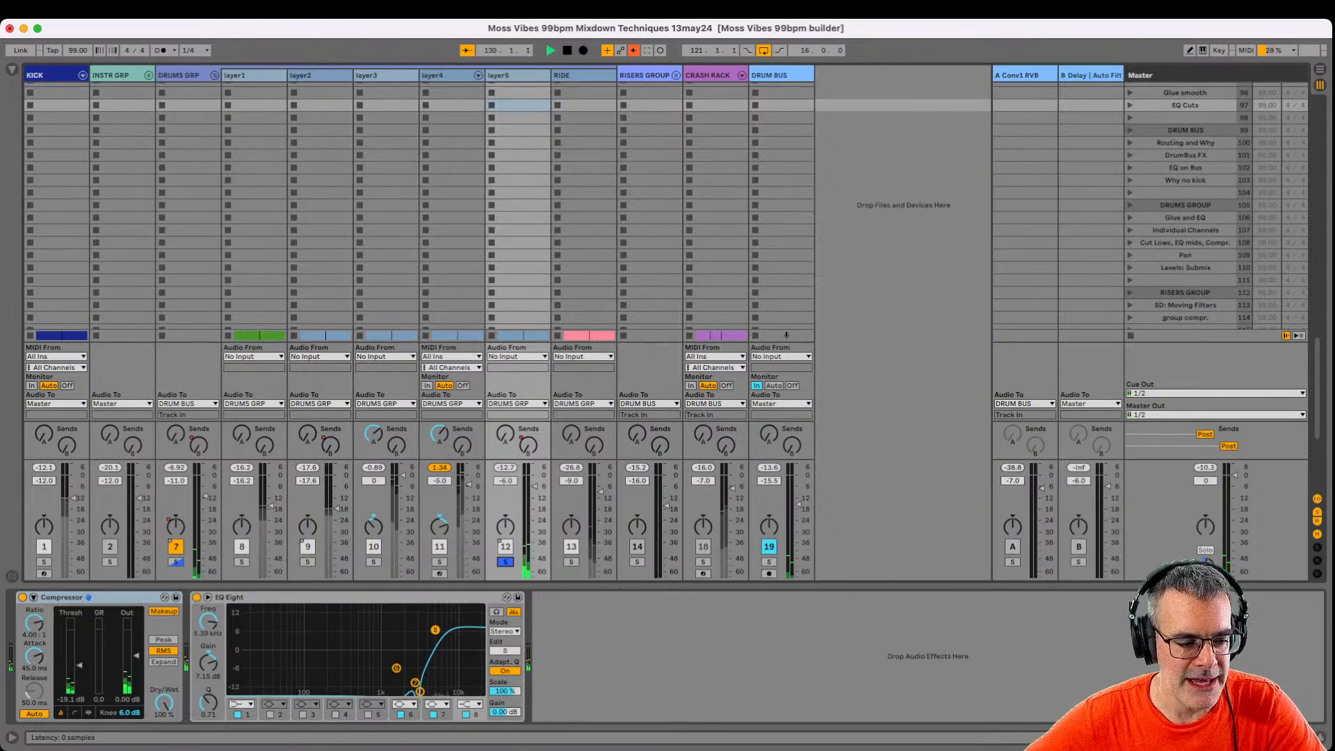
left_click(208, 597)
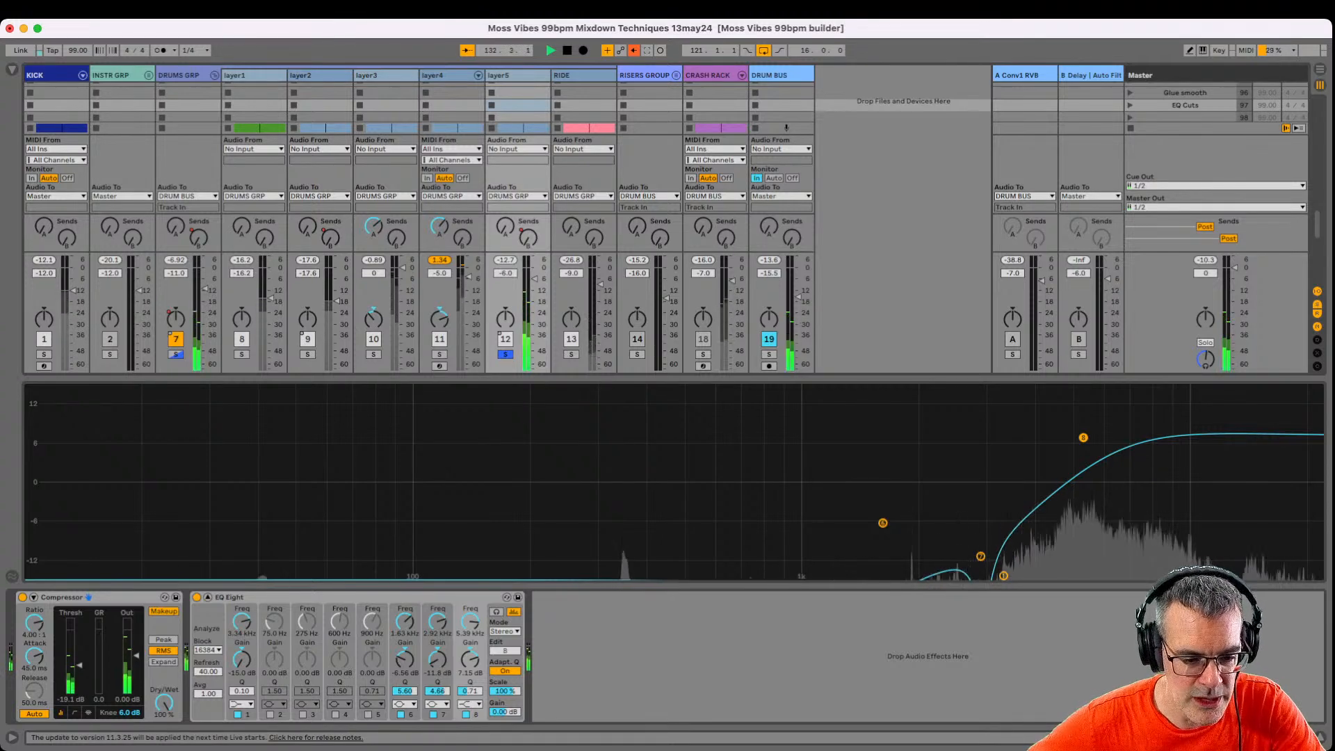
left_click(23, 597)
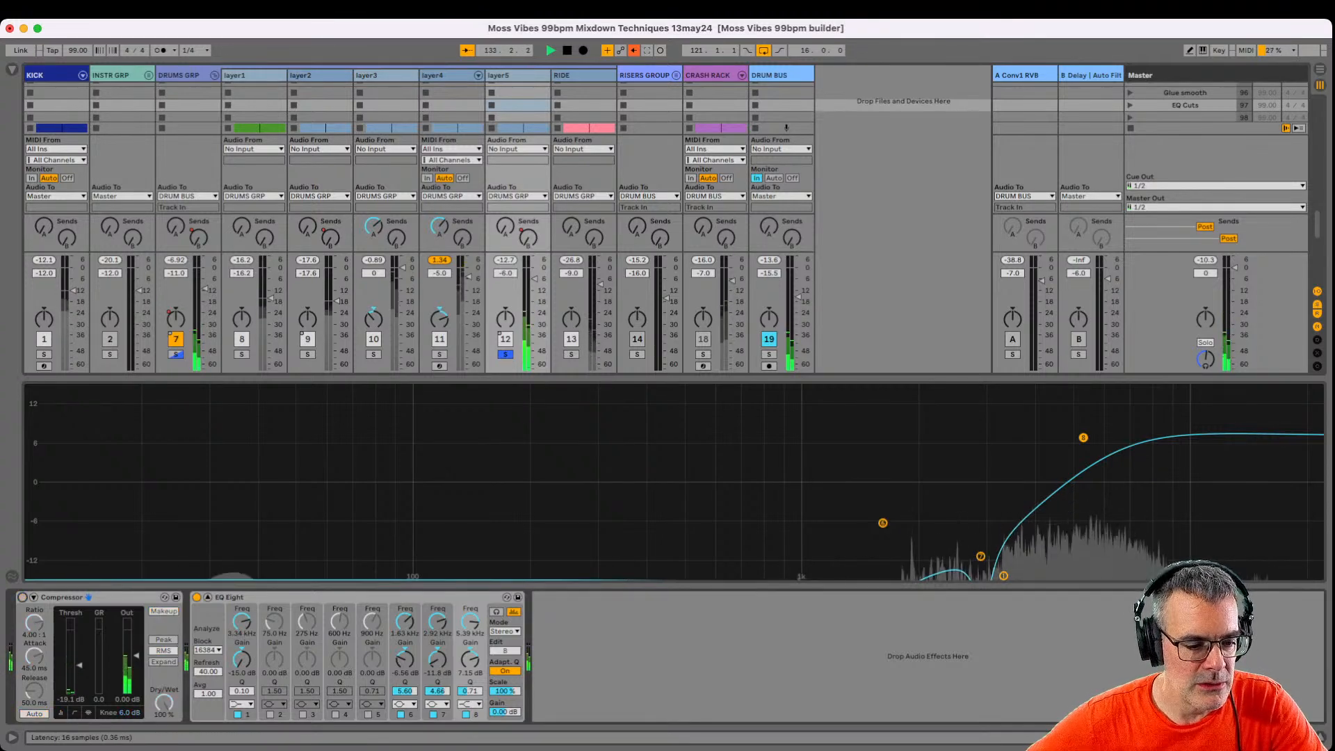
left_click(197, 597)
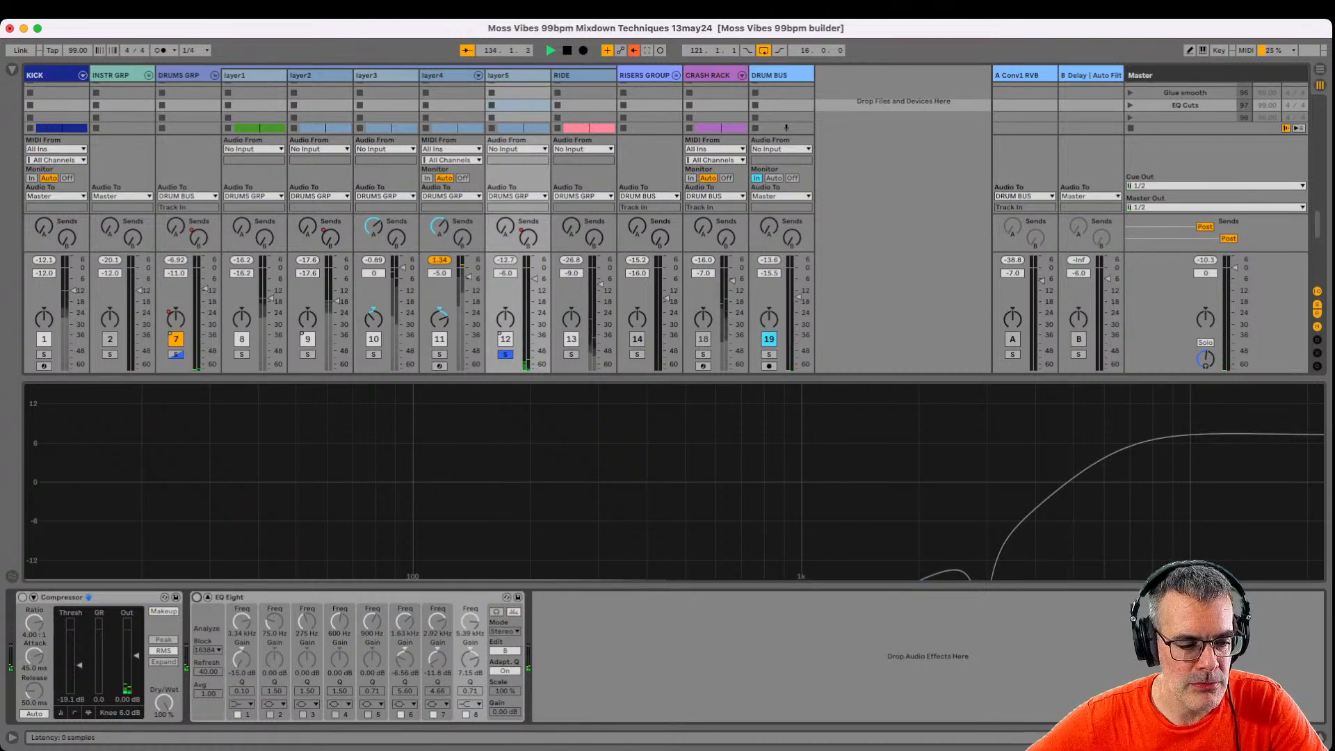
left_click(22, 598)
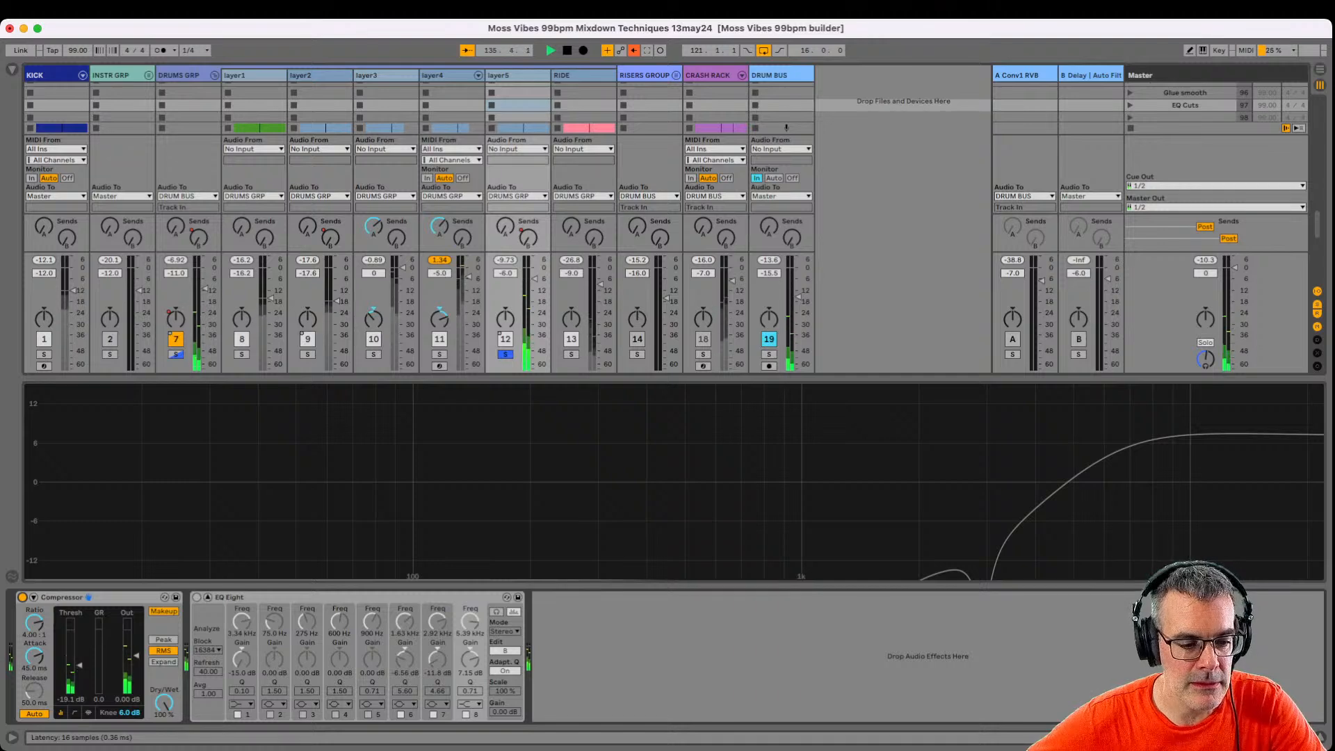
left_click(197, 597)
left_click(208, 597)
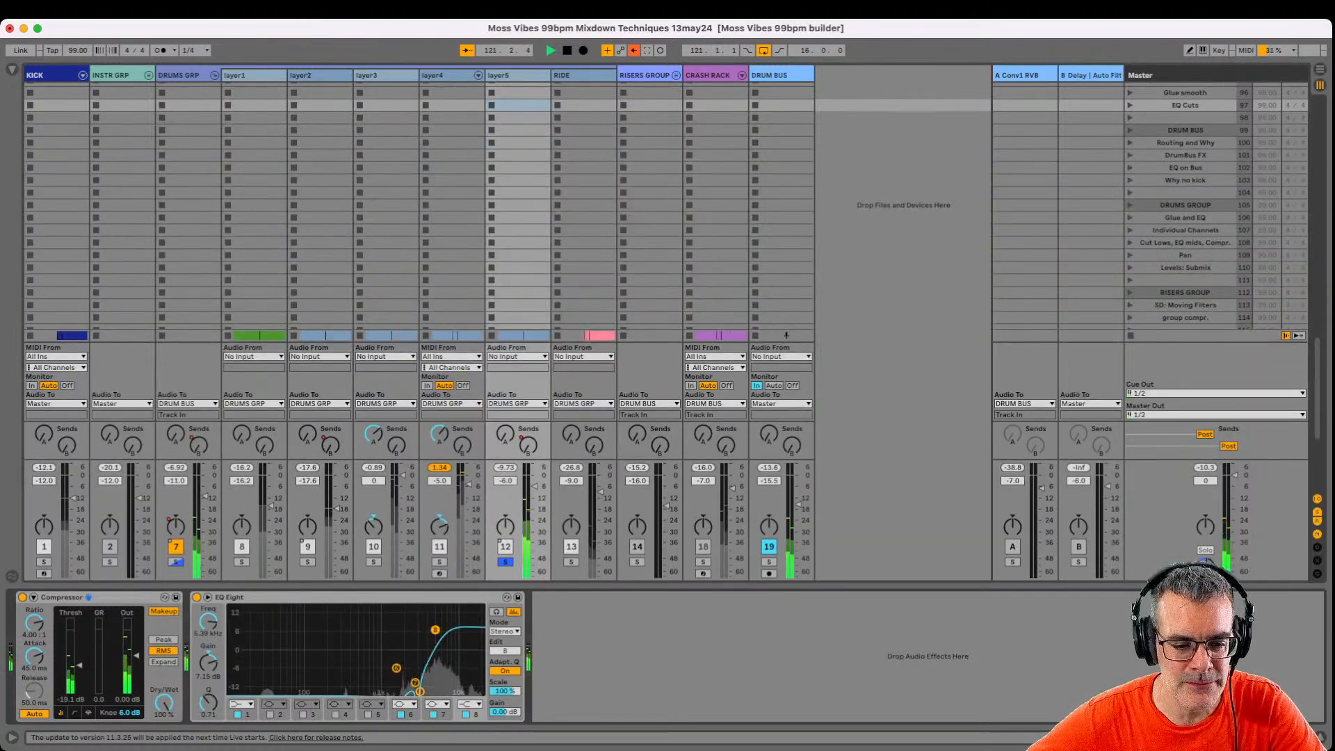
Switch on return A, raise layer5's send to the A reverb, and unsolo layer5.
left_click(506, 562)
left_click(506, 562)
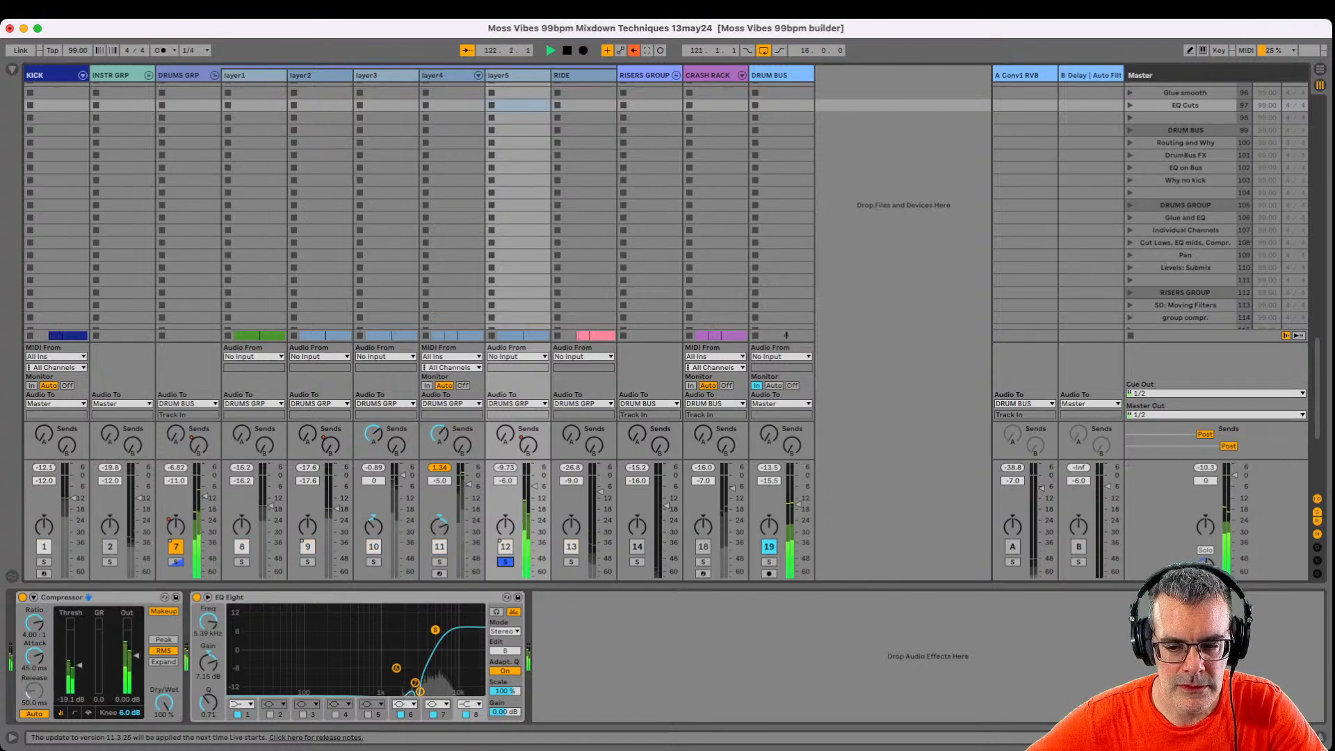
left_click(1013, 546)
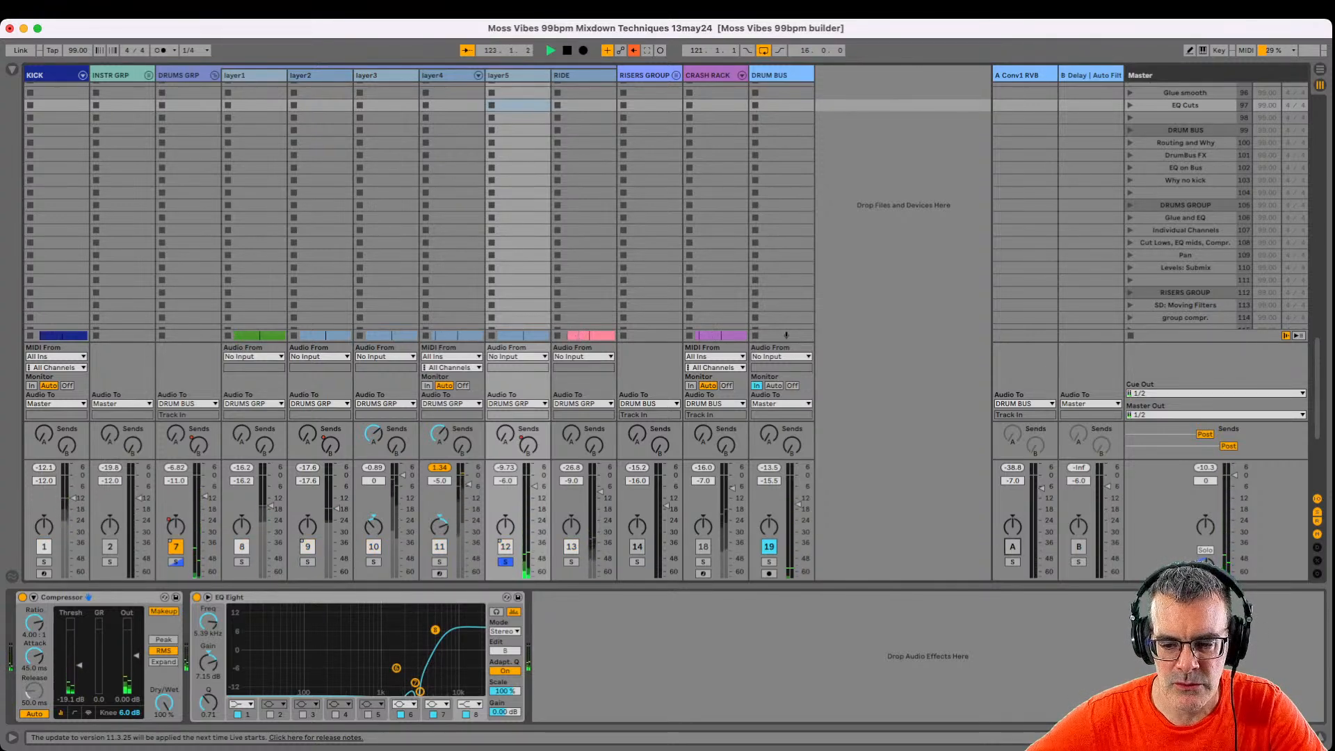
left_click_drag(506, 434, 505, 408)
left_click(505, 562)
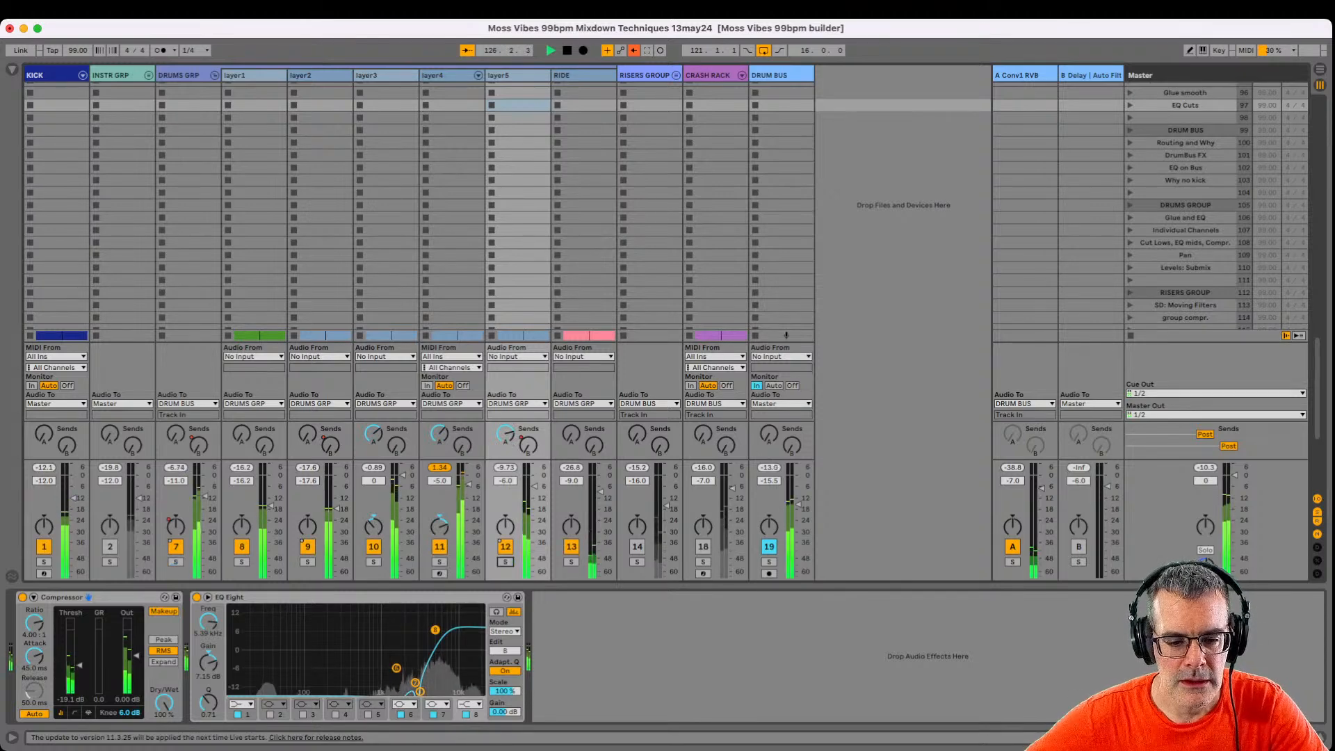
Solo the RIDE, exaggerate its low-pass Auto Filter's resonance to 100%, and bring it down to 32%.
left_click(571, 561)
left_click(571, 75)
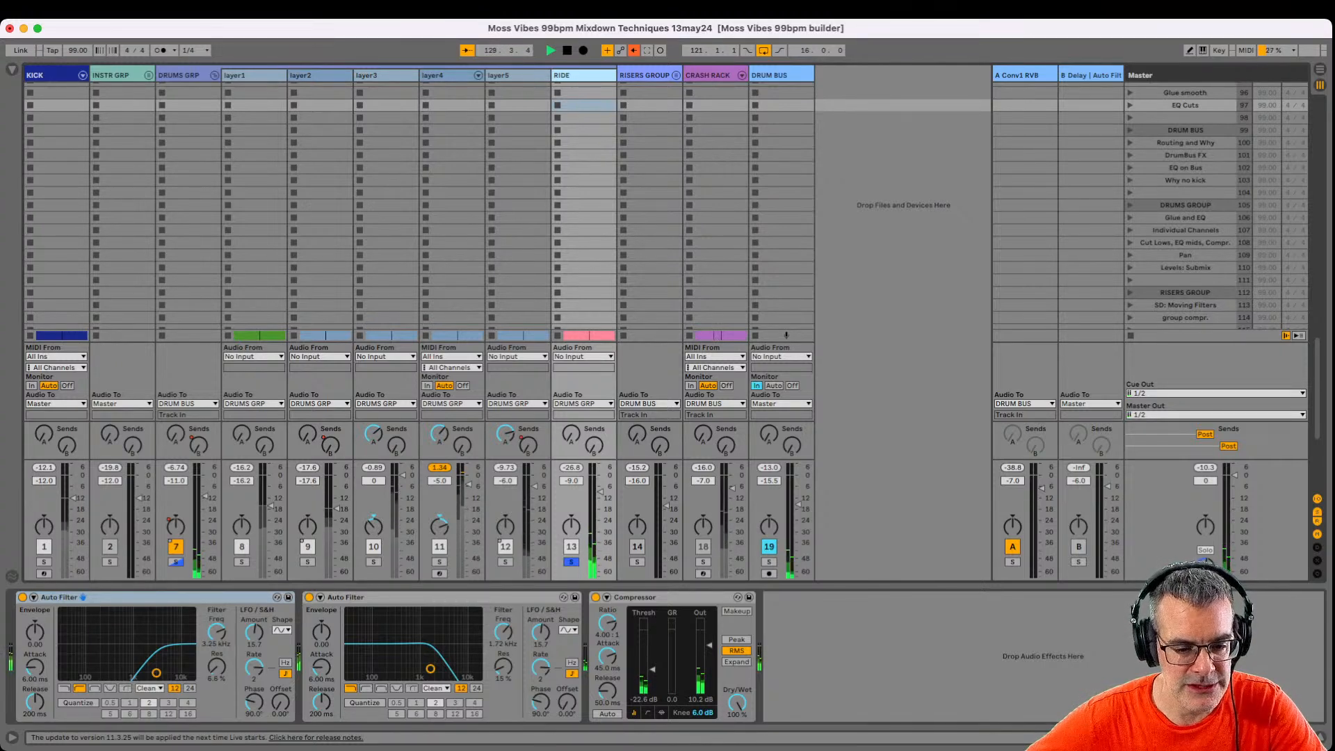
left_click_drag(503, 668, 503, 596)
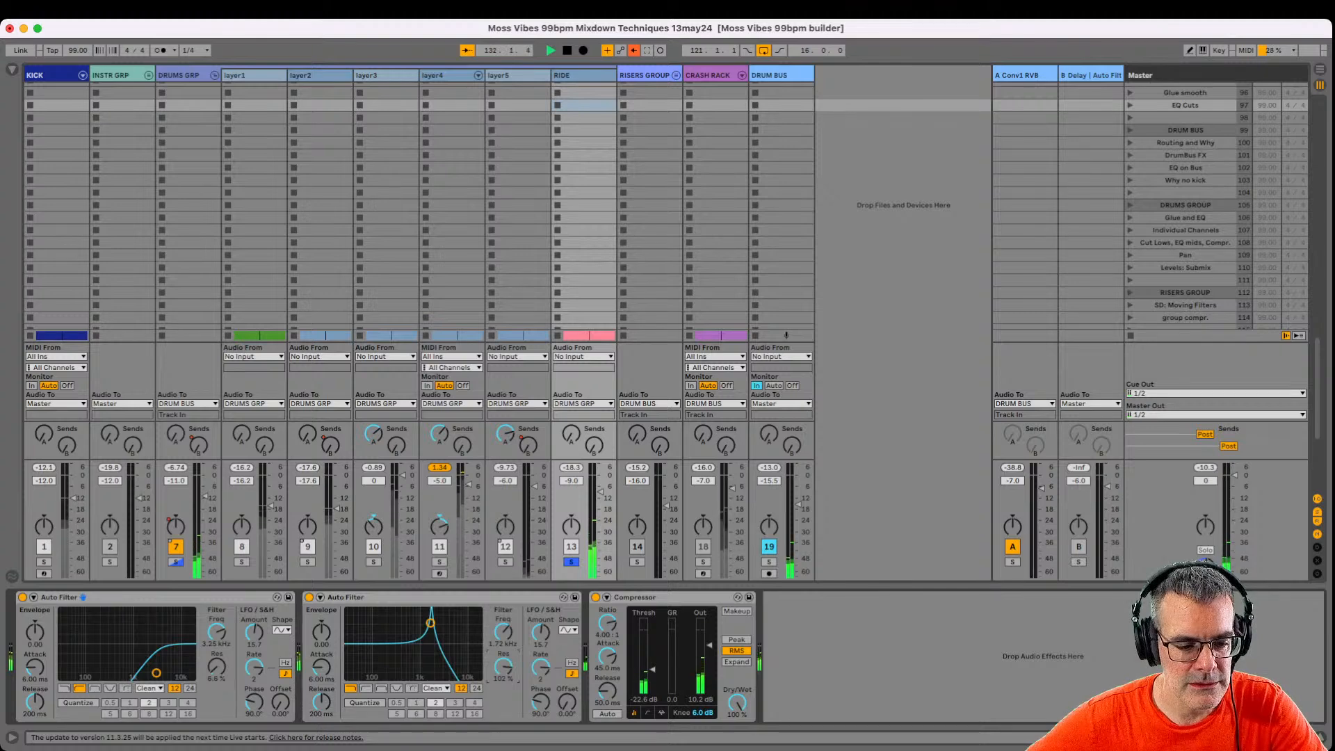
left_click_drag(502, 596, 503, 643)
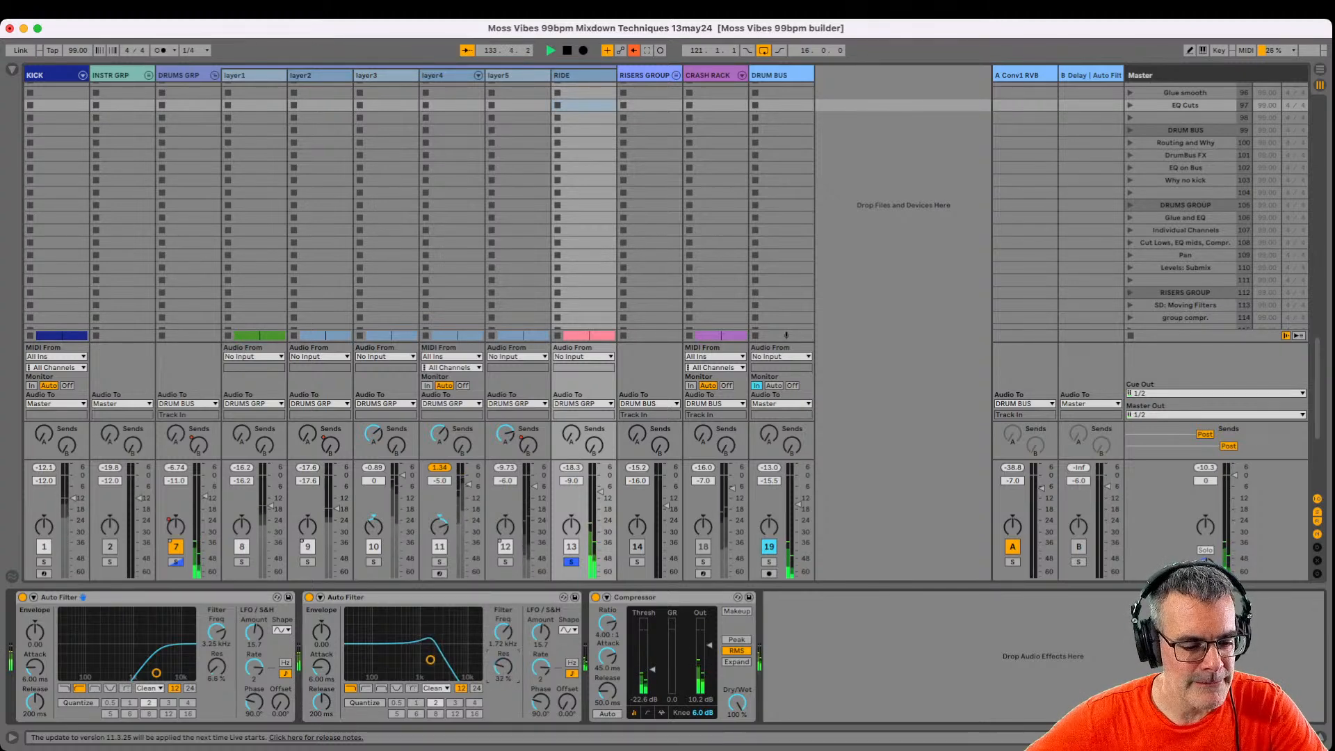
Exaggerate the resonance of the RIDE's high-pass Auto Filter to 83%, reduce it to 13%, and compare the filter off and on.
left_click_drag(157, 673, 156, 632)
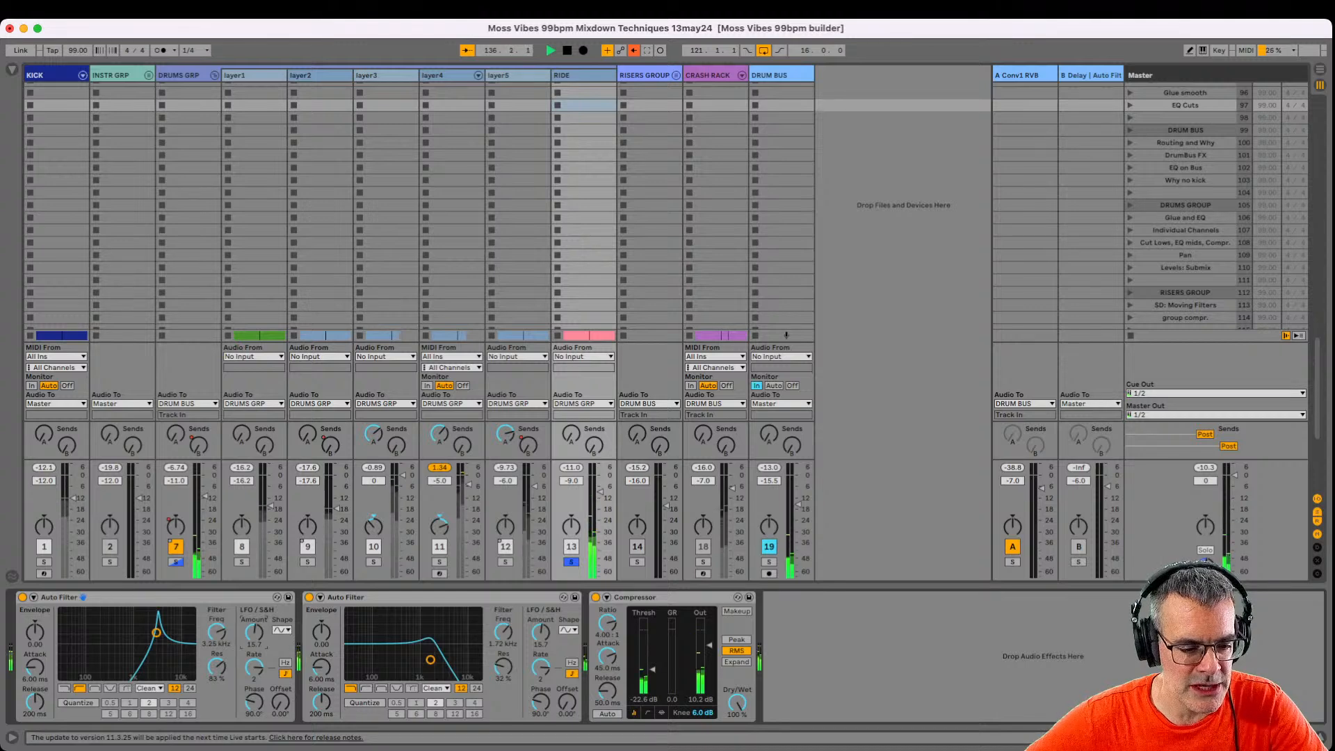
left_click_drag(156, 633, 157, 670)
left_click(23, 597)
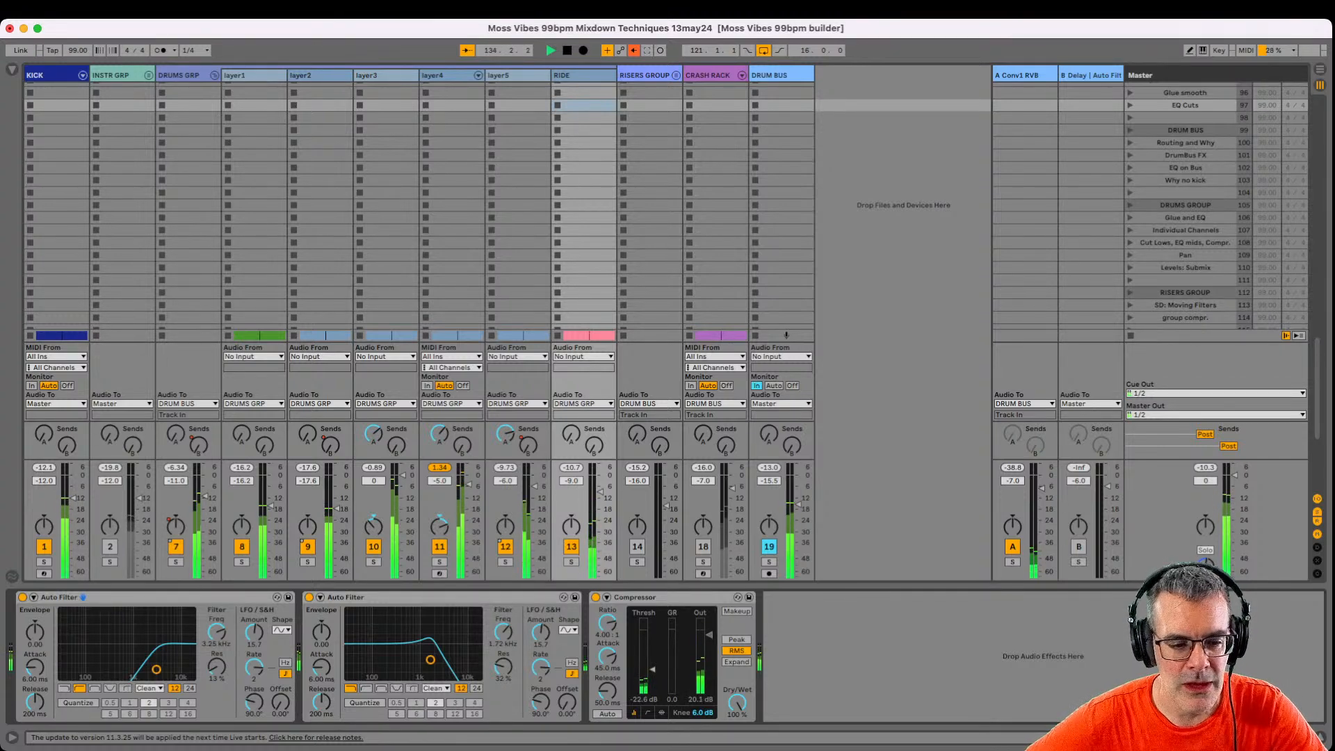
Review the effects on layer1 through layer5 and the RIDE one after another.
left_click(250, 75)
left_click(317, 75)
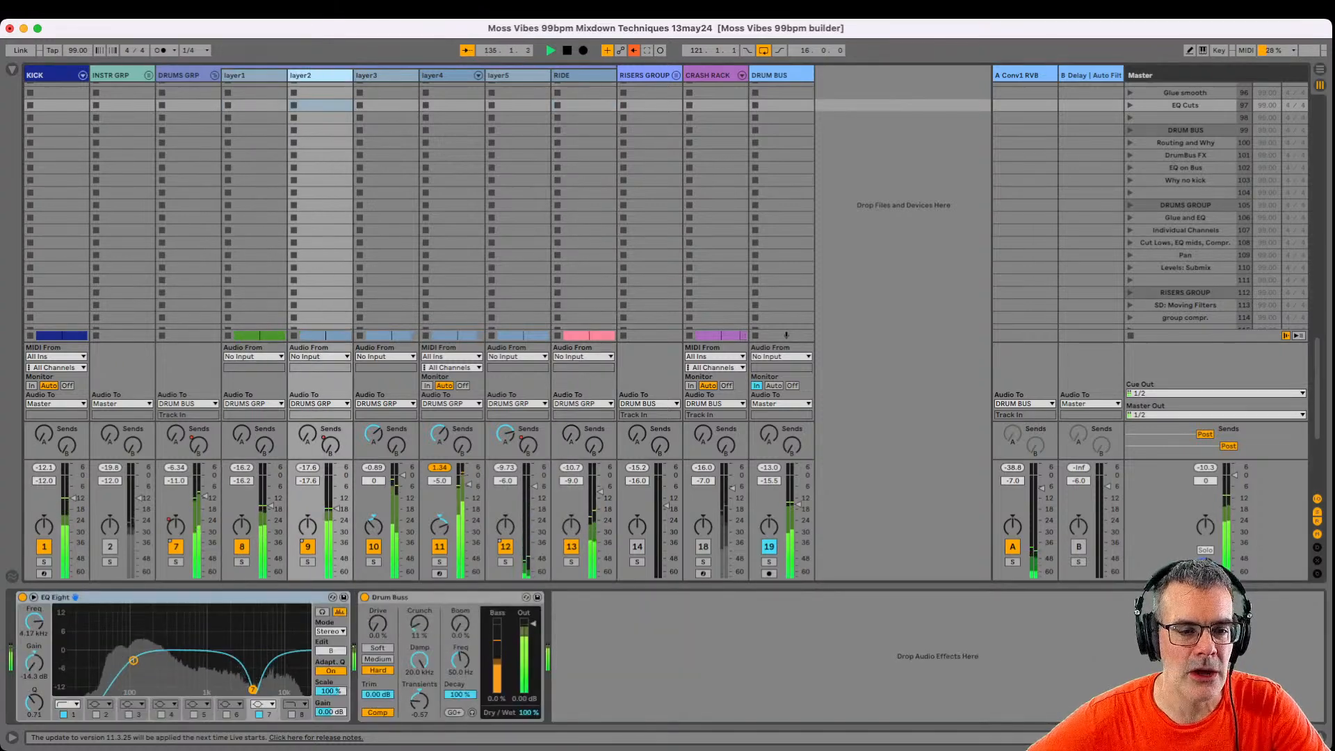
left_click(383, 75)
left_click(445, 75)
left_click(513, 76)
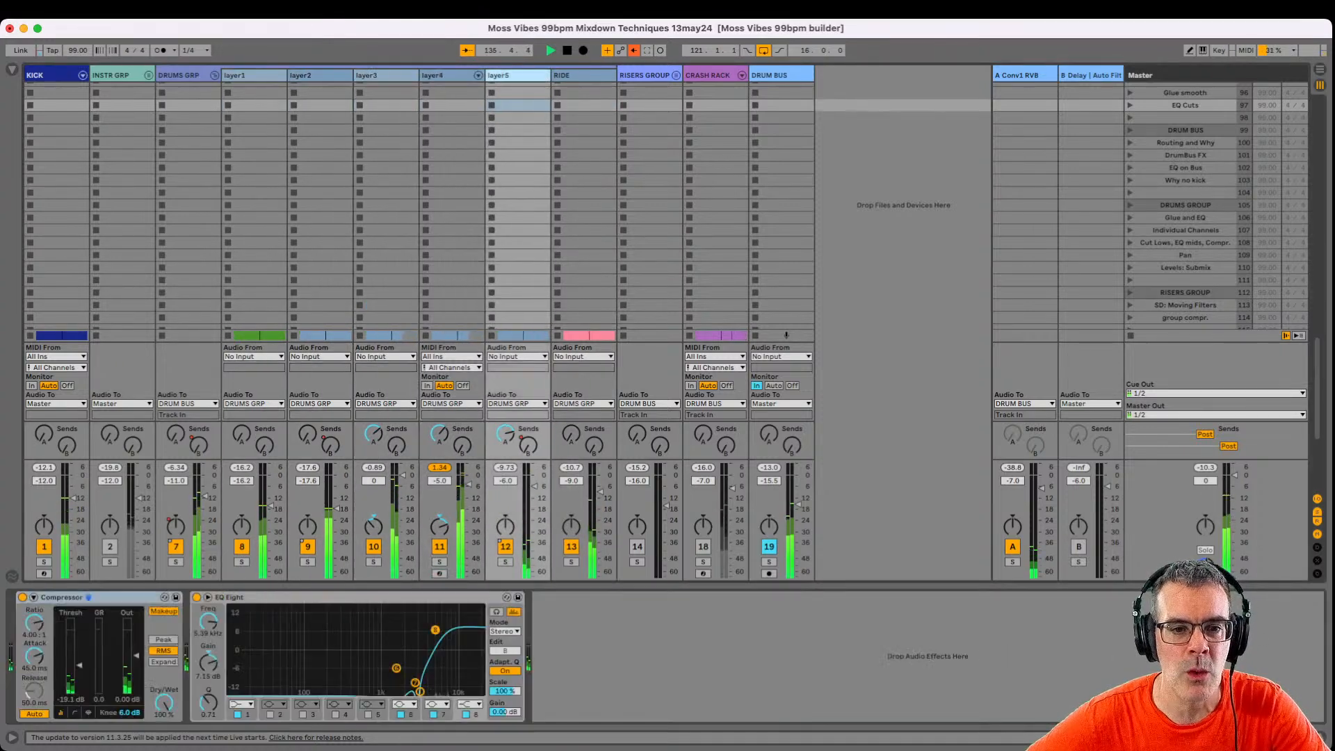
left_click(580, 75)
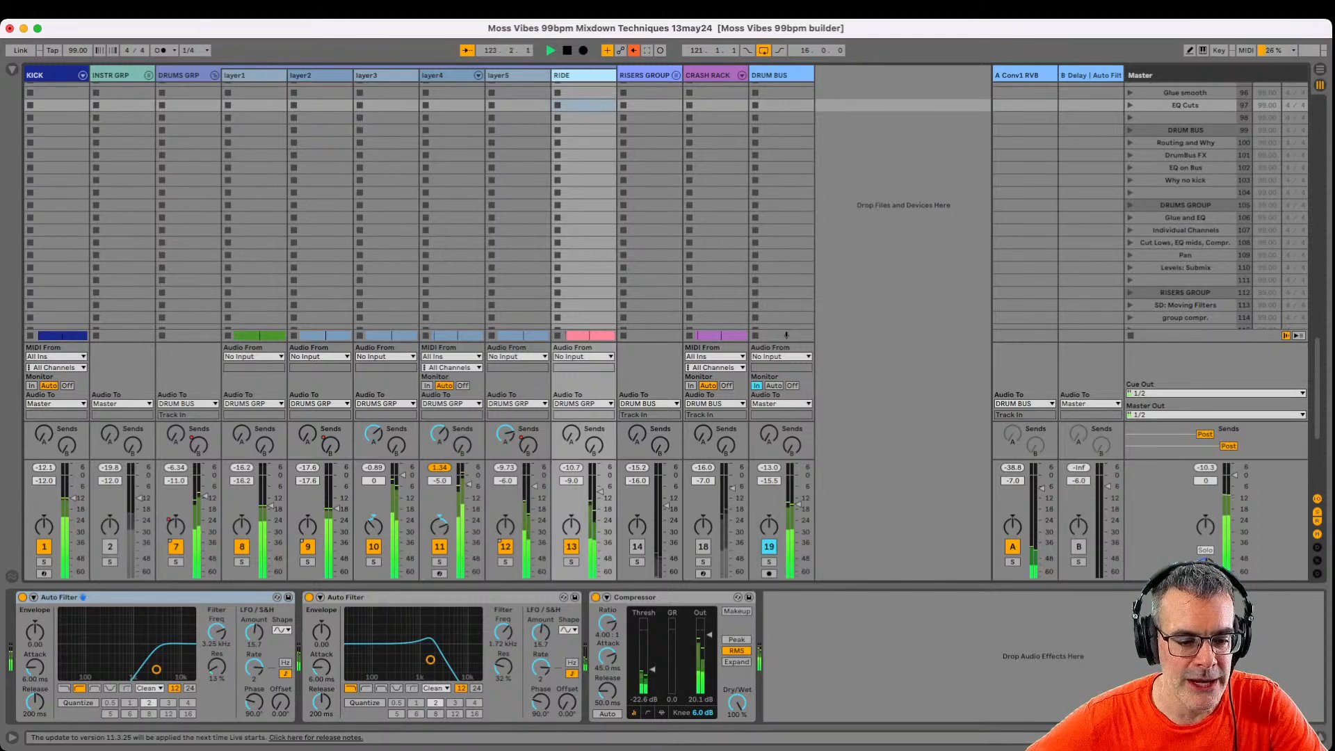
Solo layer3 and layer4 separately and together to compare their panning, leaving both soloed.
left_click(374, 561)
left_click(439, 561)
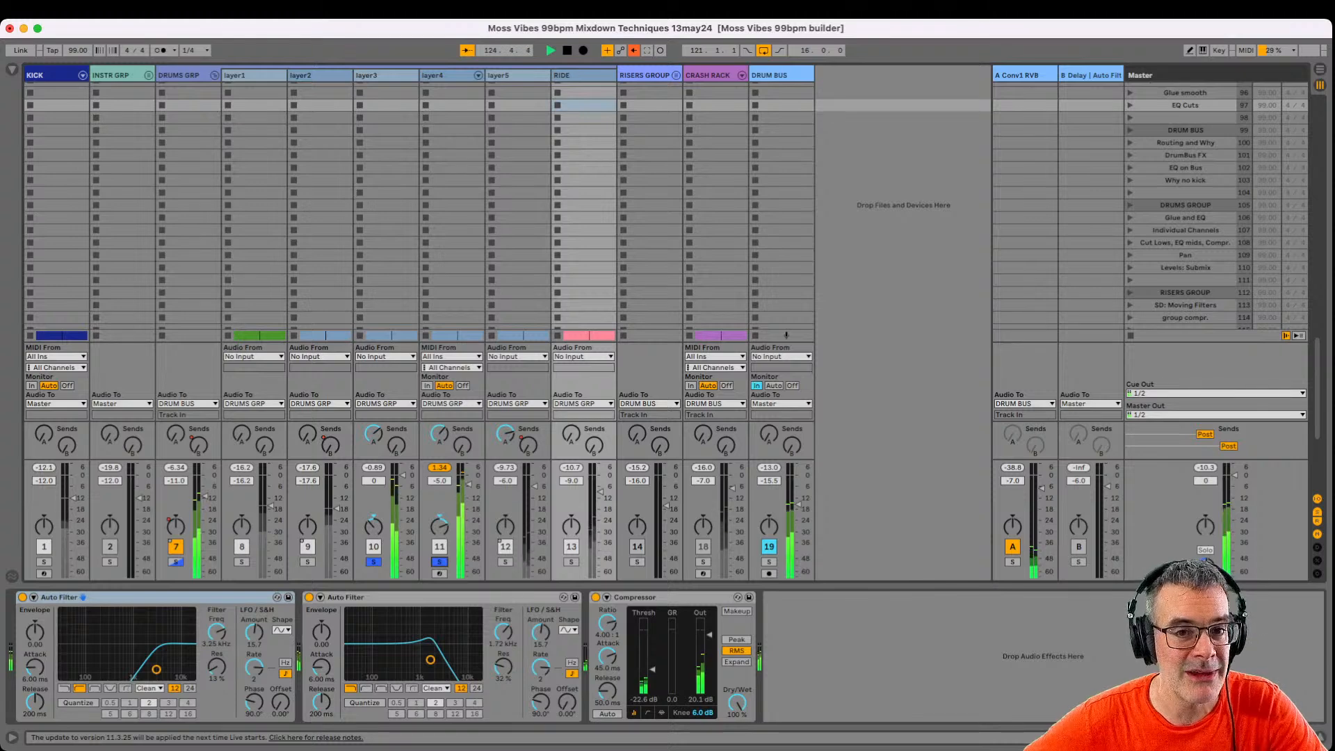
left_click(439, 561)
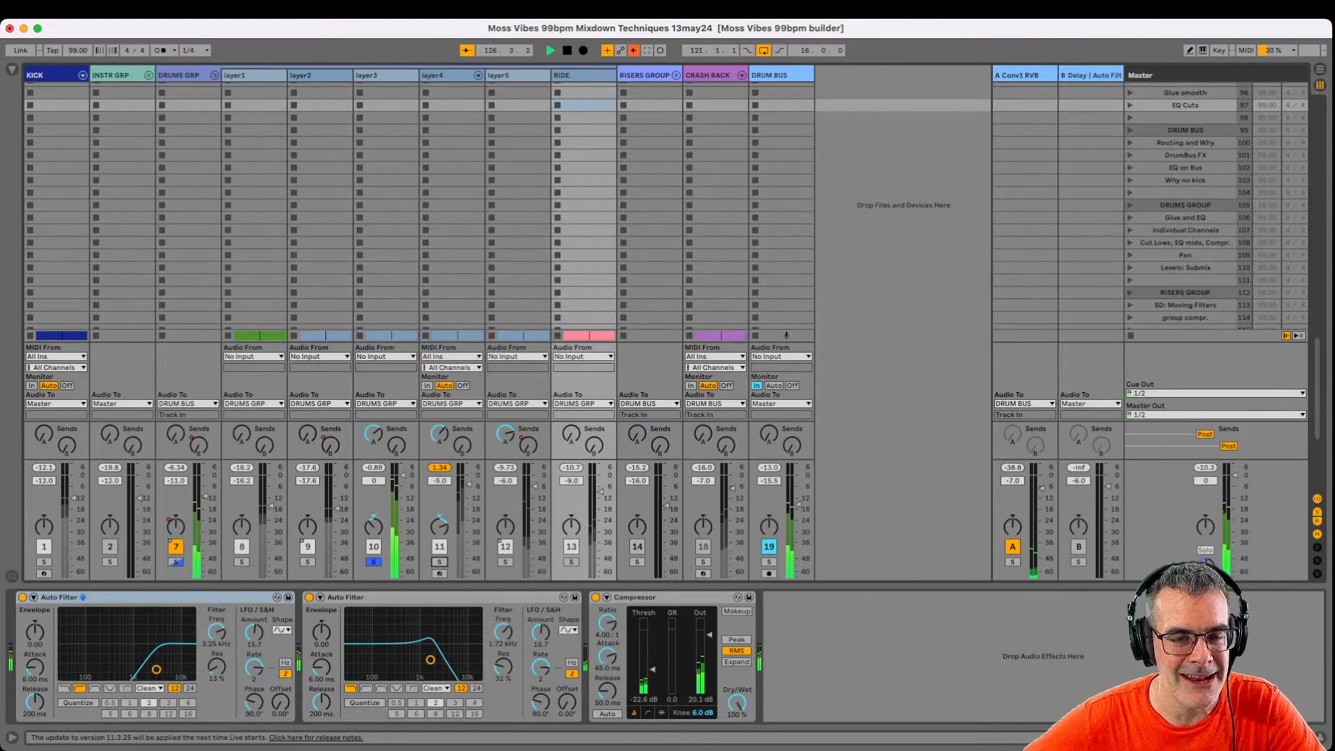
left_click(440, 562)
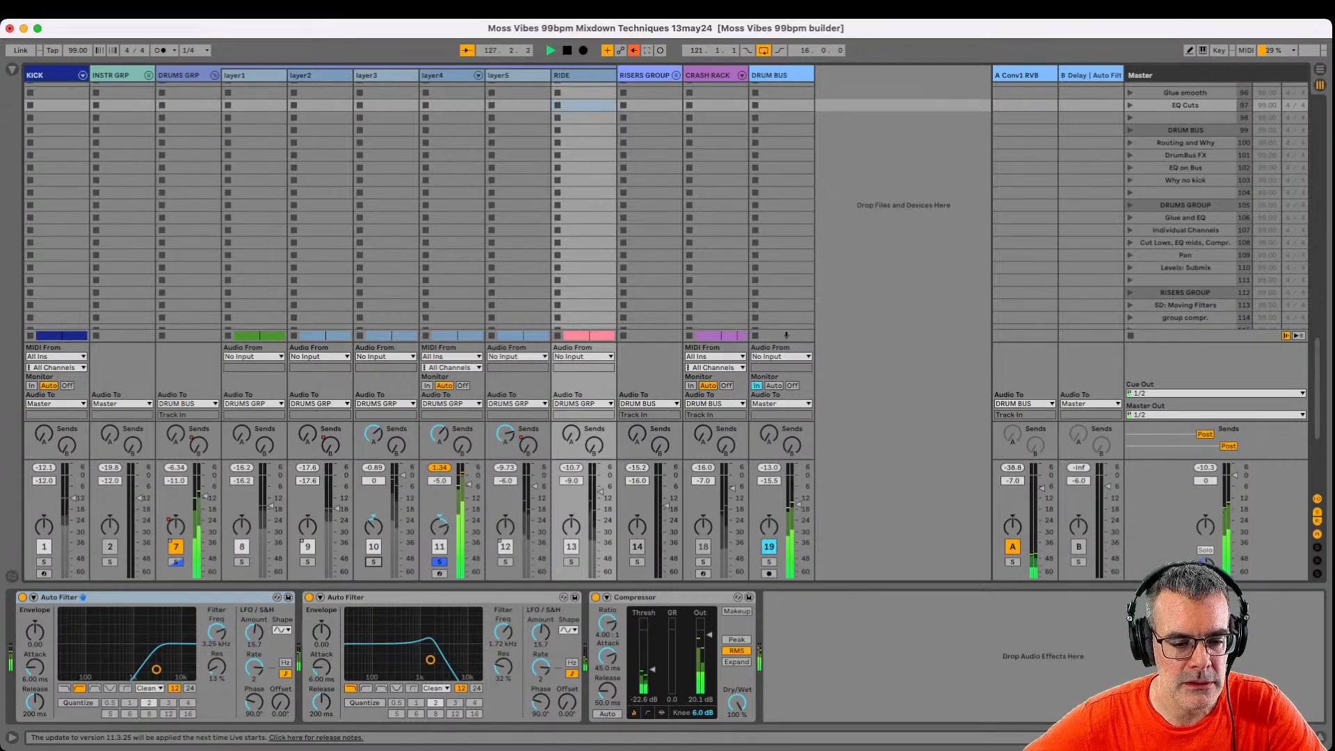
left_click(373, 562, "super")
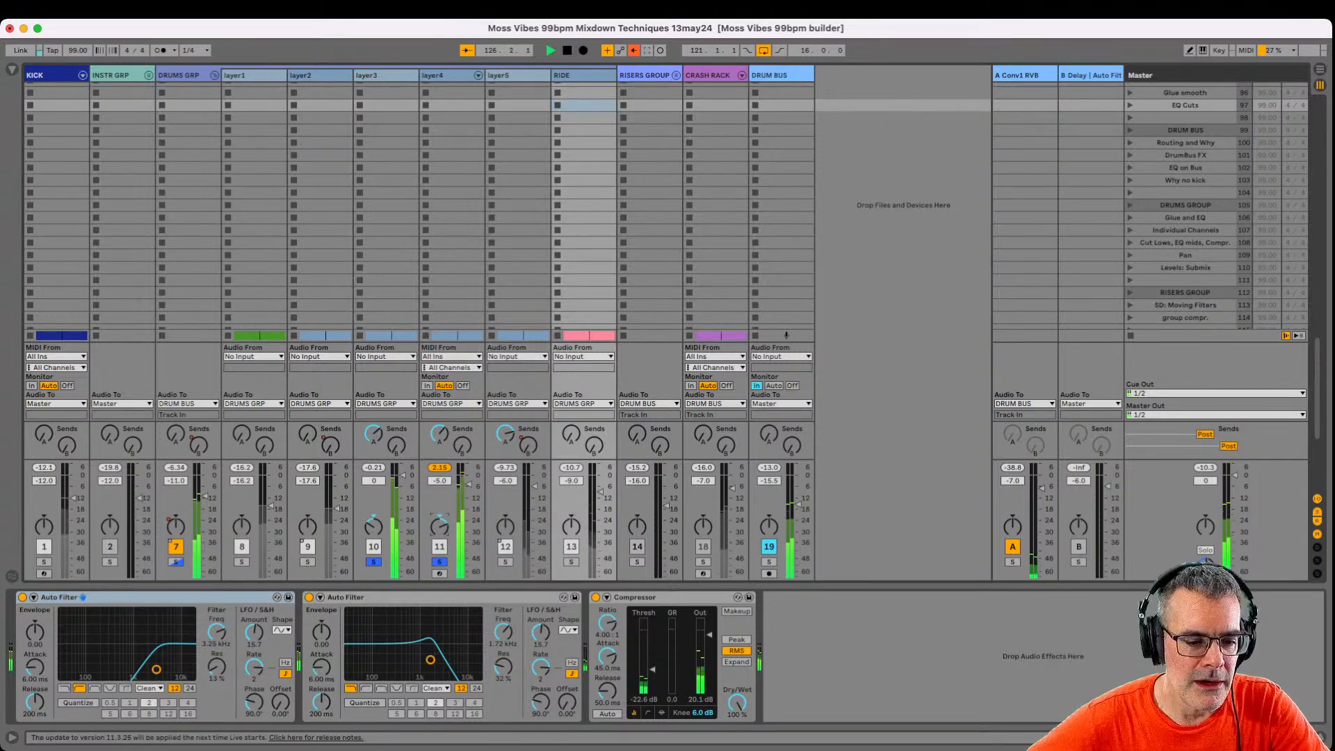
Unsolo layer3 and layer4, solo layer1 and layer2 together, compare them with layer1 alone, and clear both solos.
left_click(374, 561)
left_click(439, 562)
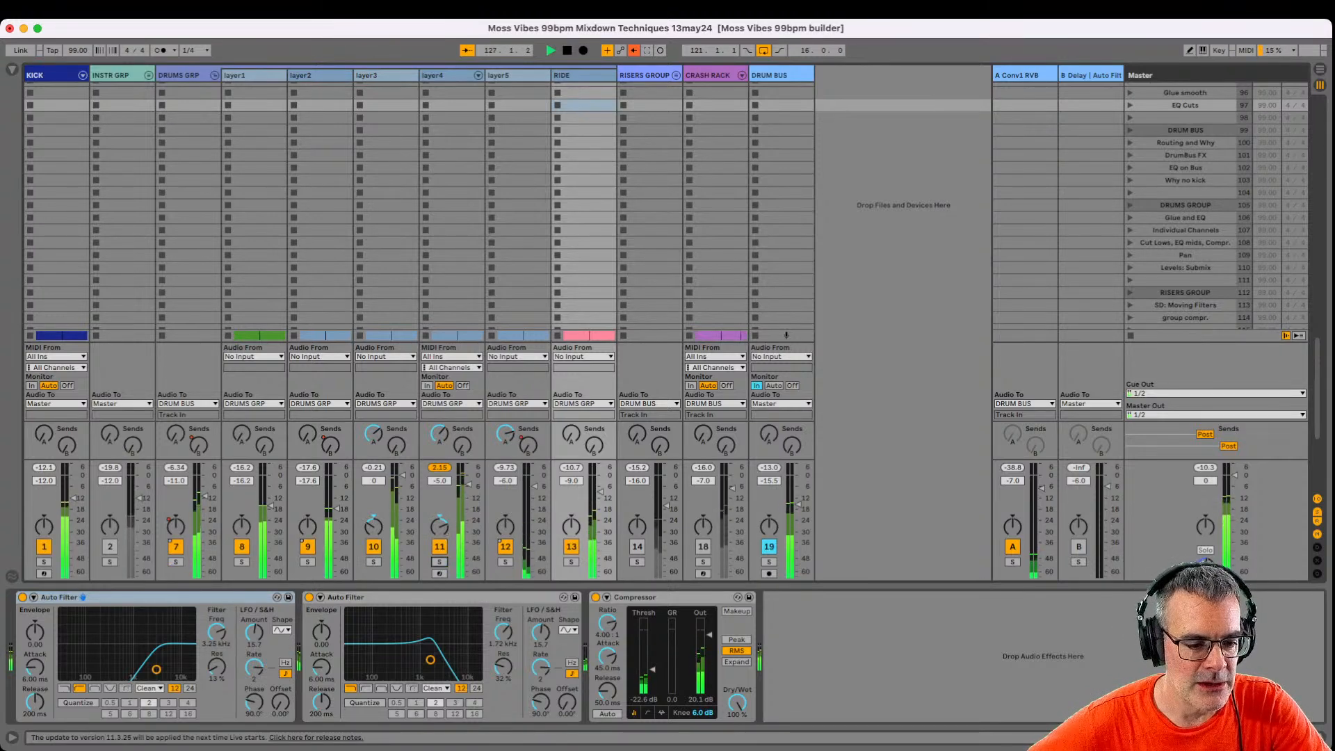
left_click(307, 561)
left_click(242, 562)
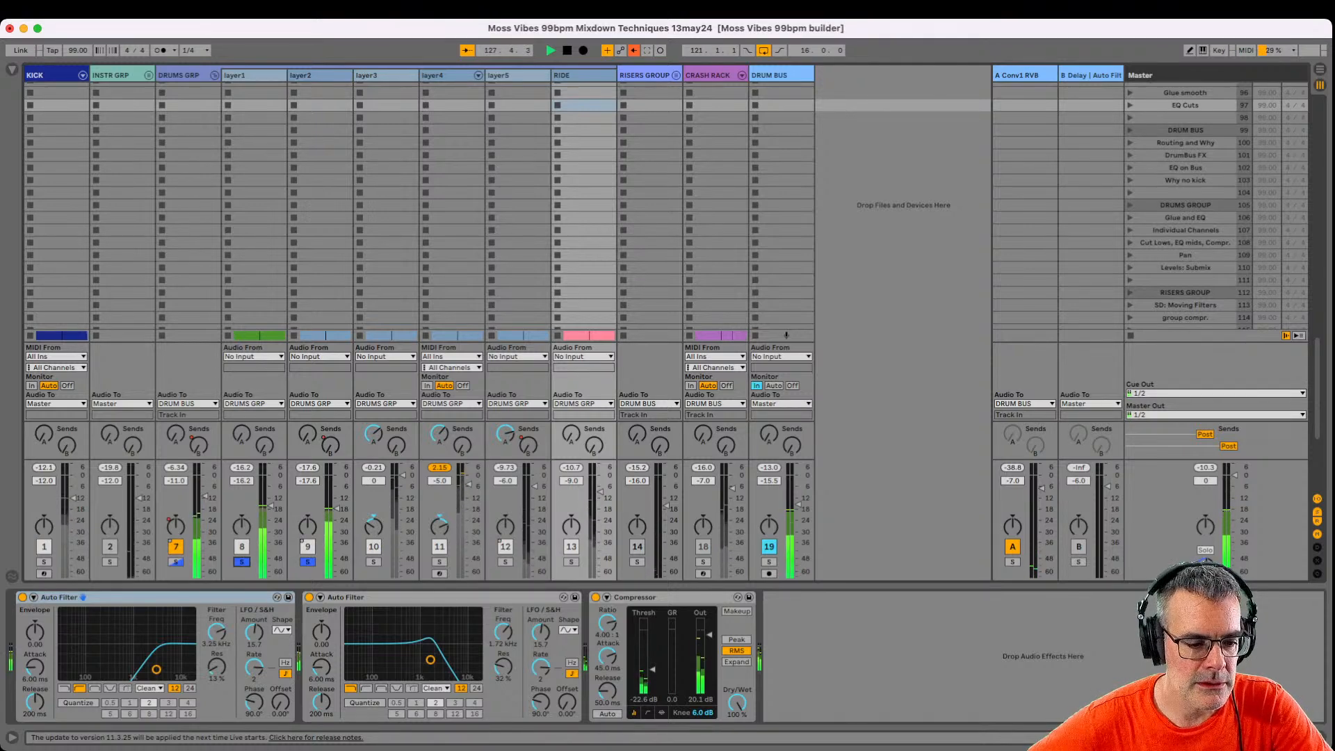
left_click(241, 562)
left_click(242, 562)
left_click(307, 562)
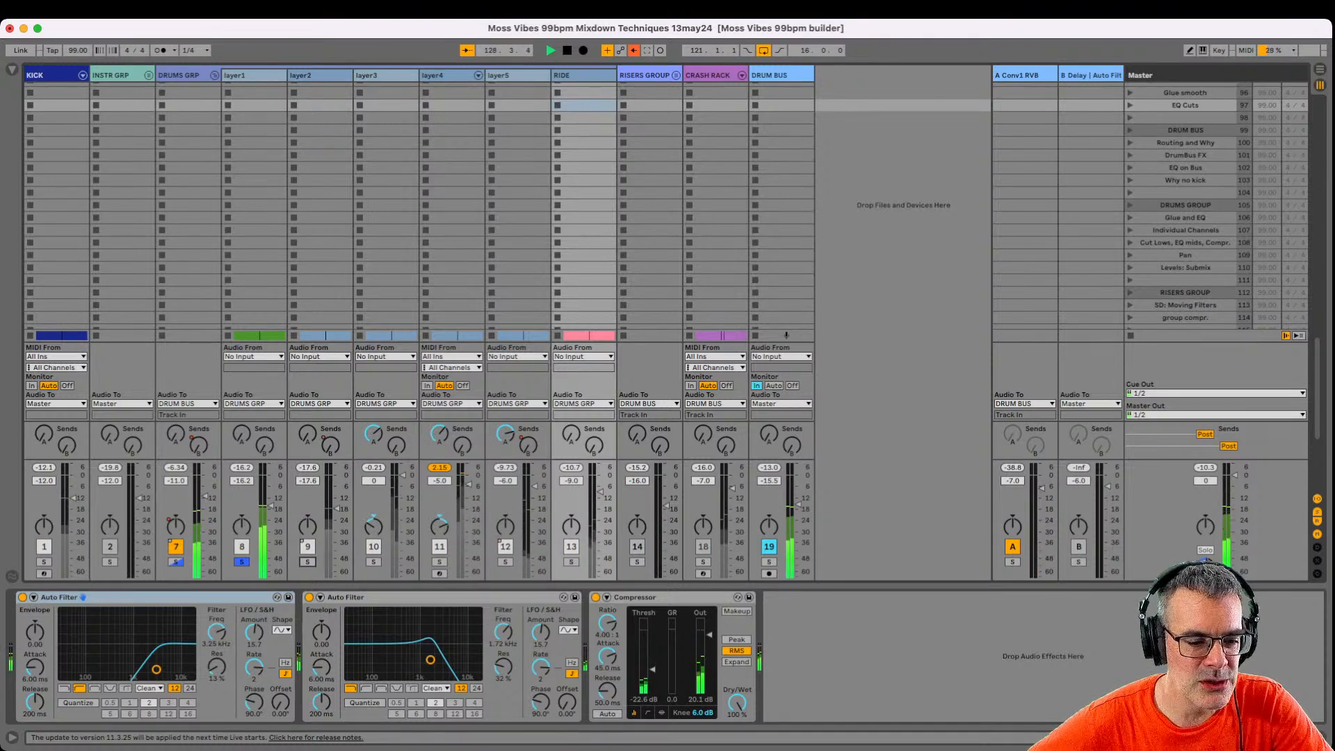
left_click(242, 562)
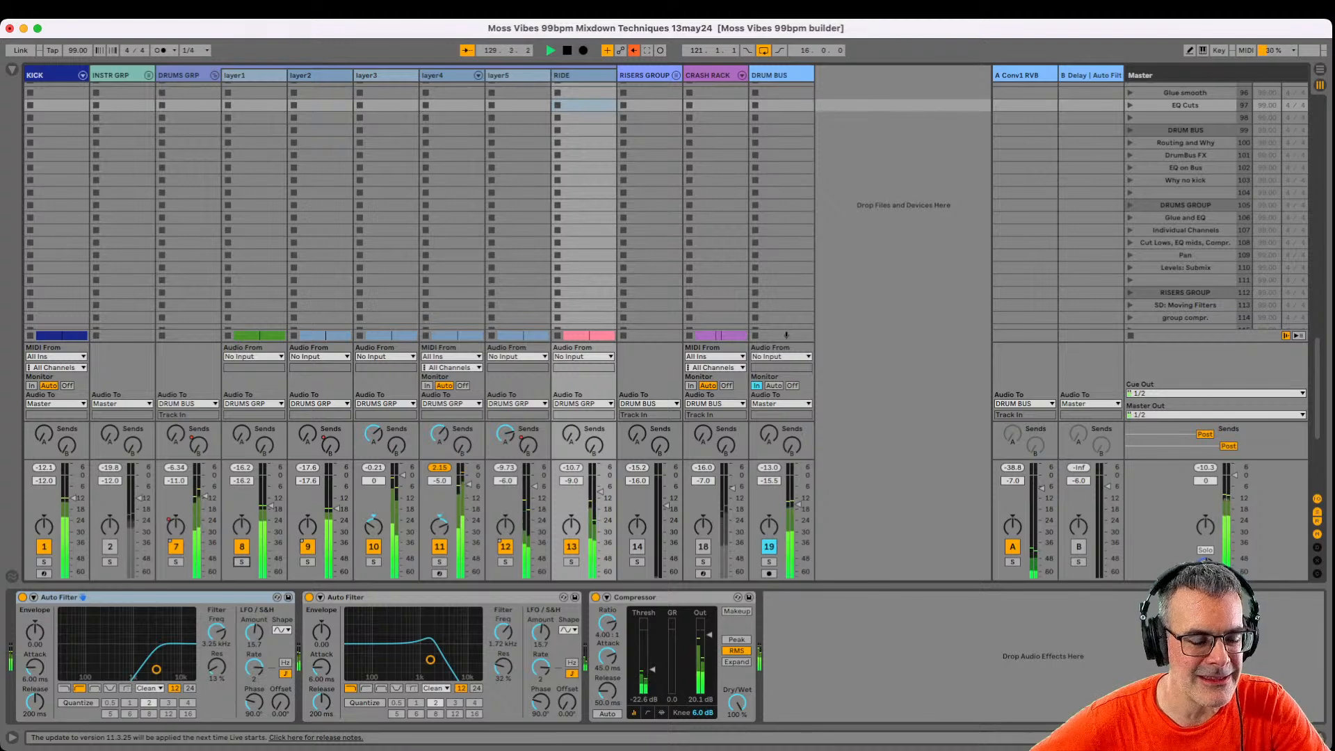
Show the arrangement without the track I/O section, play the soloed DRUMS GRP from bar 89, and reset layer1's panning to centre.
key("Tab")
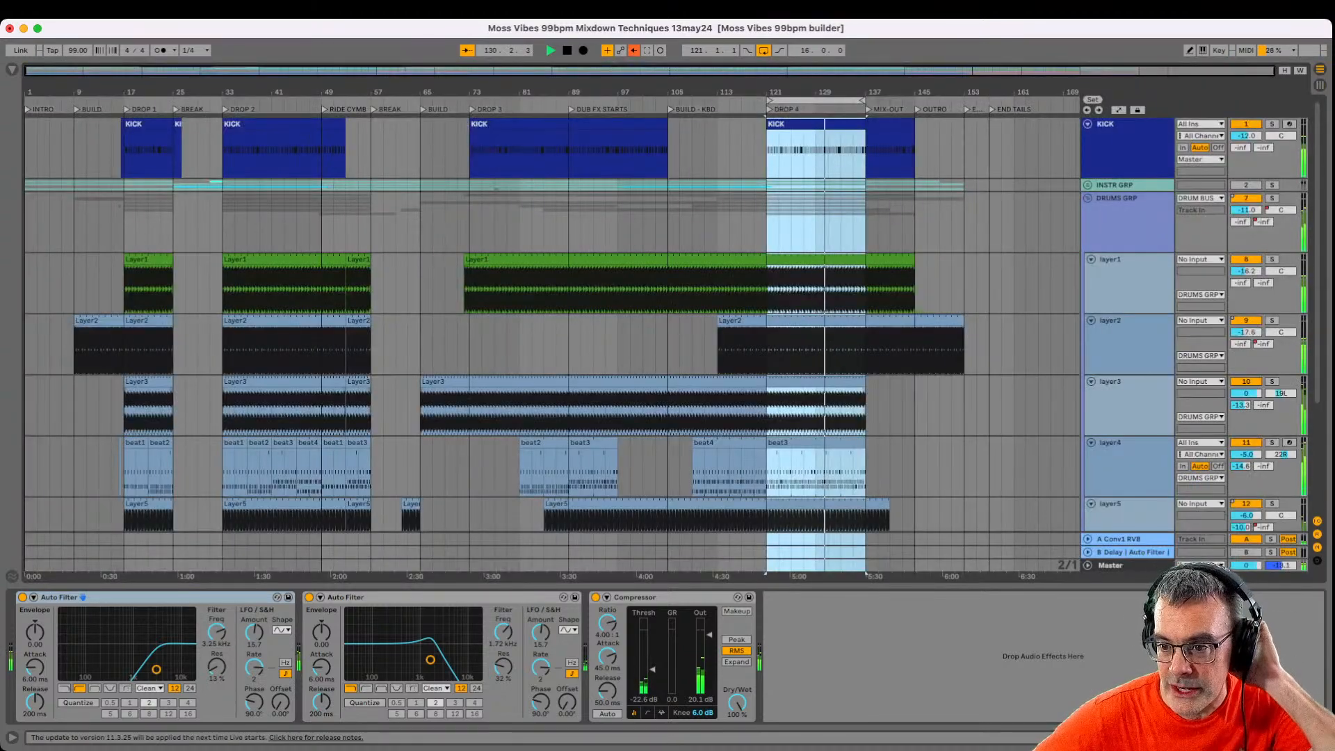
key("super+alt+i")
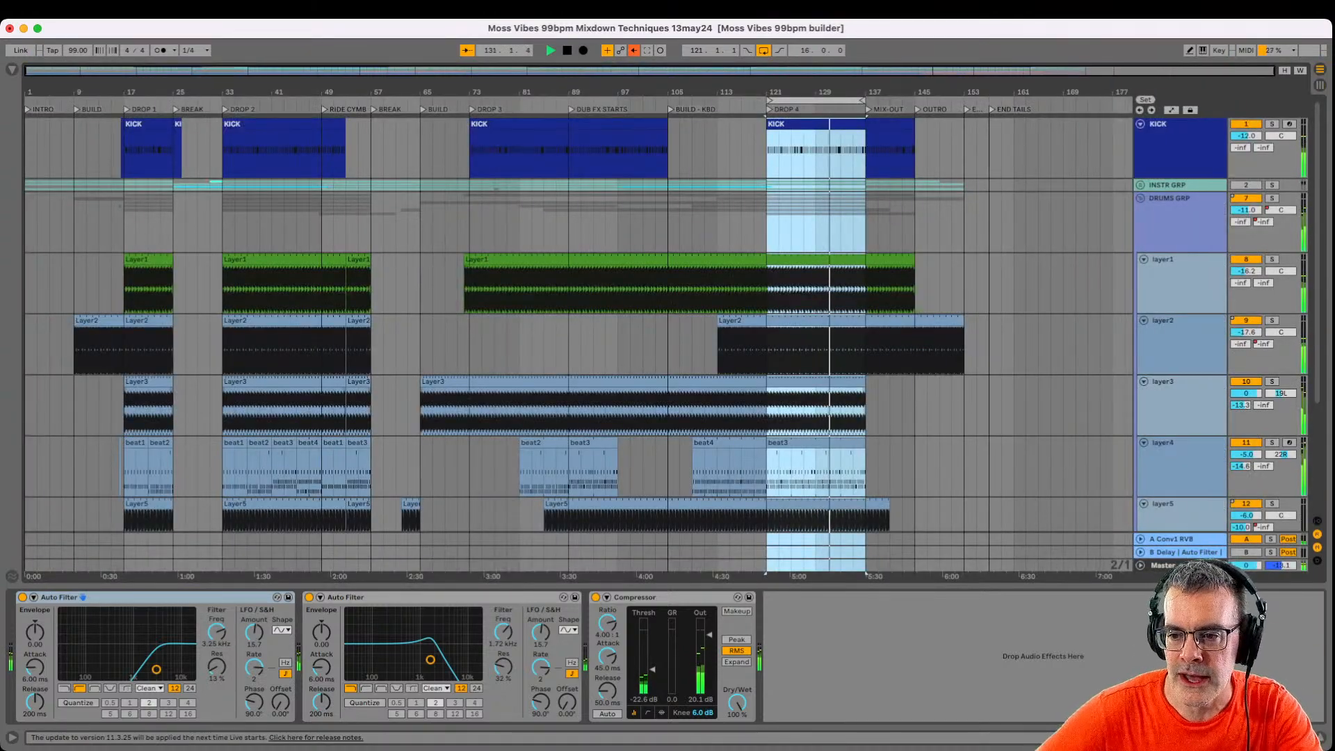
left_click(630, 344)
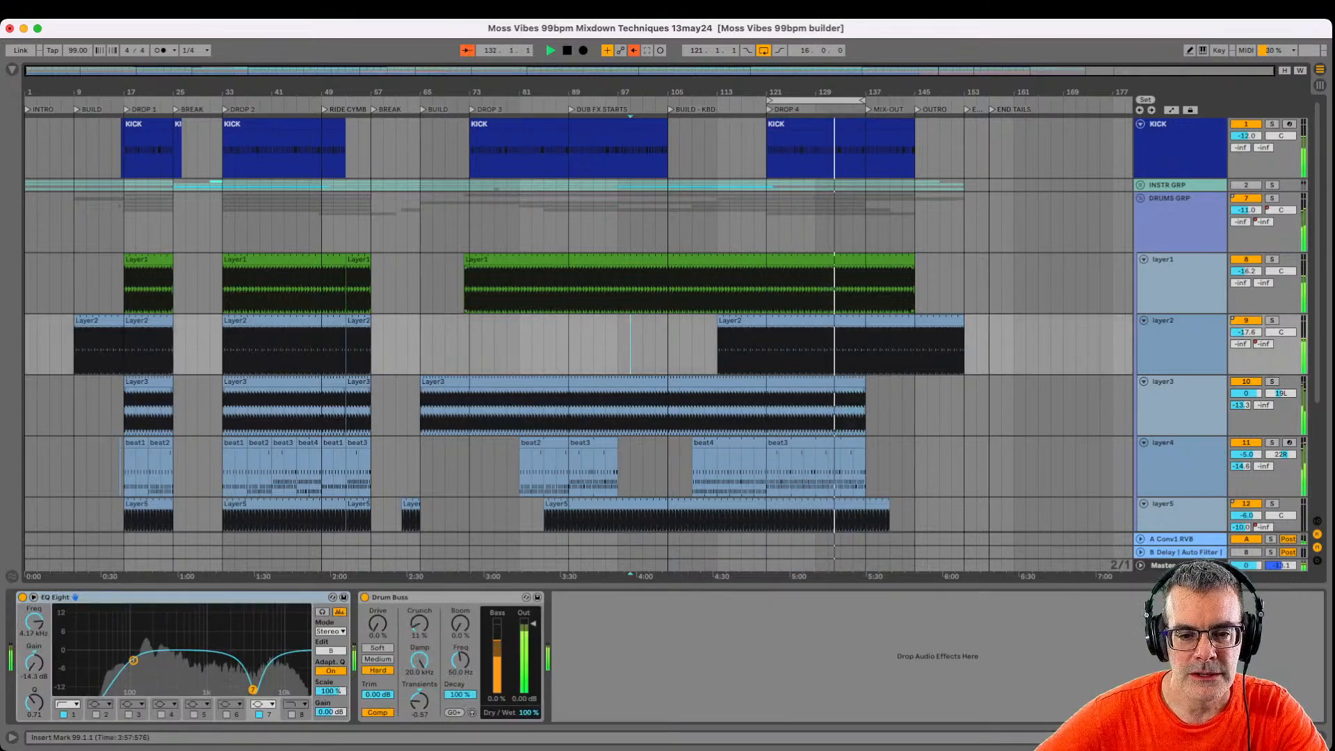
key("space")
left_click(569, 285)
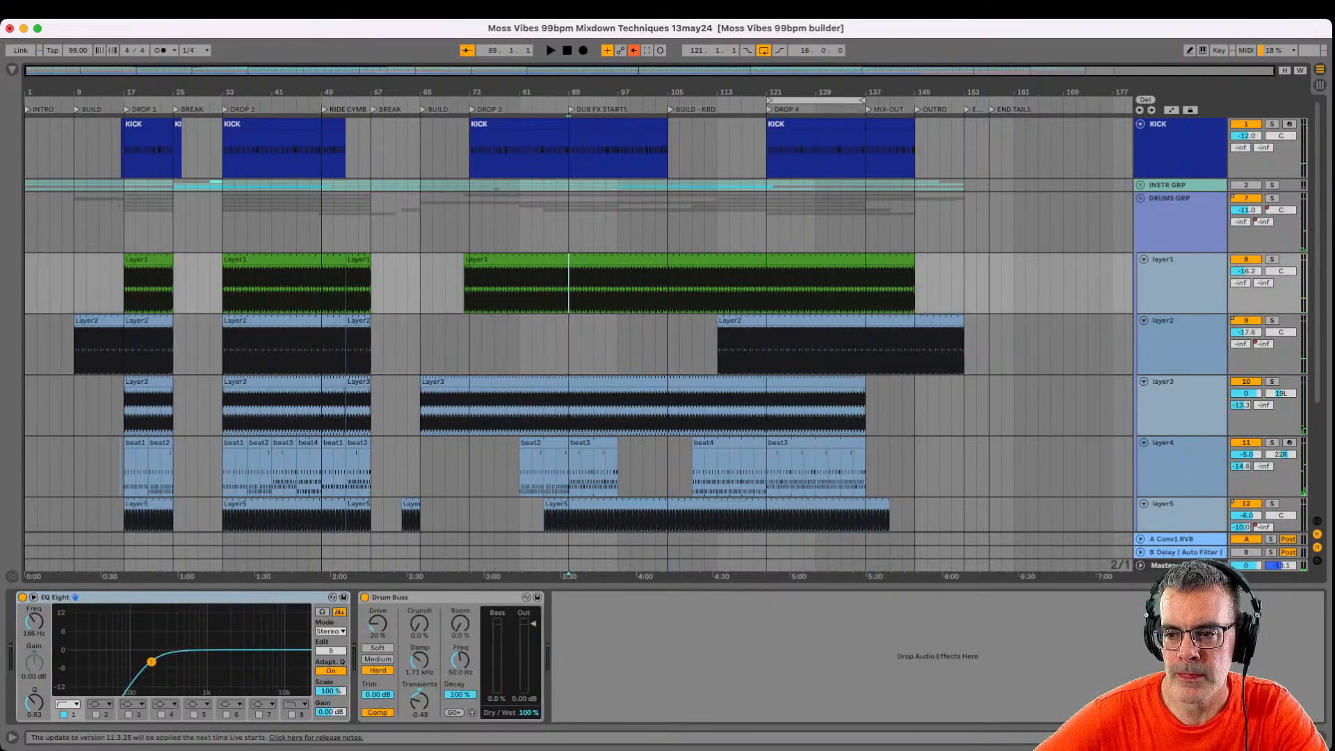
left_click(1272, 198)
key("space")
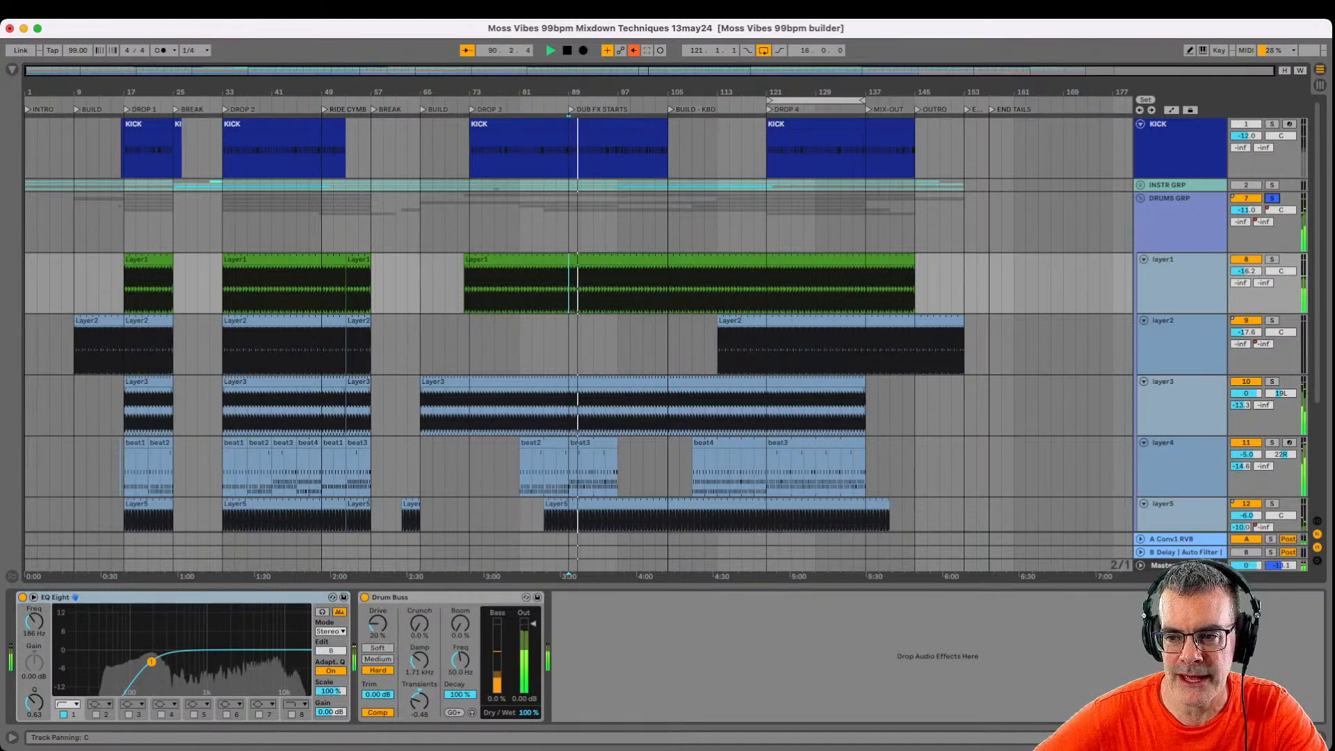
left_click_drag(1280, 272, 1281, 280)
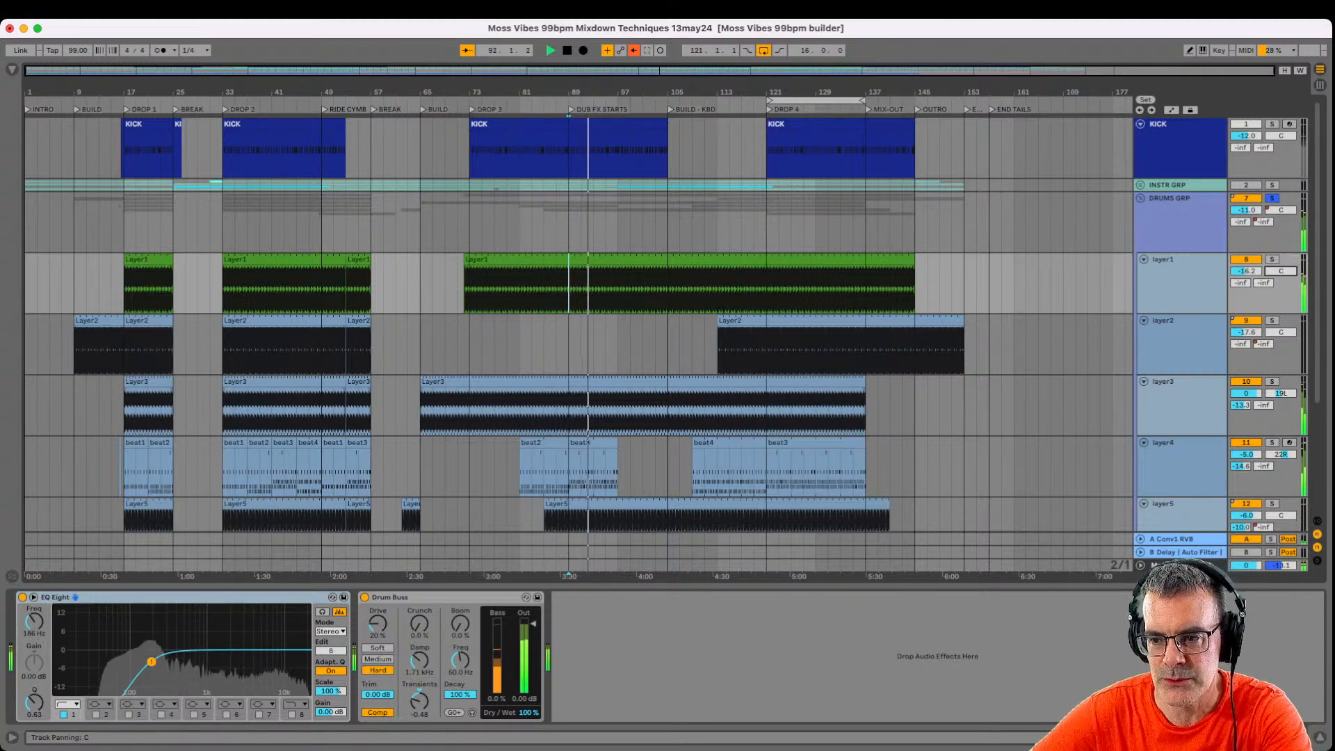
double_click(1281, 271)
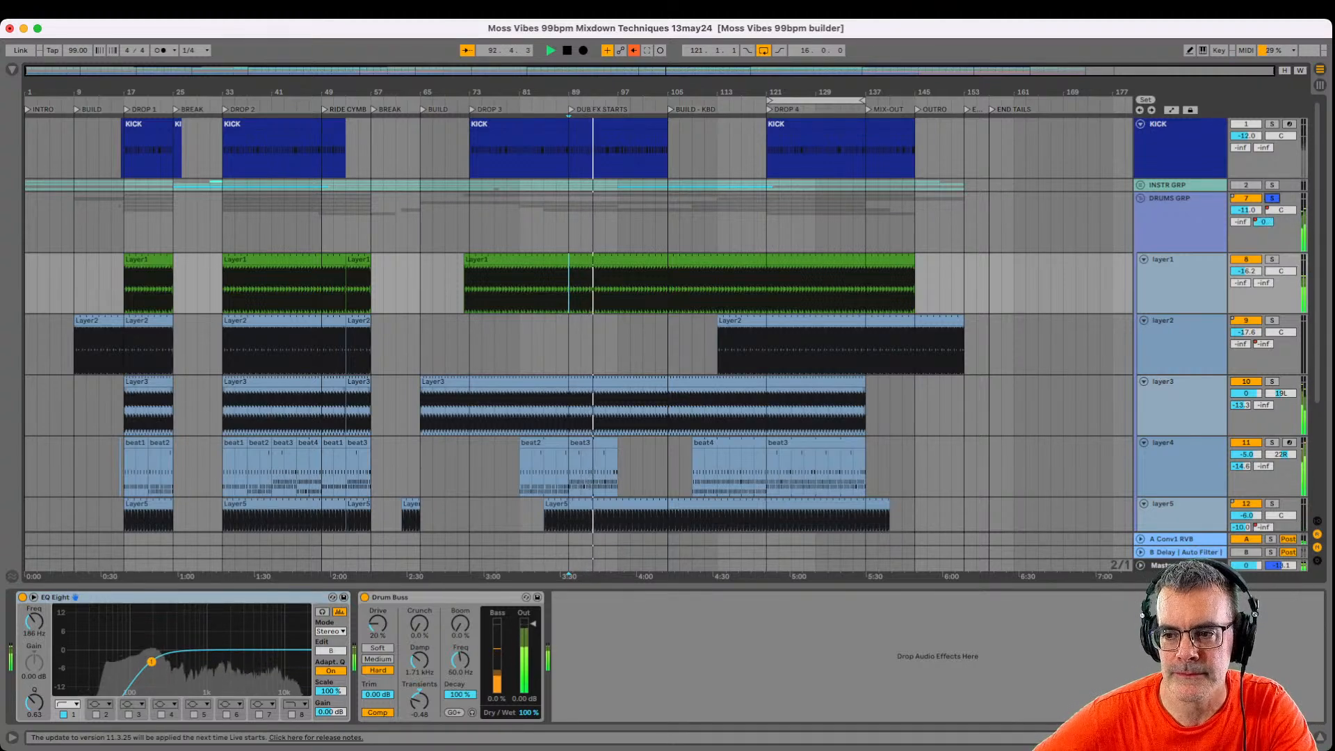
Return to the session mixer and examine the DRUMS GRP's EQ Eight curve in its expanded display.
key("Tab")
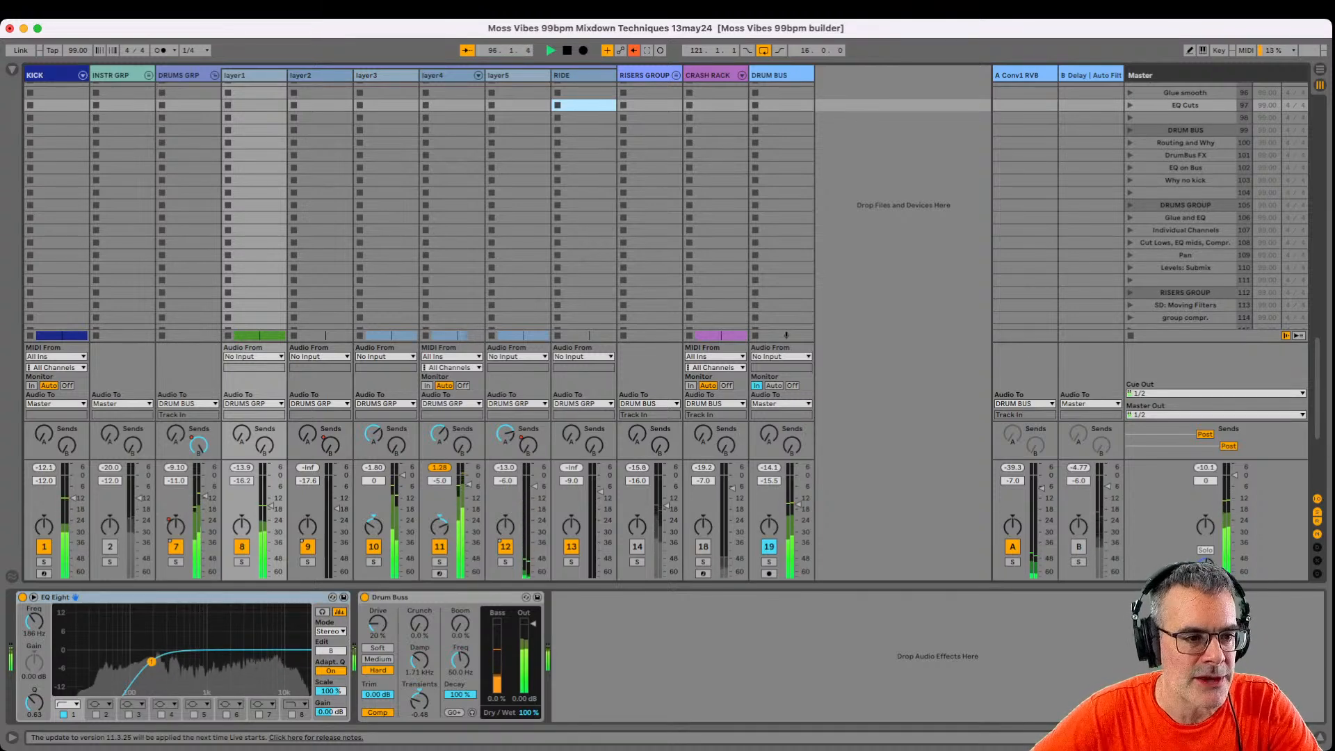
left_click(179, 75)
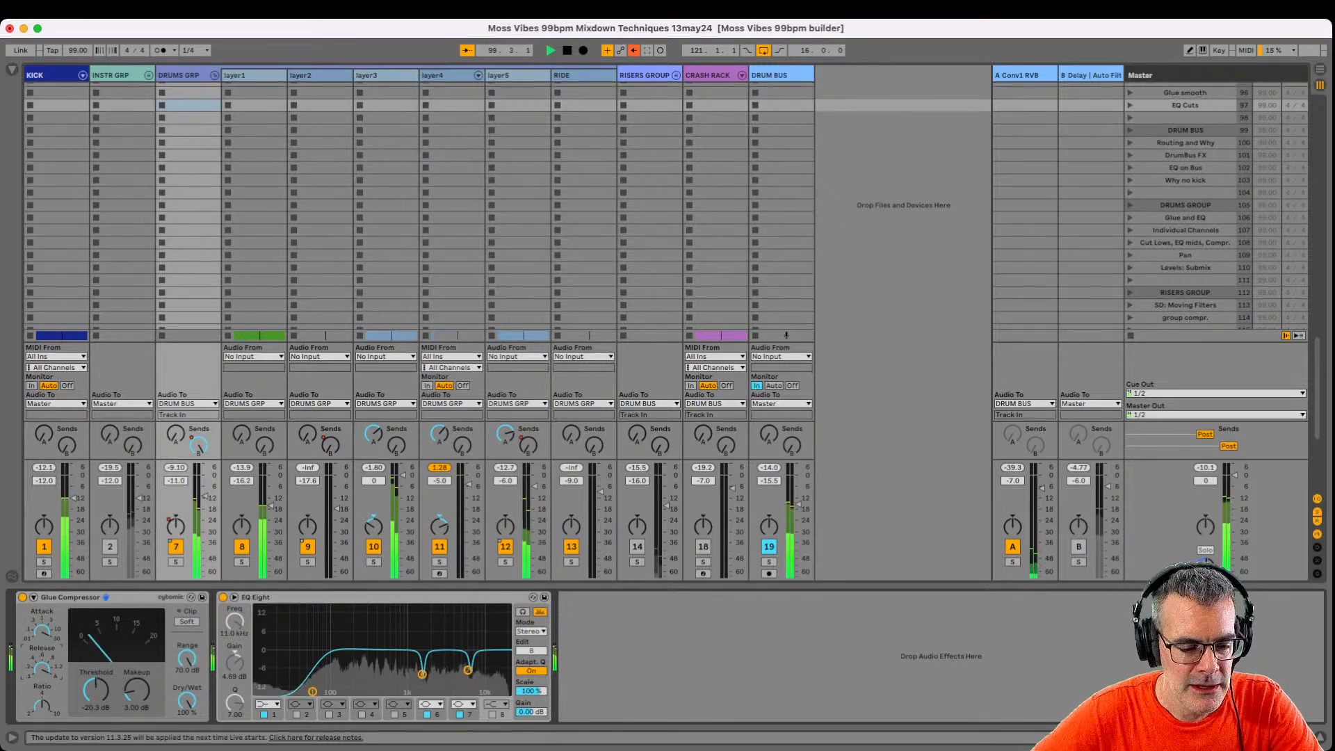
left_click(235, 597)
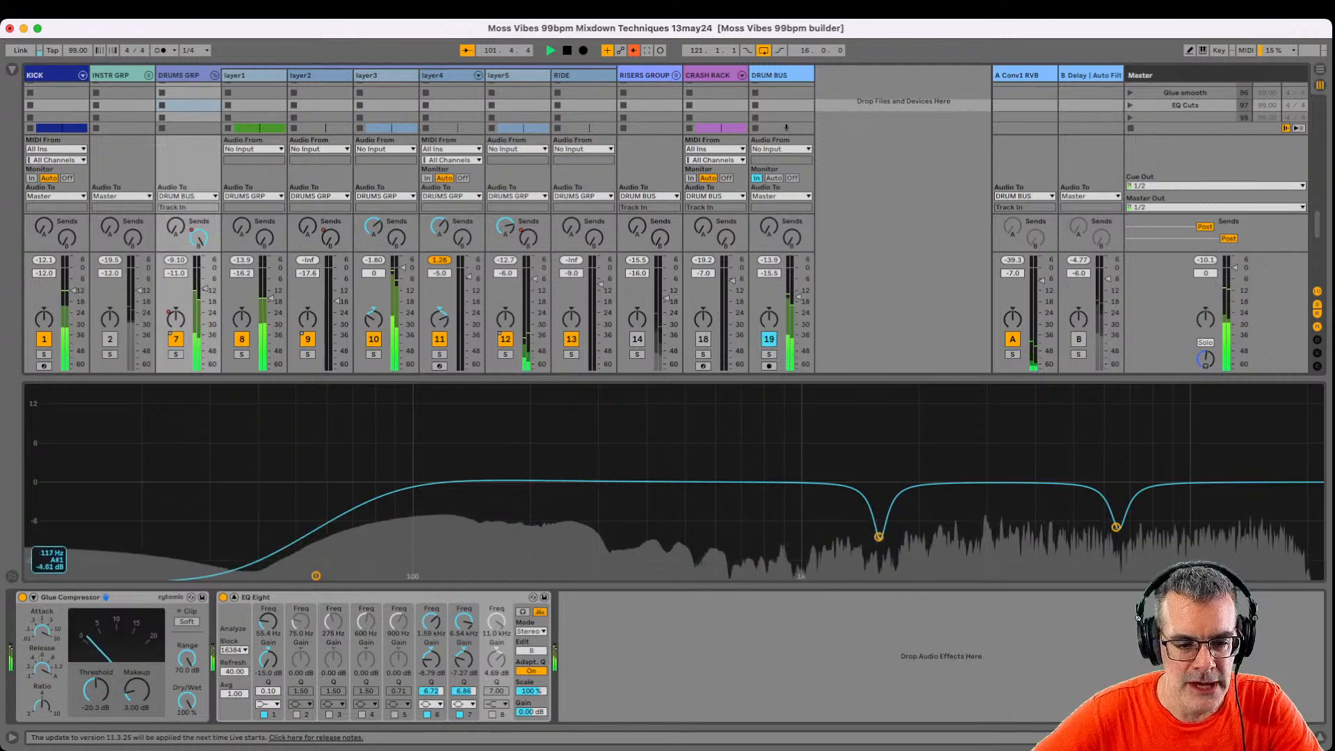
left_click(234, 597)
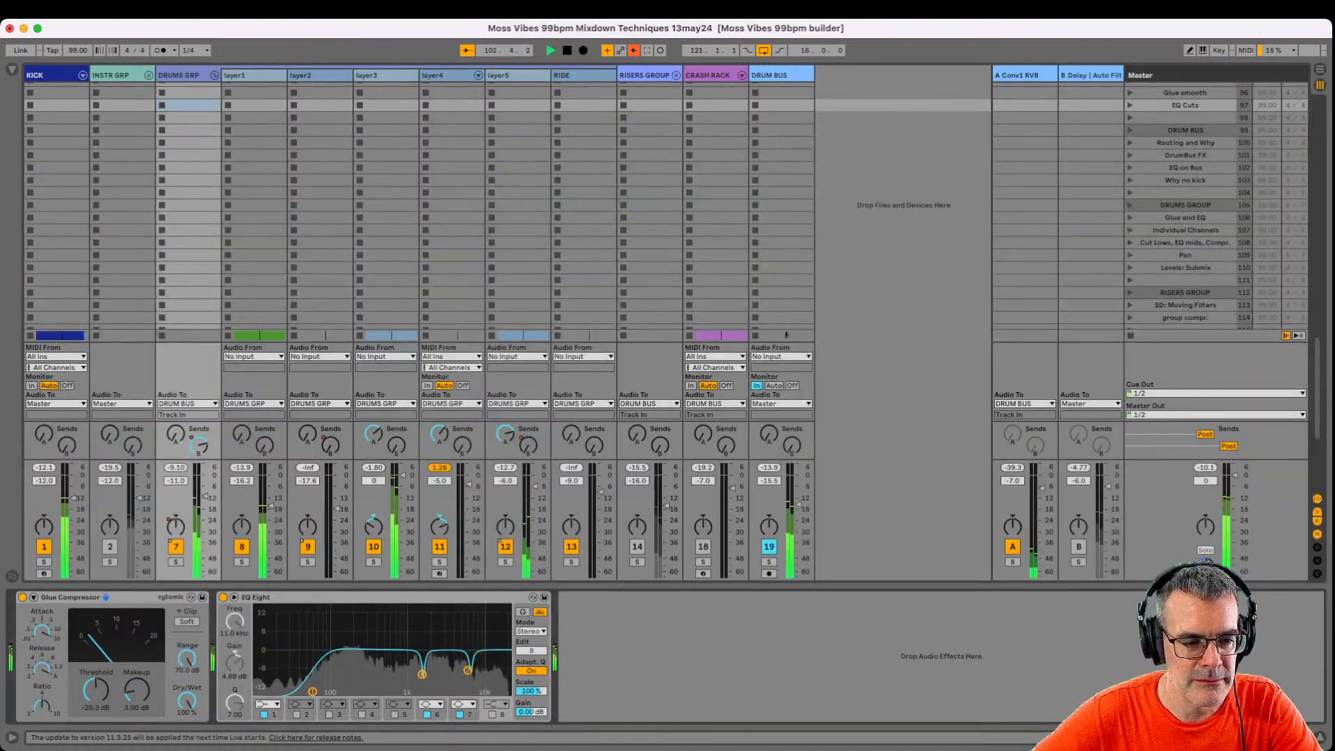
Show the DRUM BUS effects and compare the drums with the A Conv1 RVB return off and on.
left_click(770, 75)
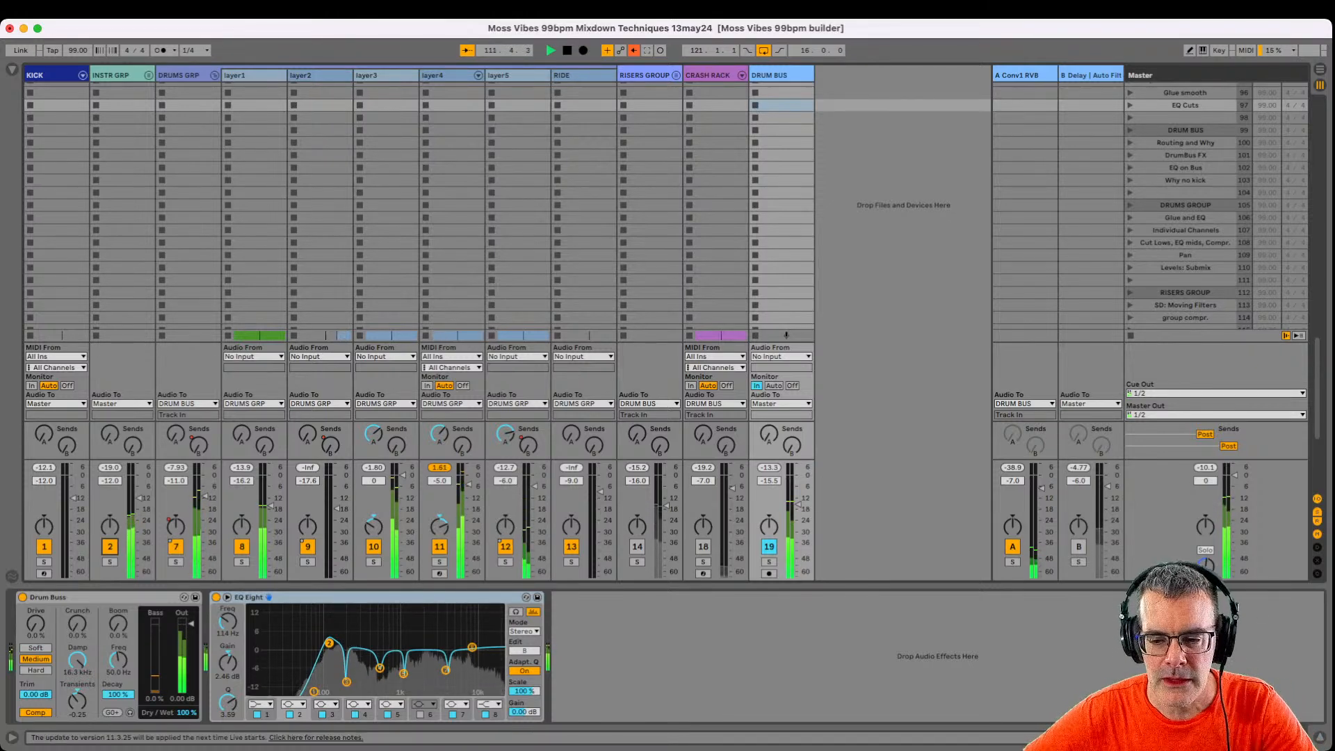
left_click(1012, 547)
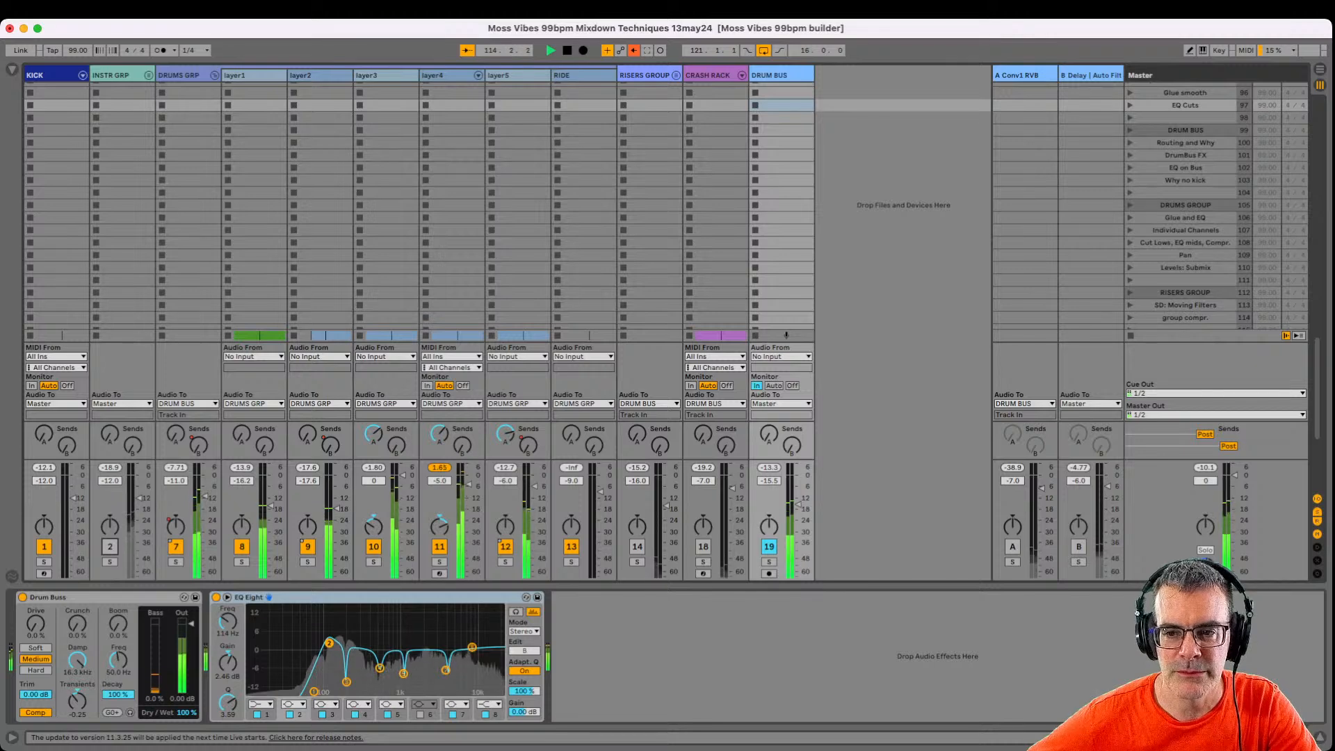
left_click(1012, 546)
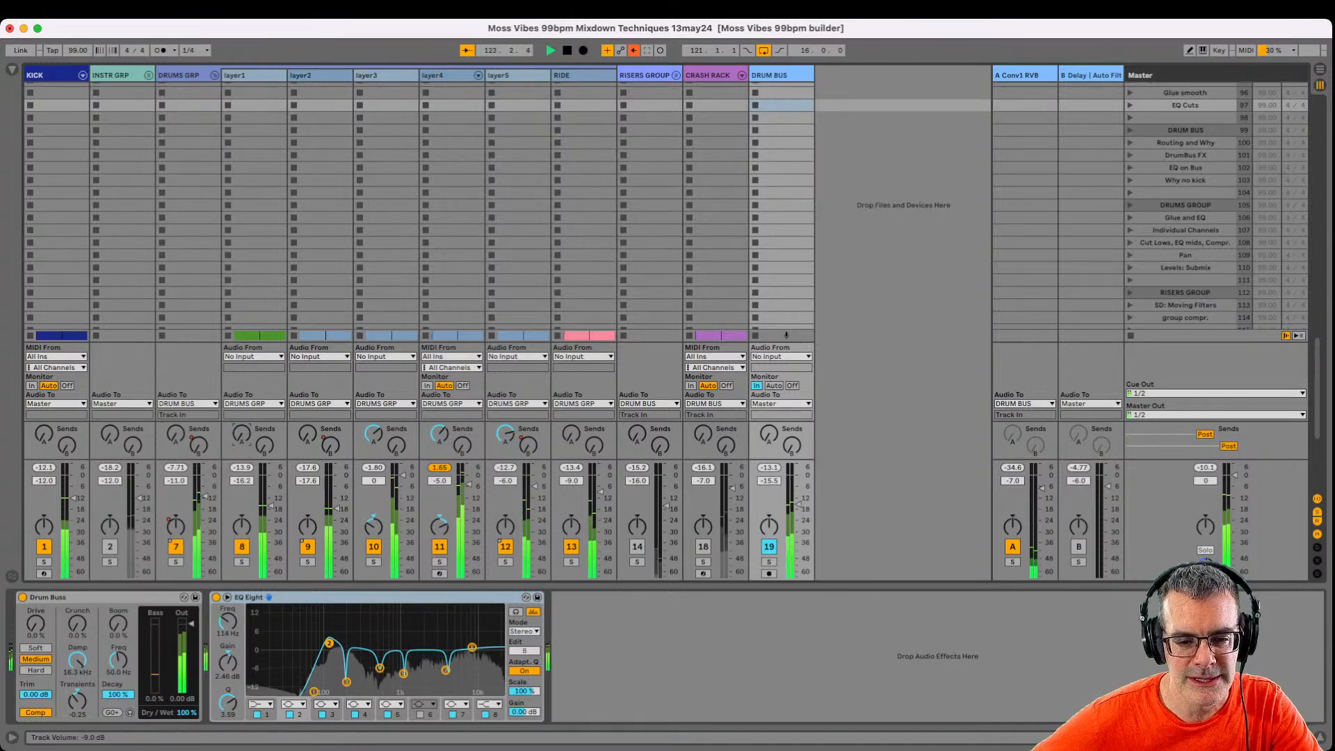
Lower the RIDE's volume to -13 dB and select the B Delay return with its activator on.
key("Down")
key("Down")
key("Down")
key("Down")
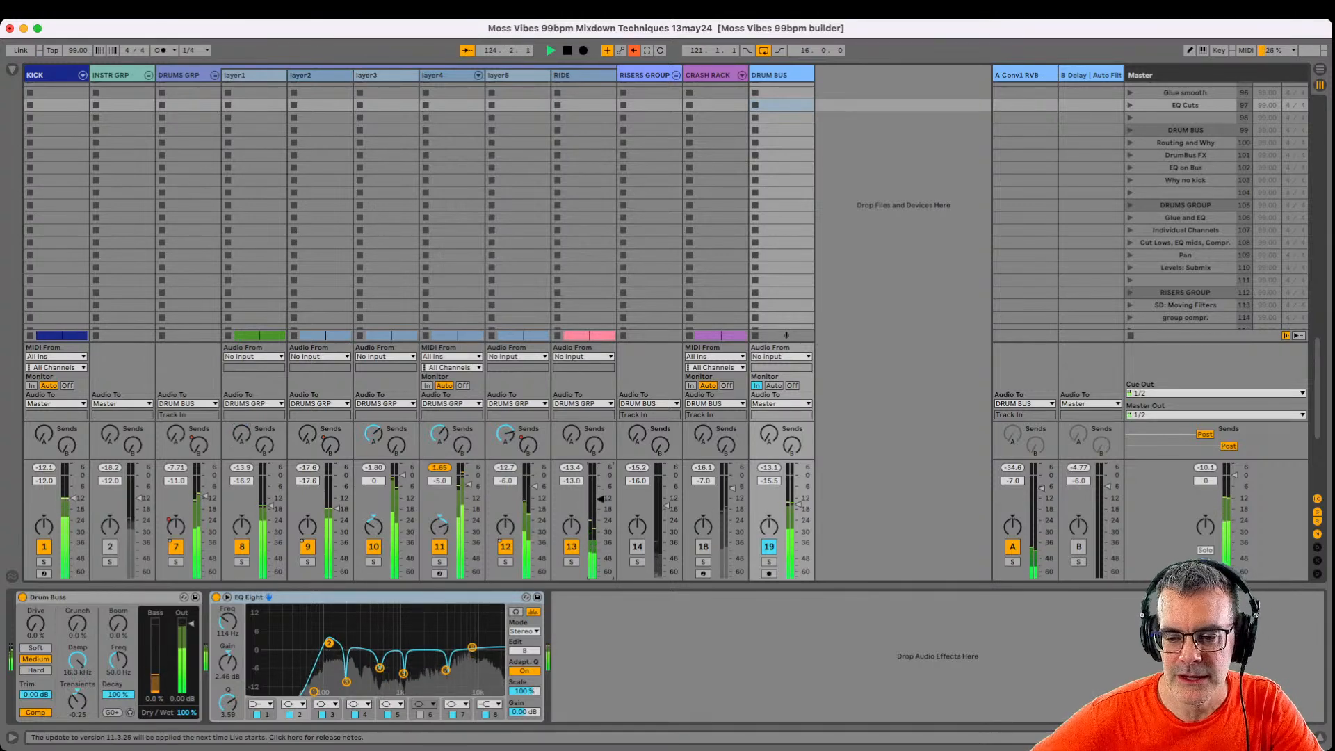
left_click(1090, 75)
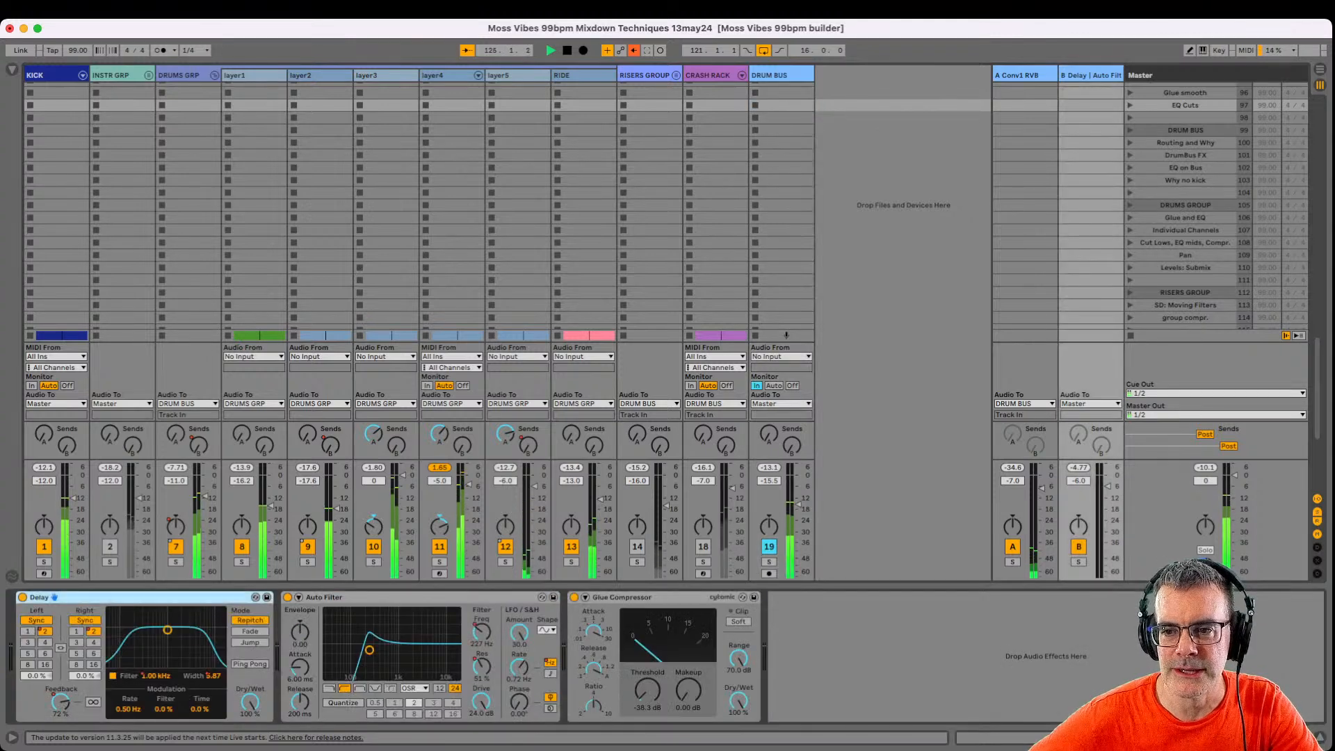
Go through the DRUMS GROUP scene notes one by one, from the heading down to Levels: Submix.
left_click(1184, 205)
scroll(1185, 205, "down", 3)
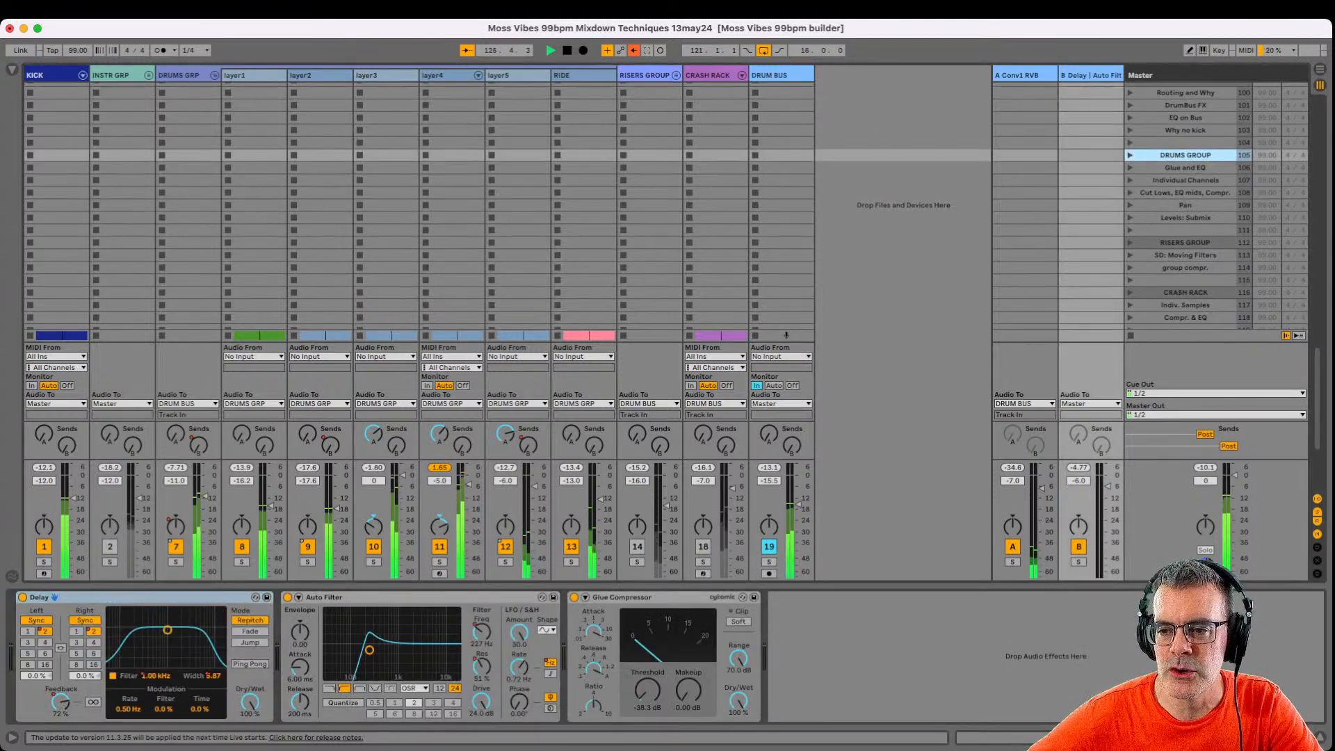
key("Down")
key("Down")
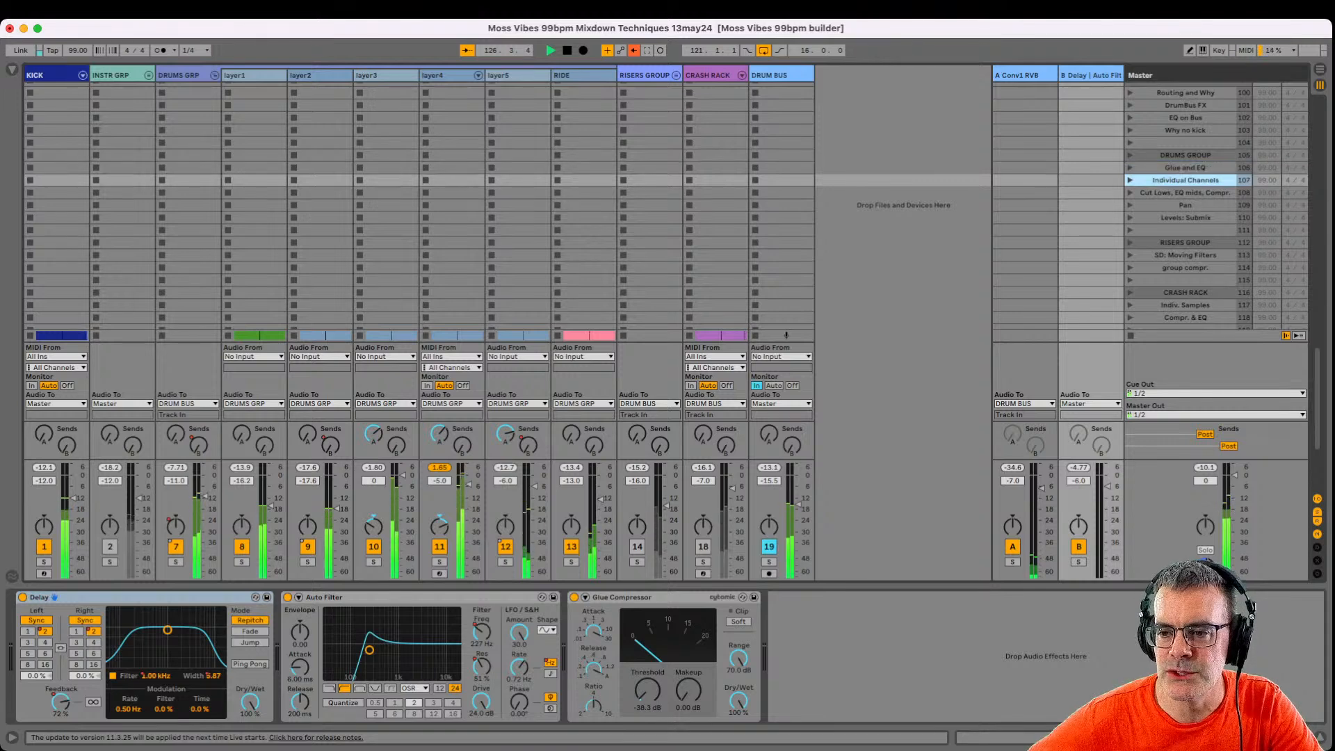
key("Down")
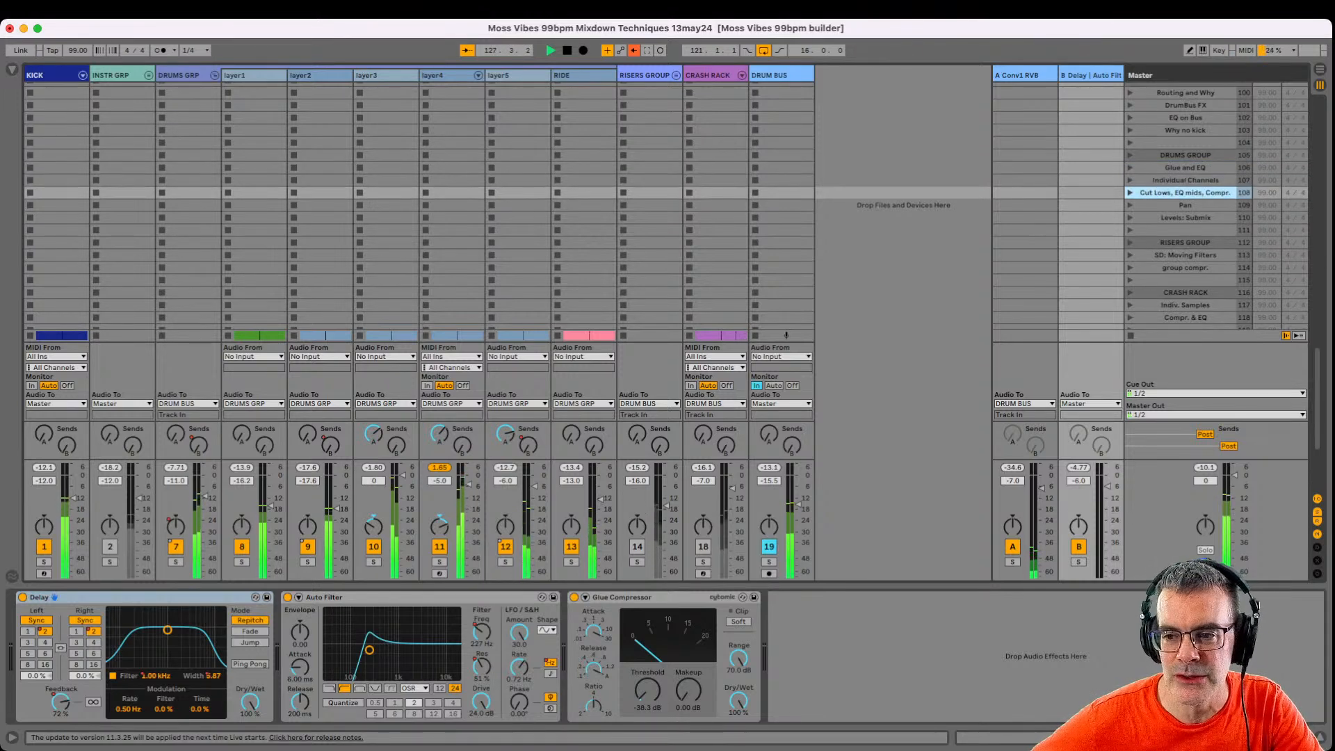
key("Down")
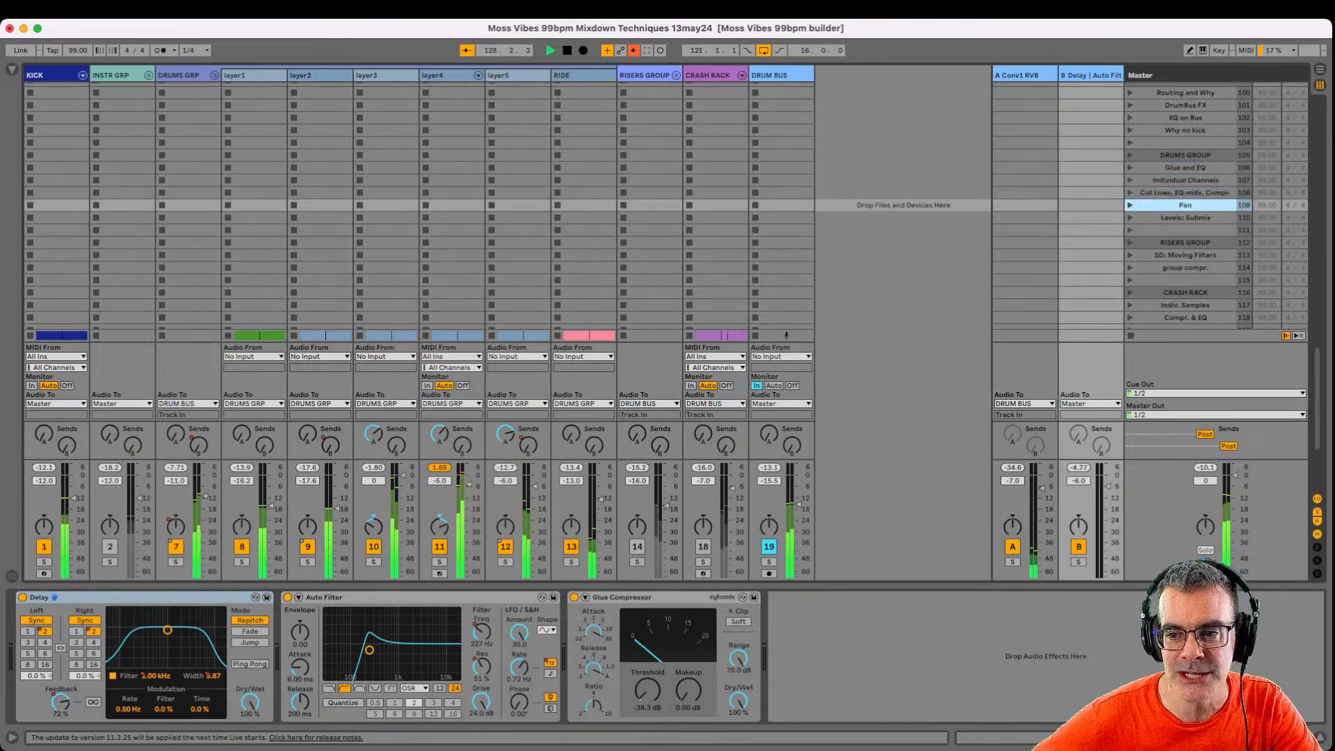
key("Down")
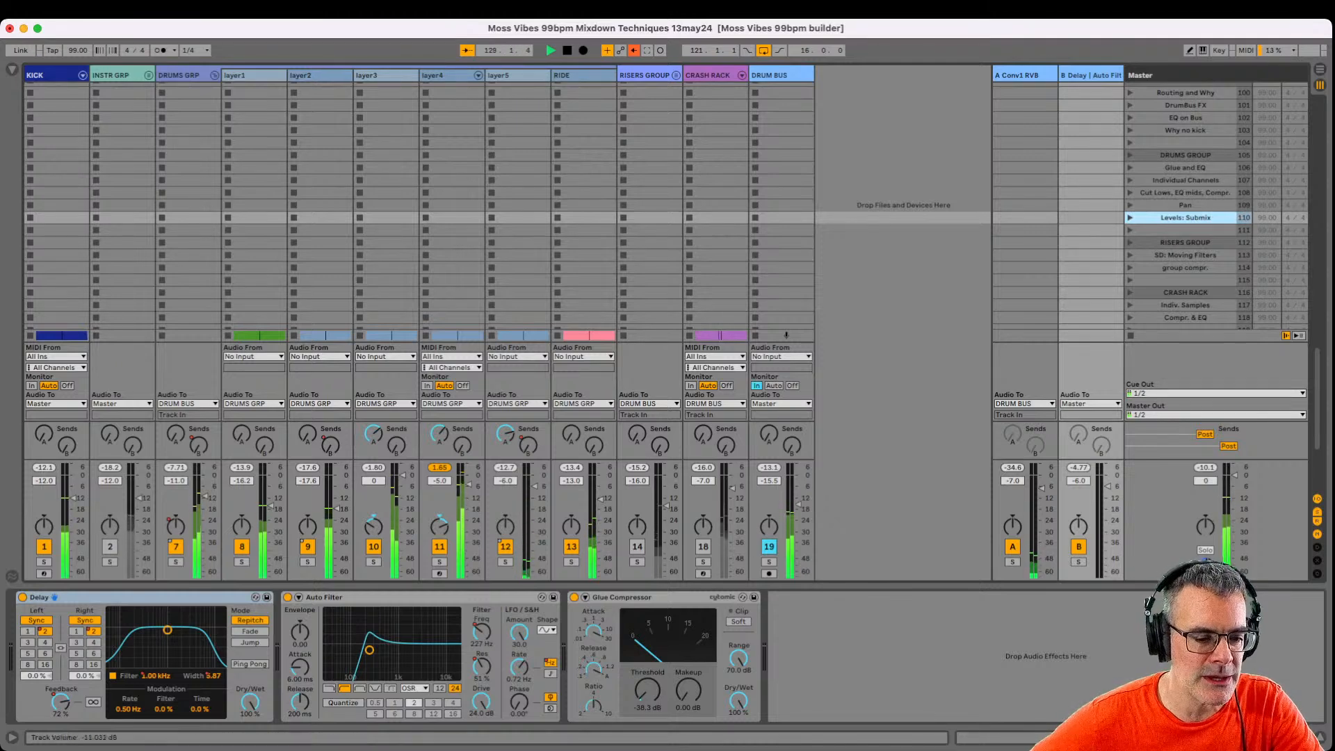
Mute the KICK and examine the remaining drums in the Master's enlarged spectrum, restoring the compact display when done.
key("F1")
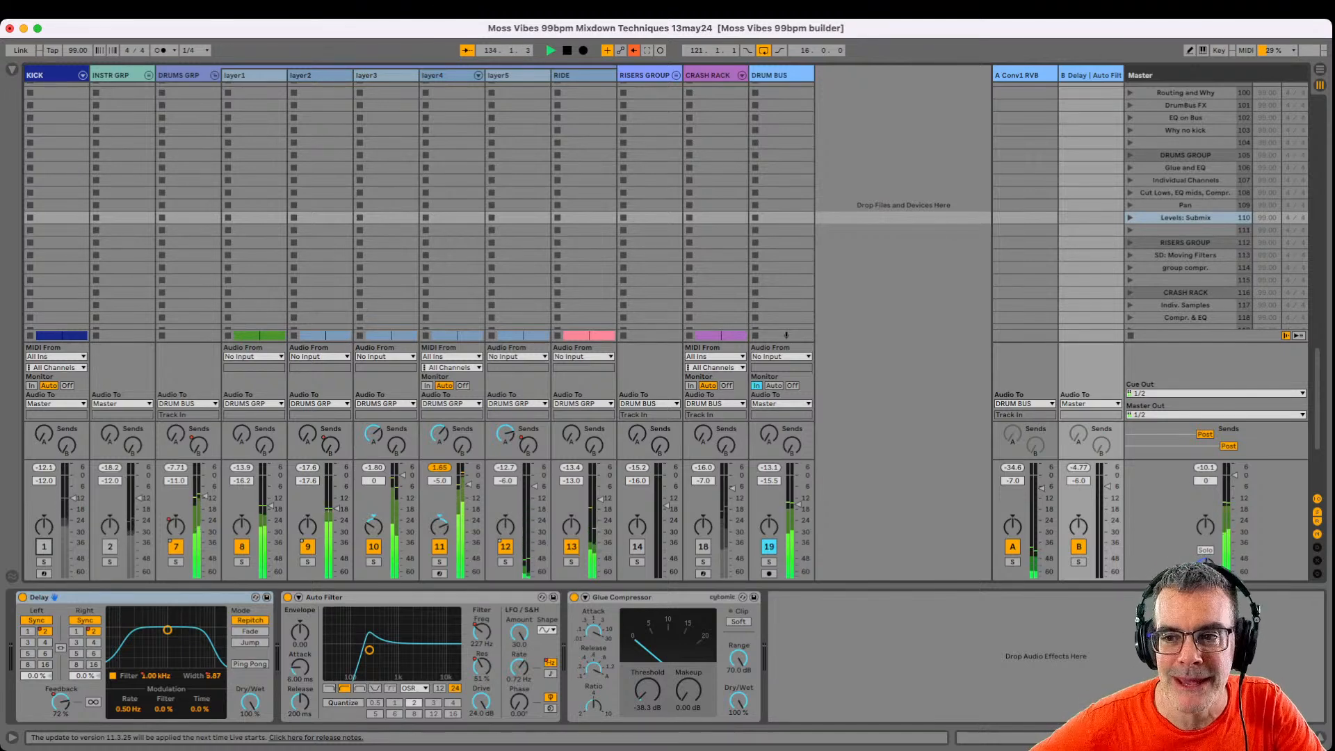
left_click(1182, 75)
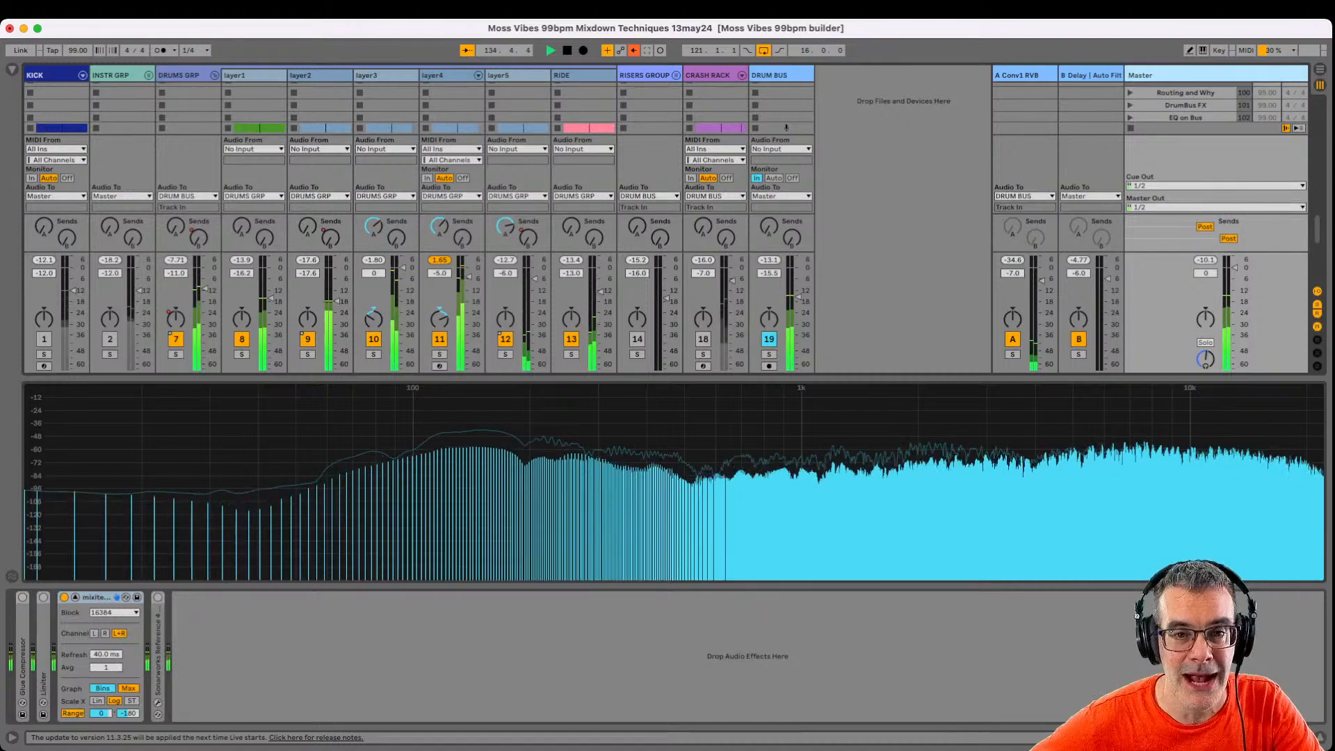
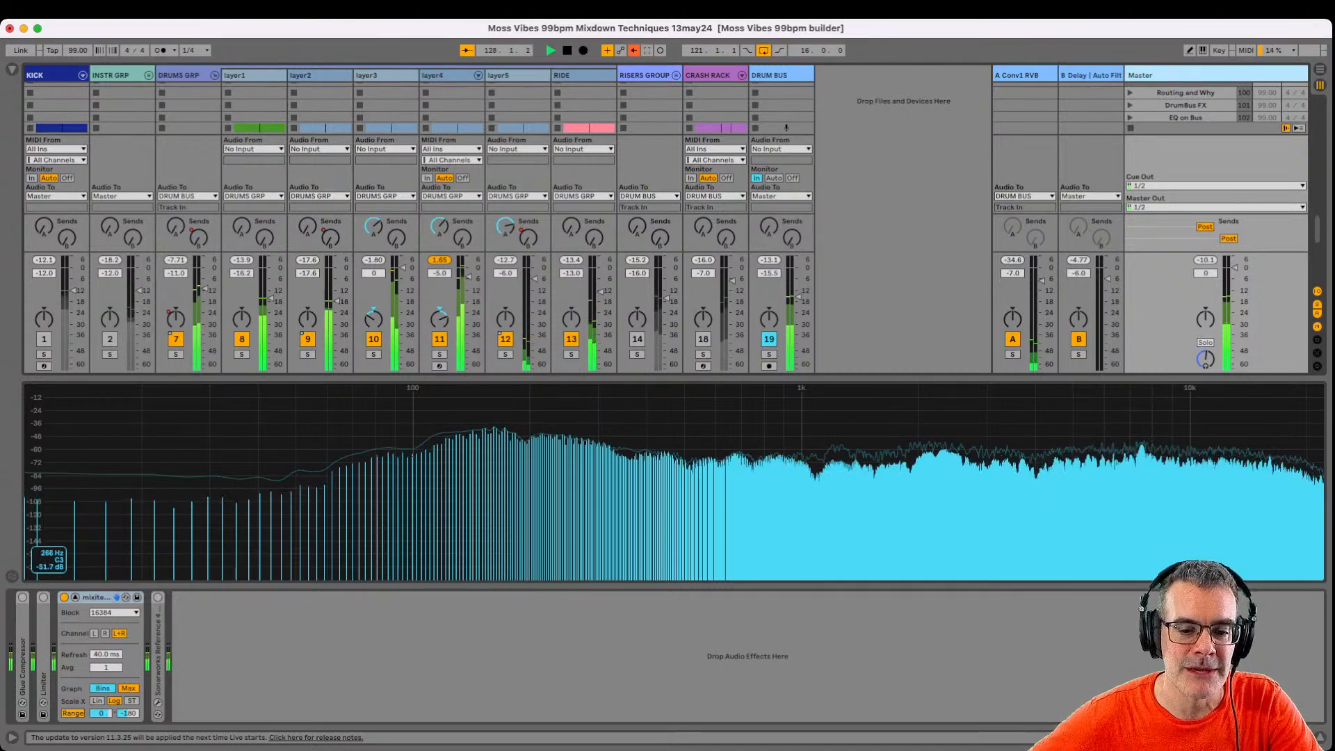
double_click(584, 401)
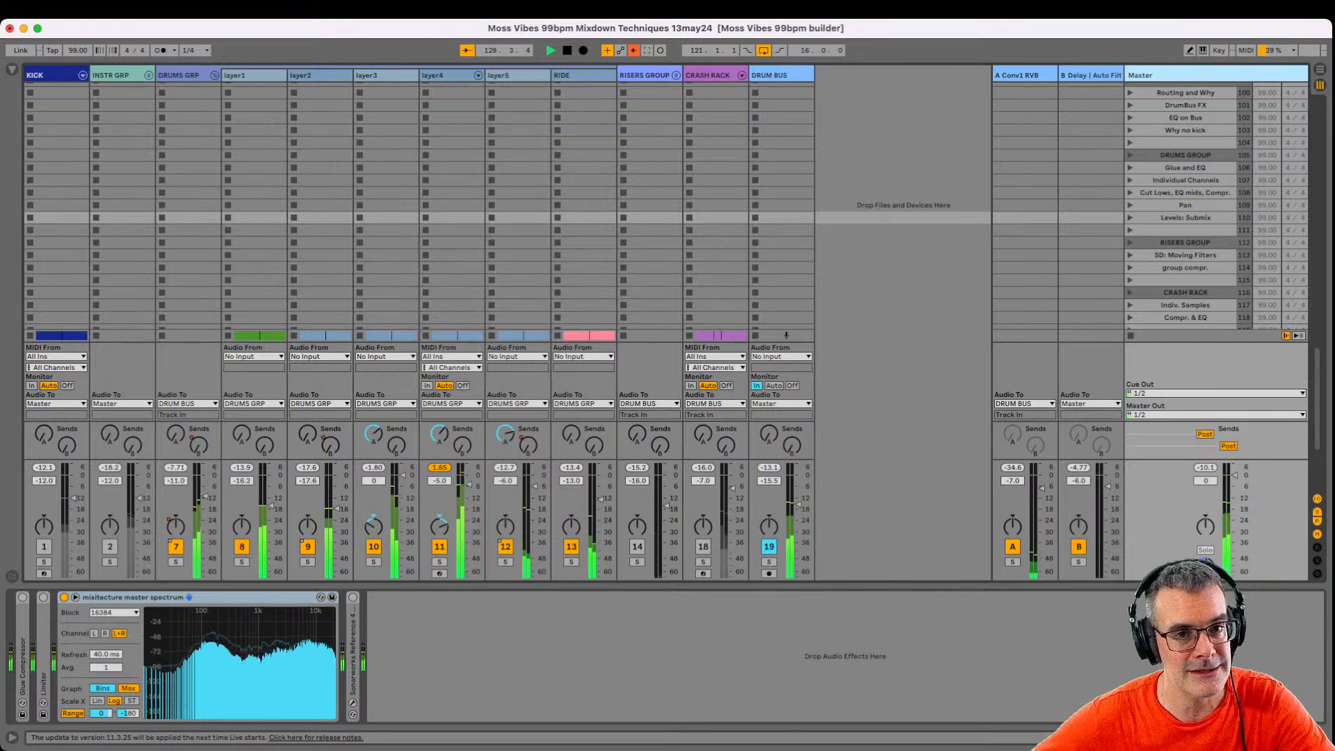
Fold the DRUMS GRP, mute it, and activate the RISERS GROUP.
scroll(665, 205, "down", 1)
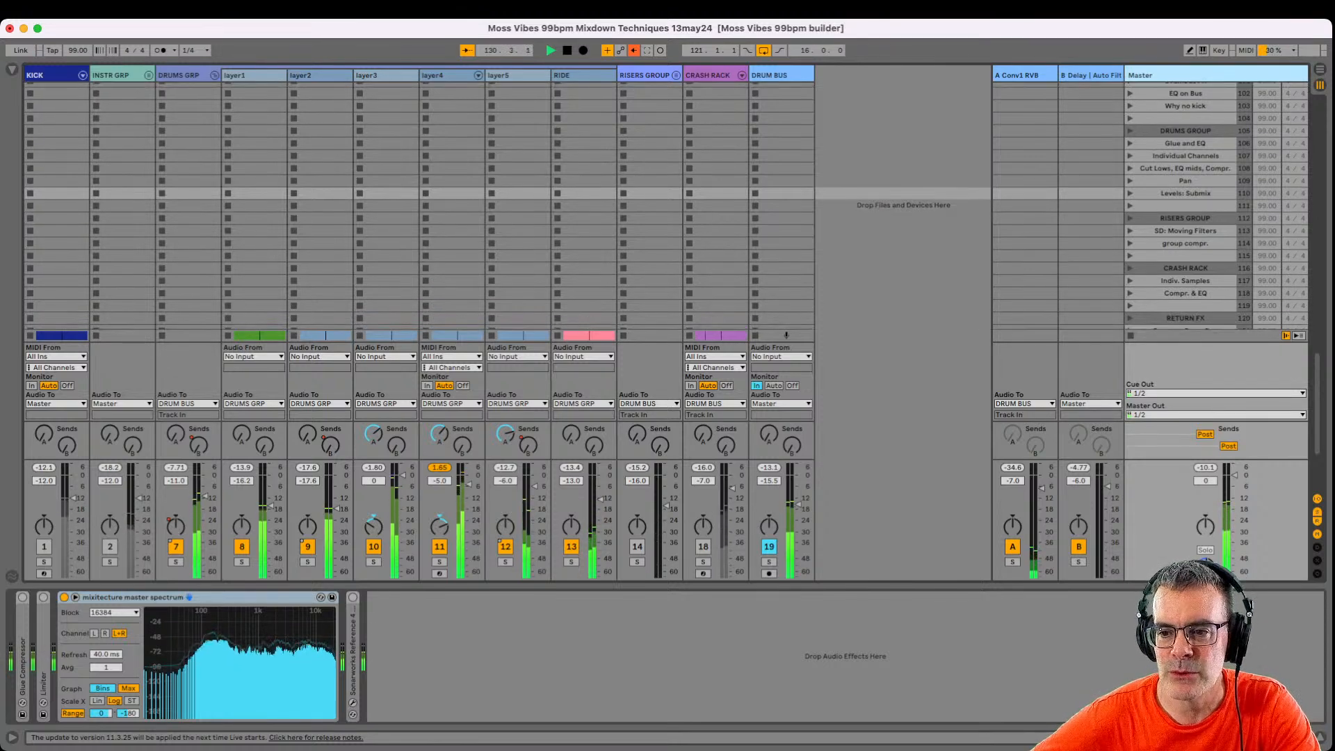
scroll(666, 205, "down", 2)
left_click(214, 75)
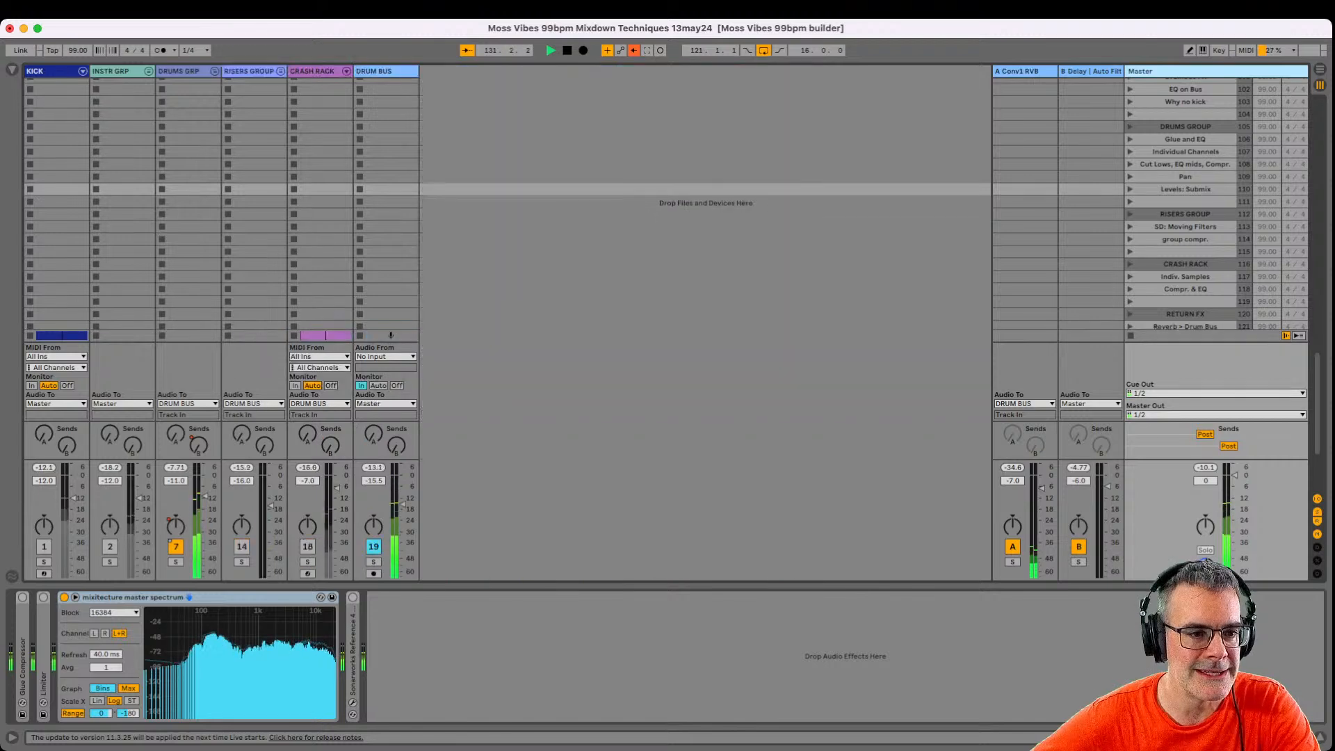
left_click(242, 547)
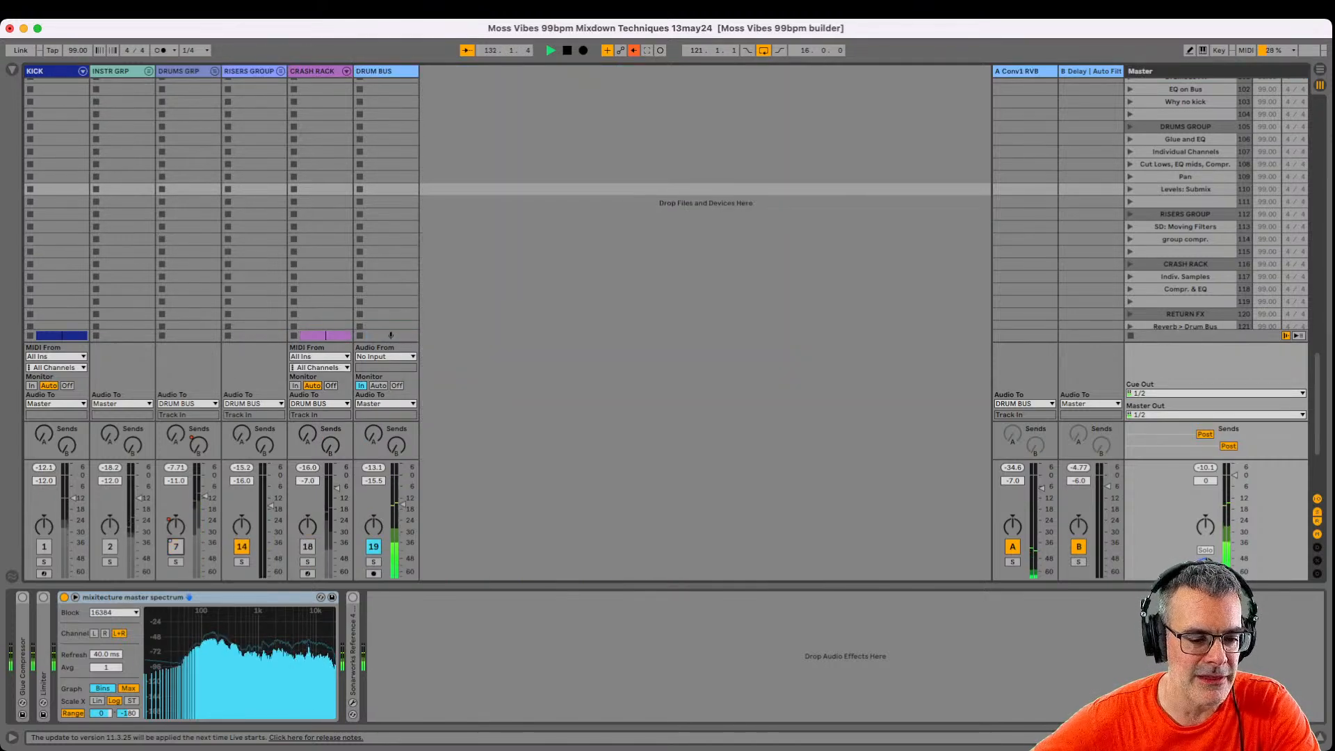
Unfold the RISERS GROUP in the arrangement to show its static noise tracks, and stop playback.
key("Tab")
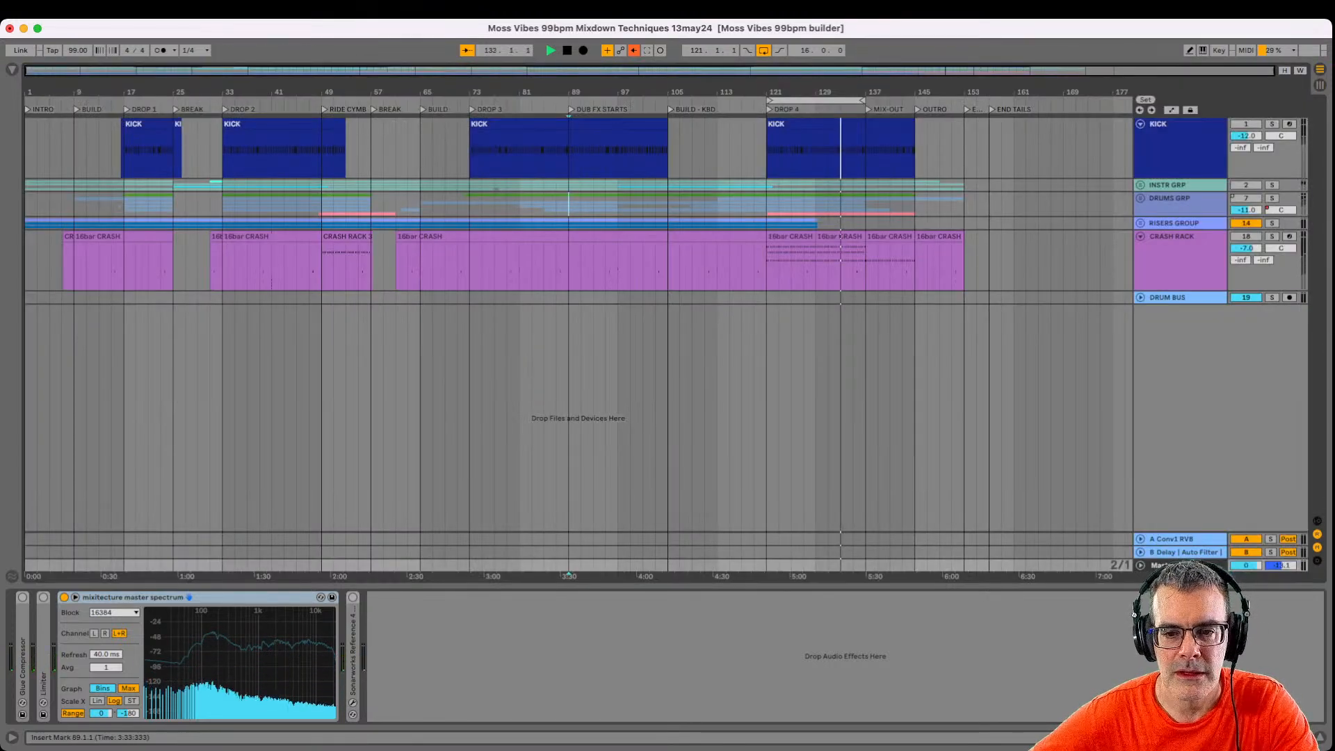
left_click(1140, 224)
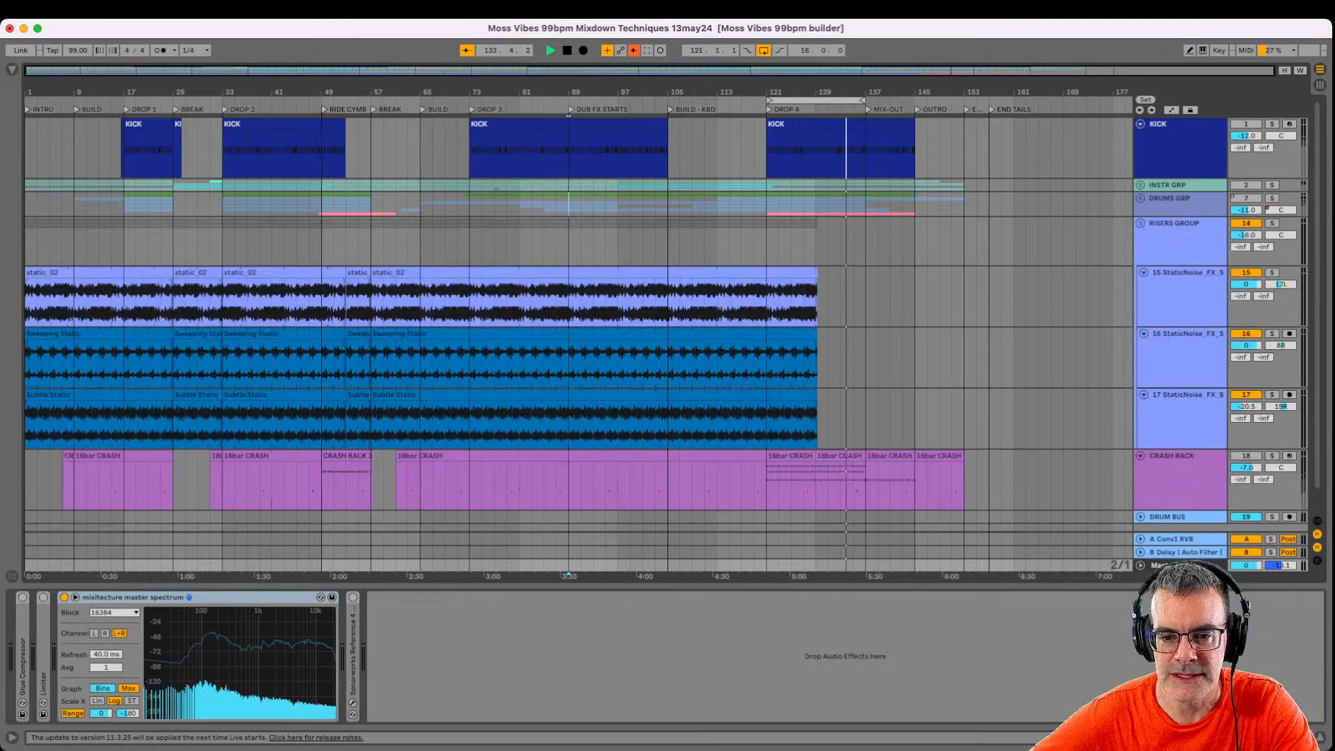
key("space")
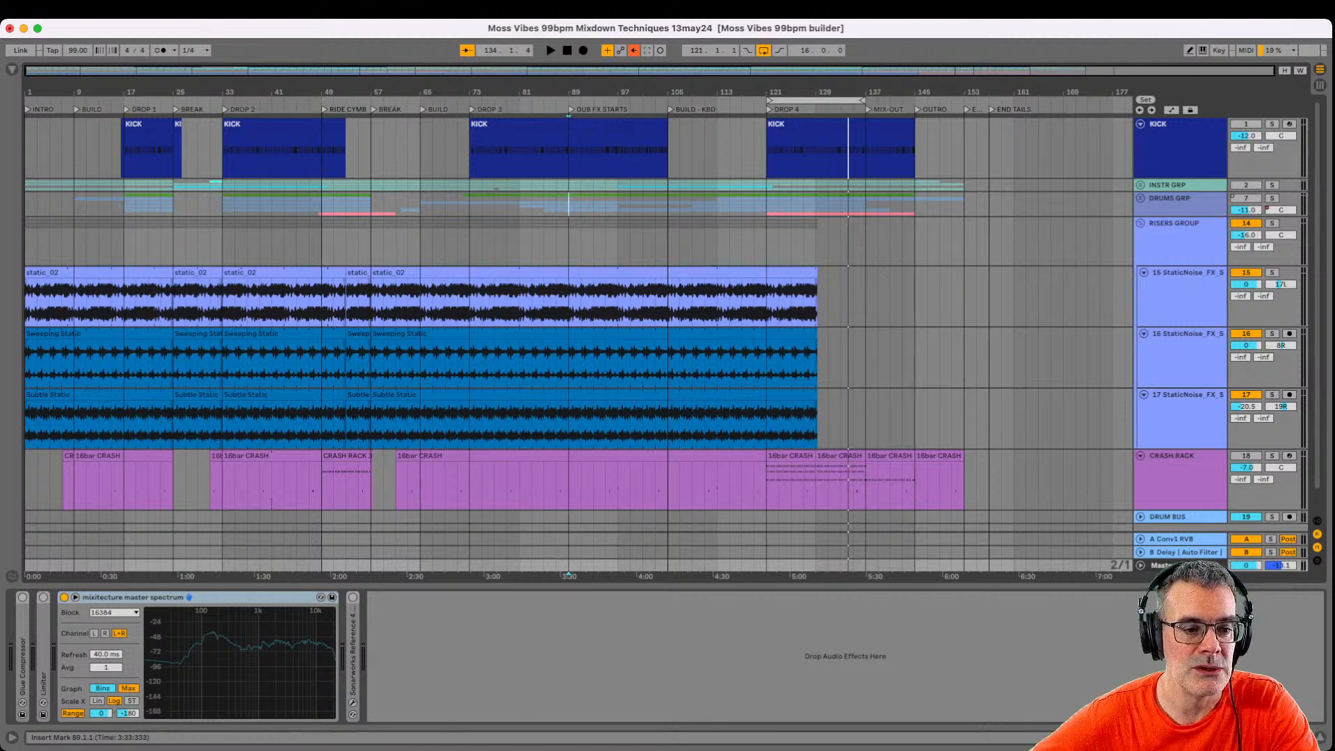
Play the RISERS GROUP from bar 43 and loop its section from bar 41 to 49.
left_click(222, 245)
left_click(322, 205)
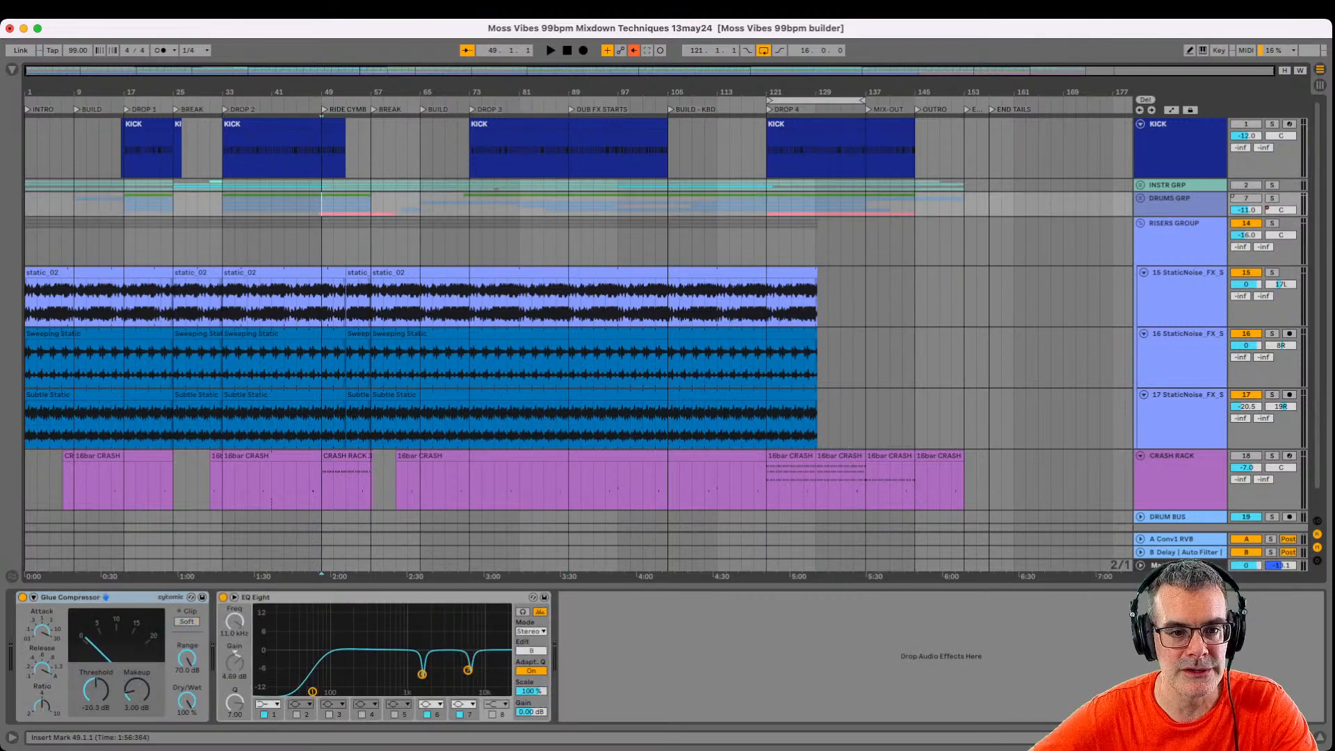
left_click(284, 244)
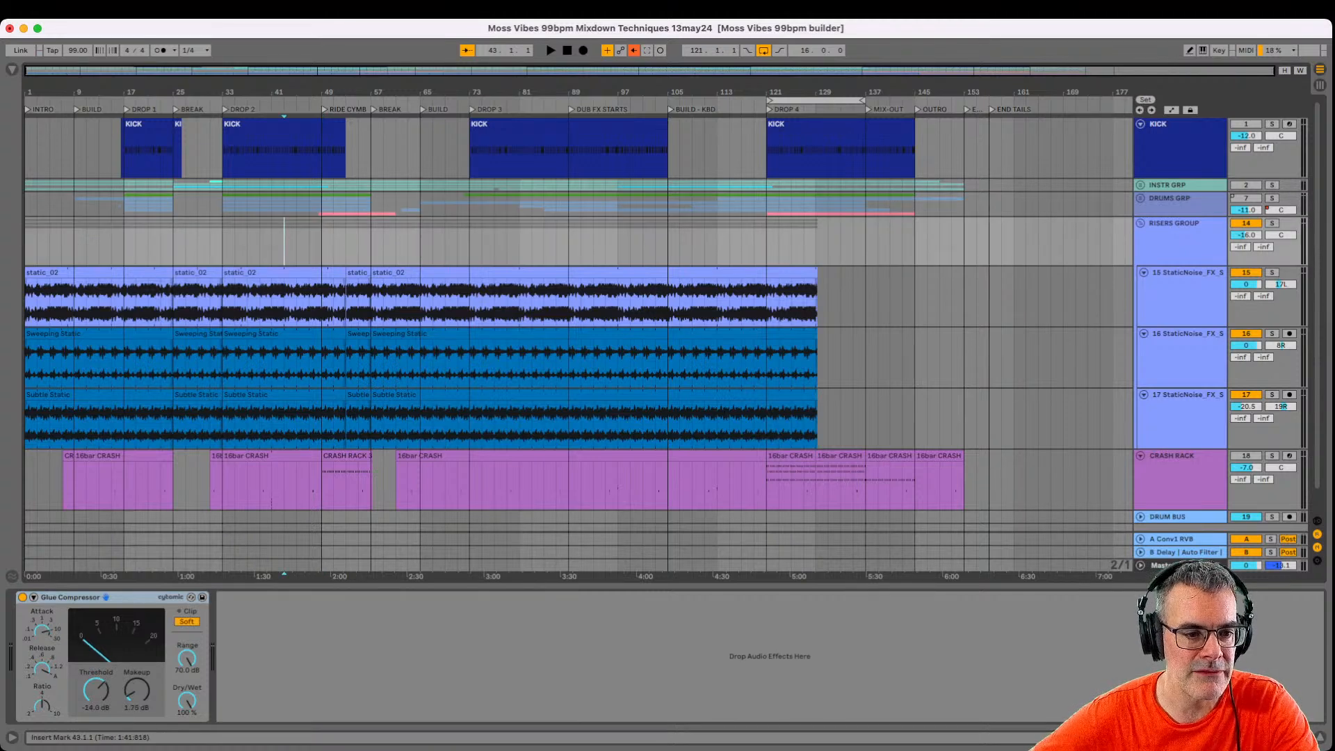
key("space")
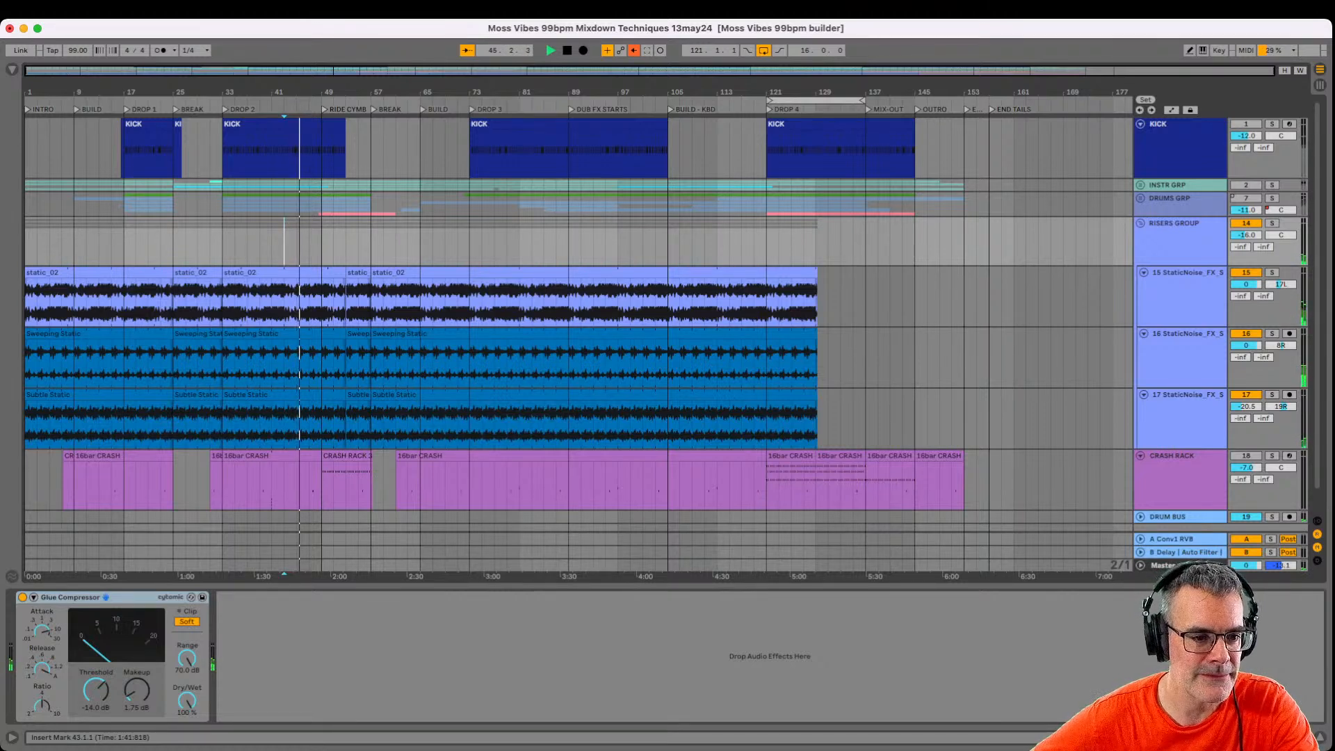
left_click_drag(272, 245, 309, 244)
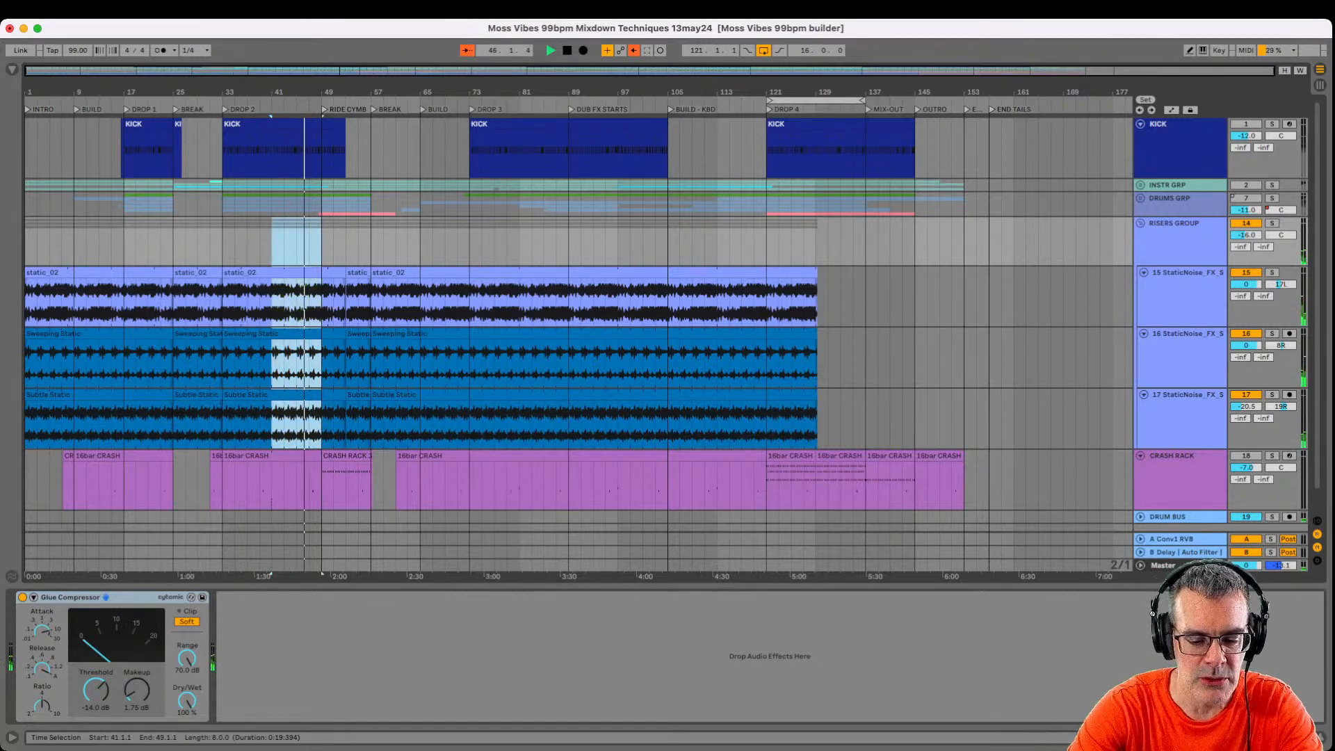
Show the automation in the arrangement and examine the filter Frequency sweeps on the StaticNoise tracks, comparing the cycles of tracks 15 and 16.
key("Tab")
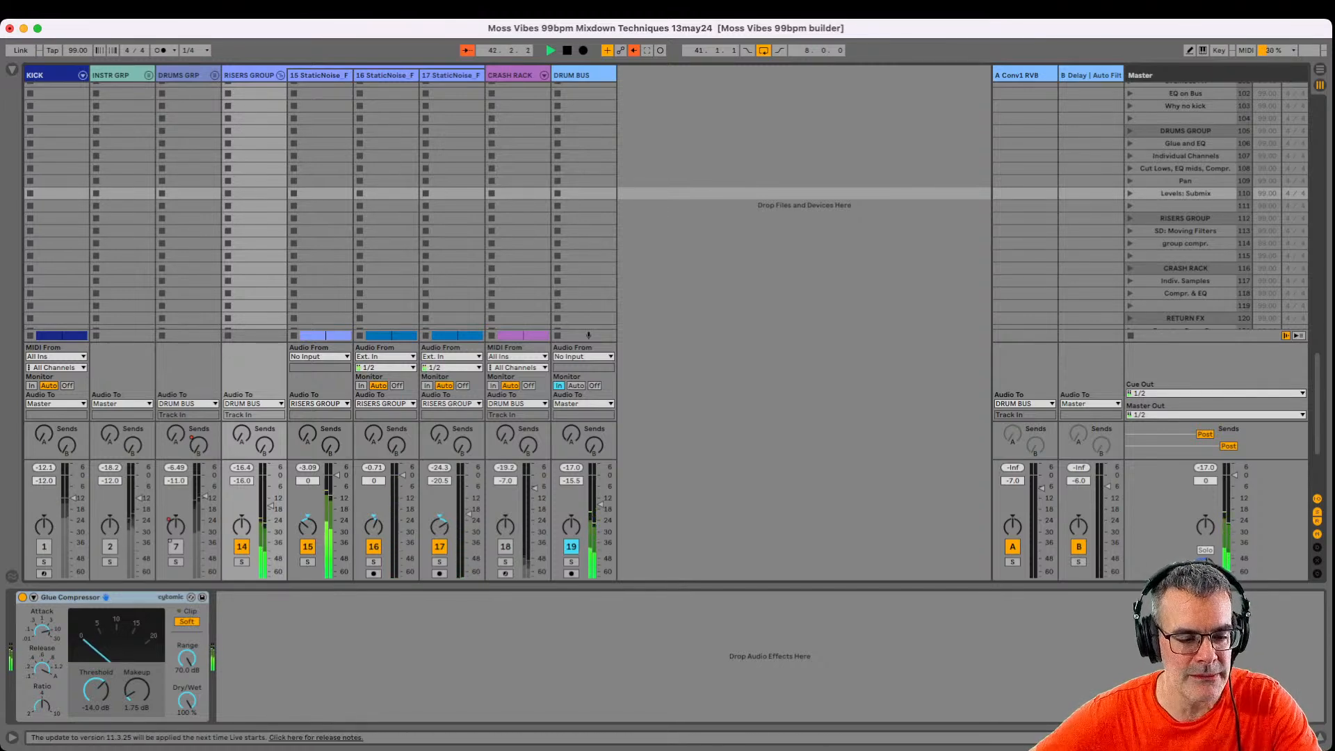
key("Tab")
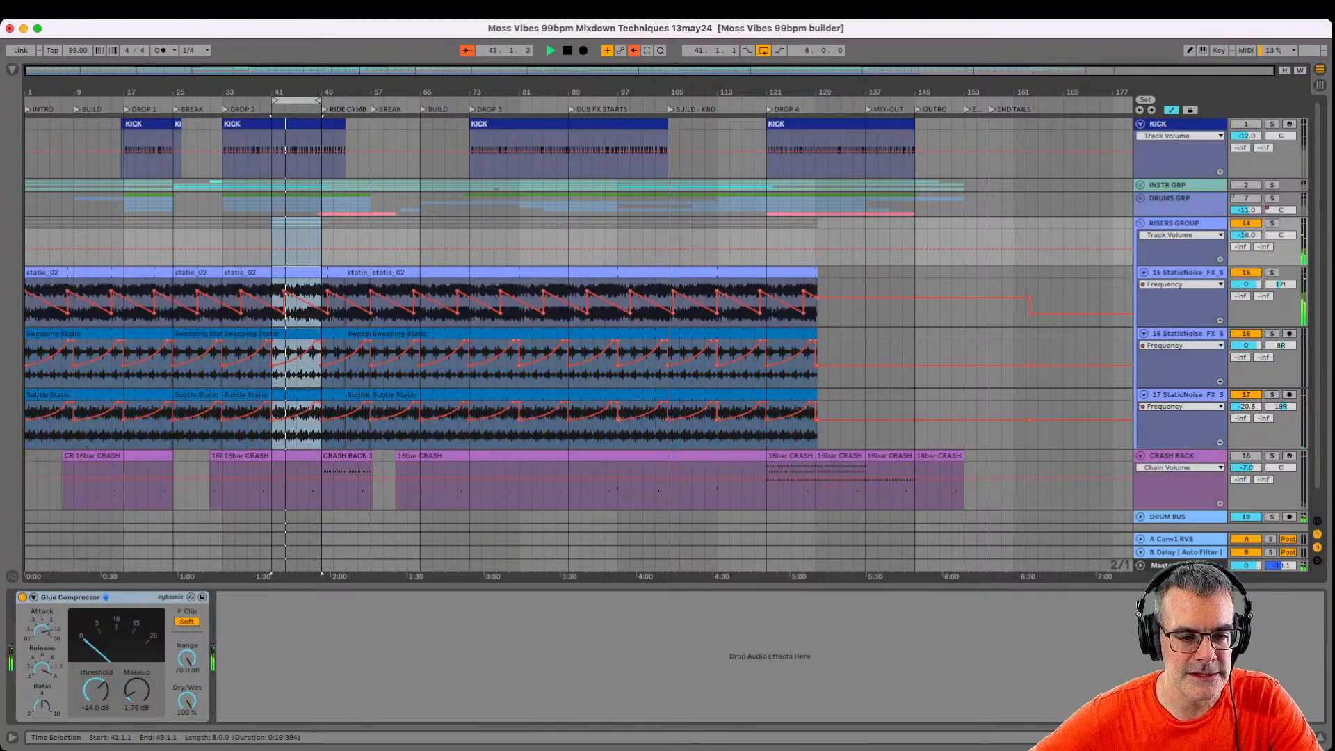
left_click(1215, 316)
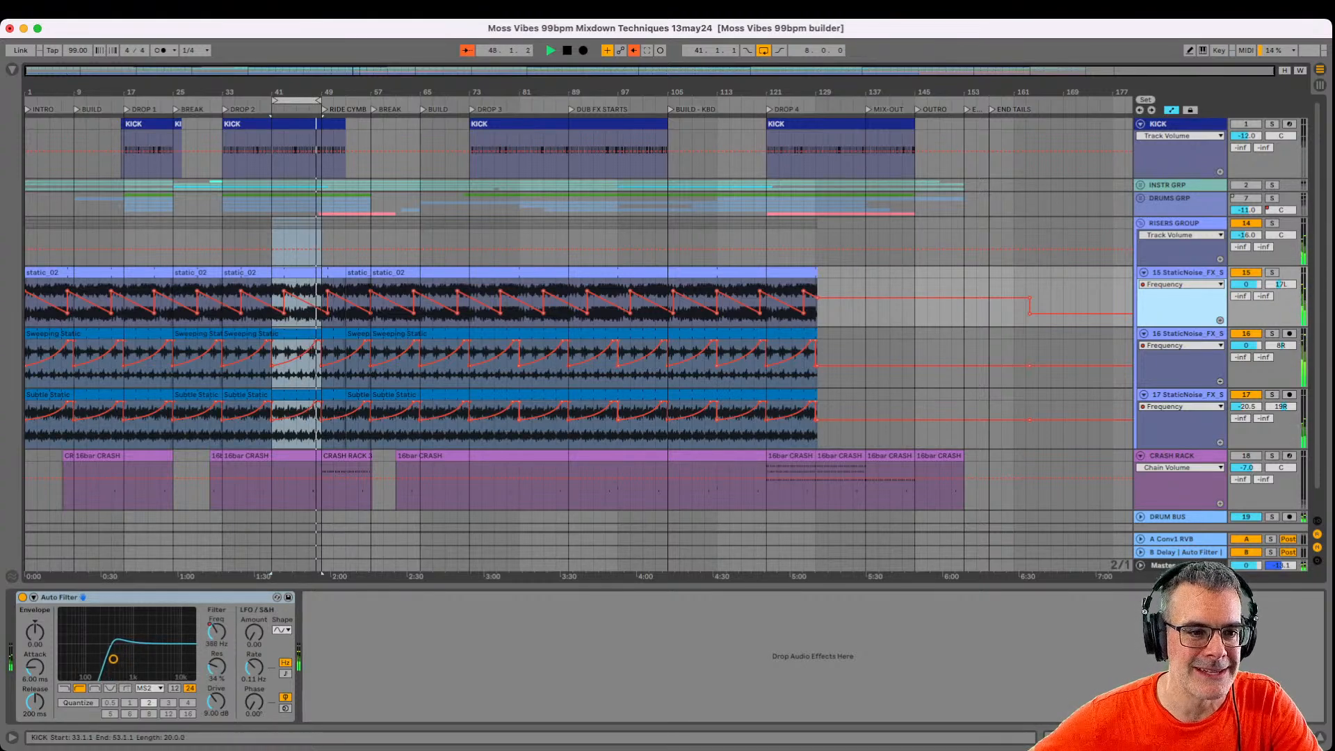
scroll(283, 299, "up", 5)
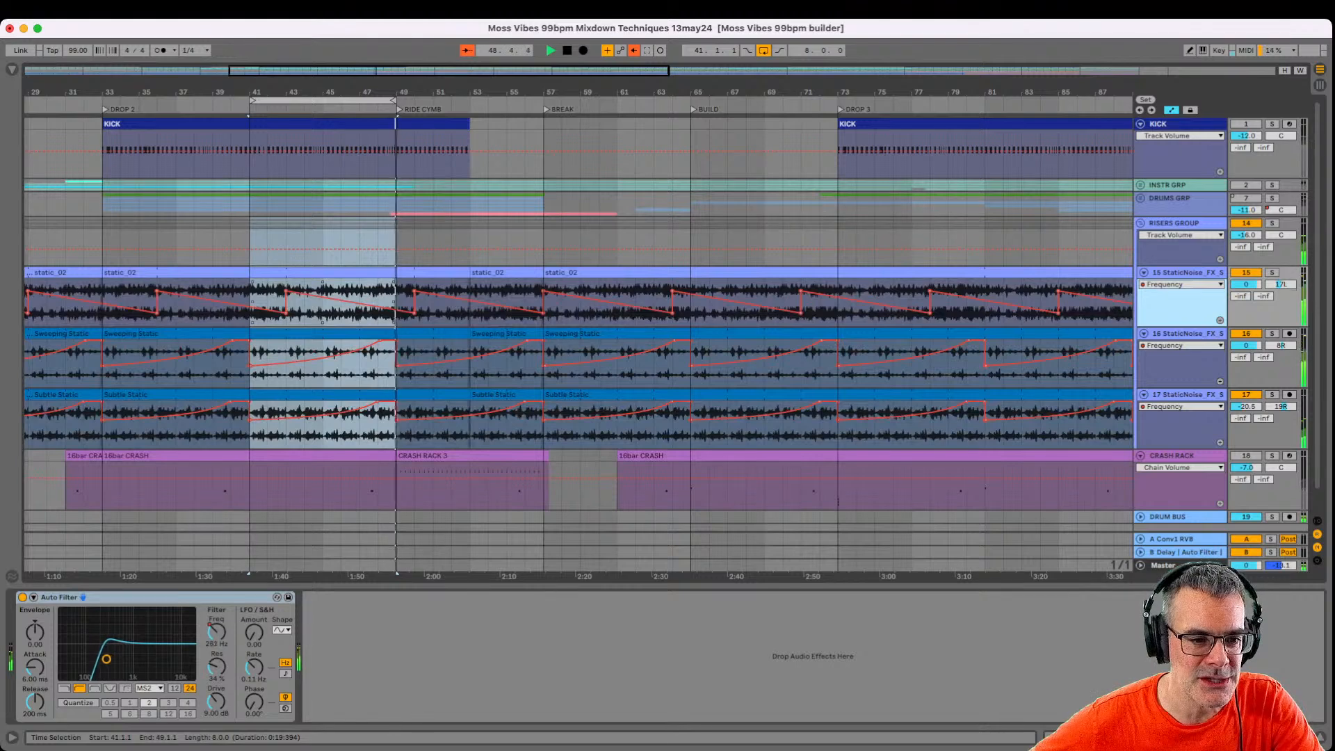
left_click_drag(286, 299, 414, 299)
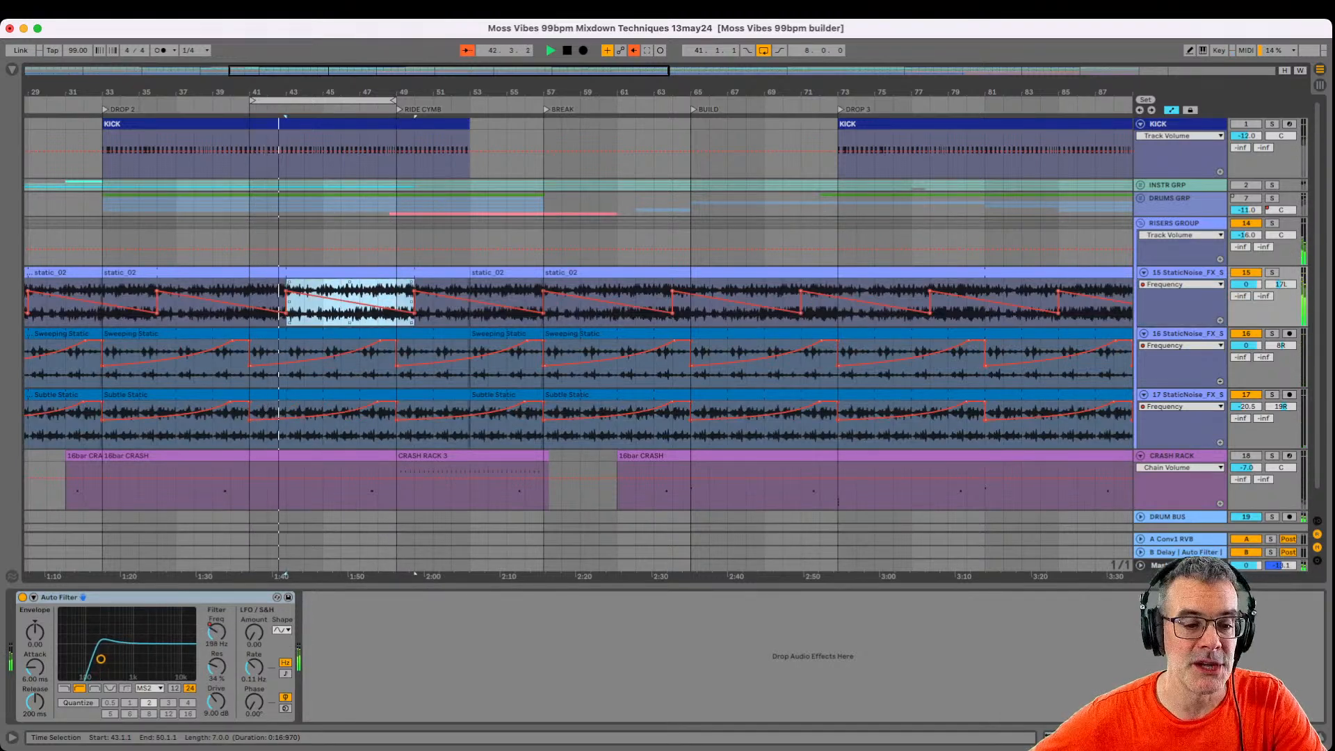
left_click(250, 374)
left_click_drag(250, 373, 397, 373)
left_click(377, 374)
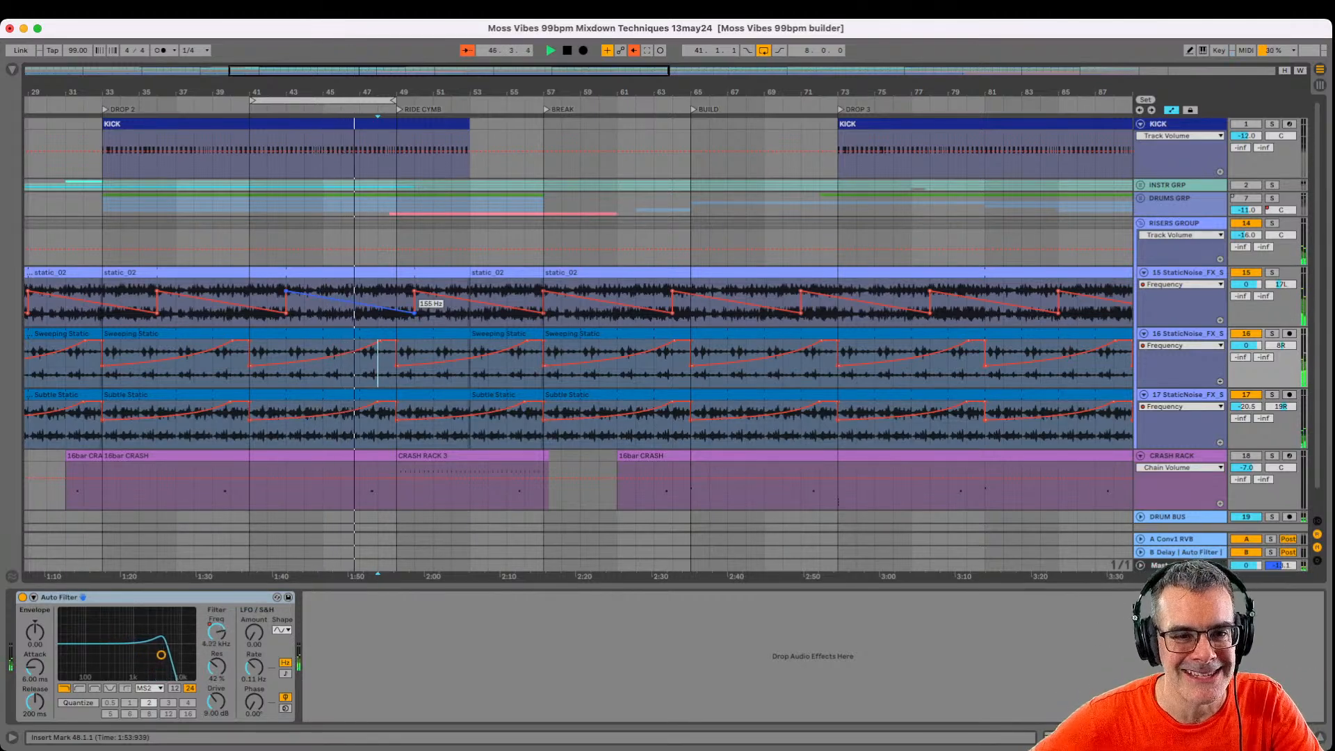
Inspect the Auto Filter on each of the three StaticNoise tracks and the Glue Compressor on the RISERS GROUP in the session mixer.
key("Tab")
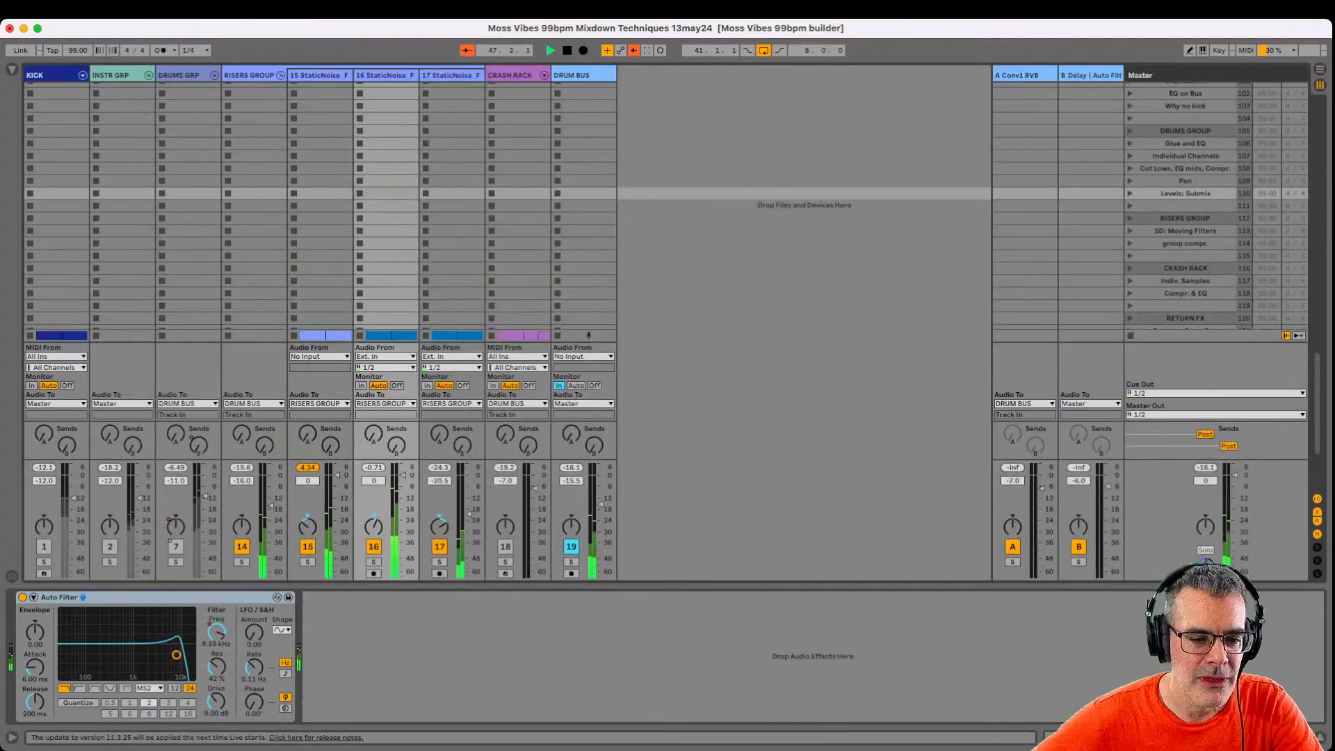
left_click(320, 75)
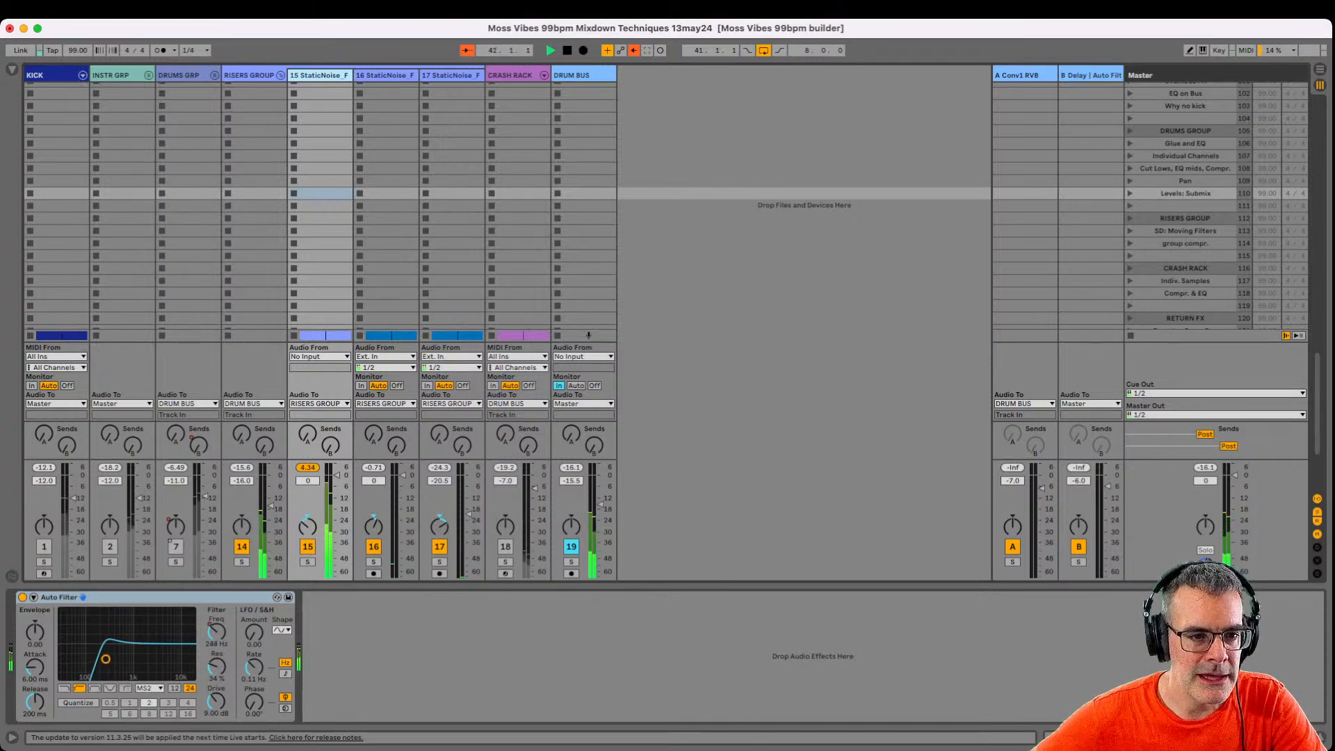
left_click(385, 75)
left_click(451, 75)
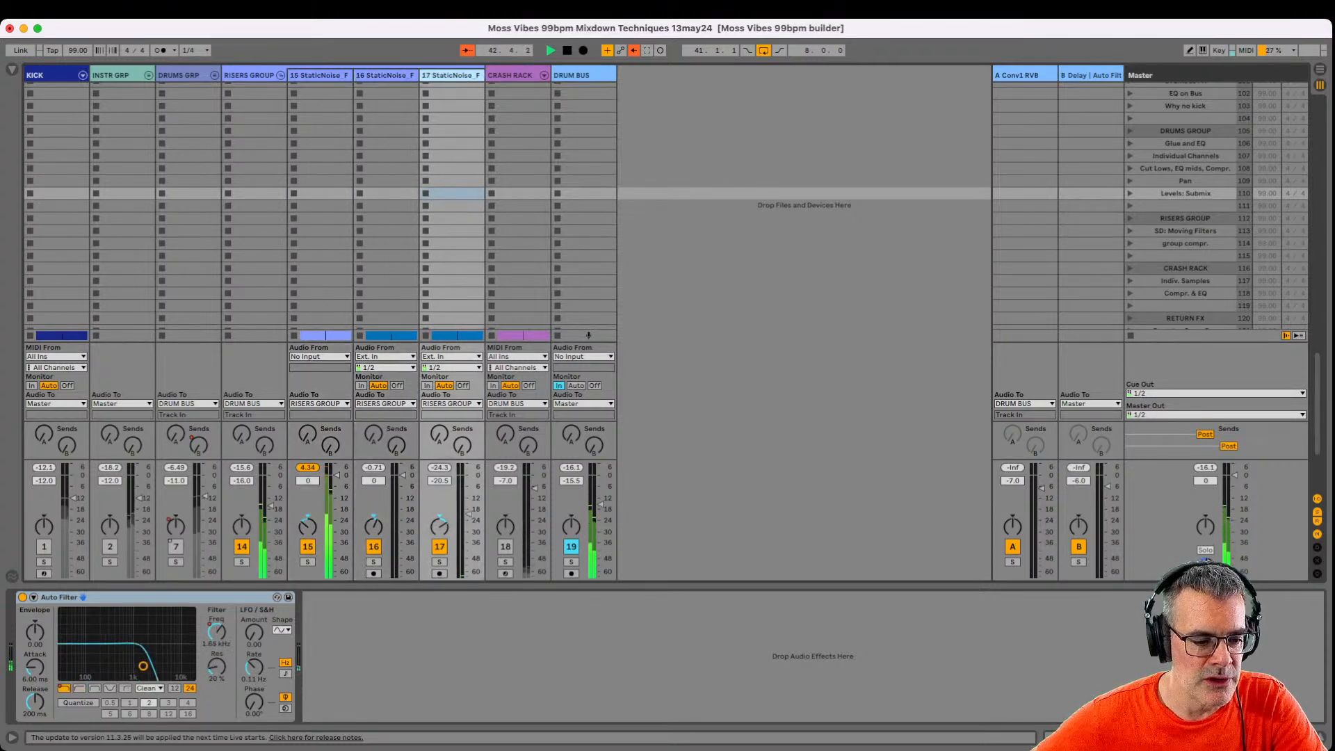
left_click(249, 75)
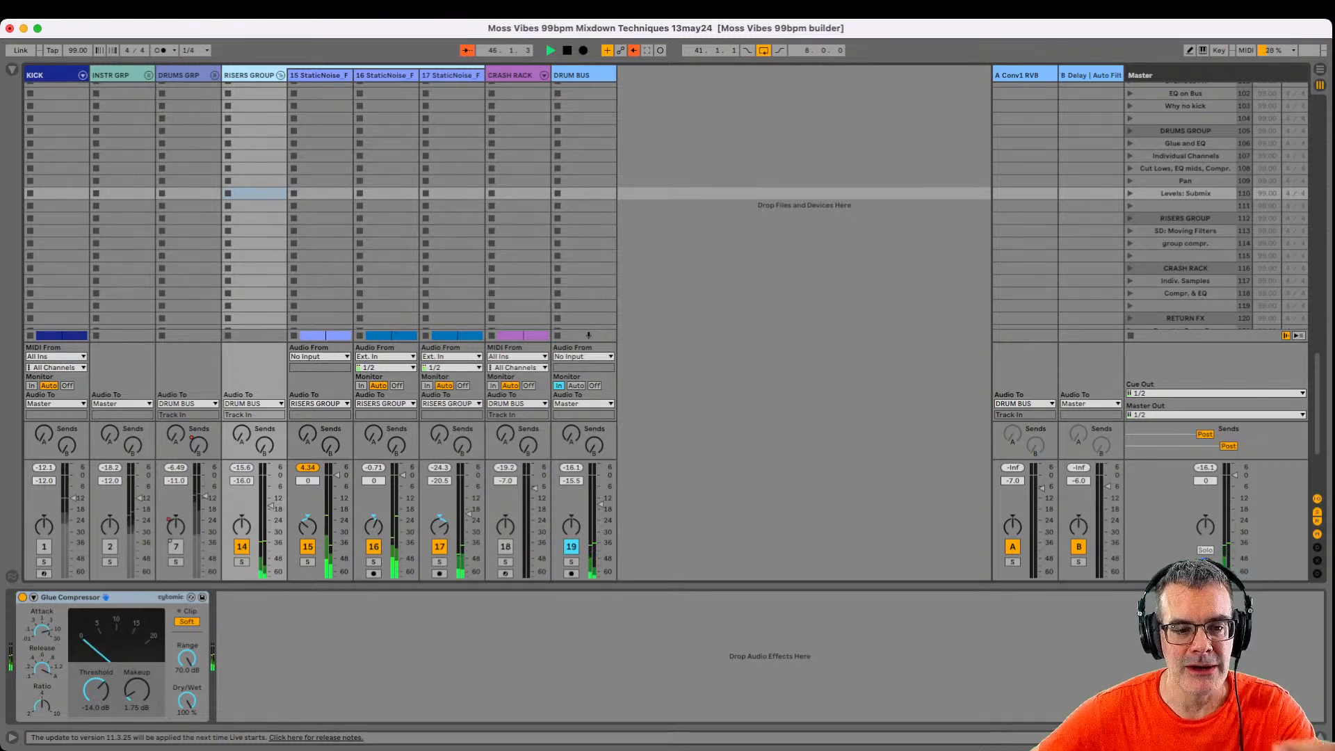
Bring the DRUMS GRP, KICK and CRASH RACK back into the mix, folding the RISERS GROUP.
left_click(176, 546)
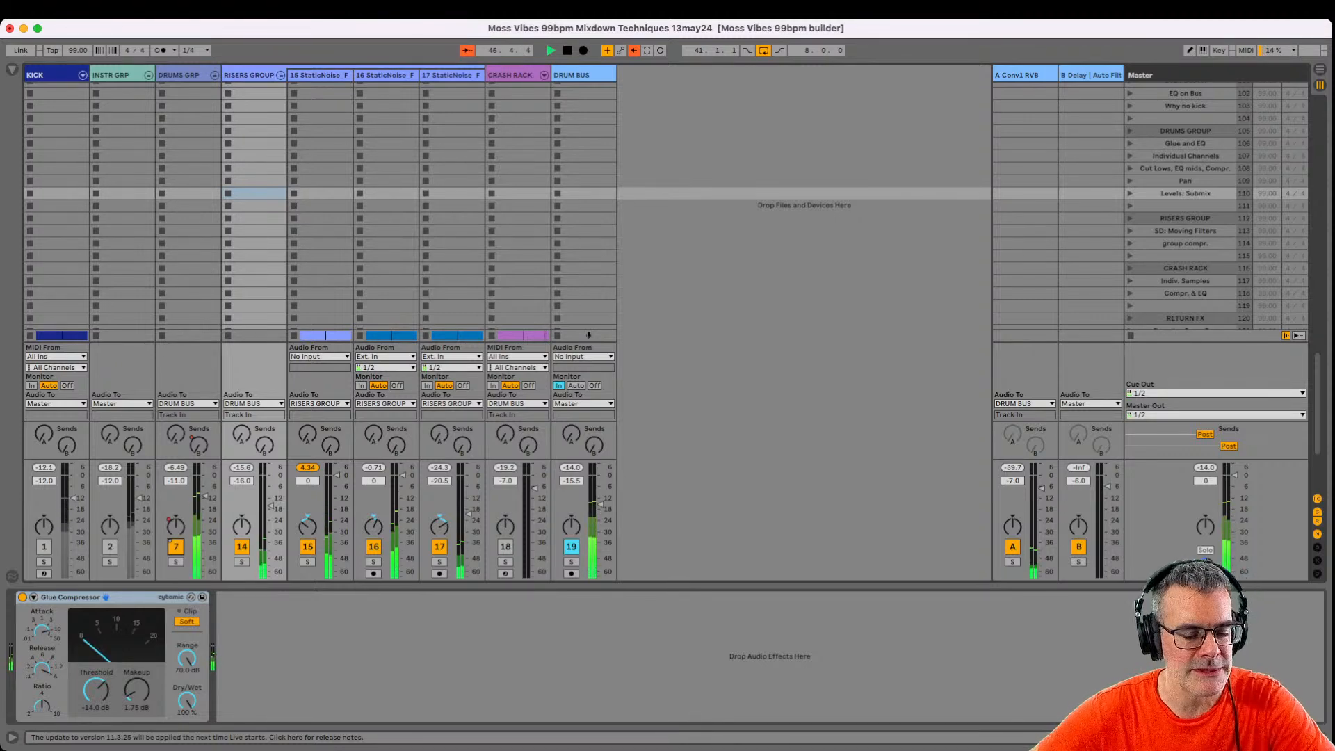
left_click(44, 547)
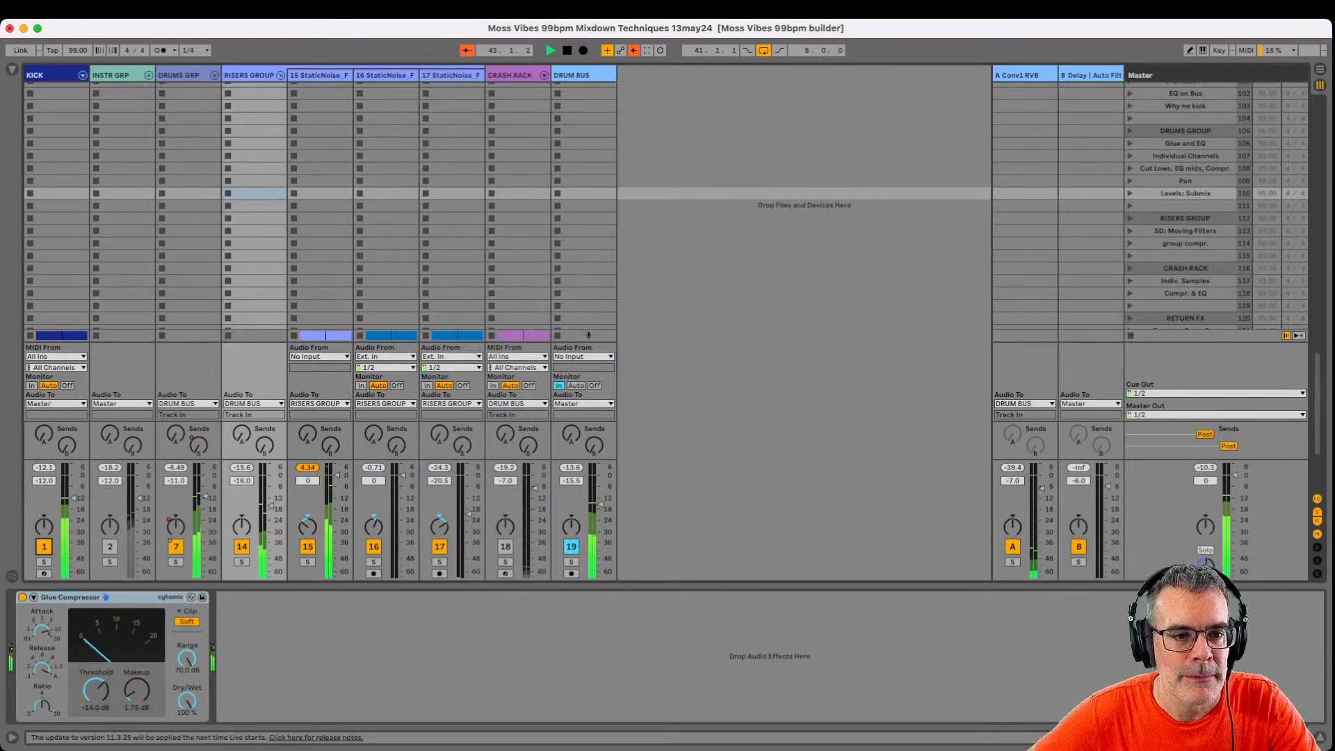
key("minus")
key("Right")
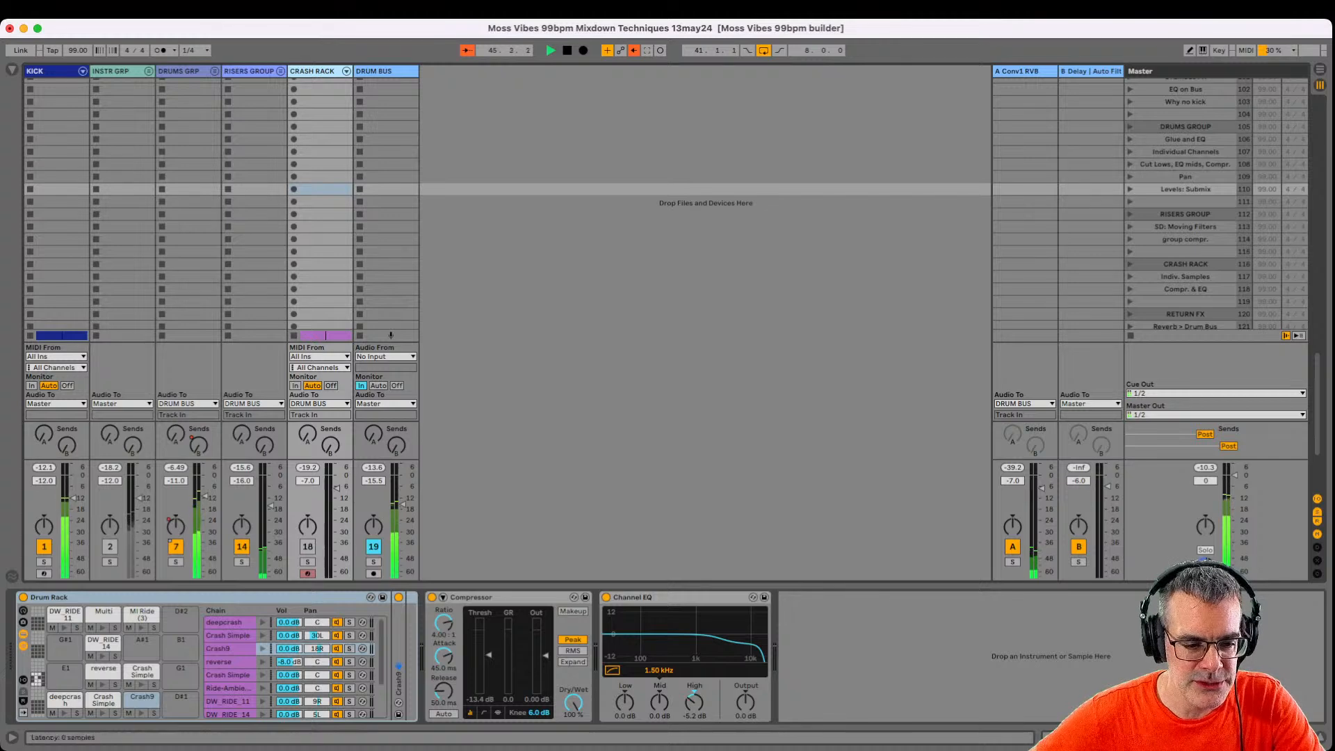
left_click(307, 547)
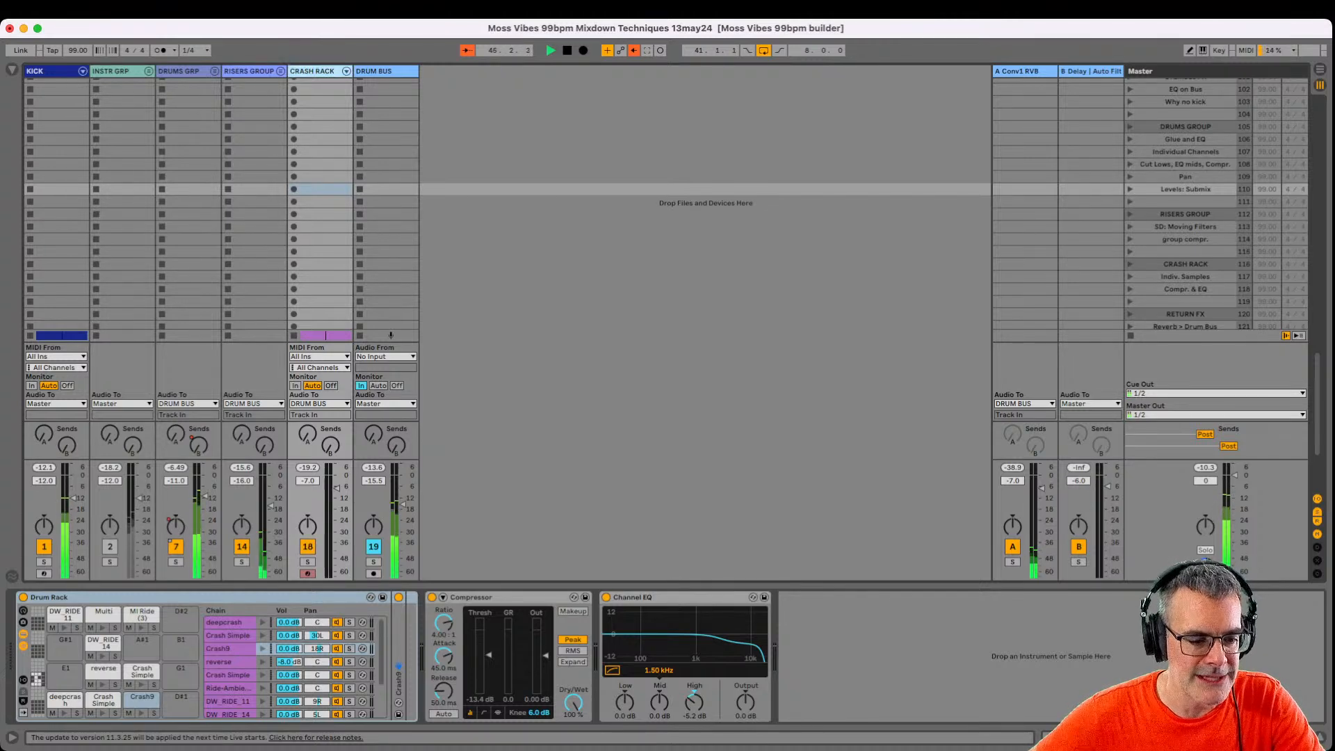
Move the arrangement loop to the ride cymbal section, bars 49 to 57.
key("Tab")
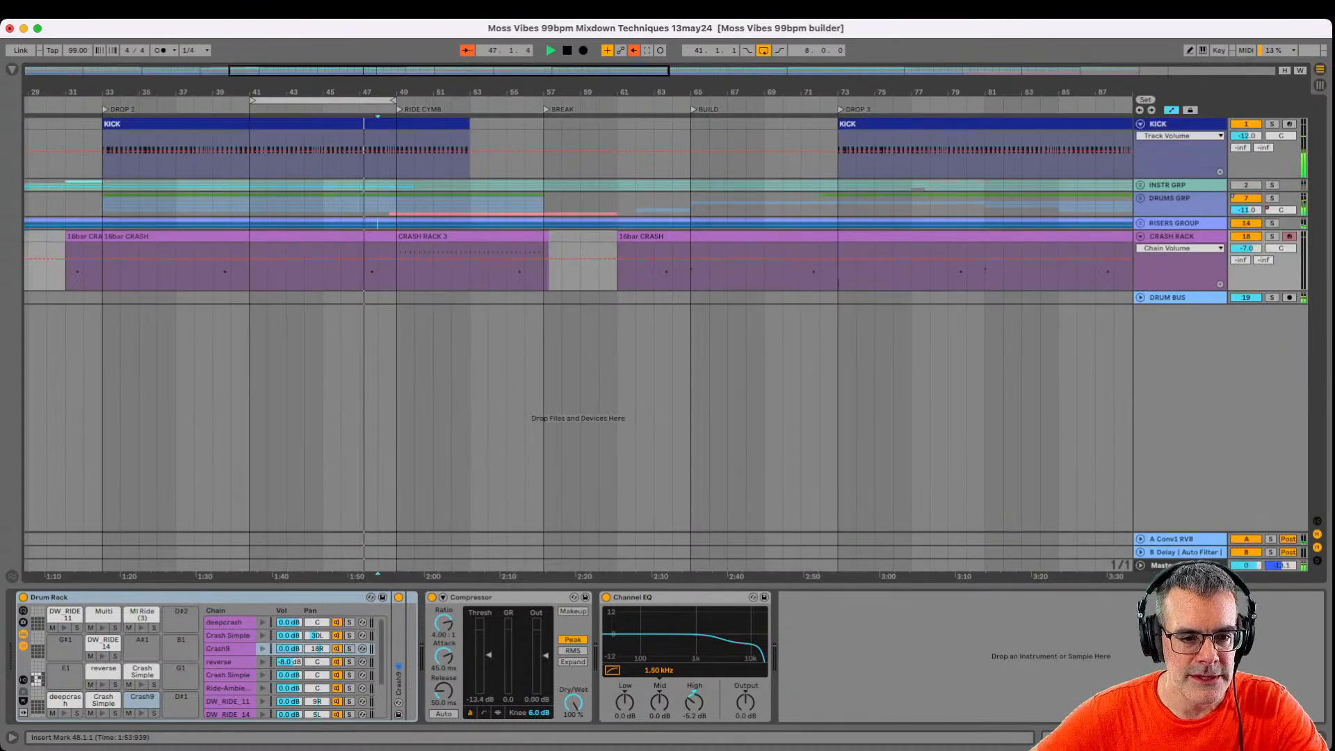
left_click(459, 237)
left_click(334, 100)
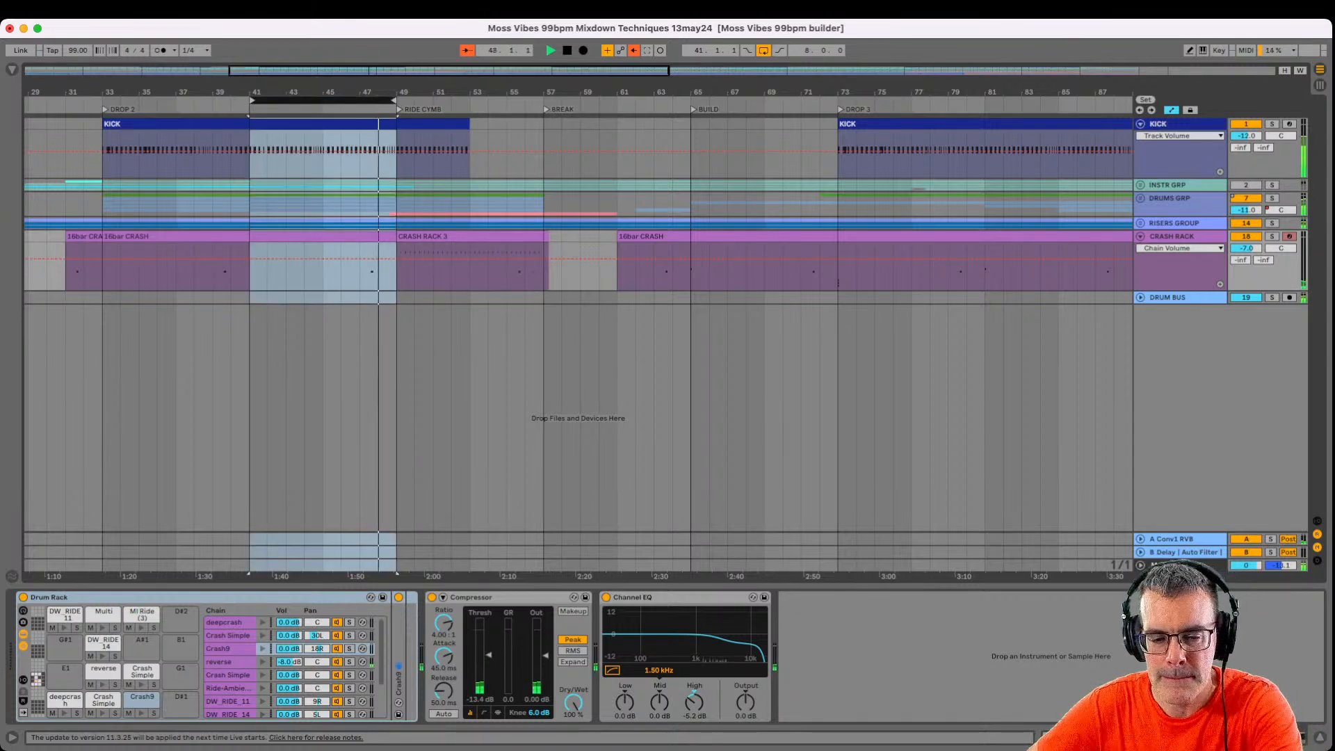
key("Down")
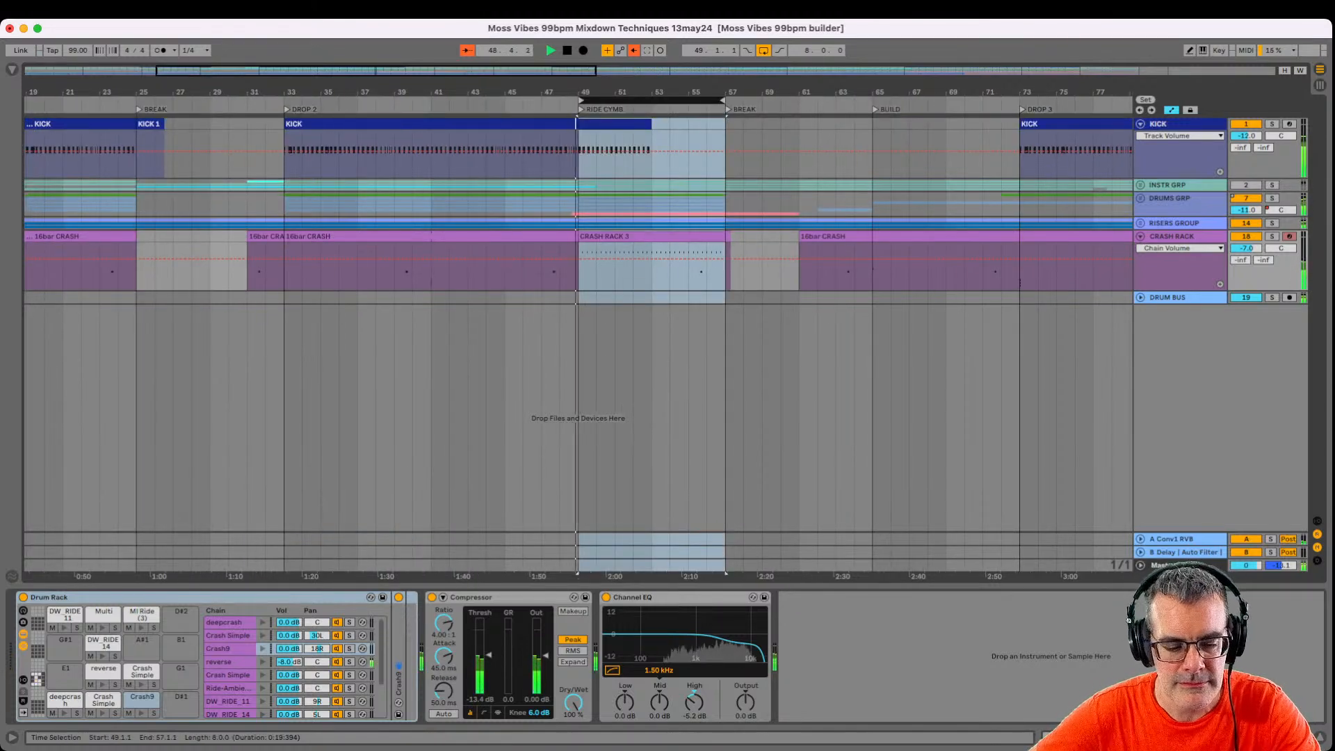
Solo the CRASH RACK in the session mixer to hear it alone, and unsolo it.
key("Tab")
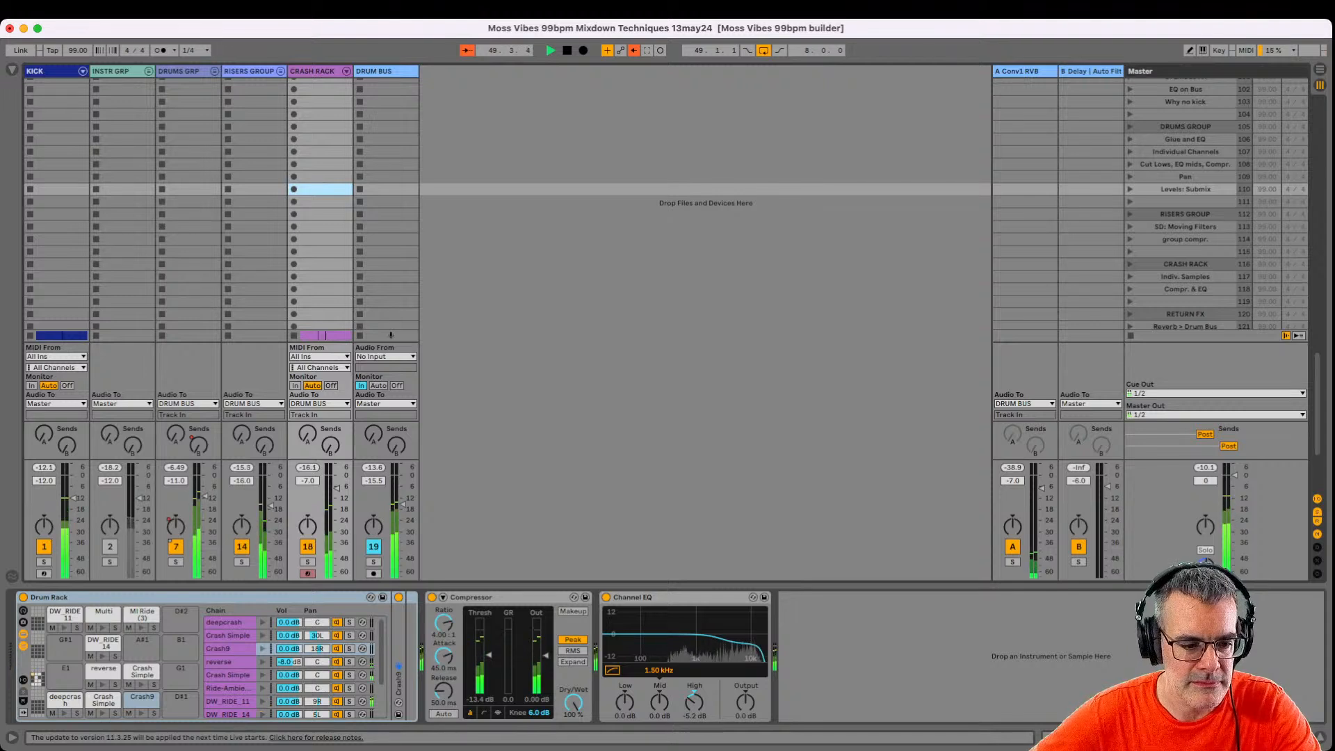
left_click(307, 562)
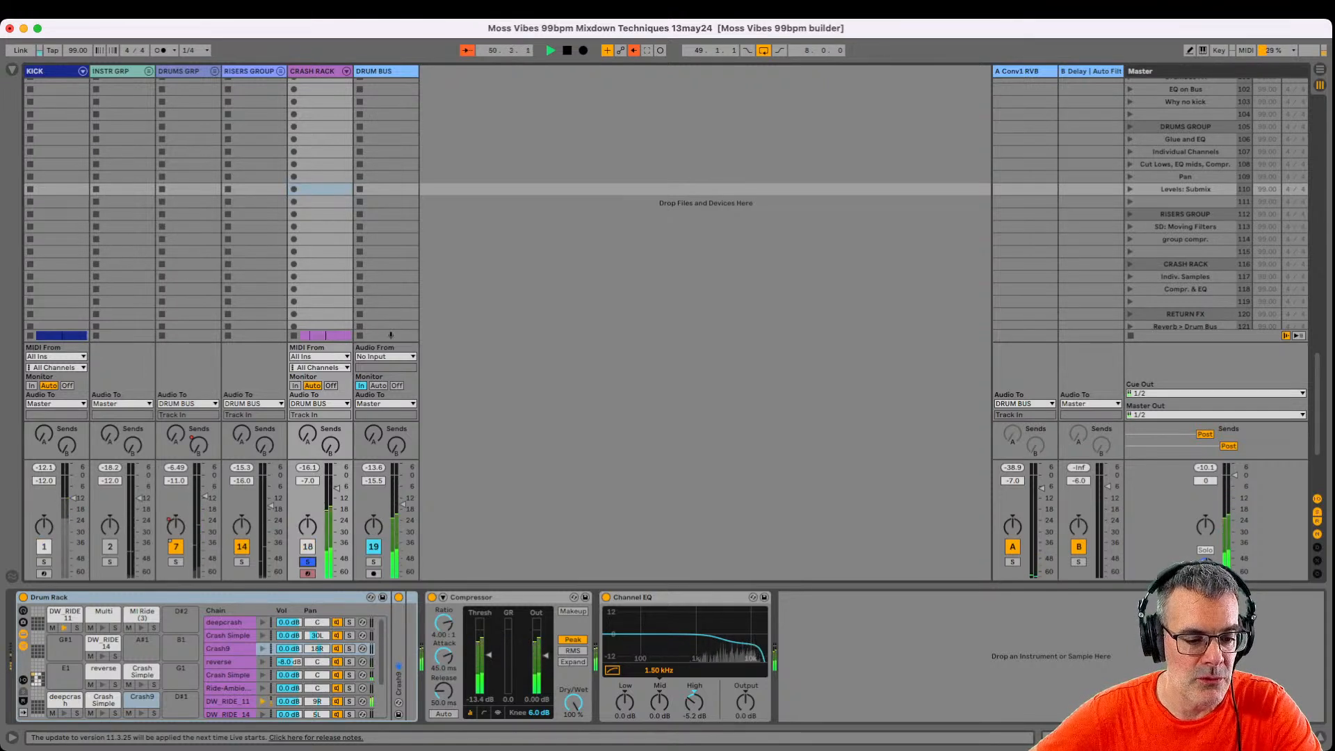
left_click(308, 562)
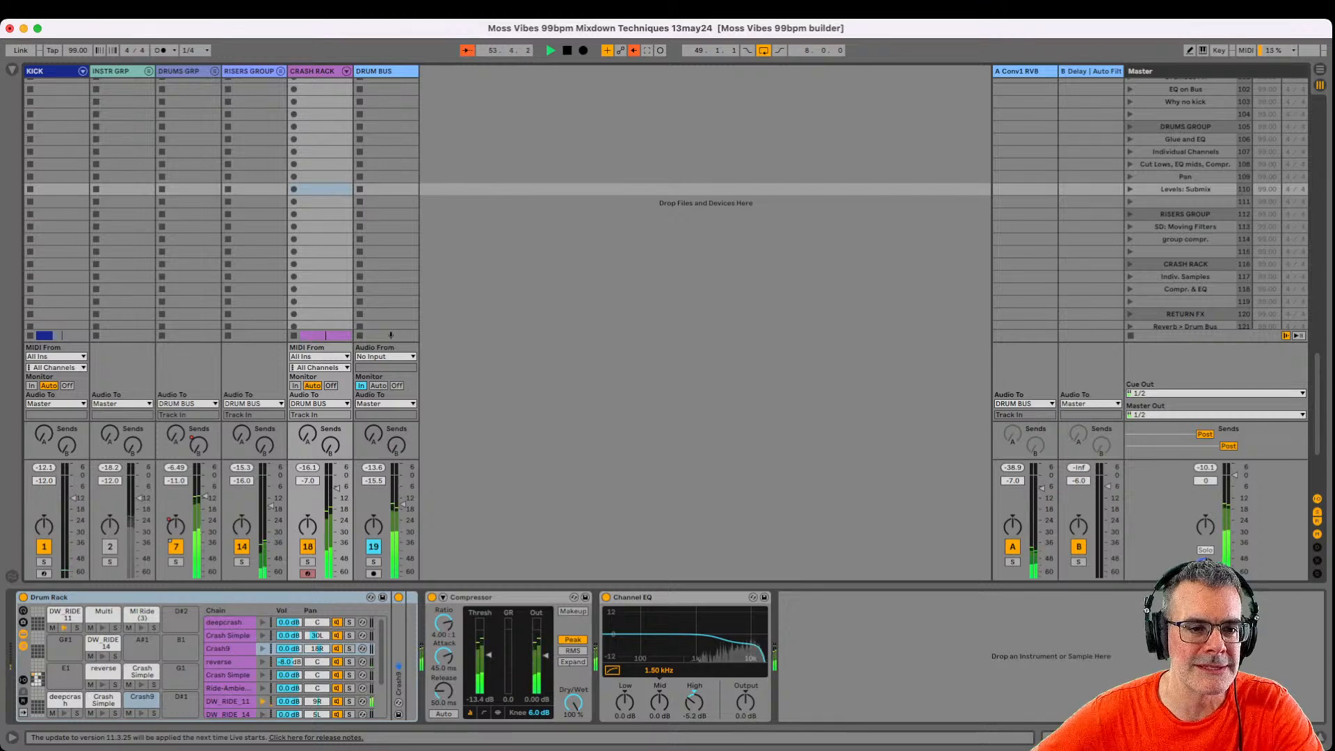
Unfold the CRASH RACK into its sample chains and colour the Crash Simple and Crash9 chains pink.
left_click(347, 71)
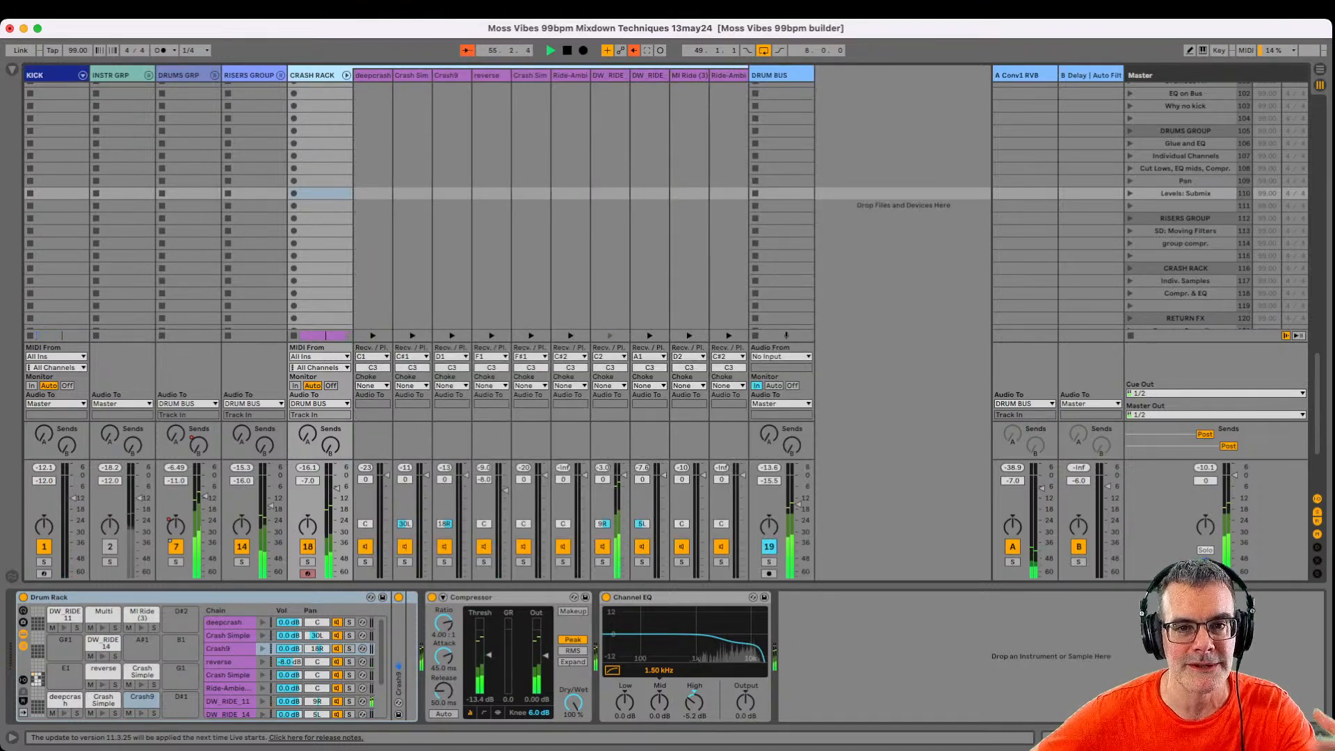
key("Right")
key("Right")
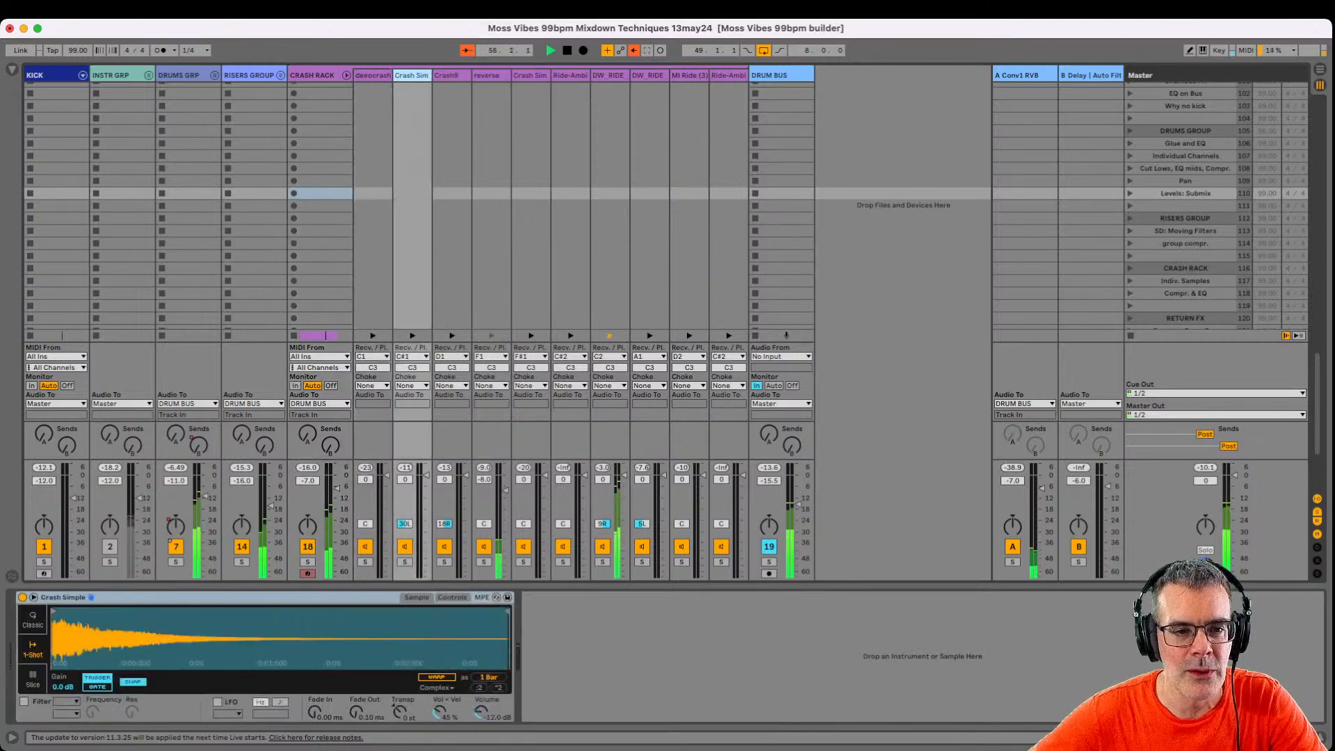
key("Right")
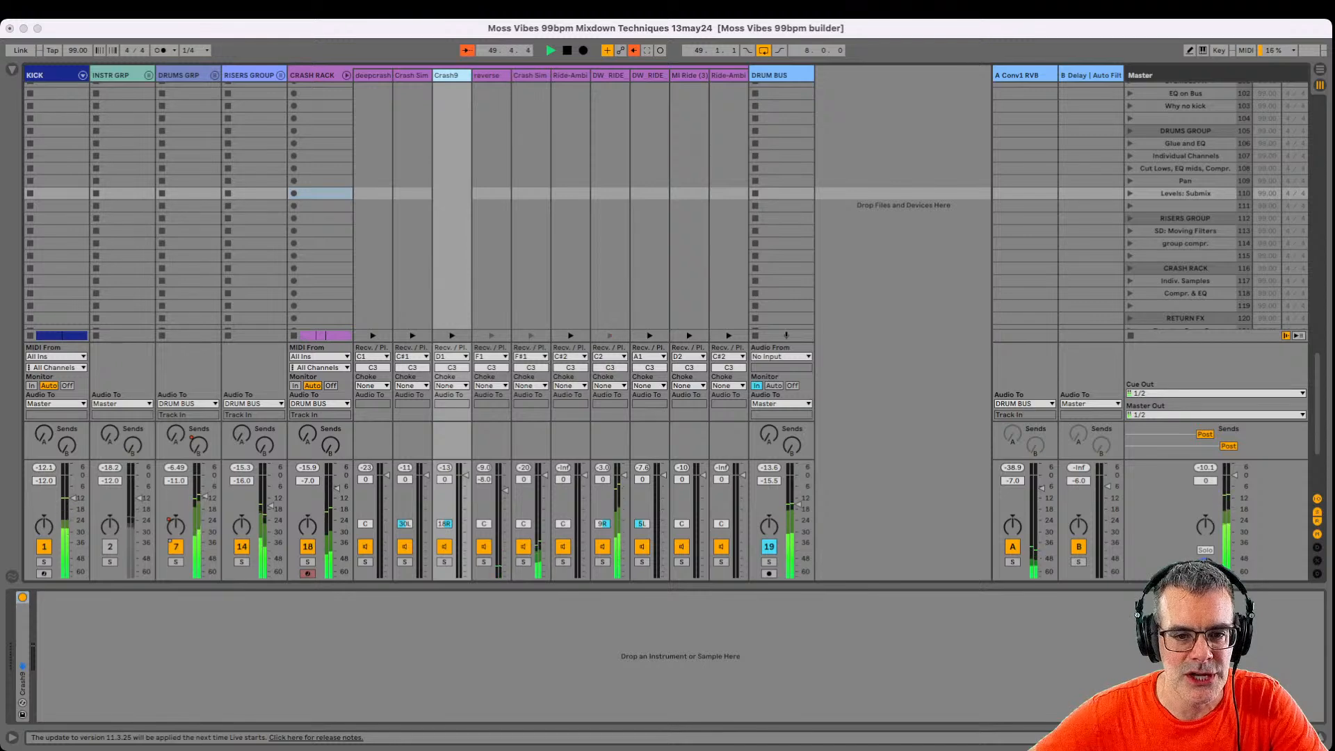
key("Left")
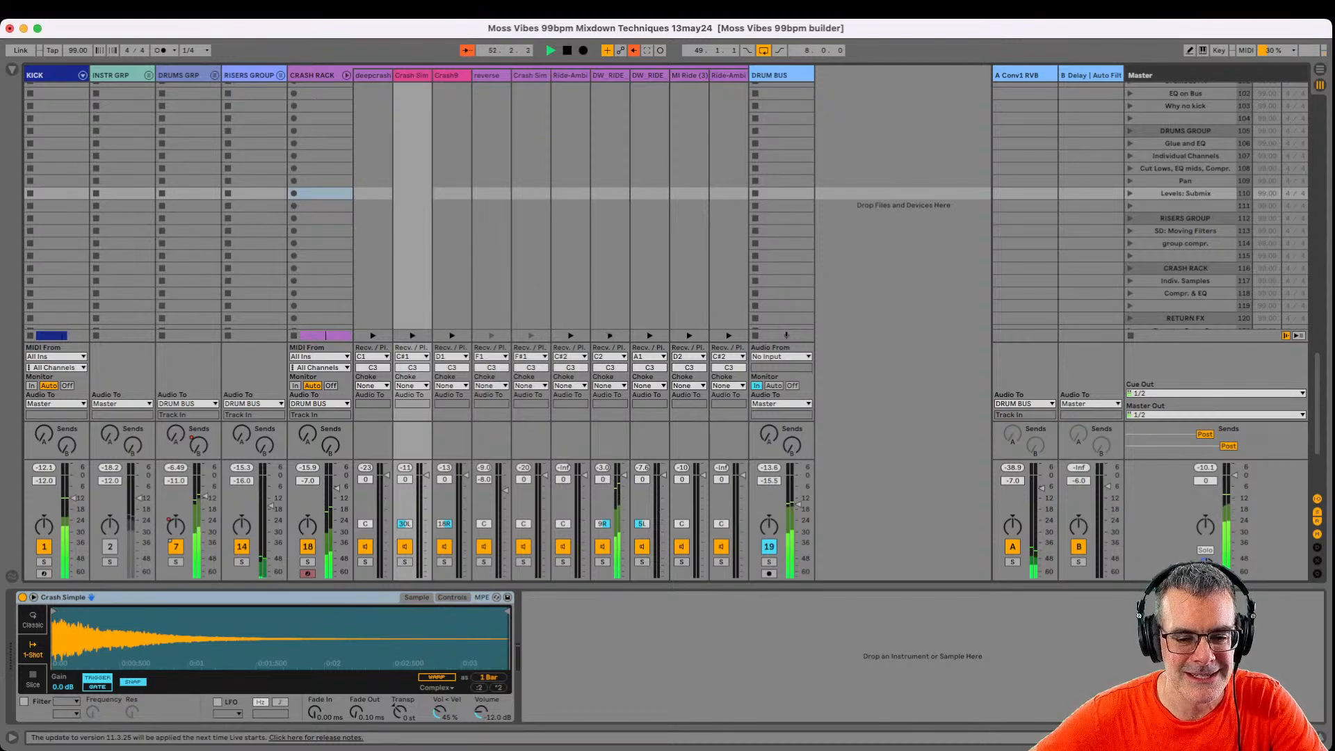
Colour the reverse and DW_RIDE_11 chains pink, checking the deepcrash sample in between.
left_click(488, 75)
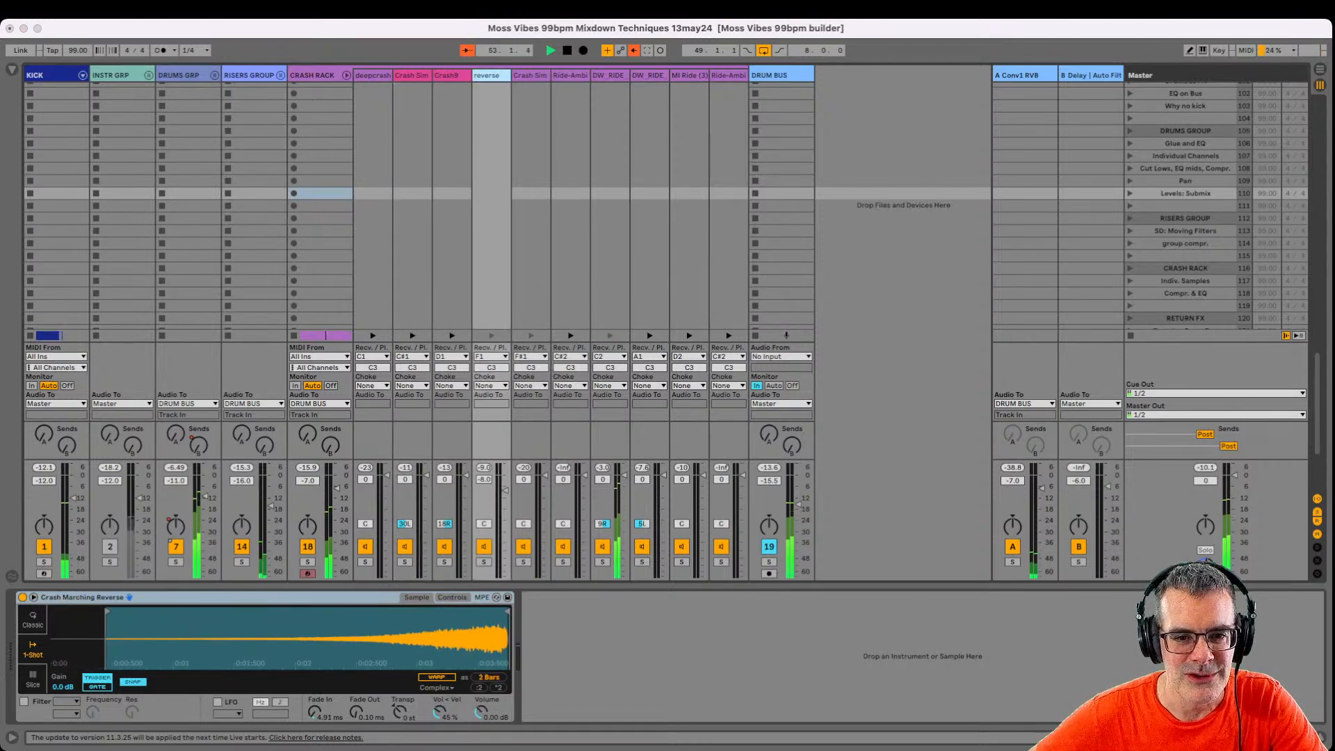
left_click(609, 75)
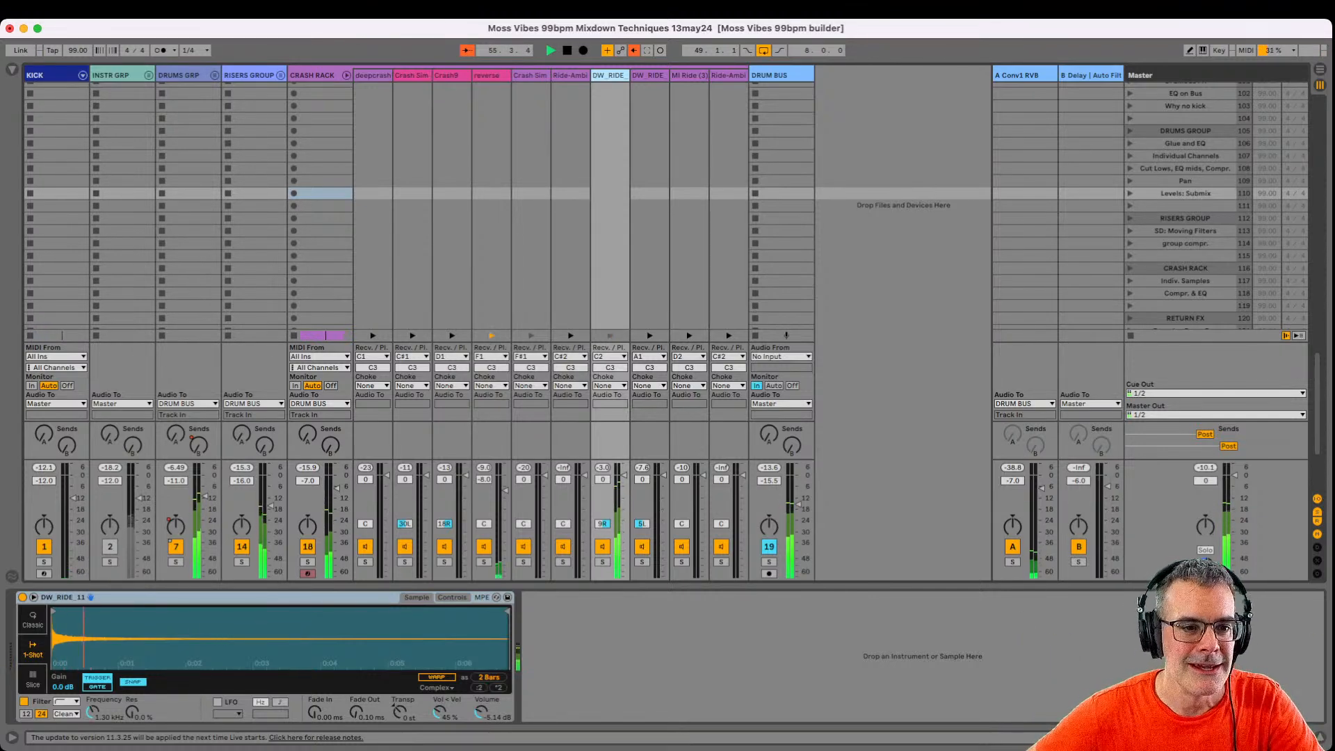
left_click(373, 76)
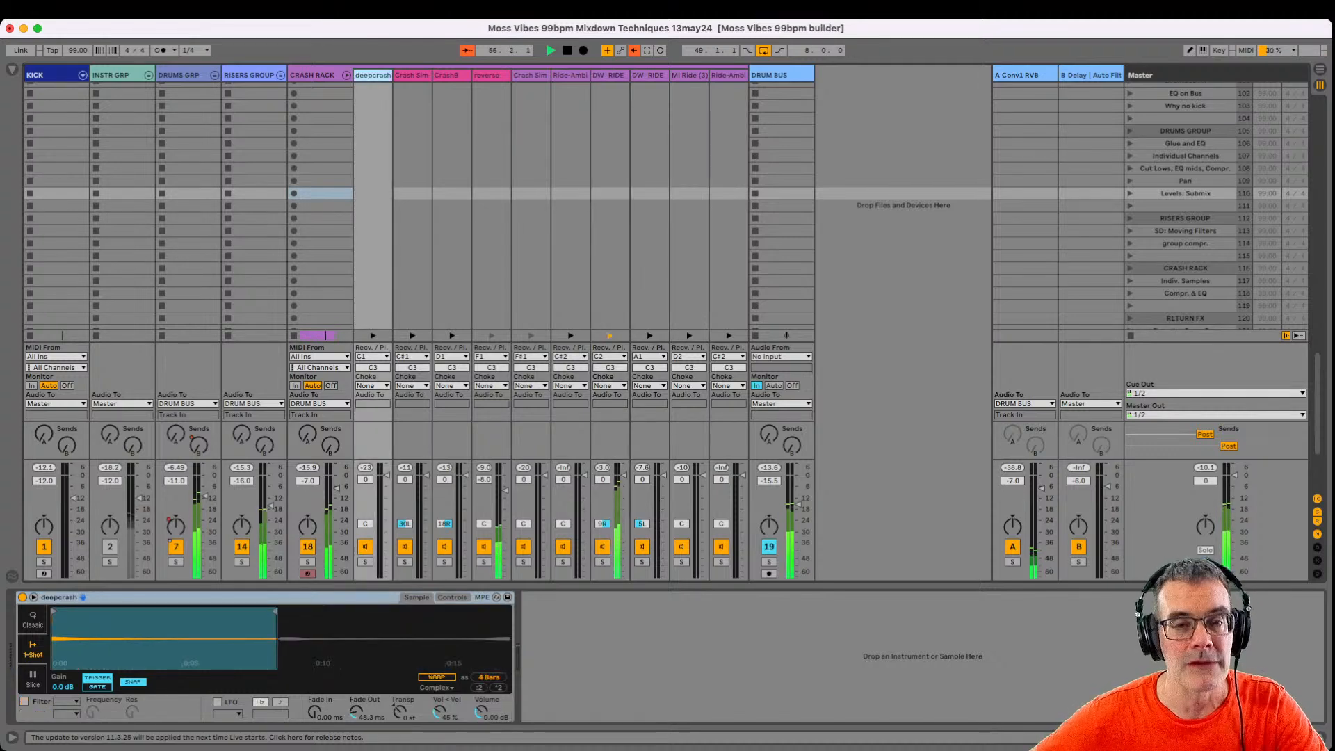
right_click(609, 75)
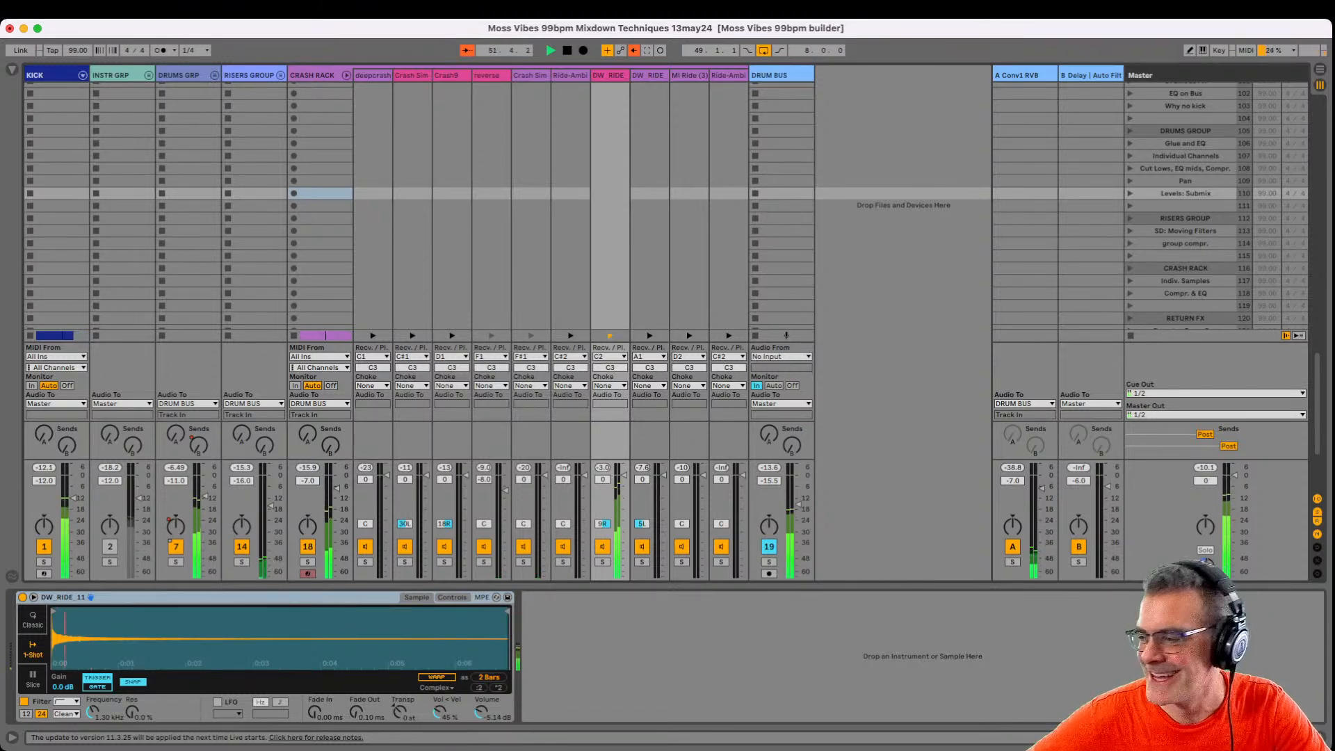
Fold the CRASH RACK and check the audio output routing of the DRUMS GRP, RISERS GROUP and CRASH RACK.
left_click(346, 75)
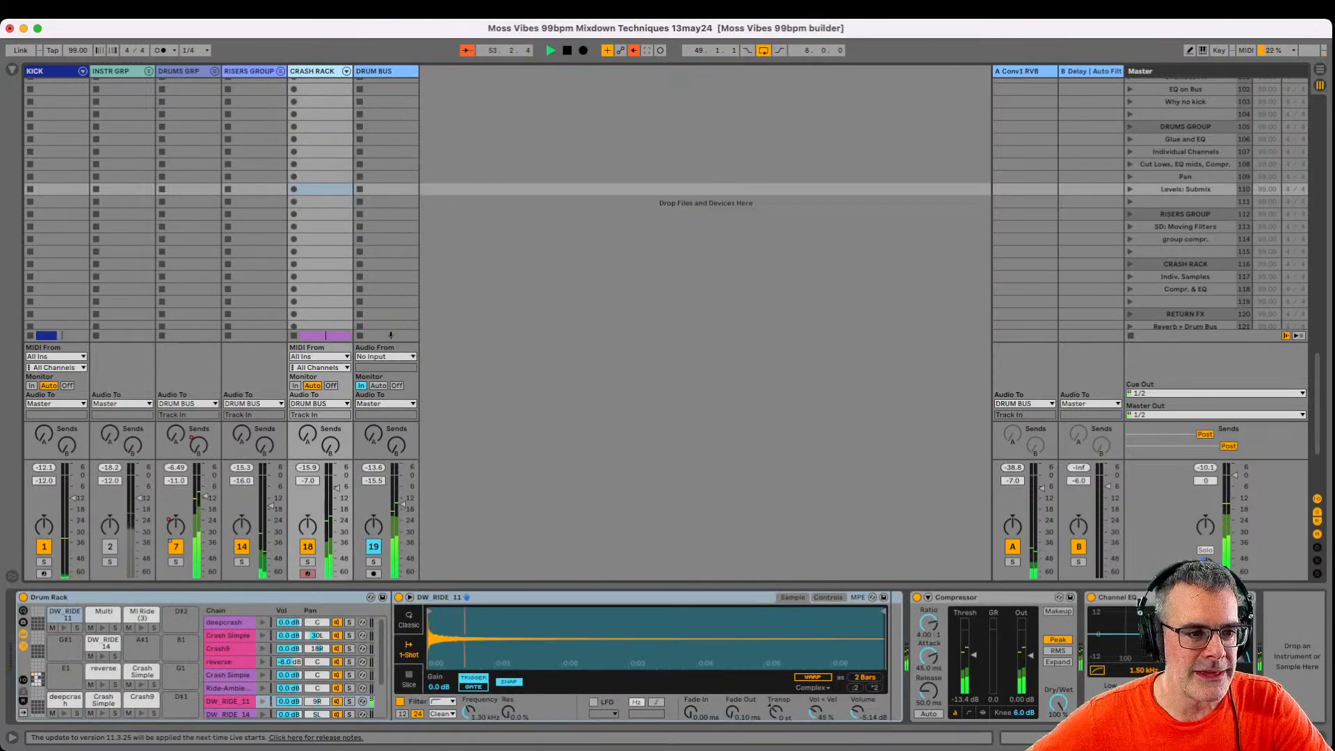
left_click(180, 71)
left_click(249, 71)
left_click(312, 71)
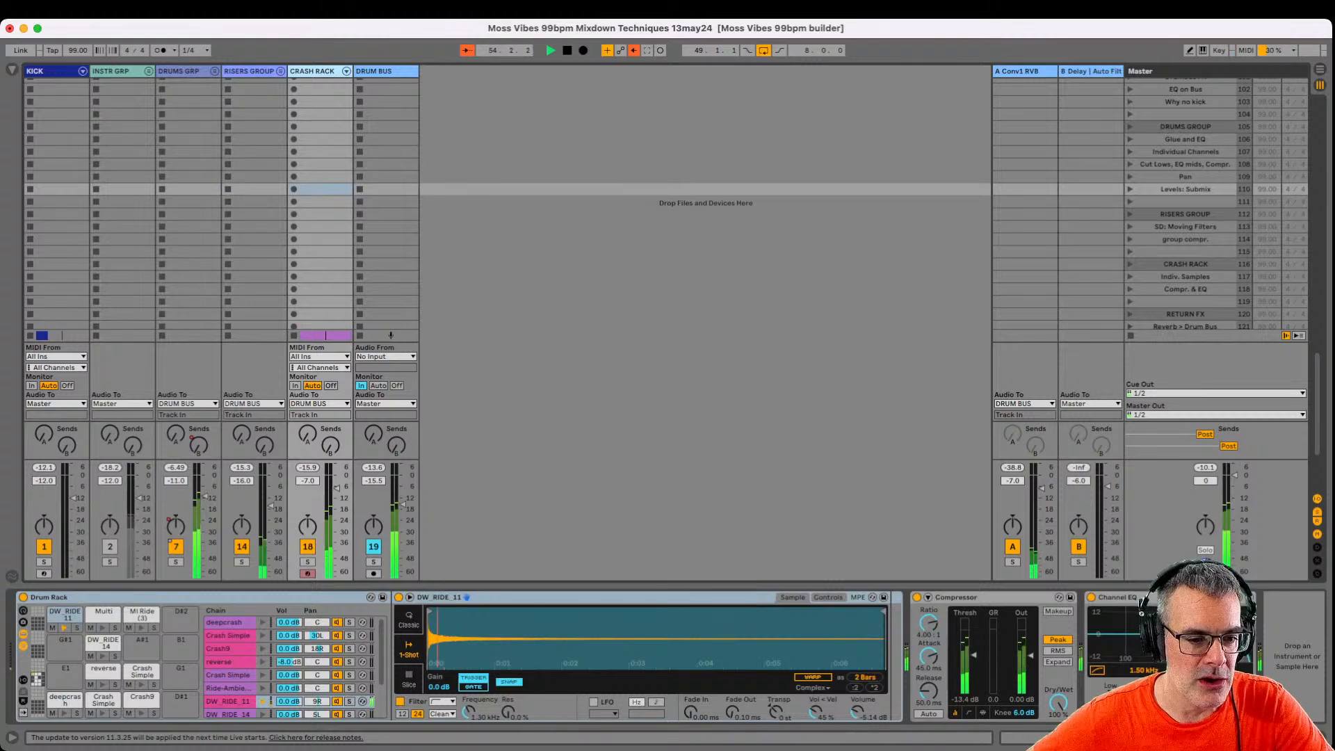
left_click(319, 404)
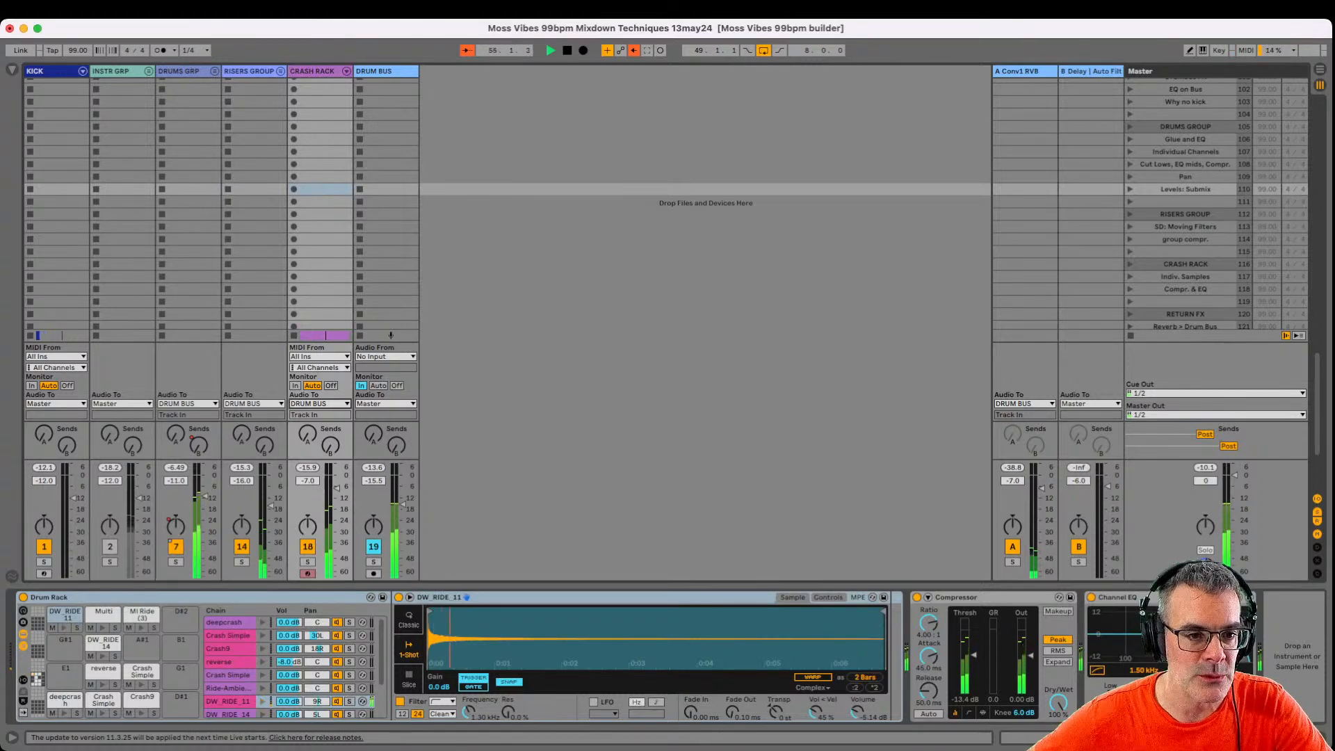
Select the DRUM BUS track, and mute and unmute it to compare the mix with and without it.
left_click(374, 71)
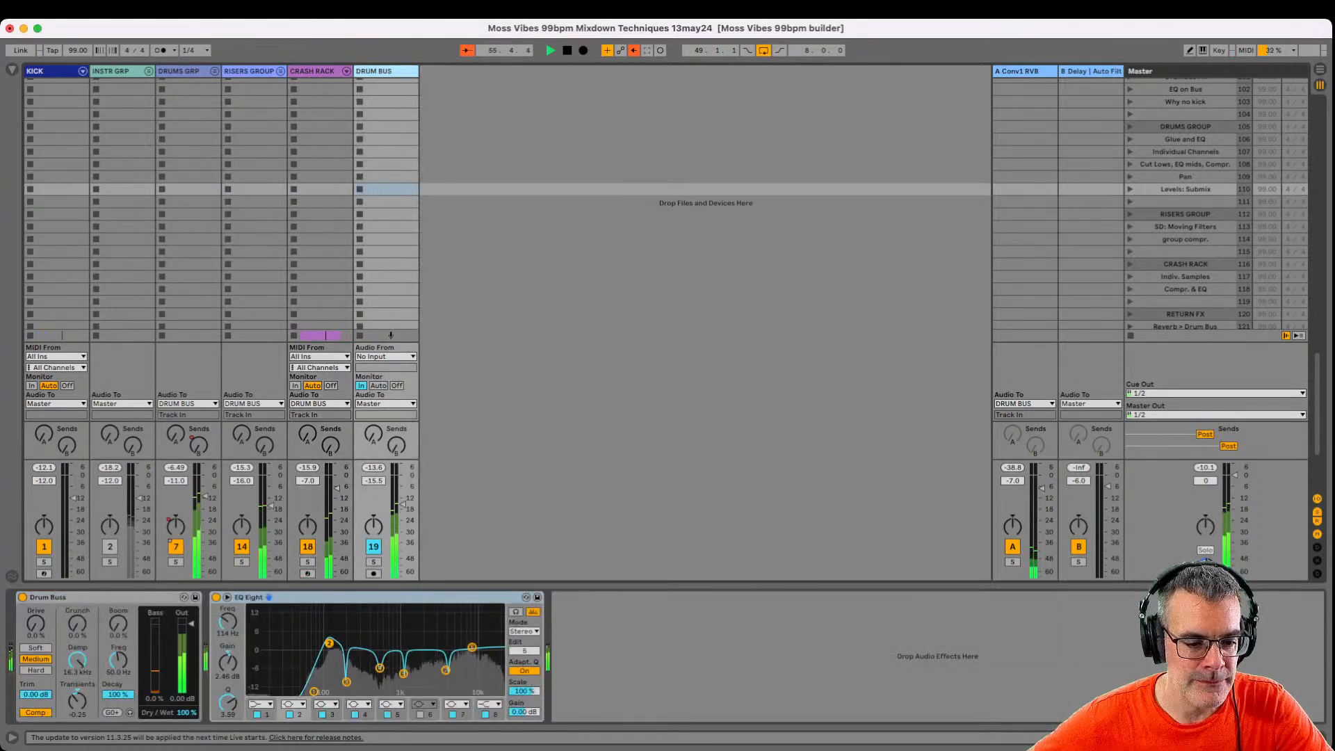
left_click(373, 546)
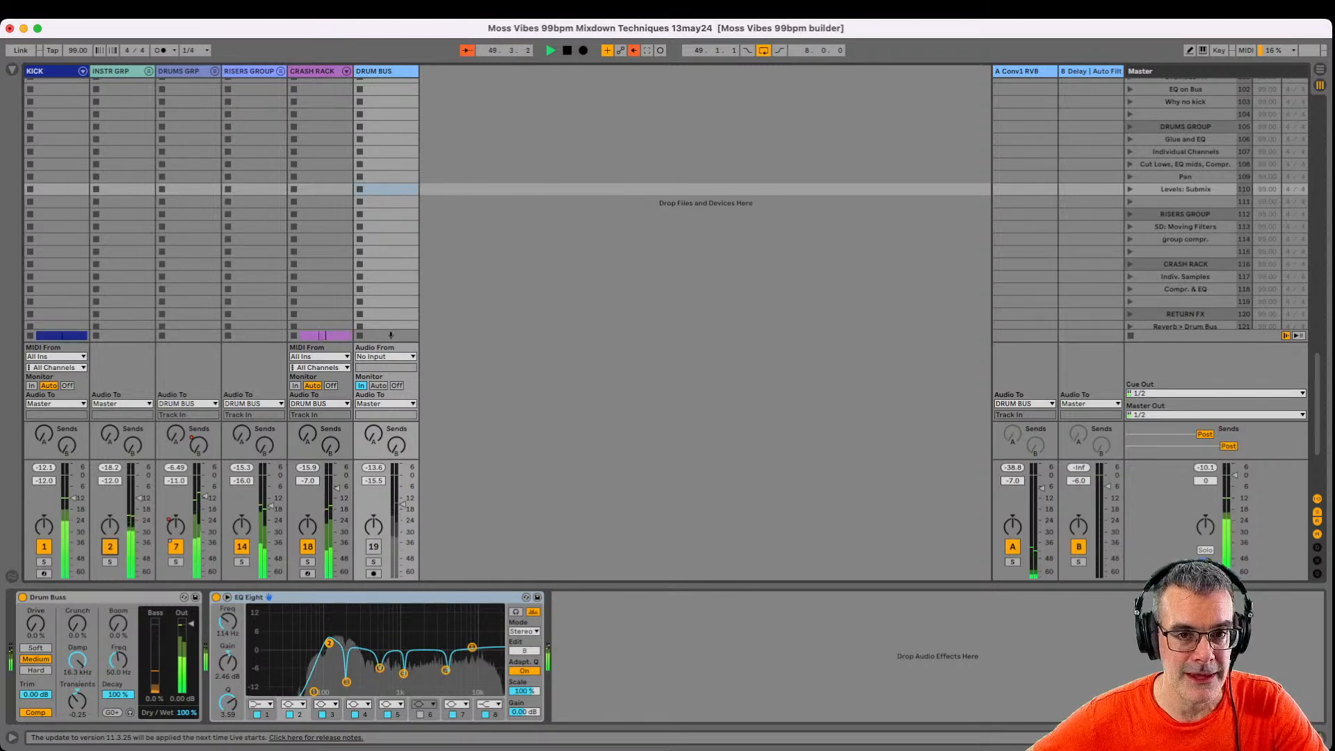
left_click(374, 546)
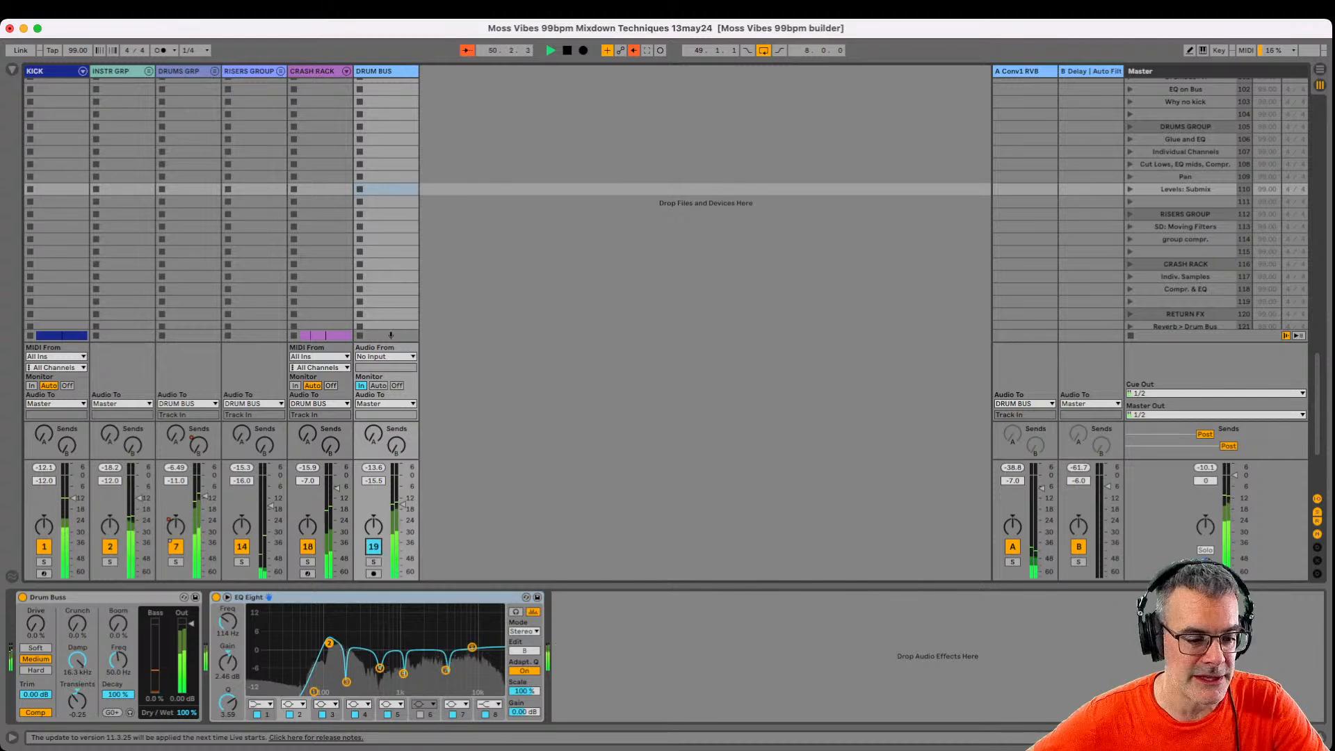
left_click(373, 547)
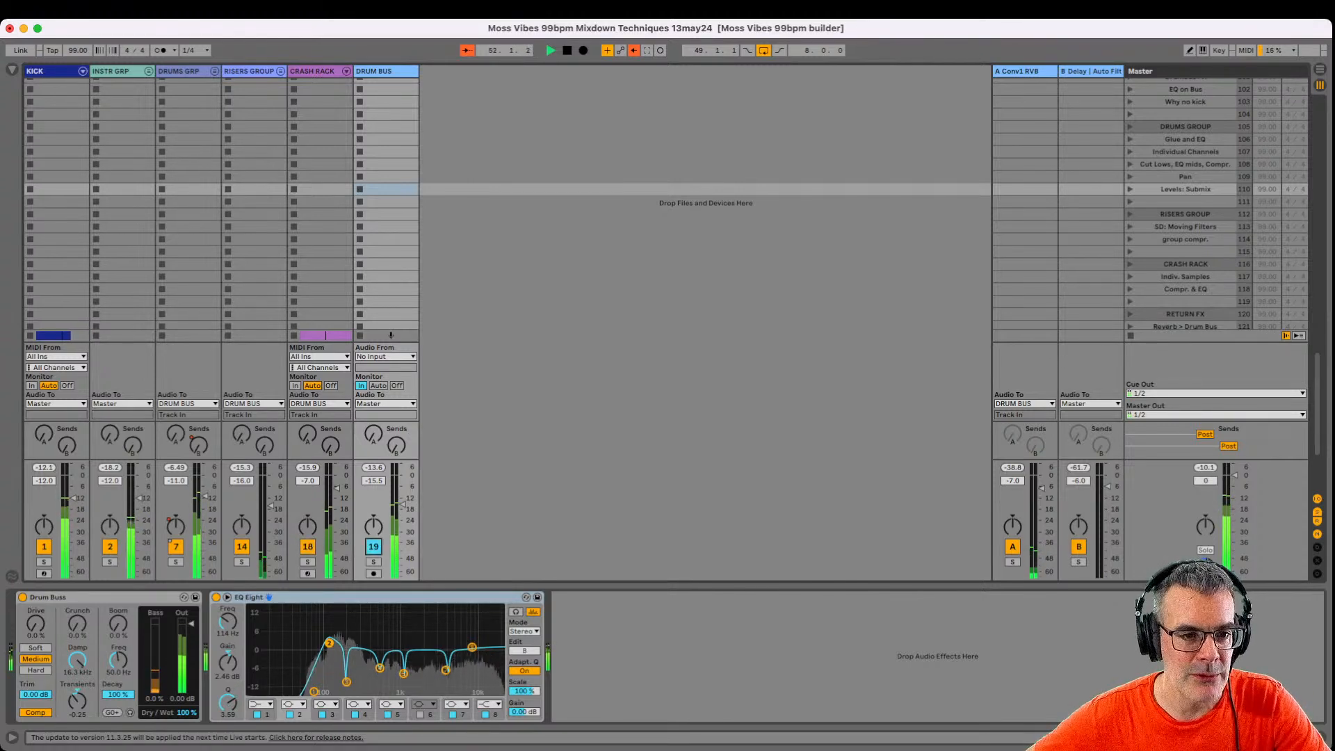
Solo the DRUM BUS, compare its sound with EQ Eight and Drum Buss bypassed and enabled, and unsolo it.
left_click(374, 562)
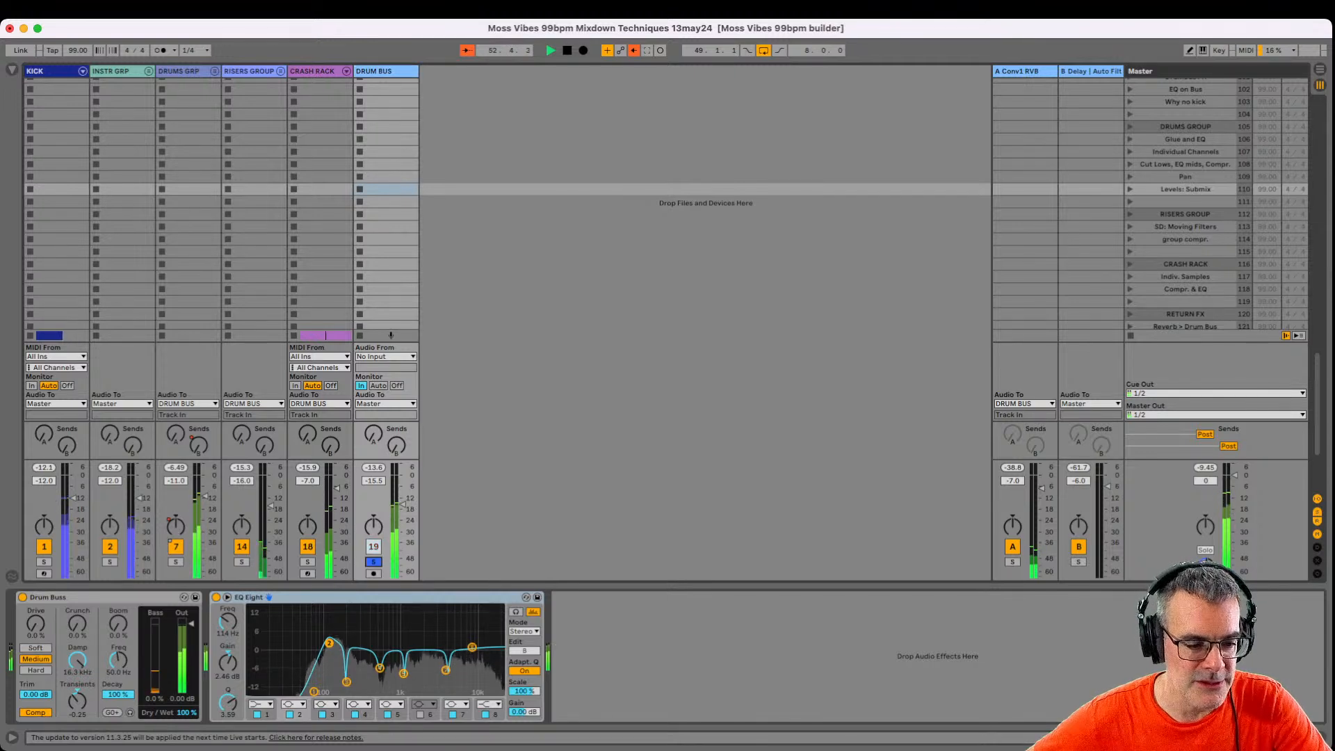
left_click(217, 597)
left_click(42, 598)
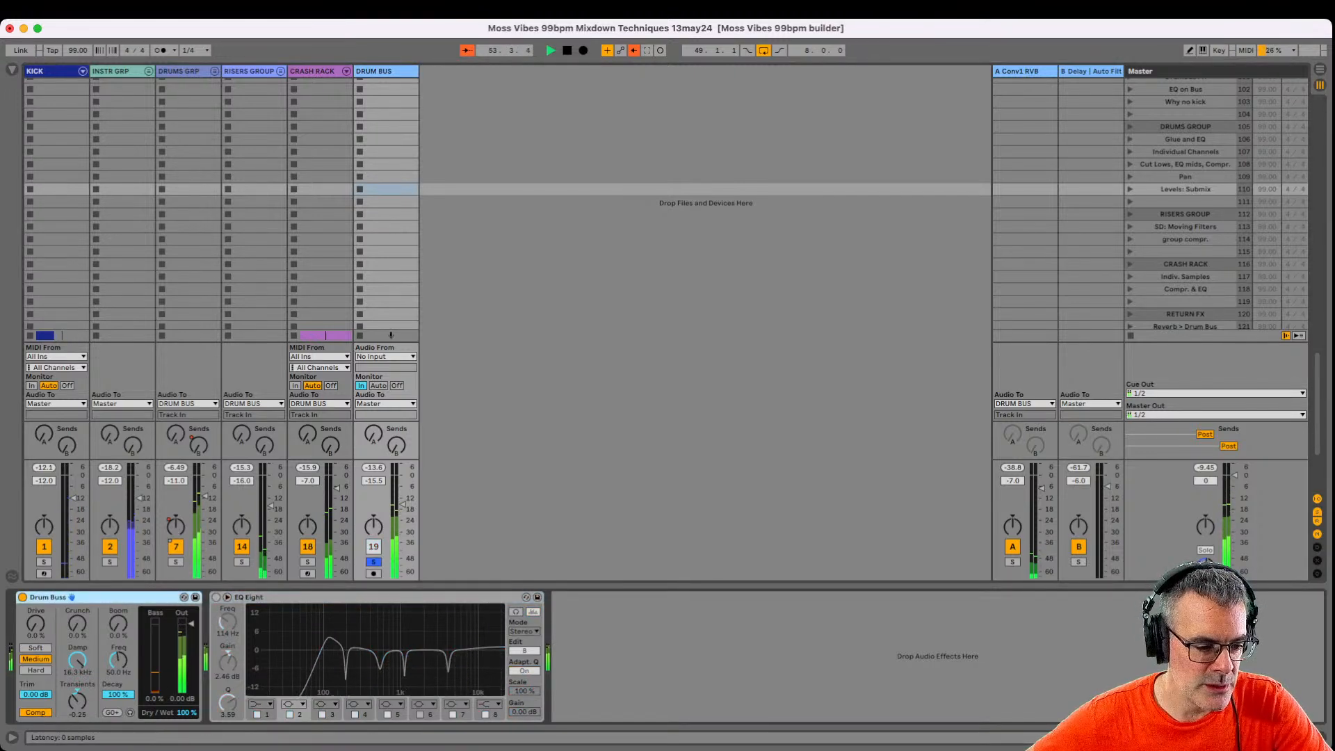
key("0")
key("0")
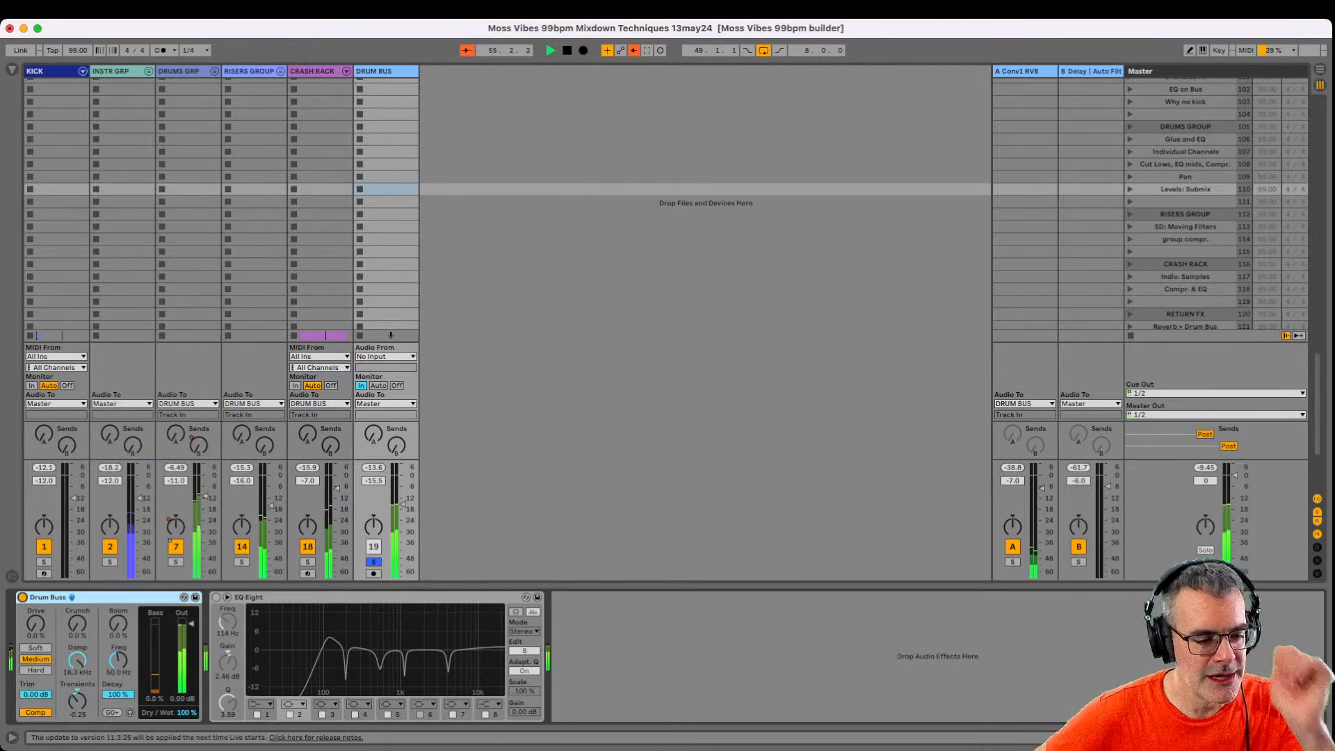
left_click(36, 712)
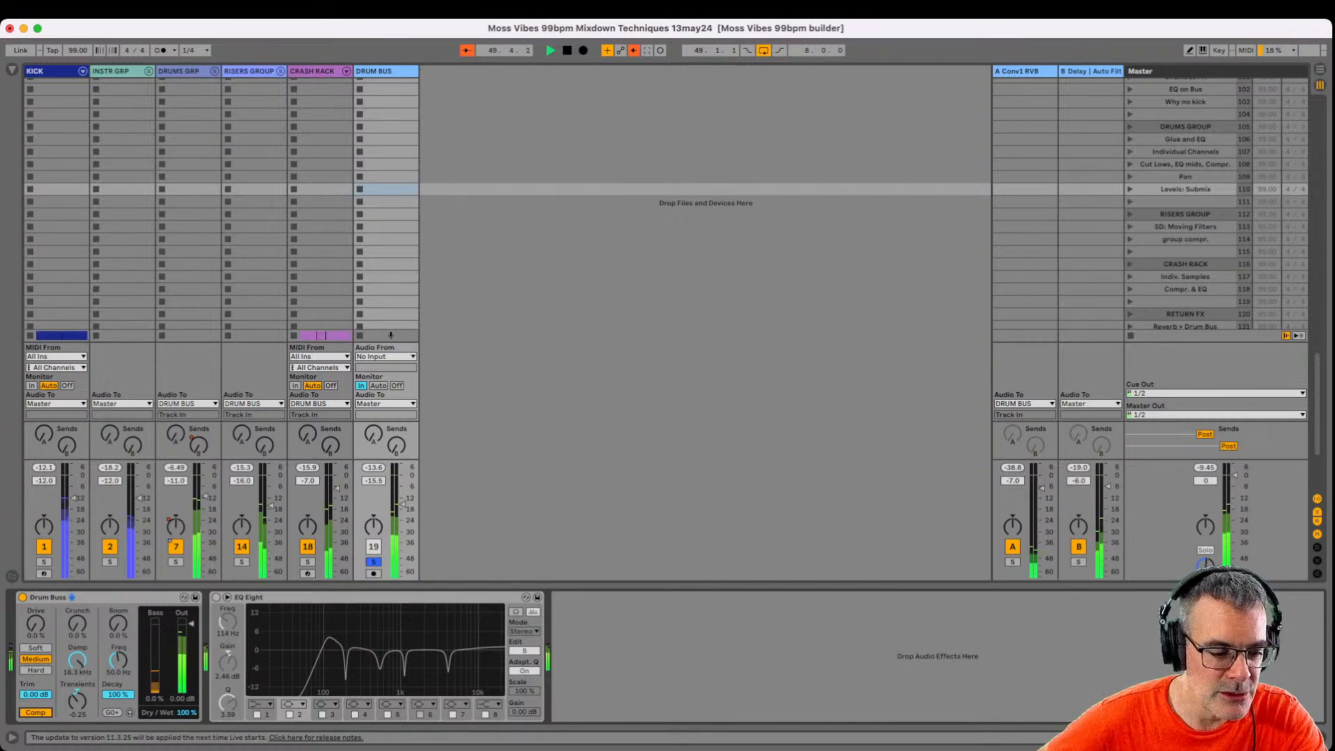
left_click(216, 597)
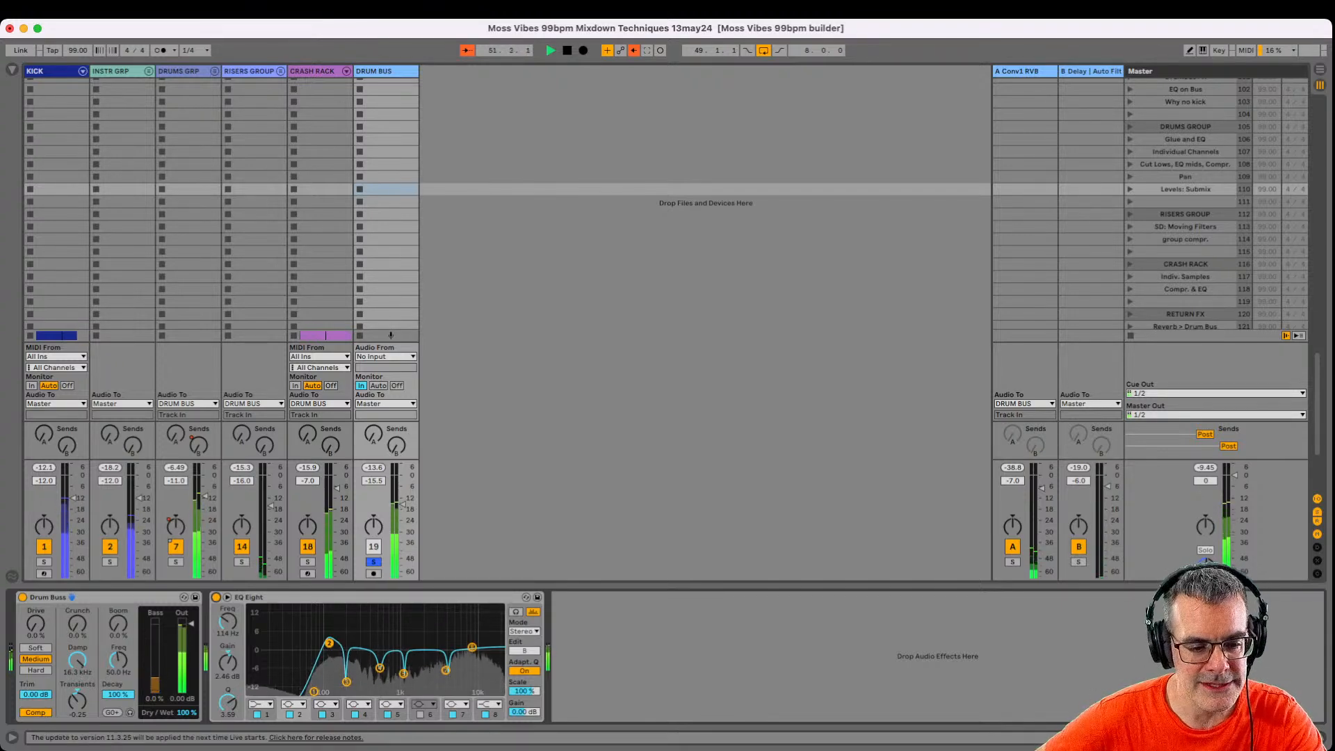
left_click(374, 561)
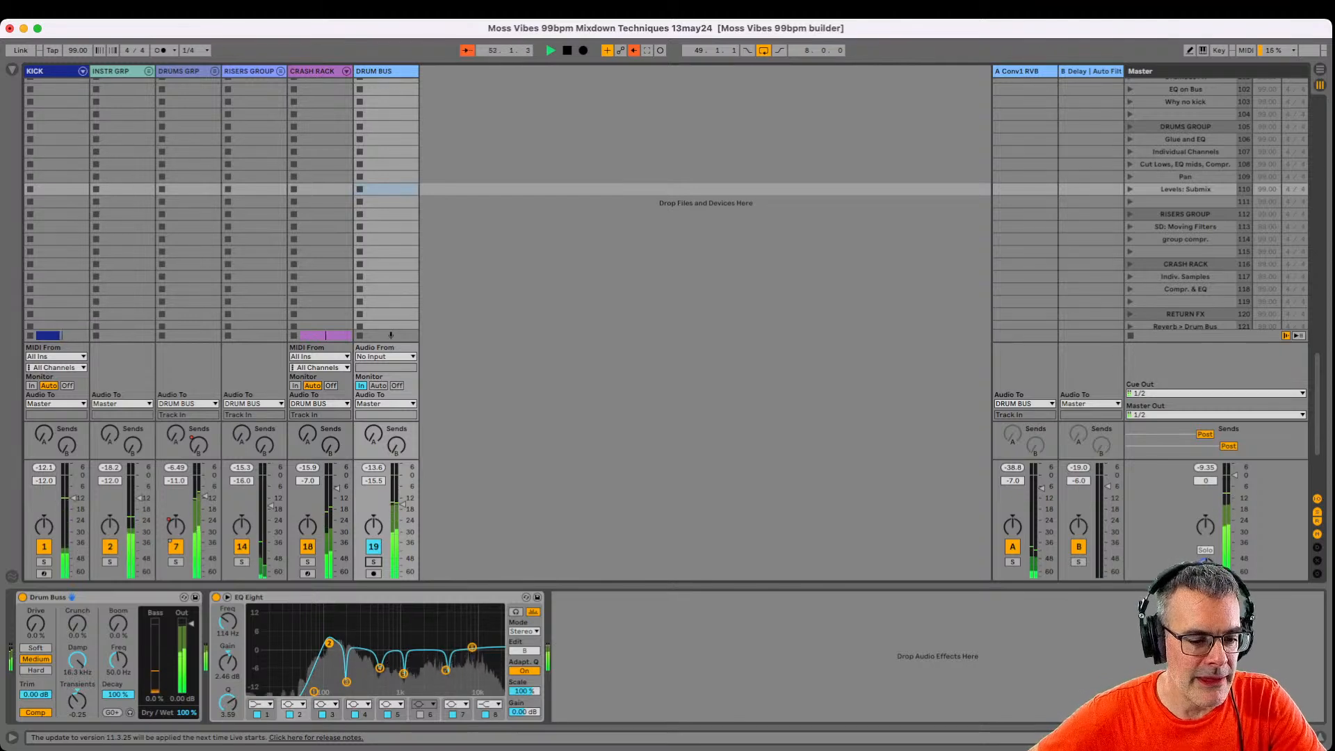
Mute the DRUM BUS and INSTR GRP to isolate the KICK, and reset the KICK's peak level.
left_click(373, 546)
left_click(110, 547)
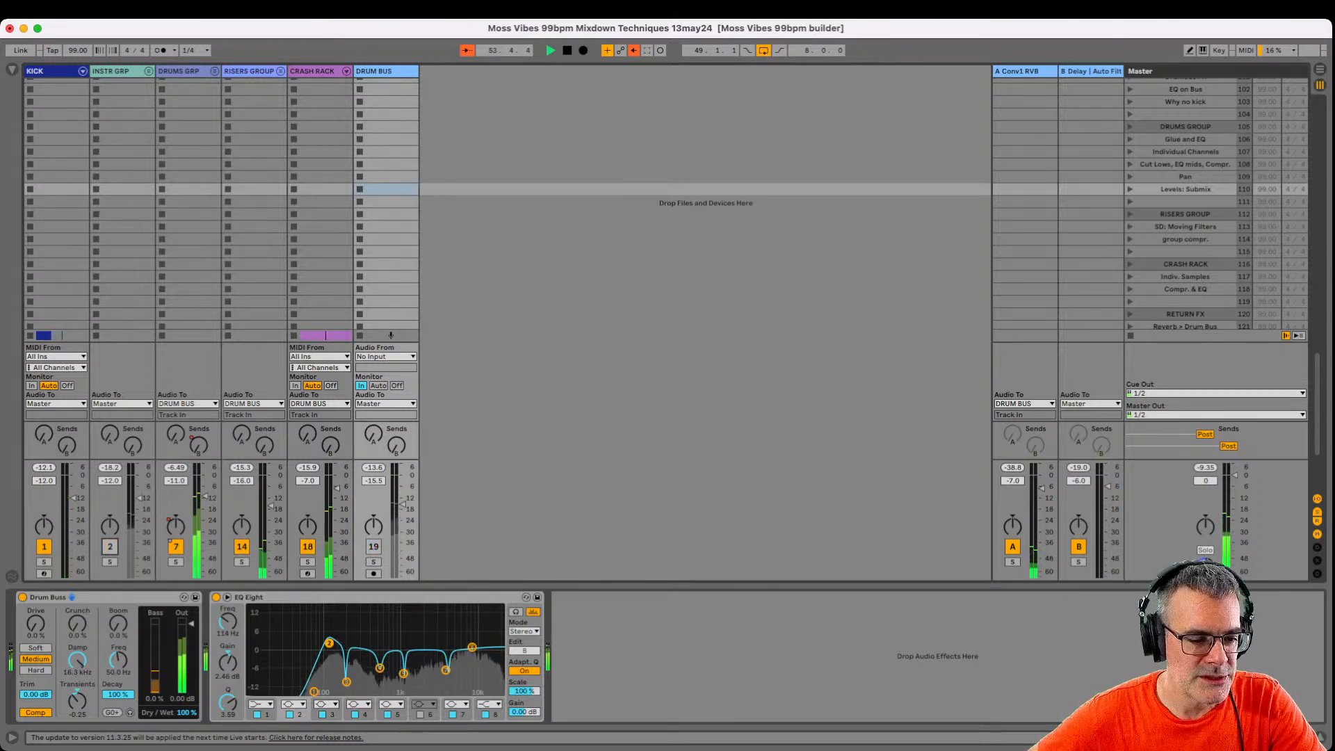
left_click(44, 467)
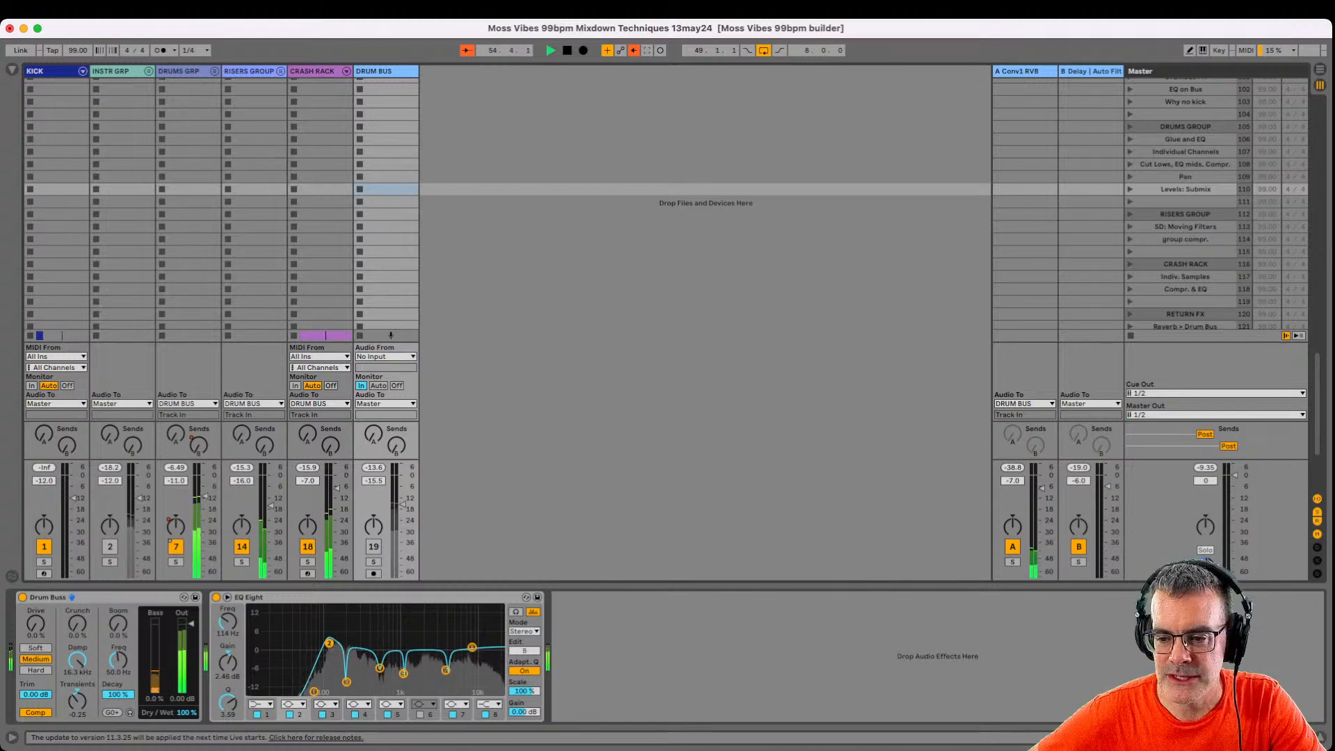
In the arrangement, jump playback to DROP 2 and set a 16-bar loop starting at bar 33.
key("Tab")
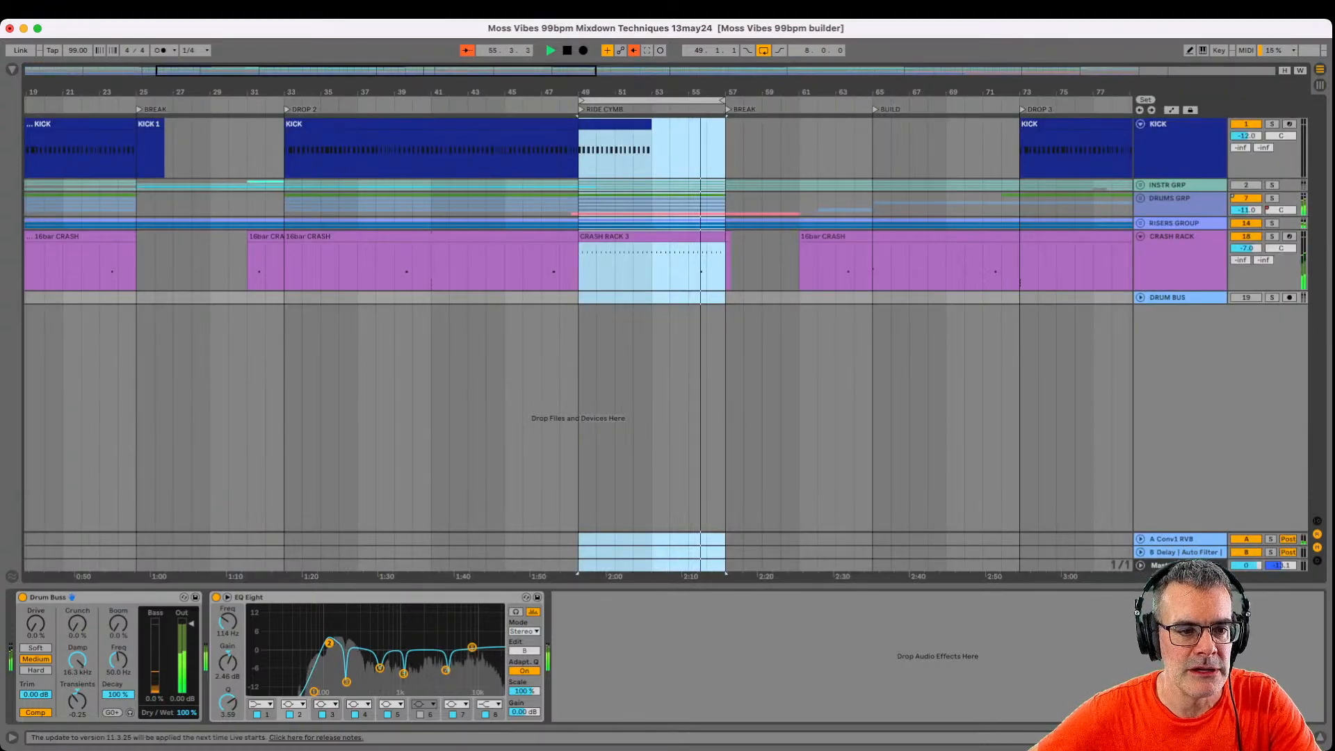
left_click(287, 109)
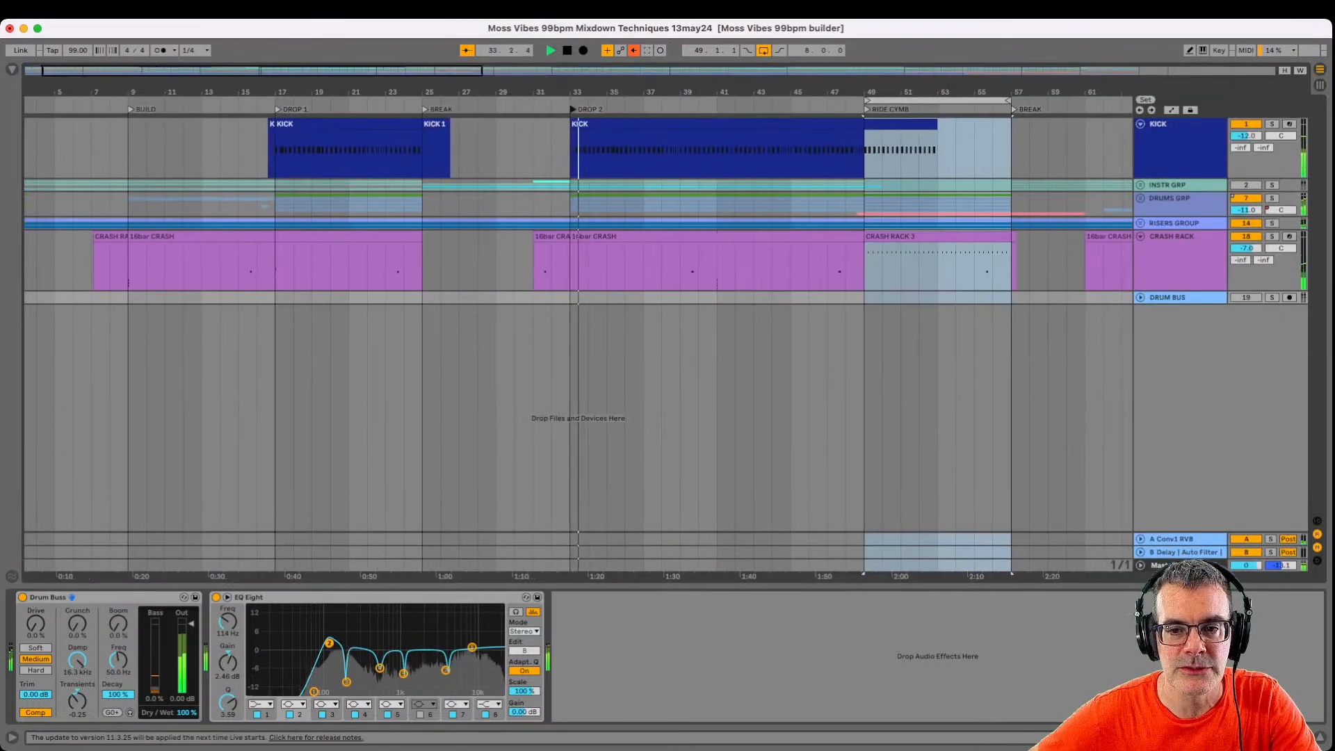
left_click(935, 101)
key("Down")
key("Down")
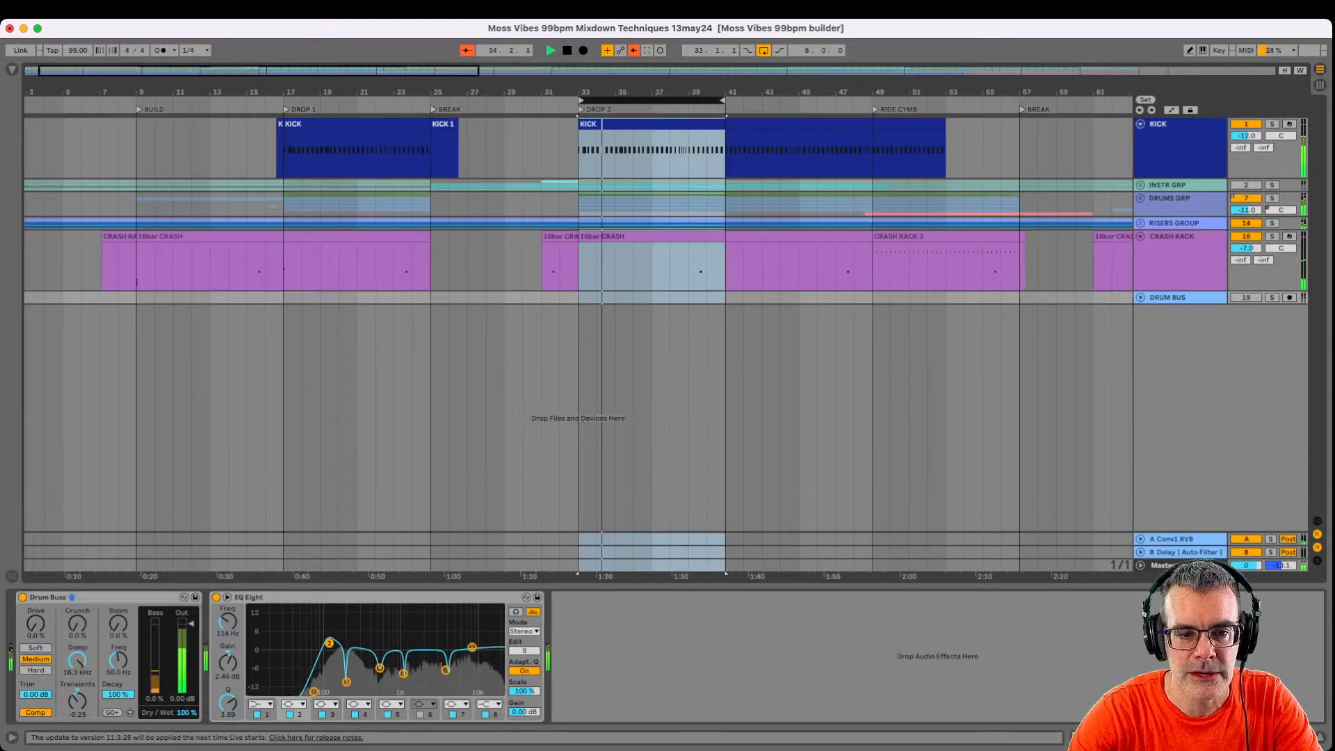
key("Up")
key("Down")
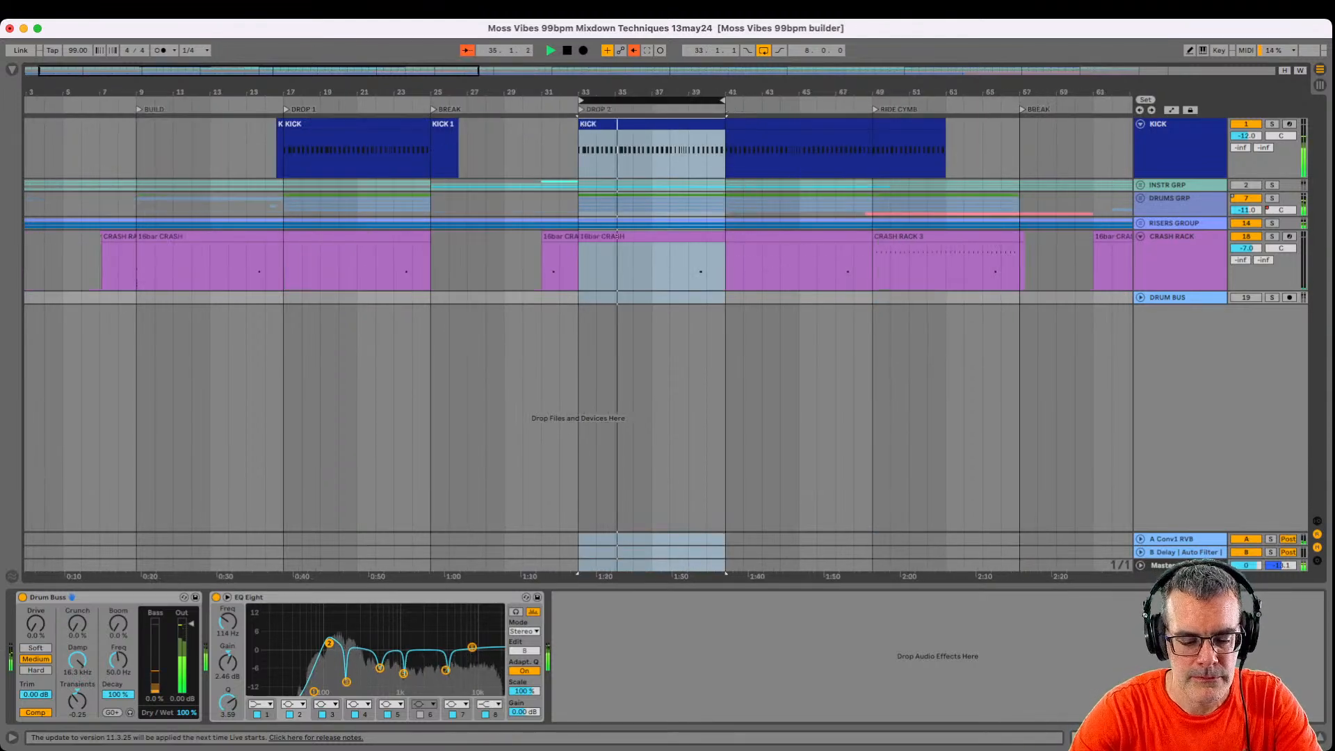
key("super+Up")
Return to the session mixer, unmute the DRUM BUS, and reset the Master's peak level.
key("Tab")
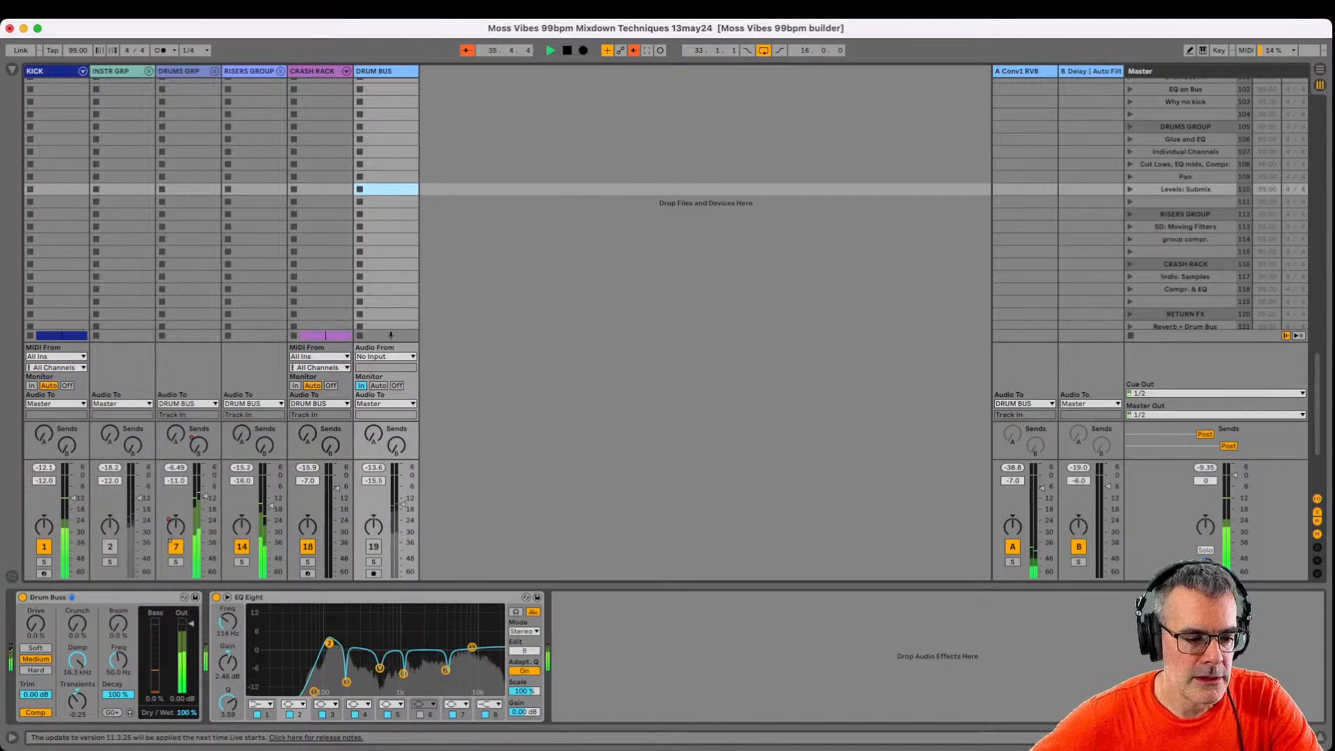
left_click(373, 547)
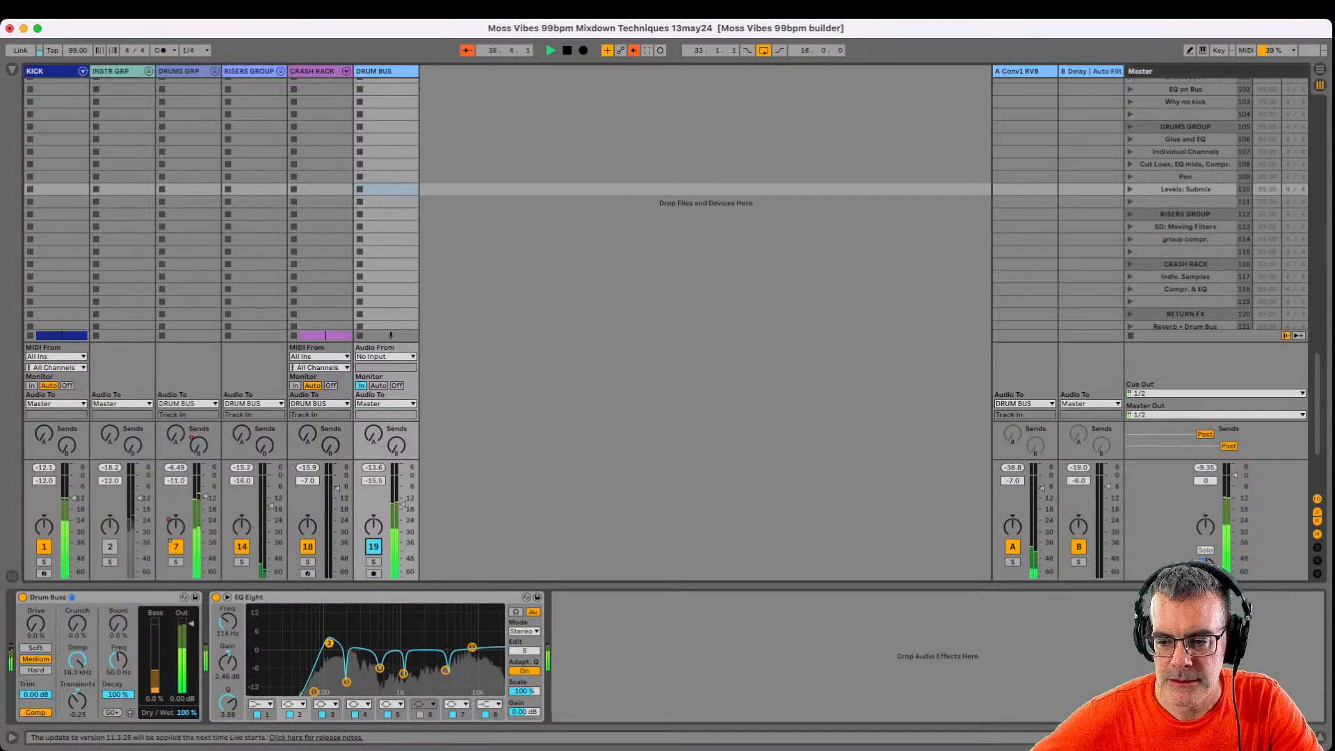
left_click(1204, 468)
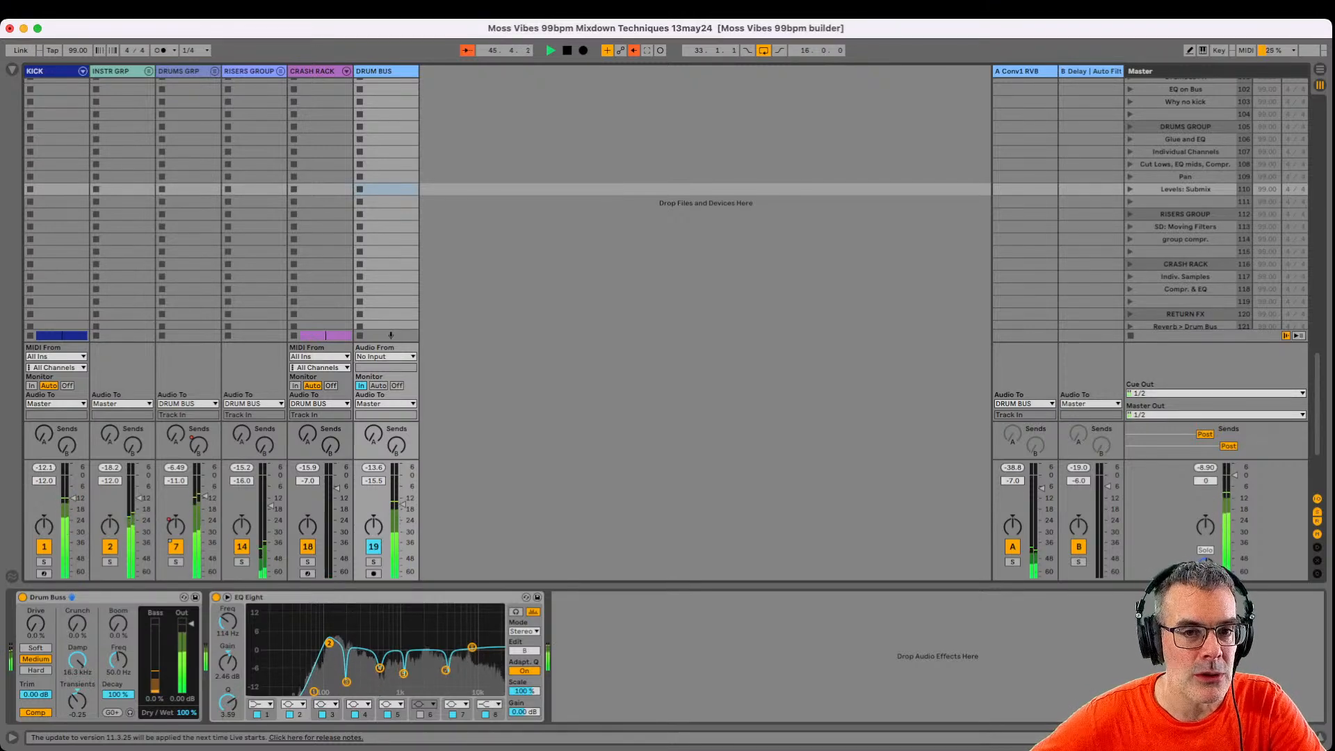
Enlarge the spectrum display on the Master track and unfold its Limiter and Glue Compressor.
left_click(1141, 71)
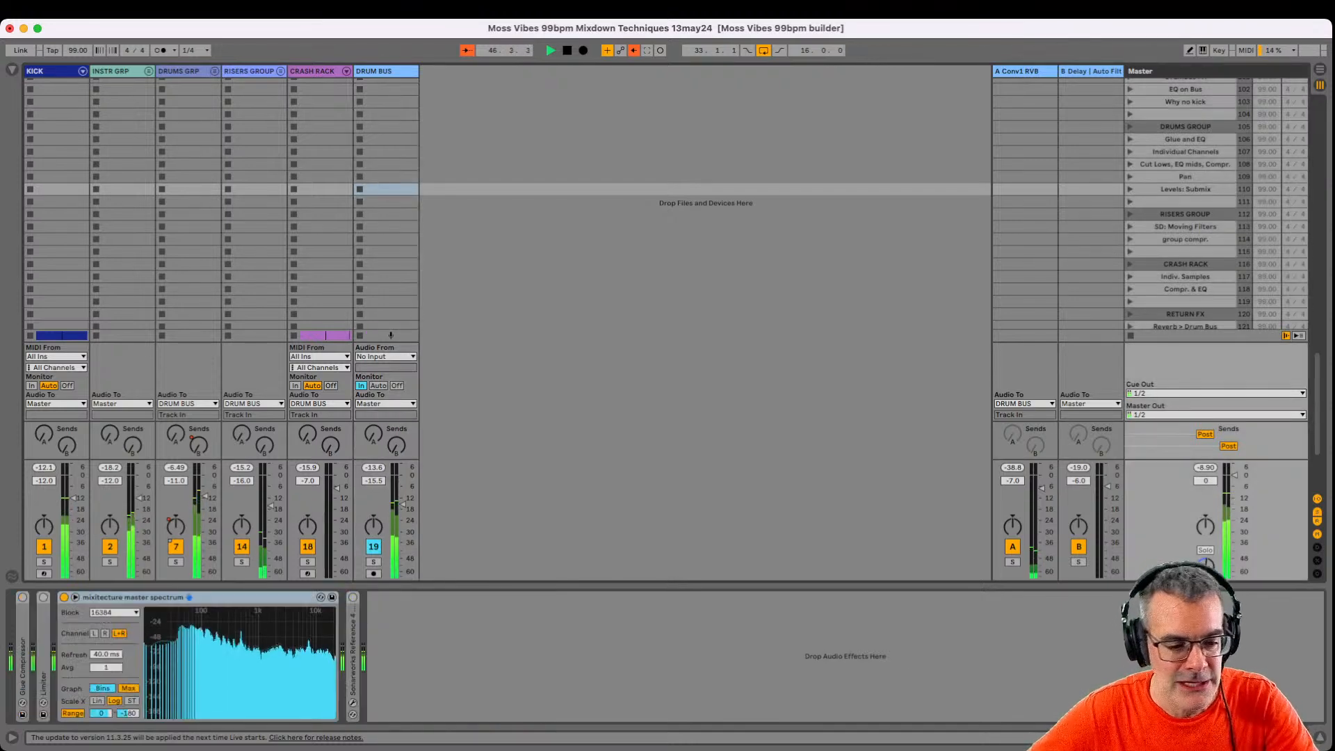
double_click(231, 634)
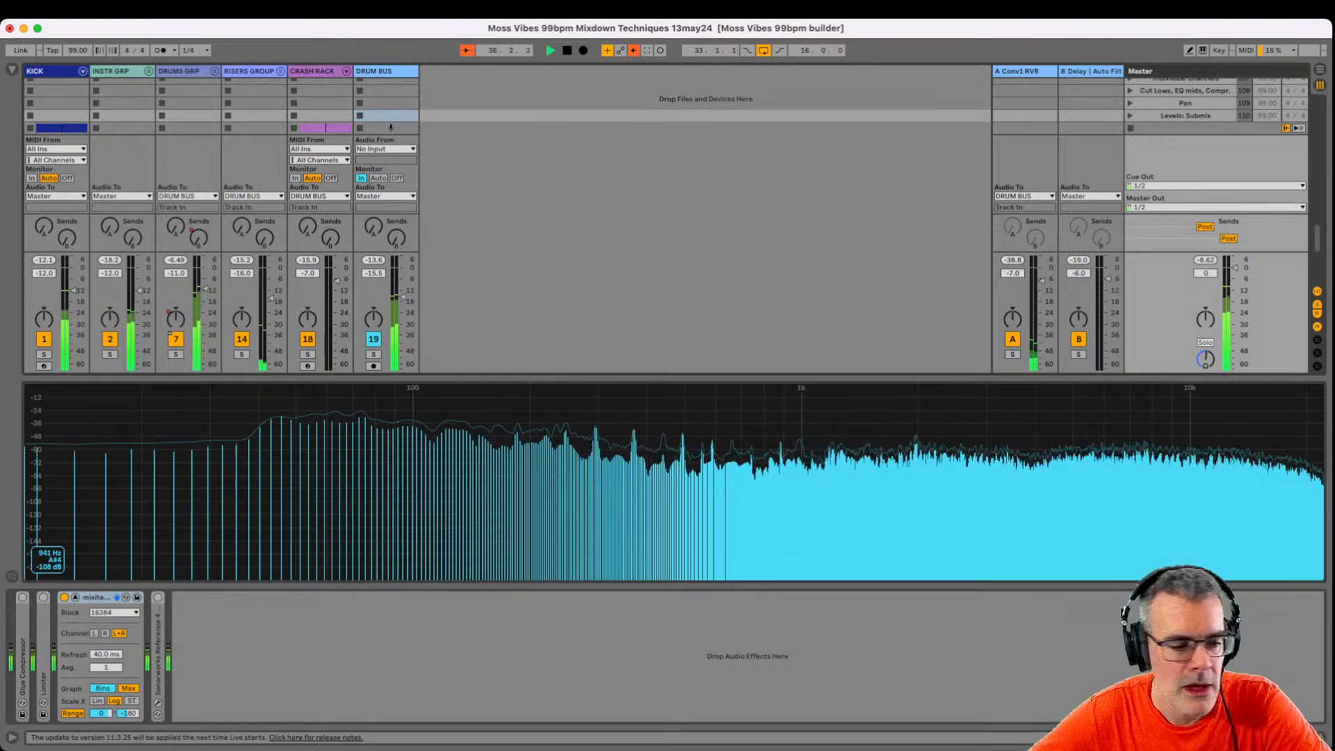
double_click(44, 612)
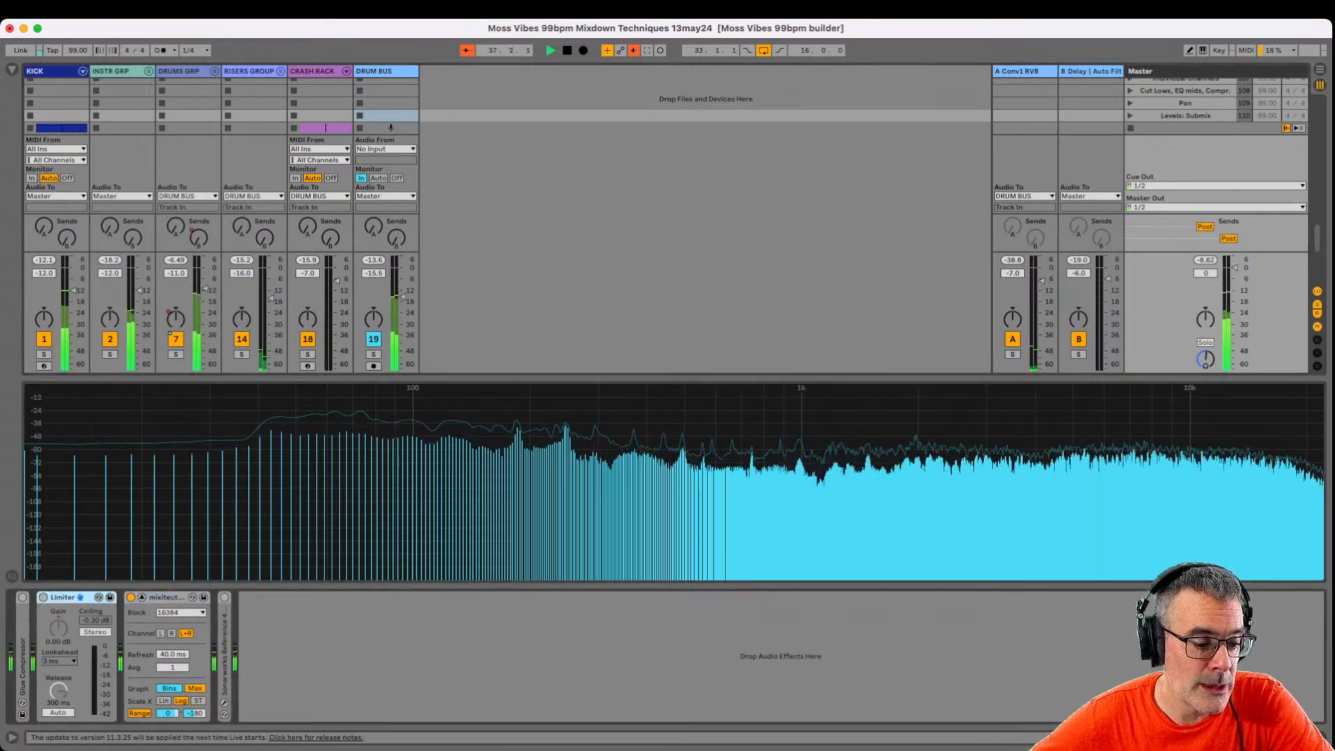
double_click(22, 654)
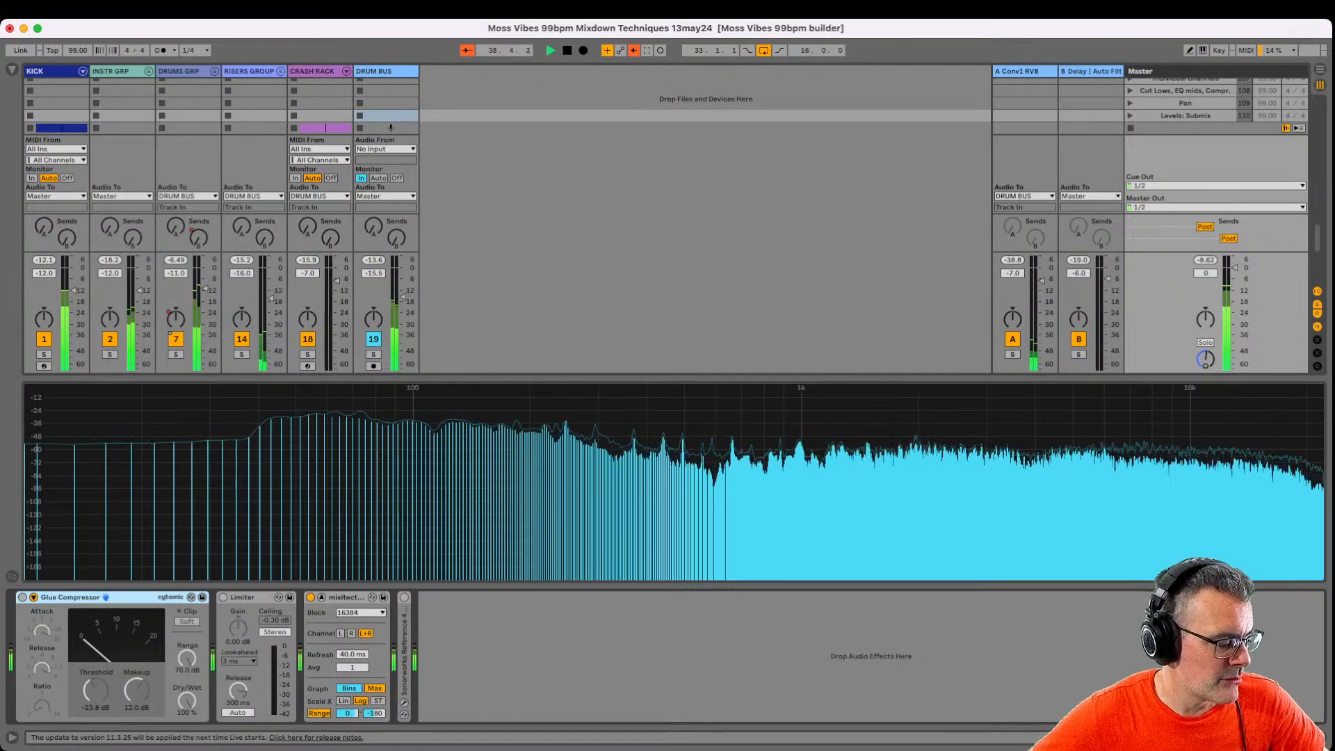
key("0")
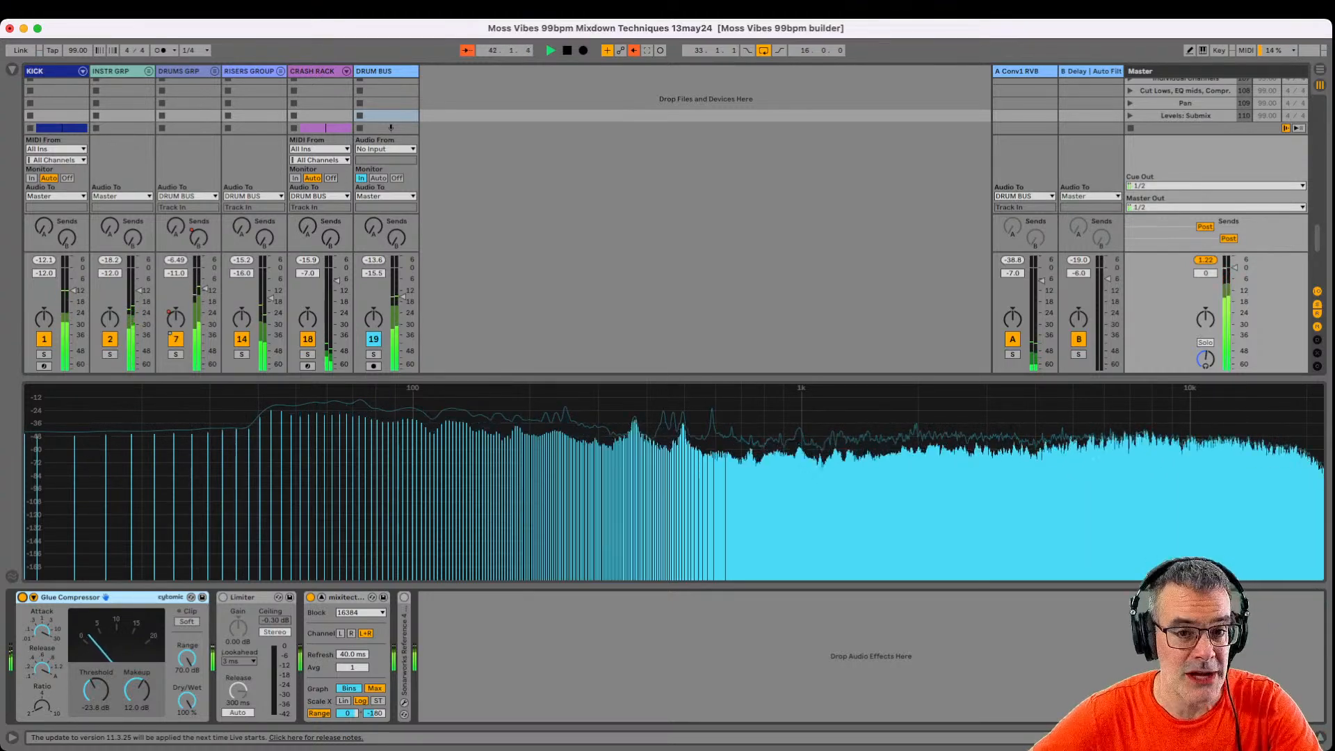
key("super+Tab")
key("super+Tab")
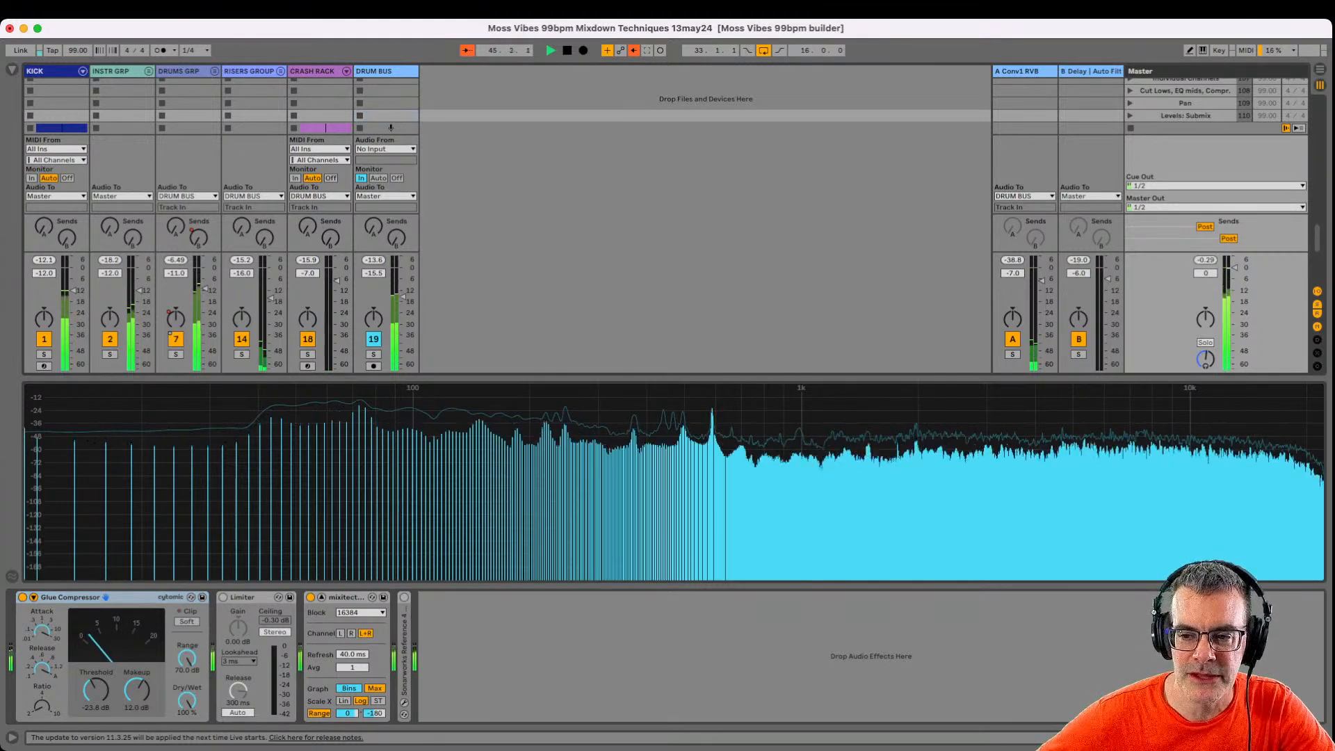
left_click(223, 597)
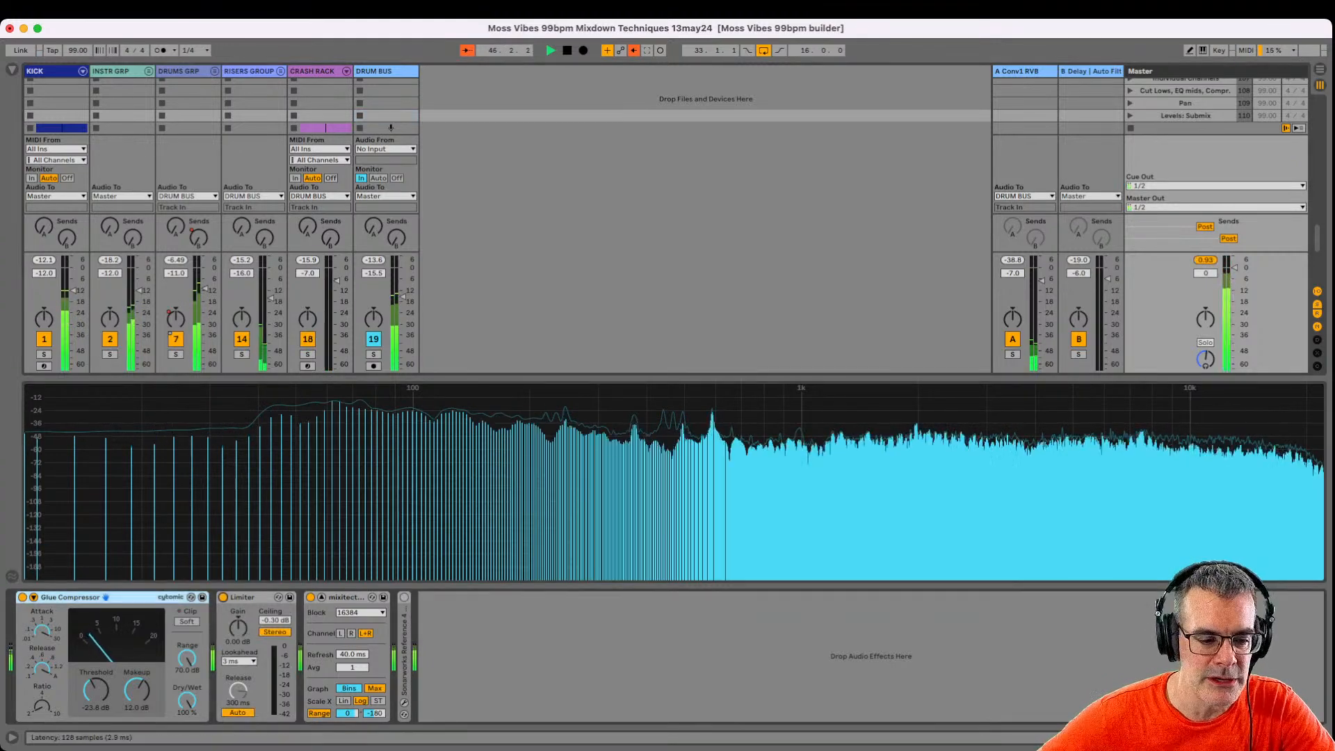
Examine the ratio and the sidechain EQ settings of the Master's Glue Compressor.
left_click(41, 706)
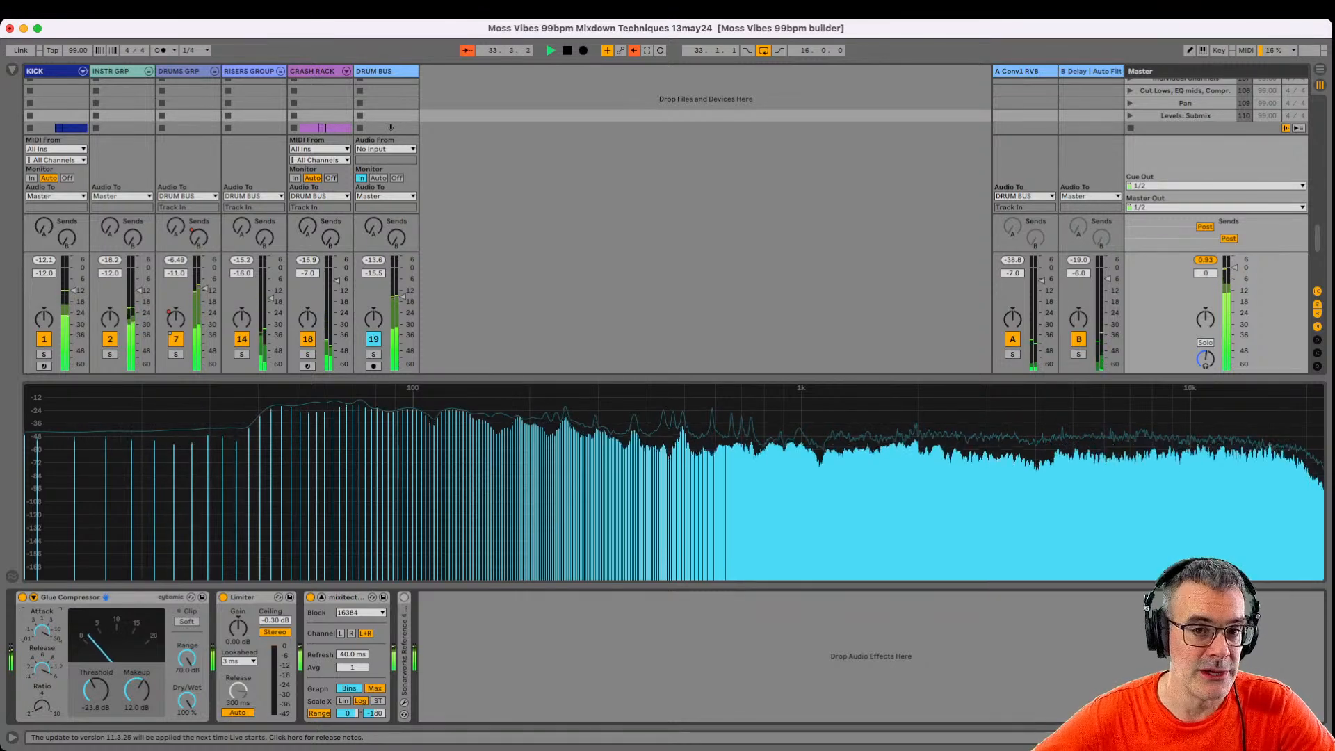
left_click(33, 597)
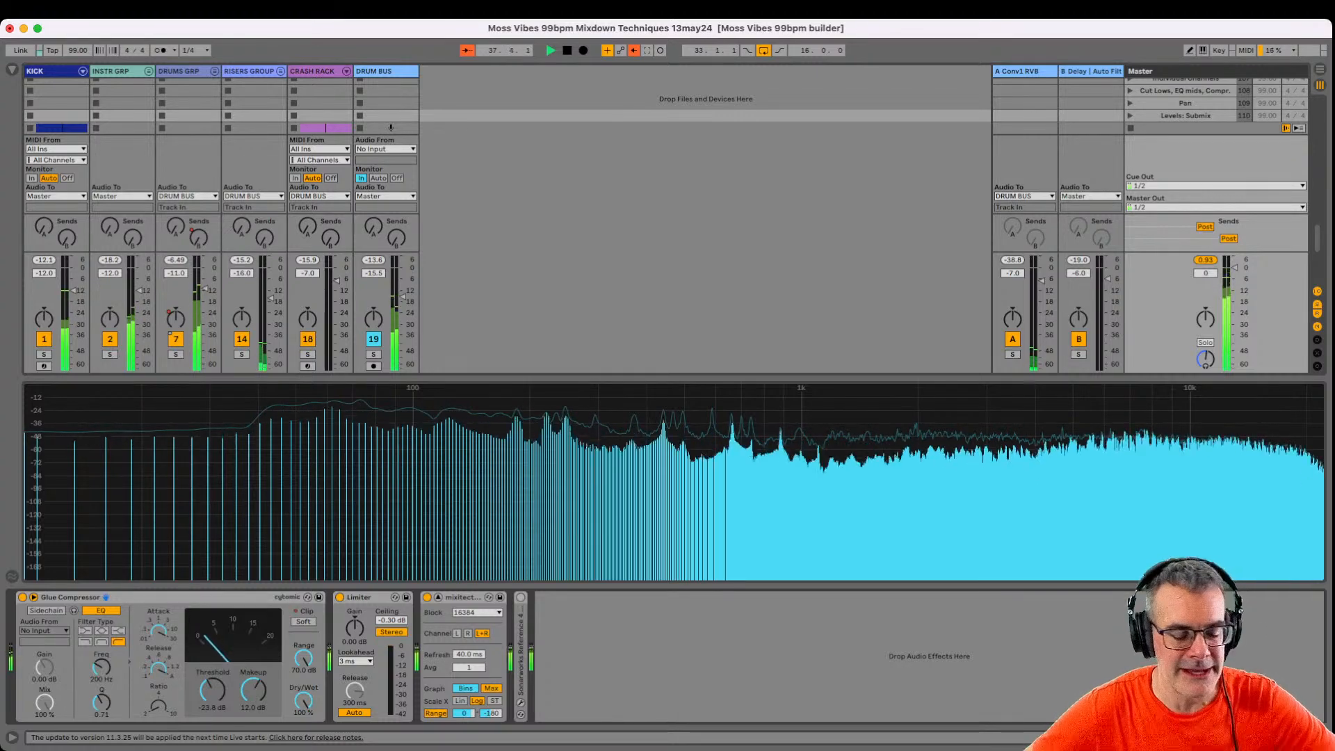
left_click(167, 597)
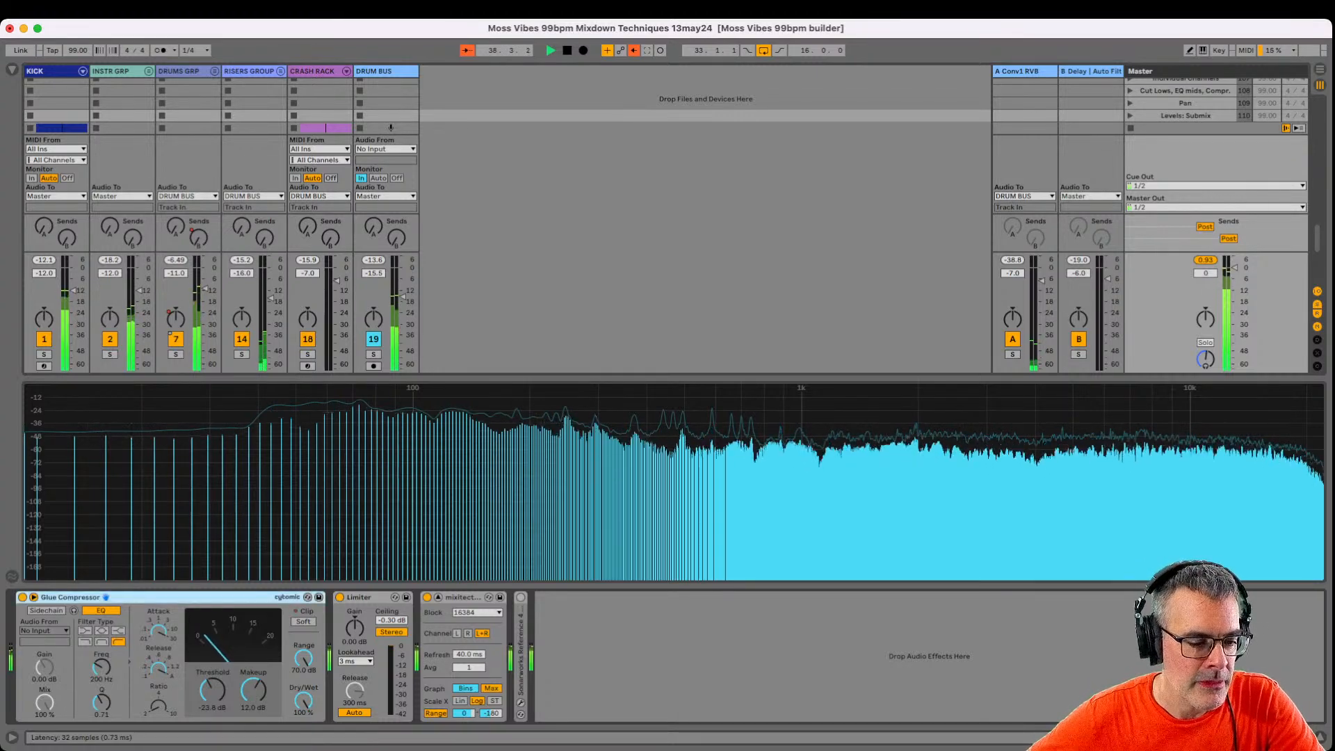
Fold the Glue Compressor and enlarged spectrum display, and hide the mixer's In/Out section to show the full scene list.
double_click(167, 597)
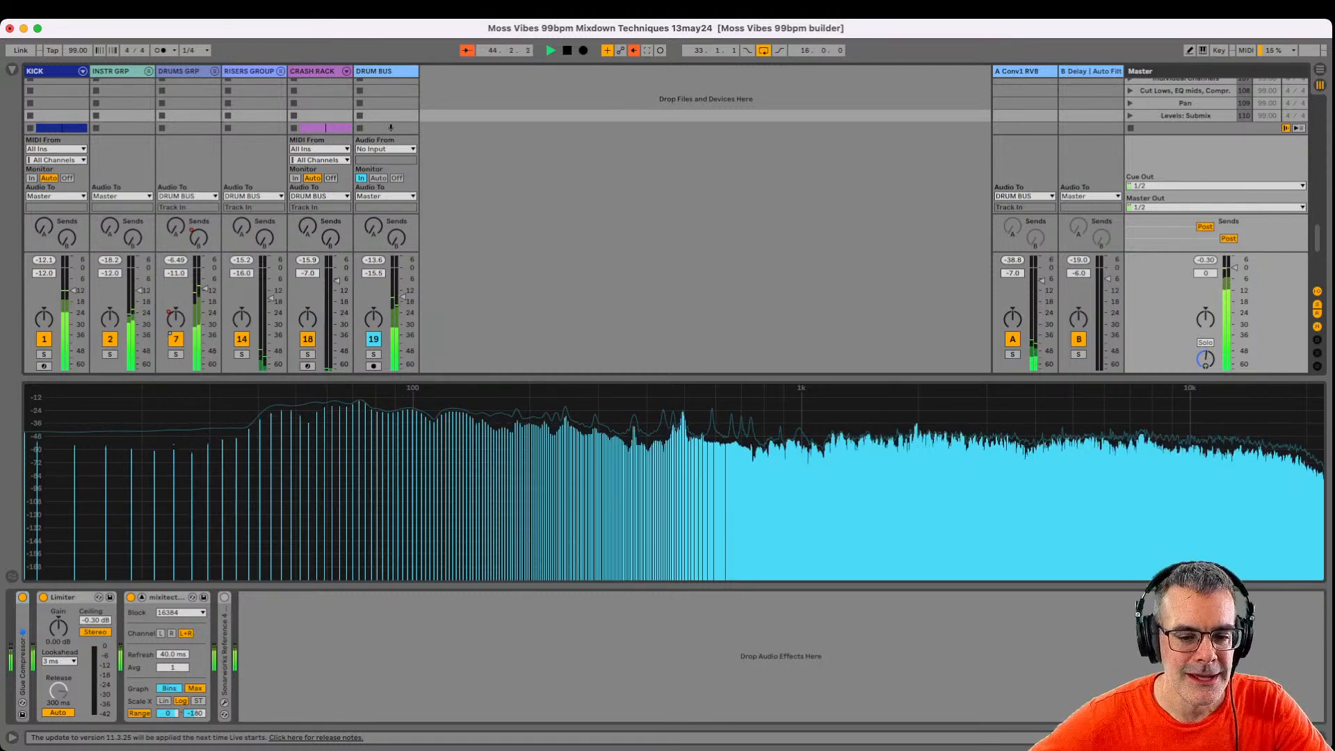
left_click(142, 597)
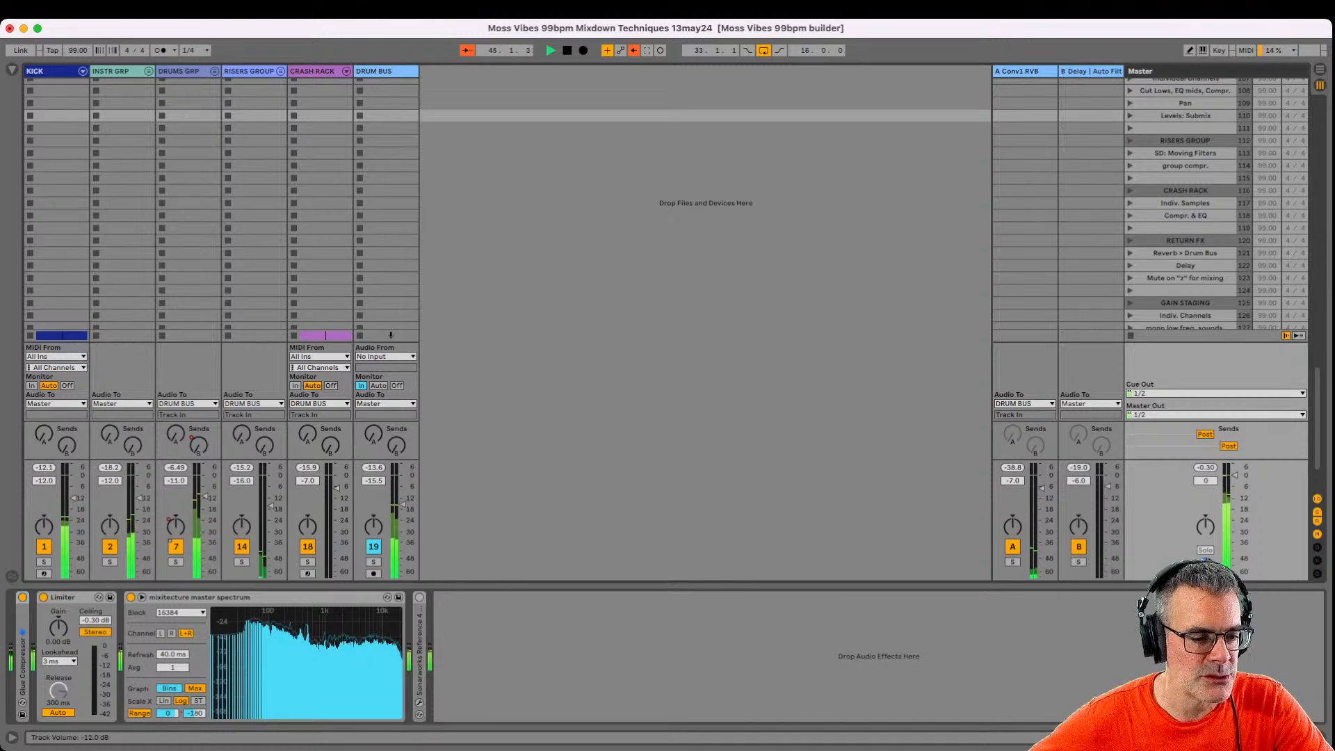
left_click(1317, 498)
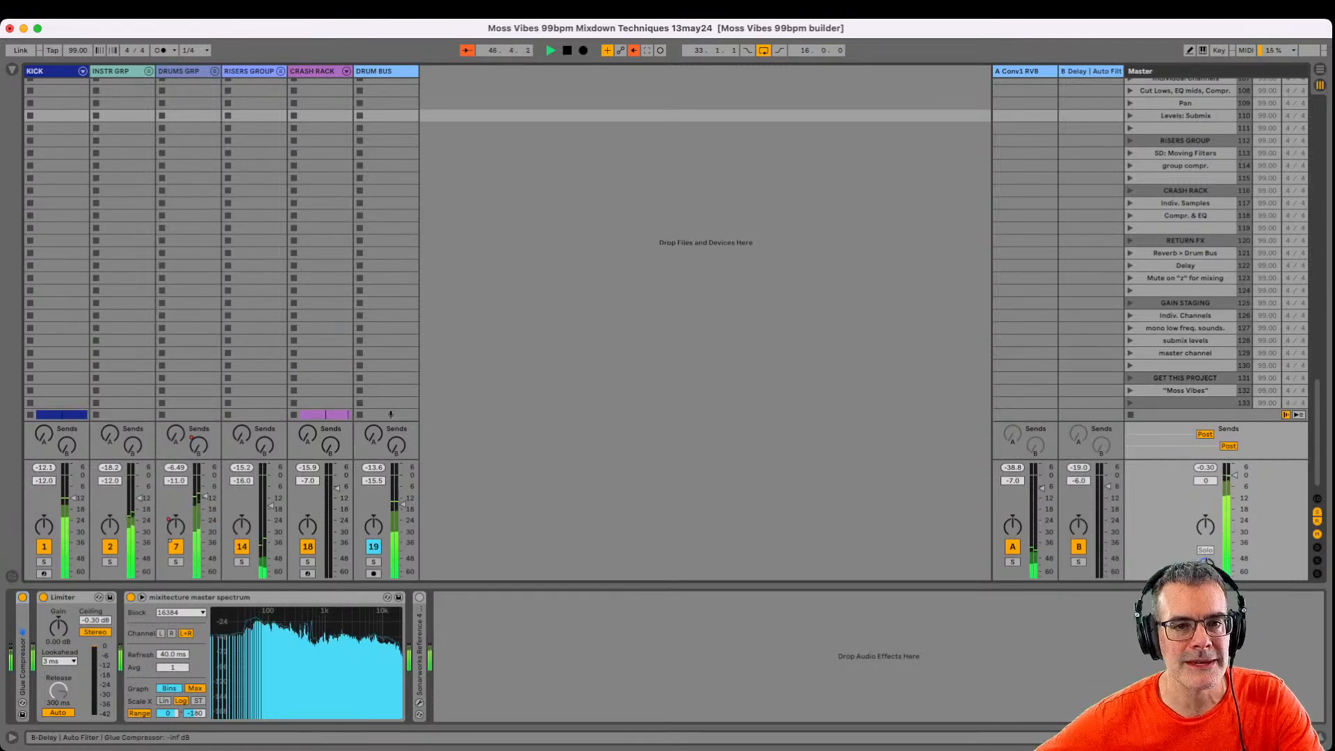
Stop playback, and switch the Master's Limiter and Glue Compressor off and back on.
key("space")
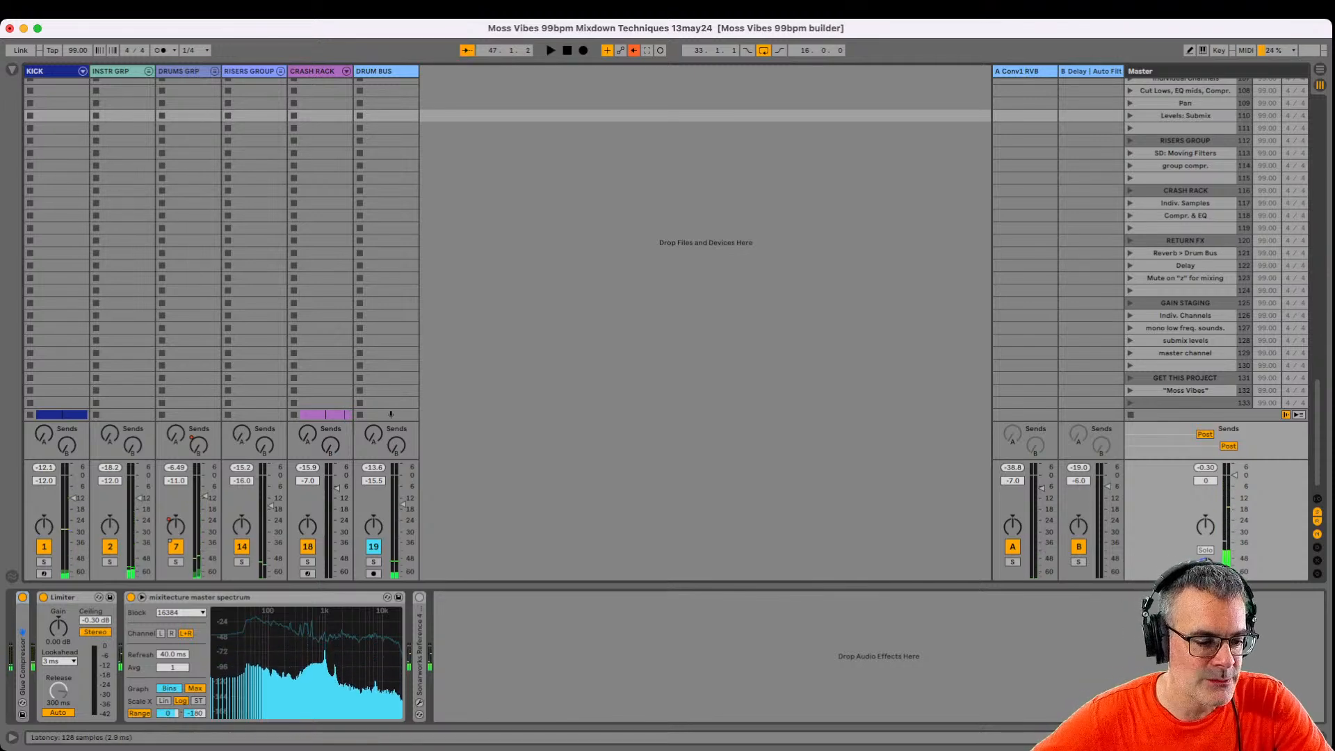
left_click(43, 597)
left_click(22, 597)
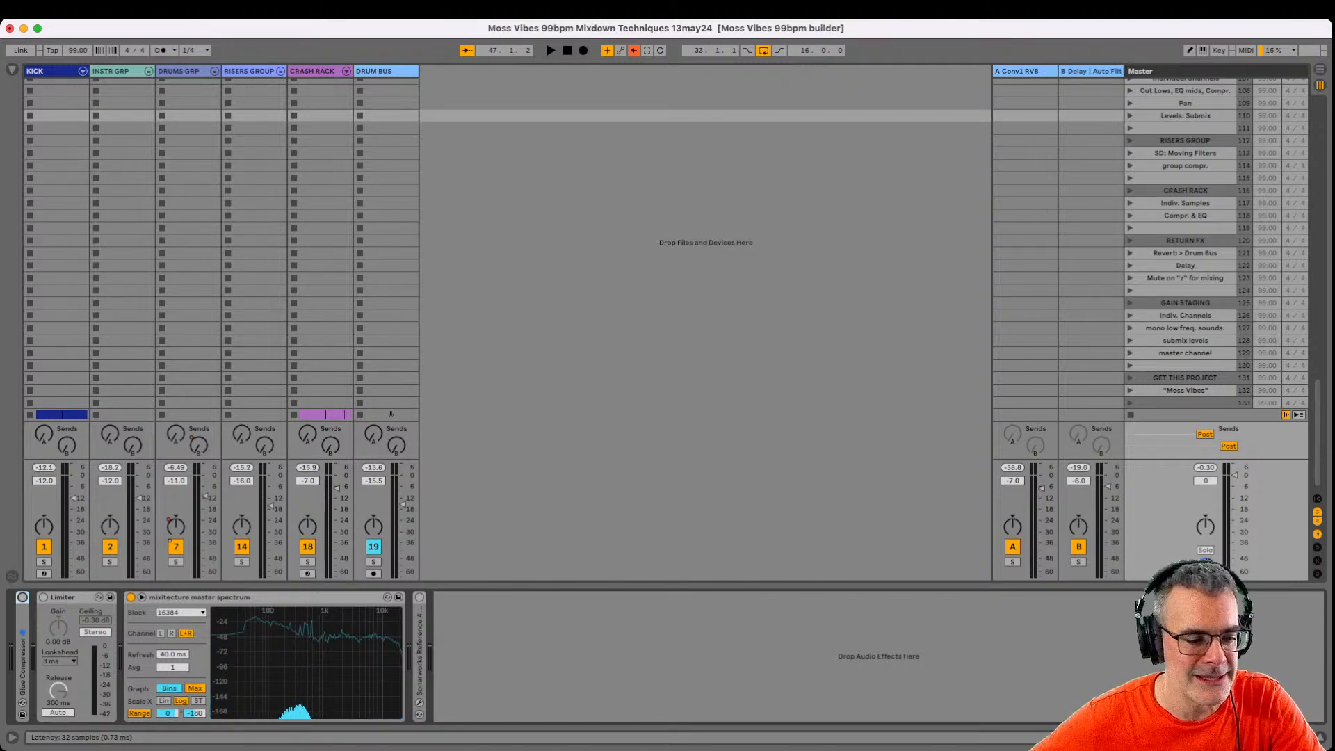
left_click(22, 598)
left_click(43, 597)
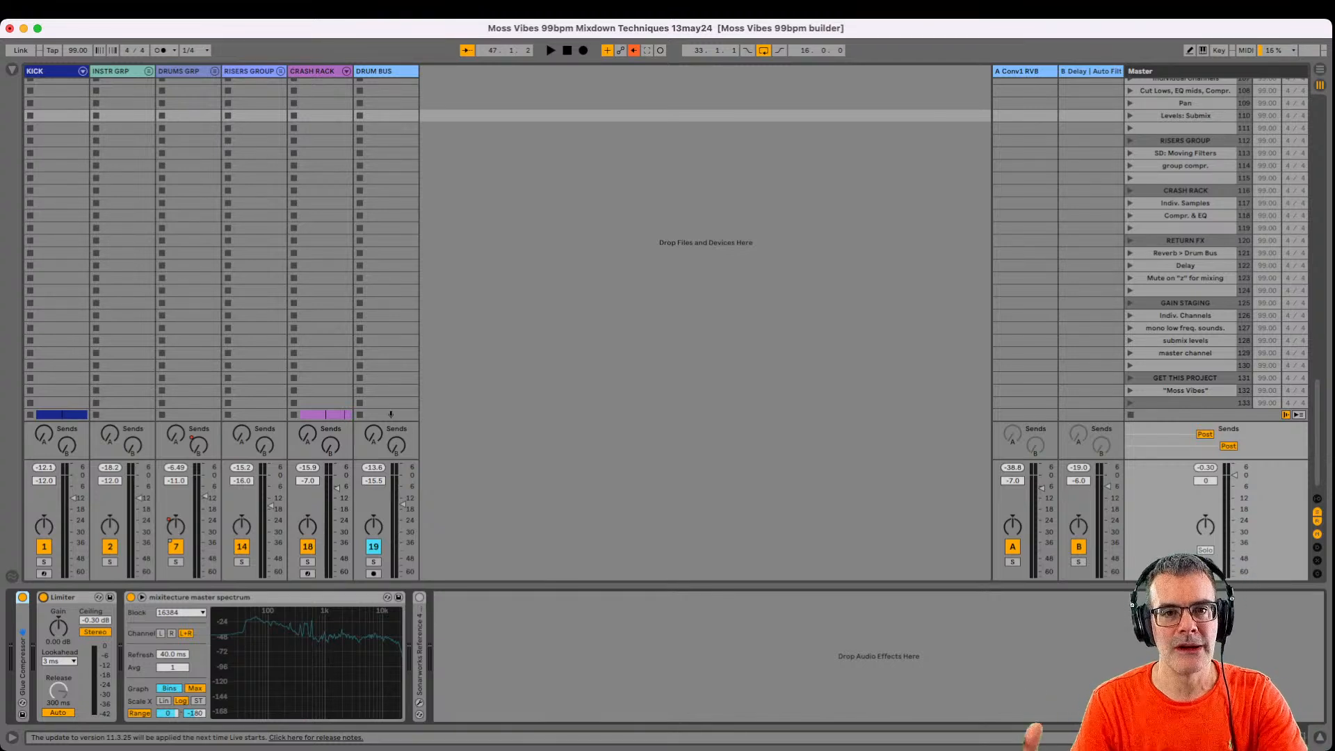
Start playback and enlarge the Master's spectrum analyzer into the large display above the device chain.
key("space")
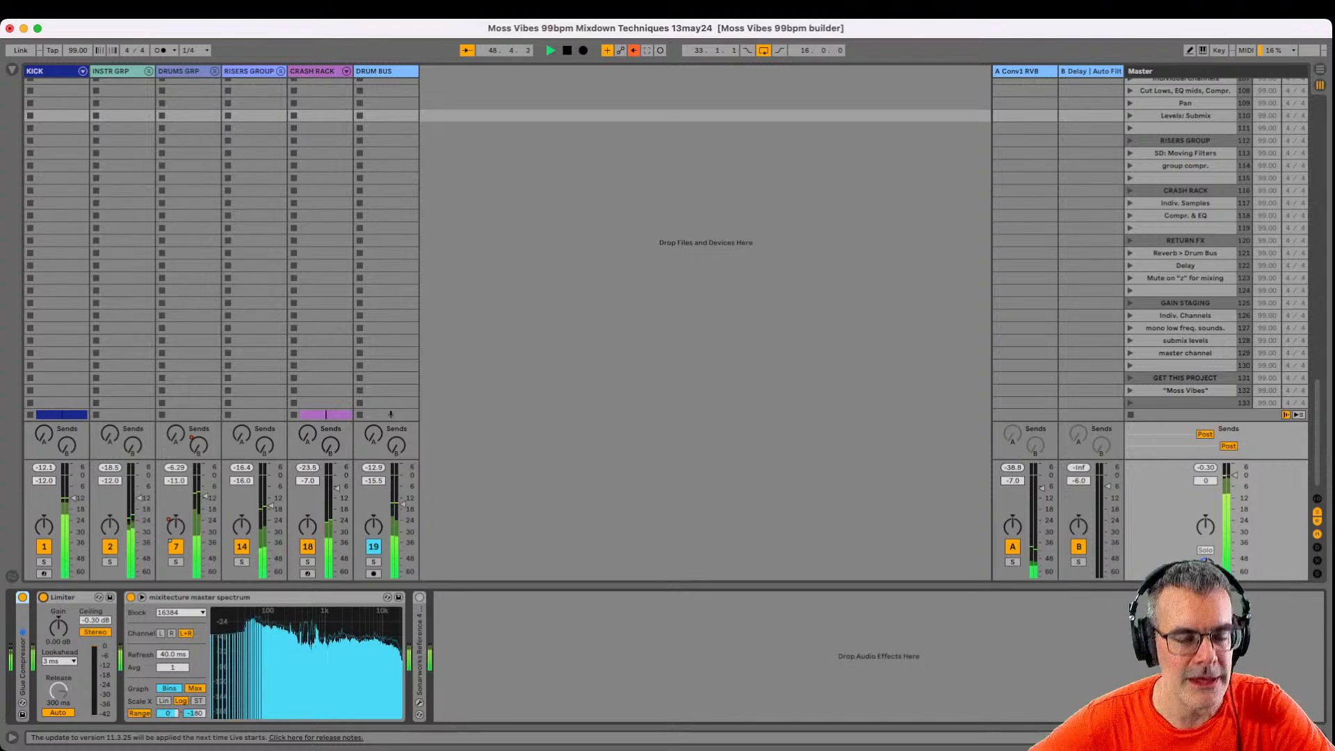
left_click(256, 598)
double_click(306, 657)
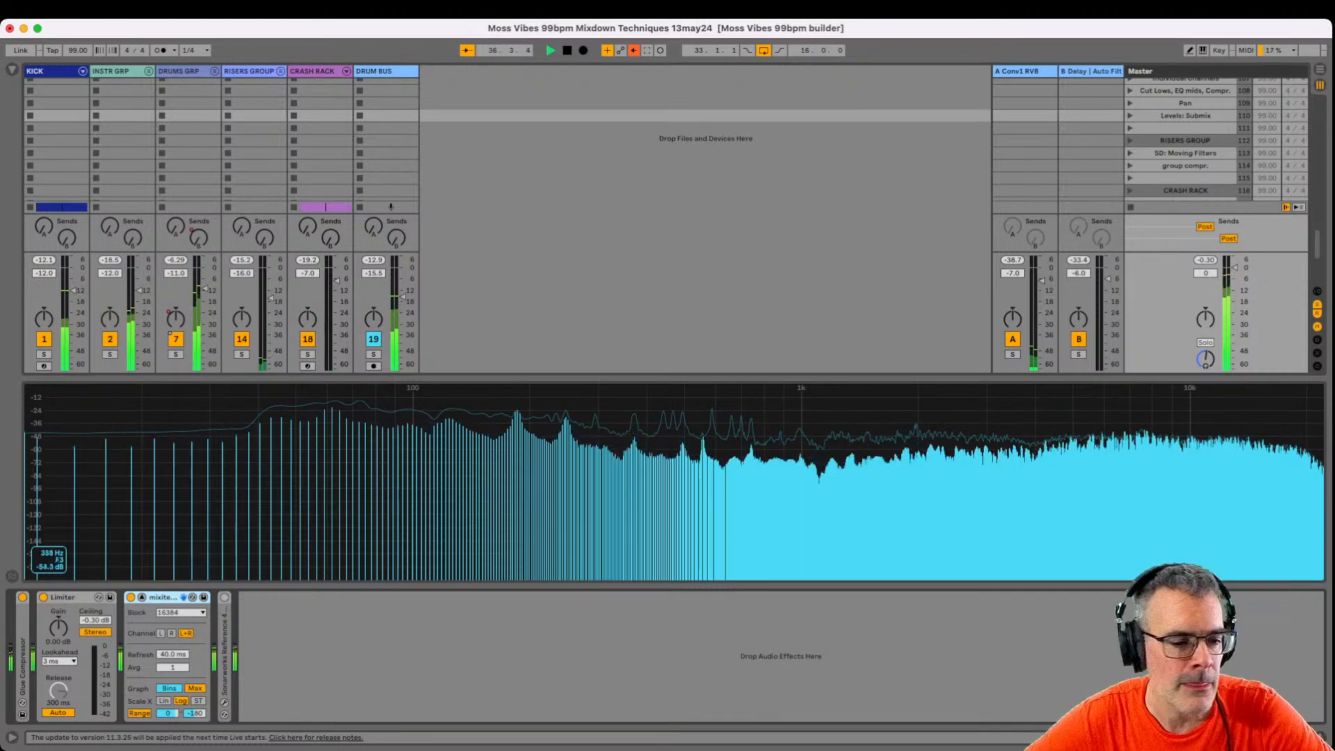
Mute the DRUM BUS, and unfold INSTR GRP to mute its Old School, Gold House and Operator LEAD tracks.
left_click(373, 339)
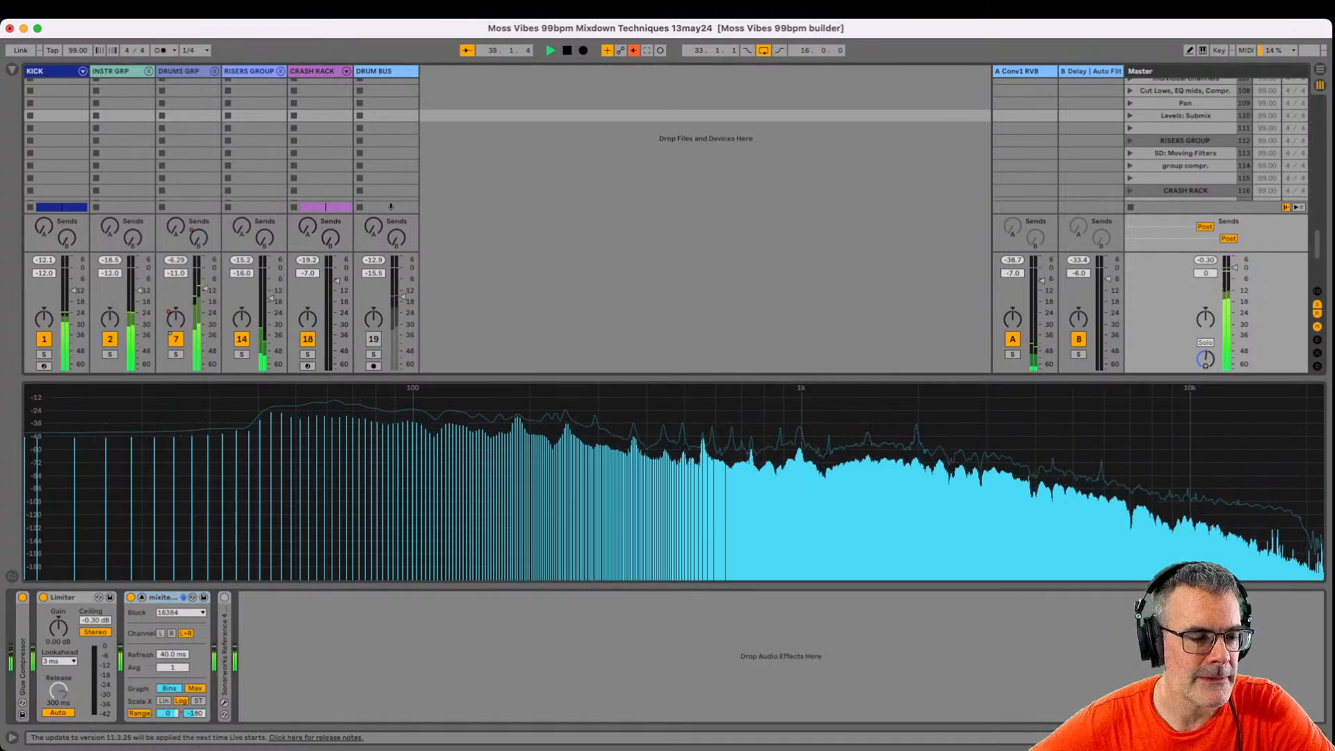
left_click(149, 71)
left_click(242, 339)
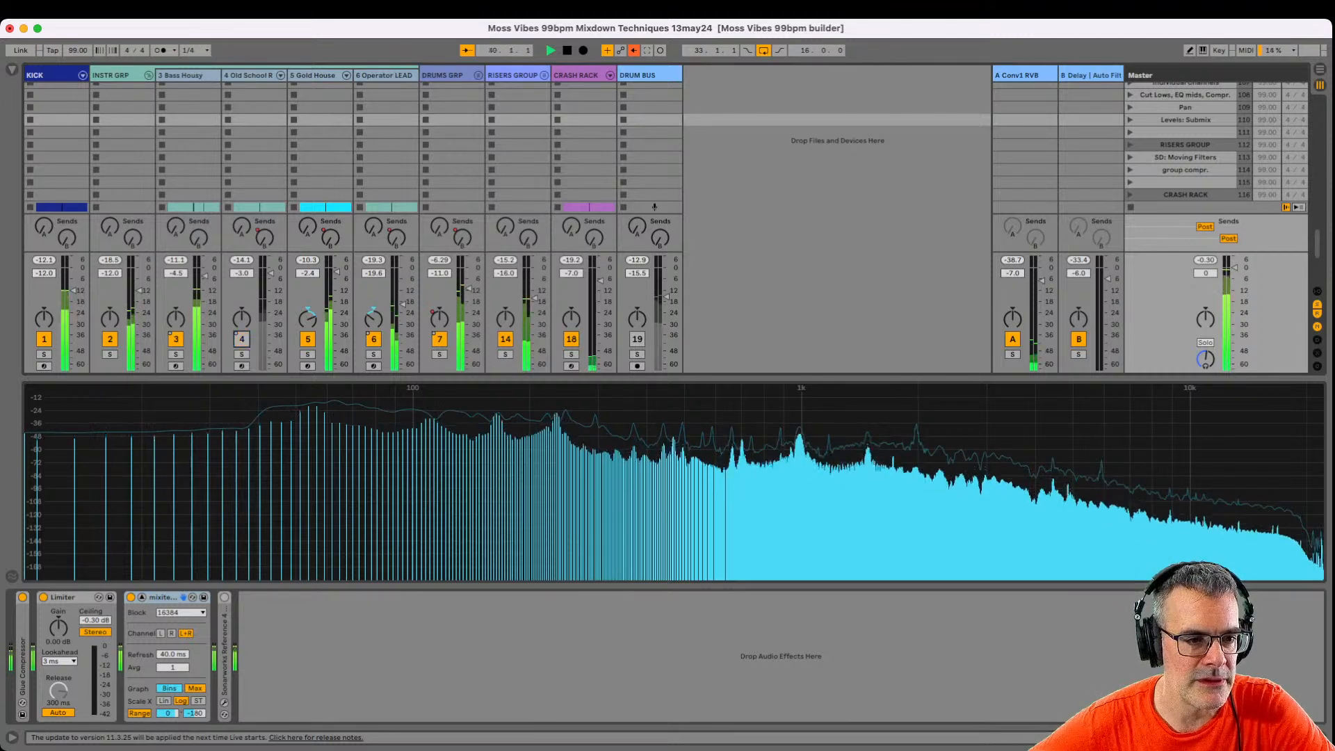
left_click(308, 339)
left_click(374, 339)
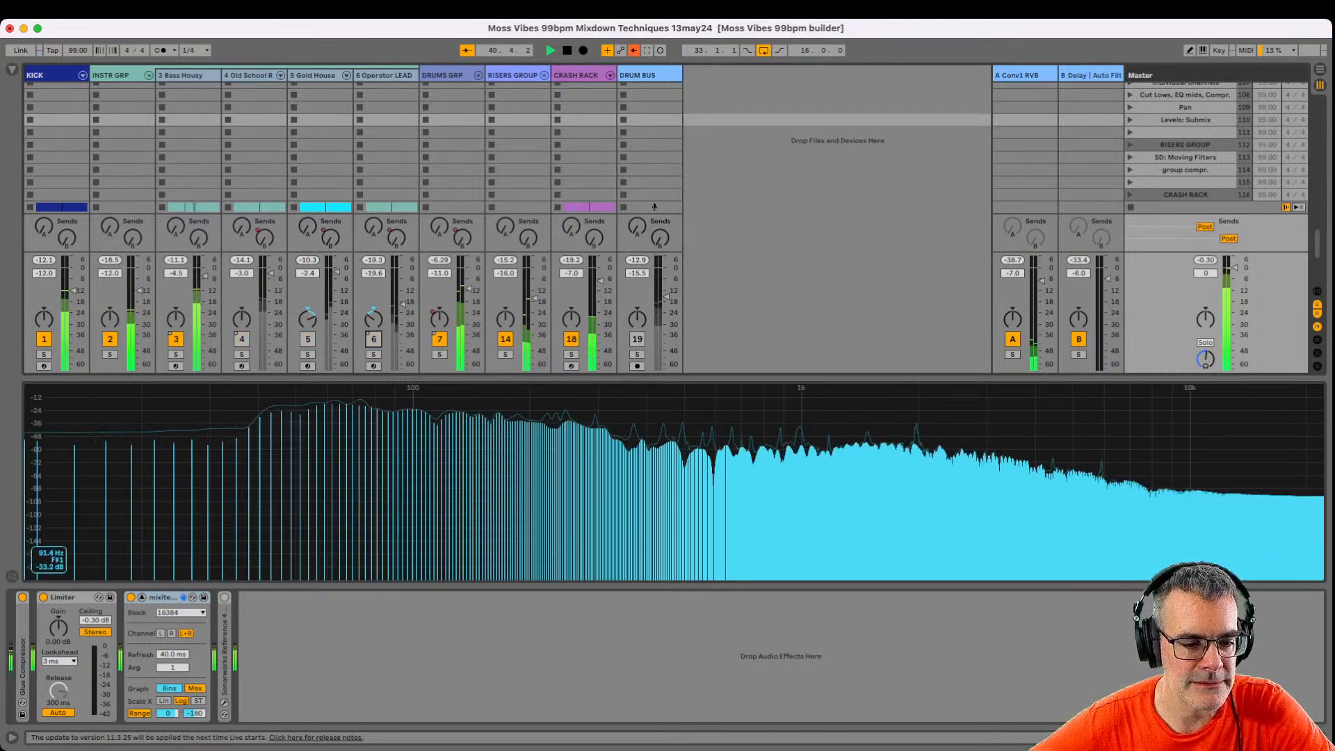
Mute the KICK to compare its low end with the bass on the spectrum, and unmute the KICK and DRUM BUS.
left_click(43, 339)
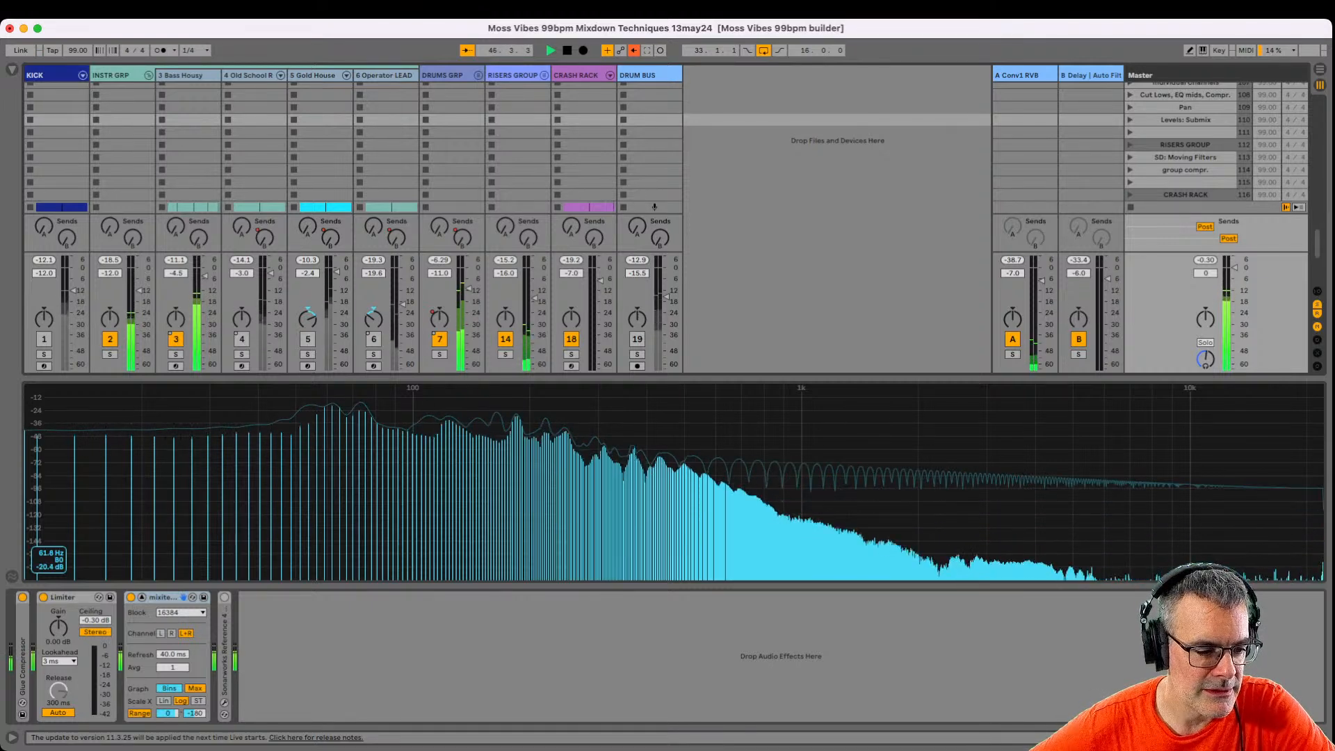
left_click(43, 339)
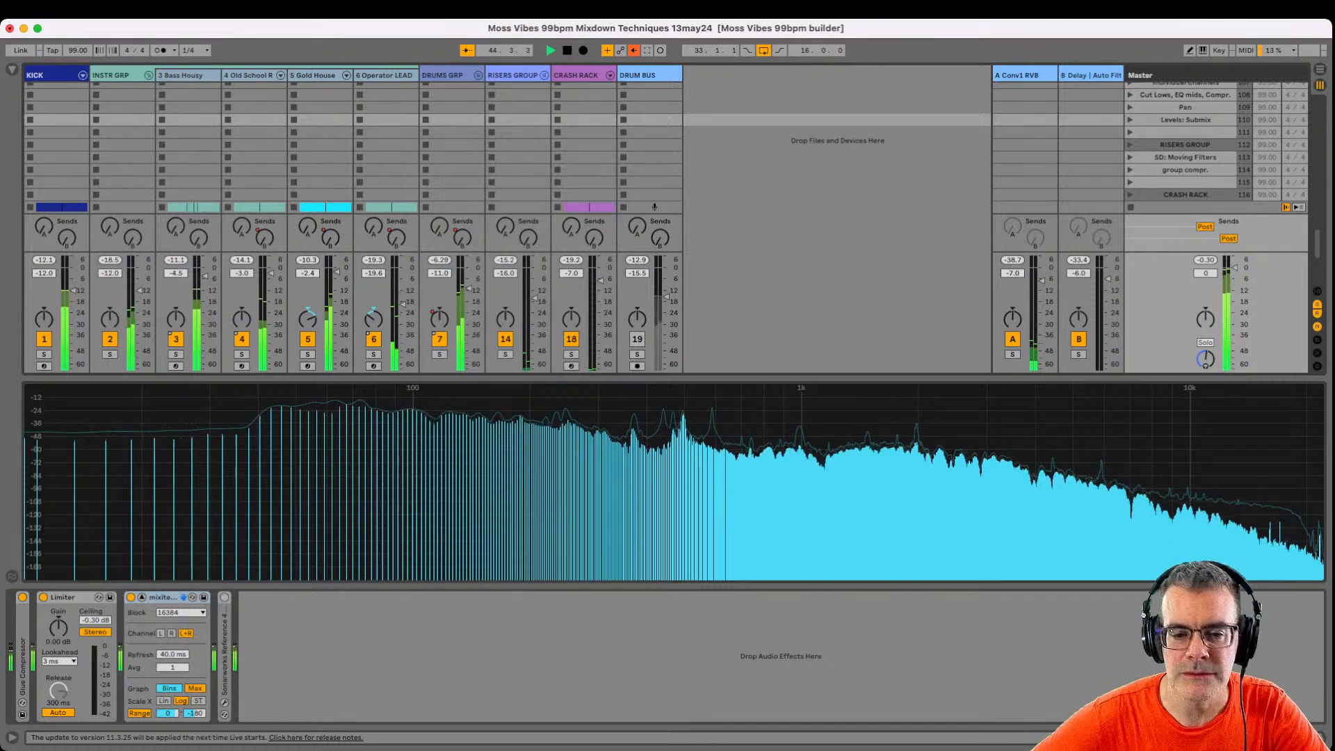
left_click(636, 339)
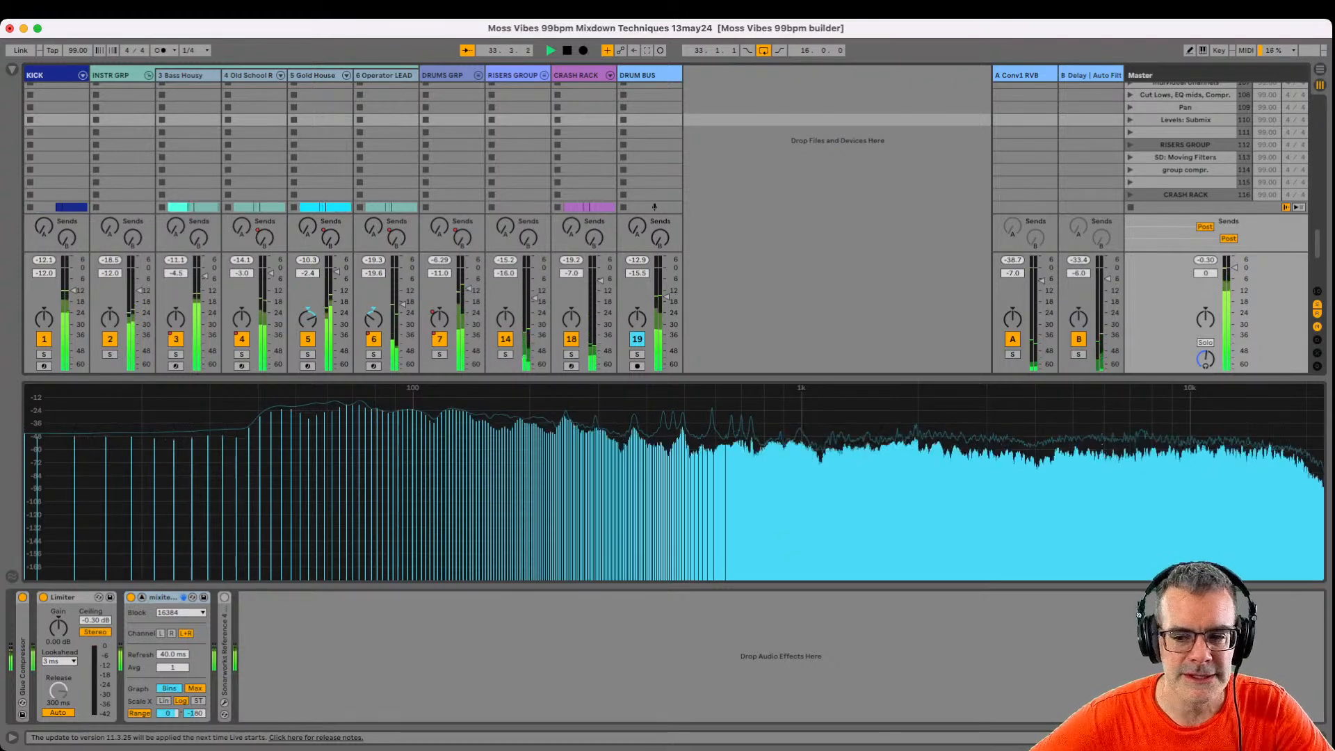
Solo the B Delay return twice to hear it on its own, restoring the full mix each time.
left_click(1079, 355)
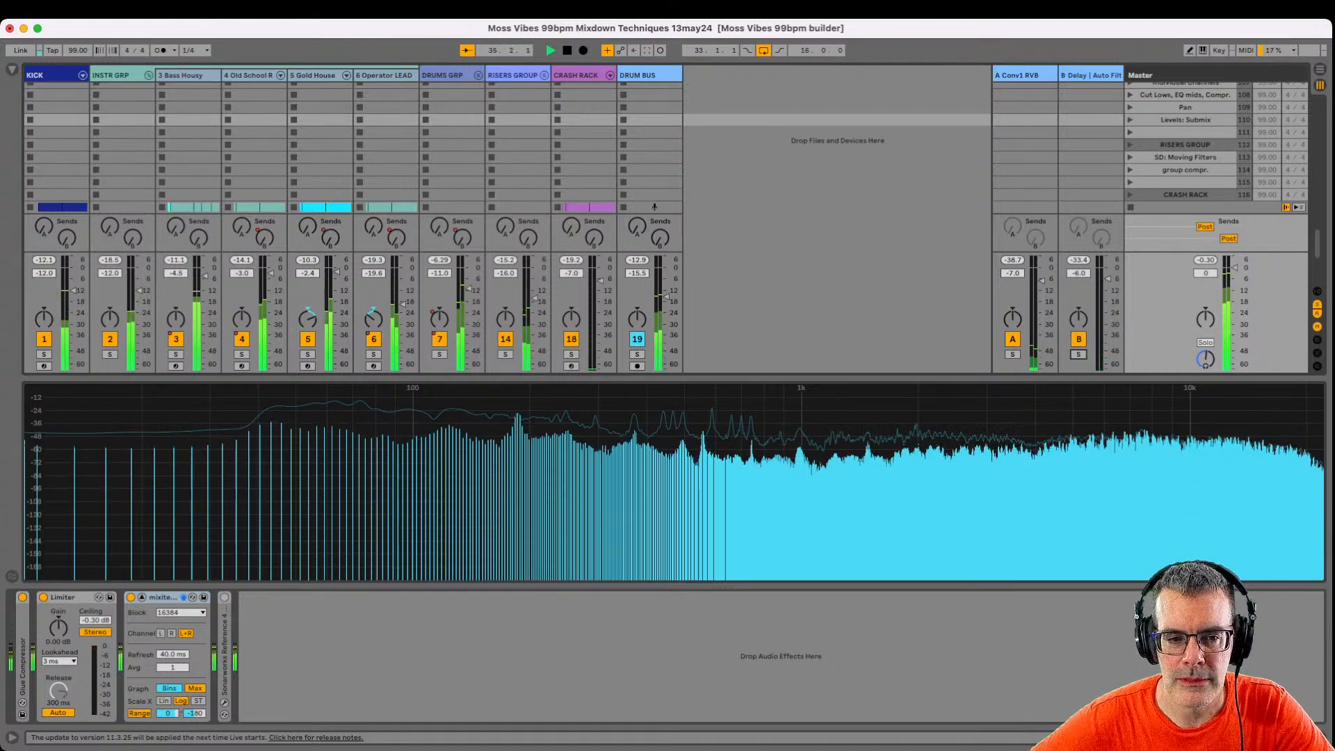
left_click(1078, 355)
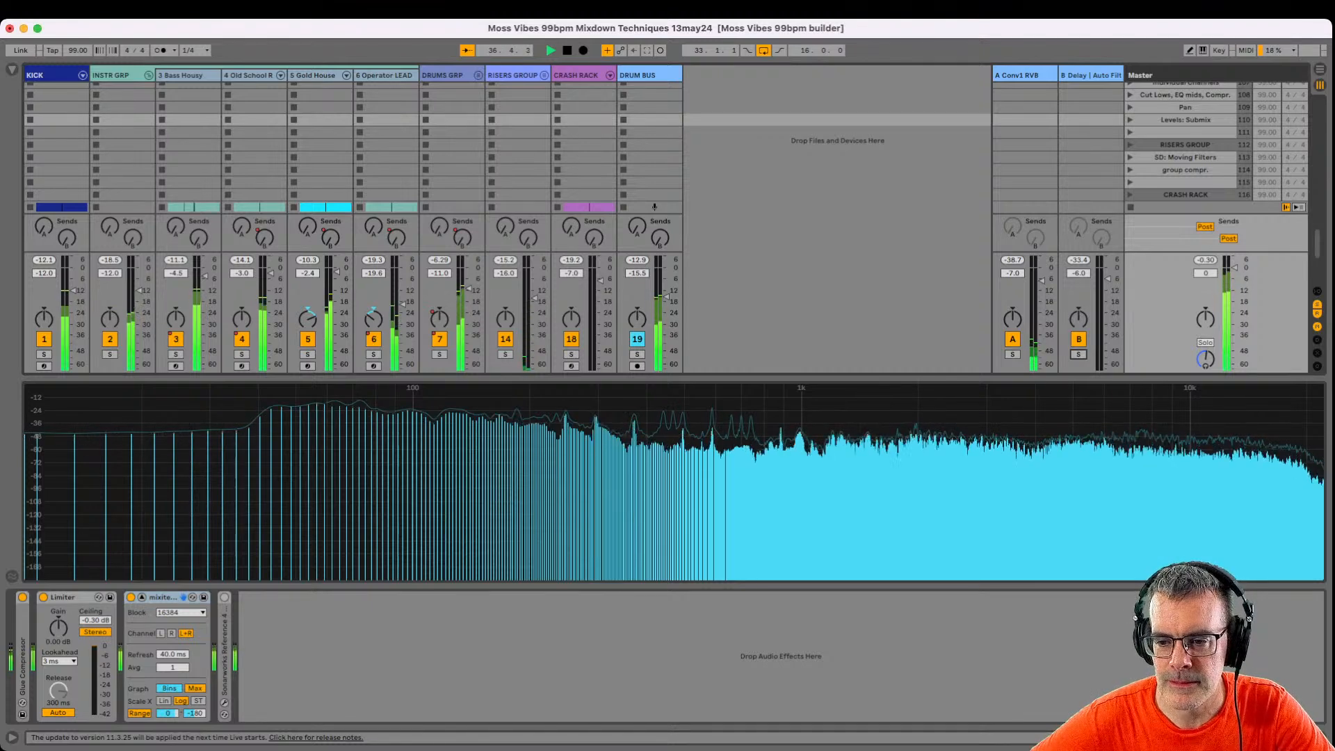
left_click(1079, 354)
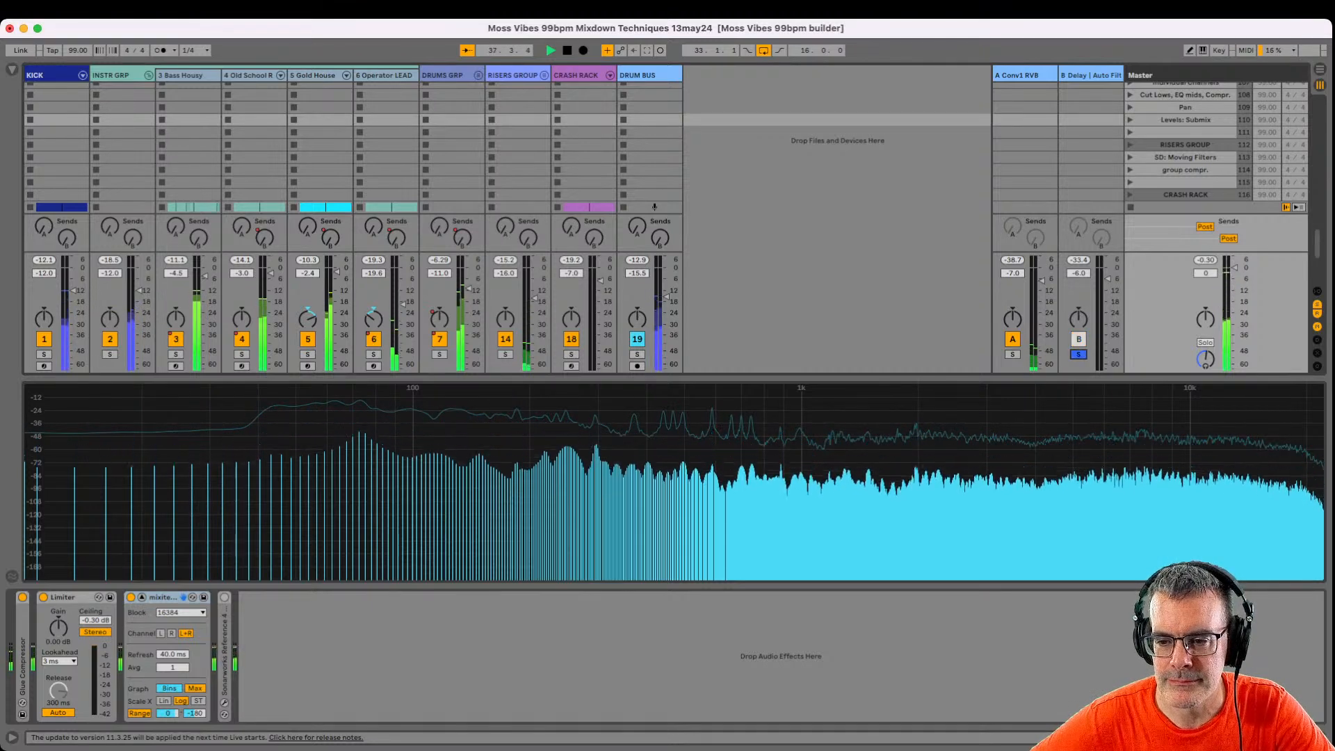
left_click(1078, 355)
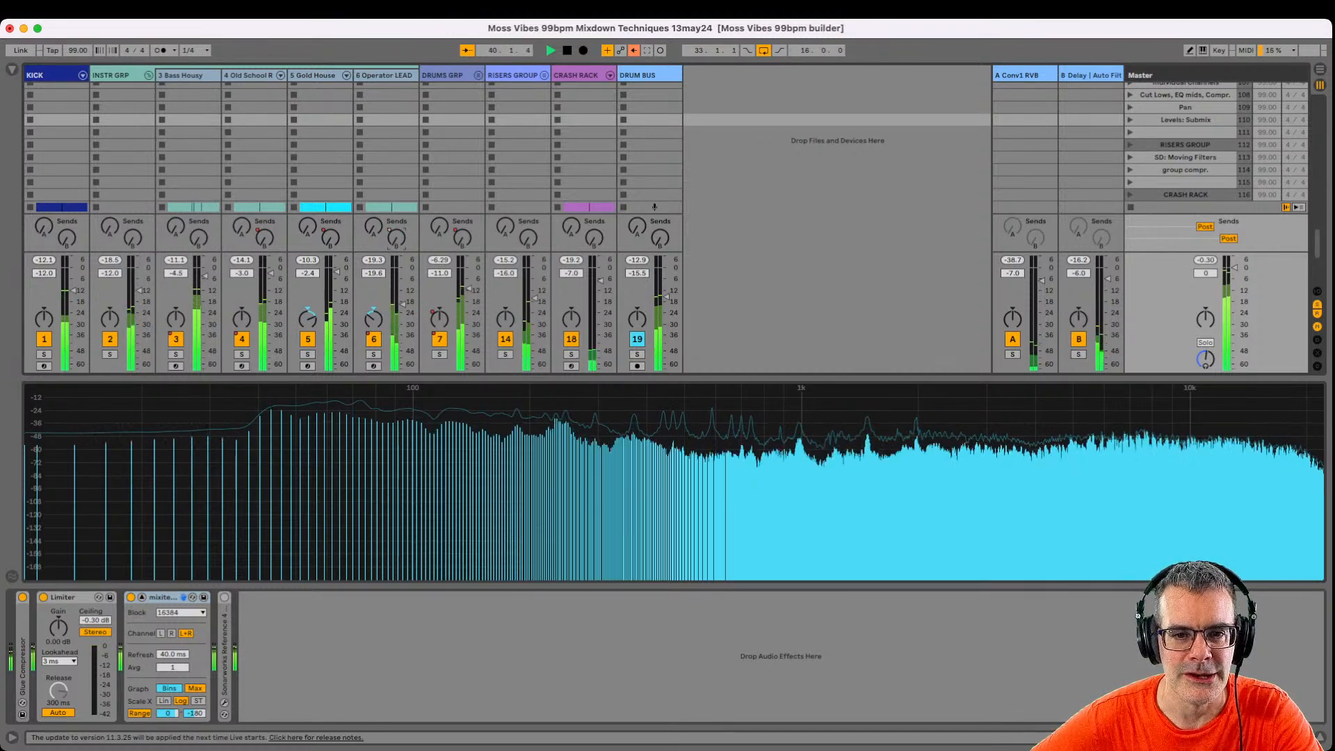
Set the global quantization to 1 Bar and move playback to the DUB FX STARTS locator in the Arrangement.
key("Tab")
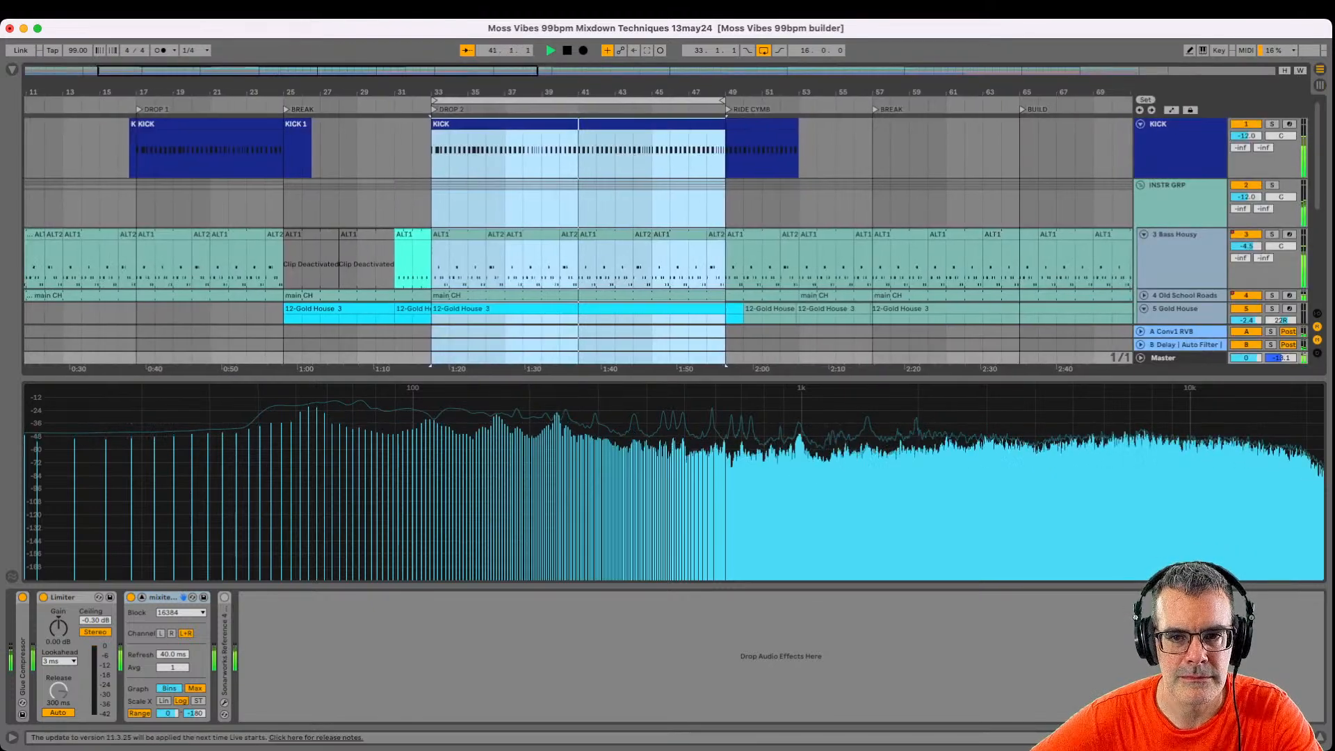
left_click(773, 151)
scroll(773, 152, "down", 5)
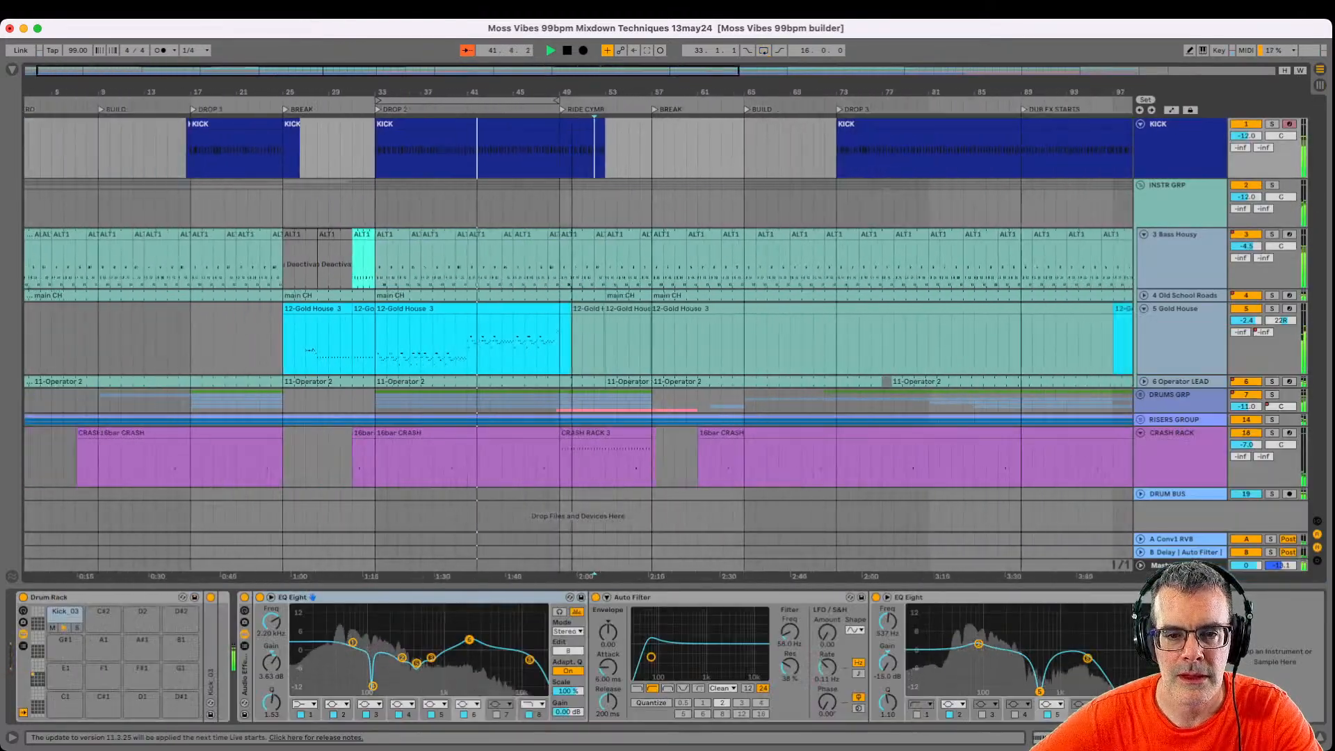
left_click_drag(562, 91, 497, 90)
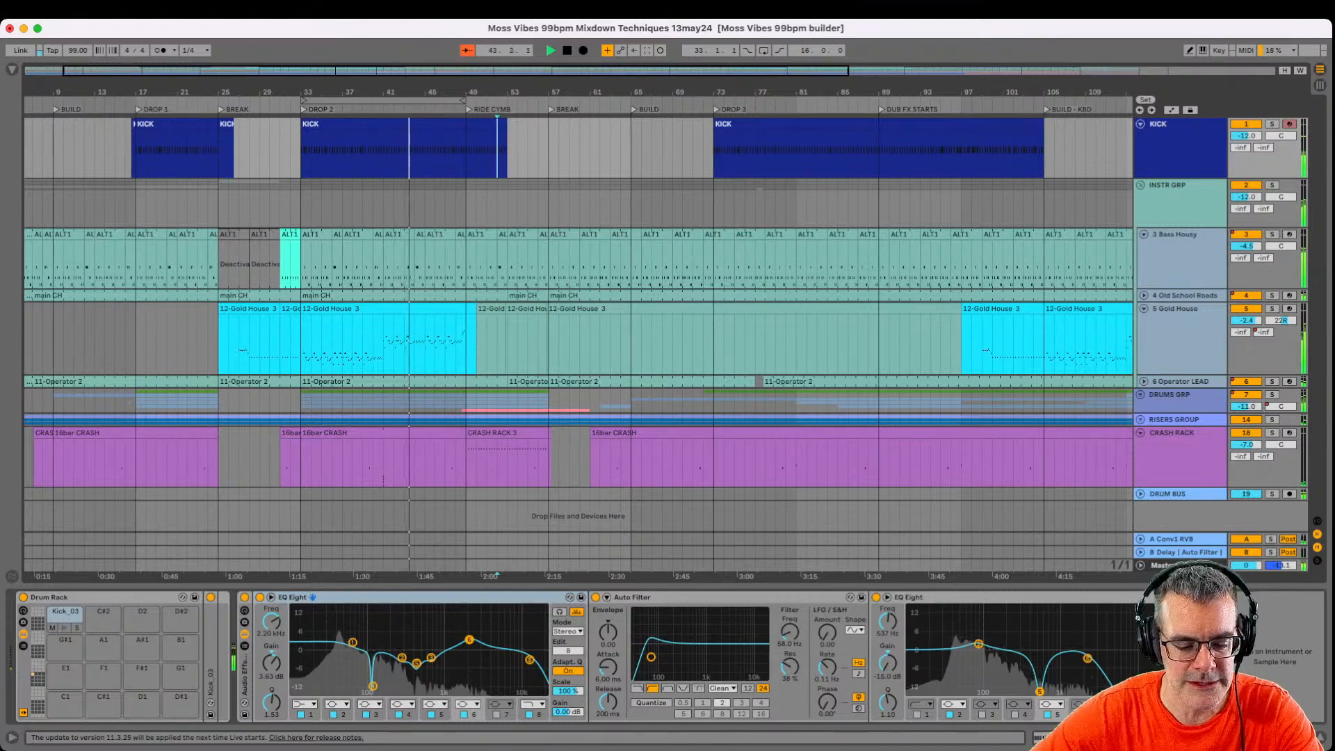
key("super+9")
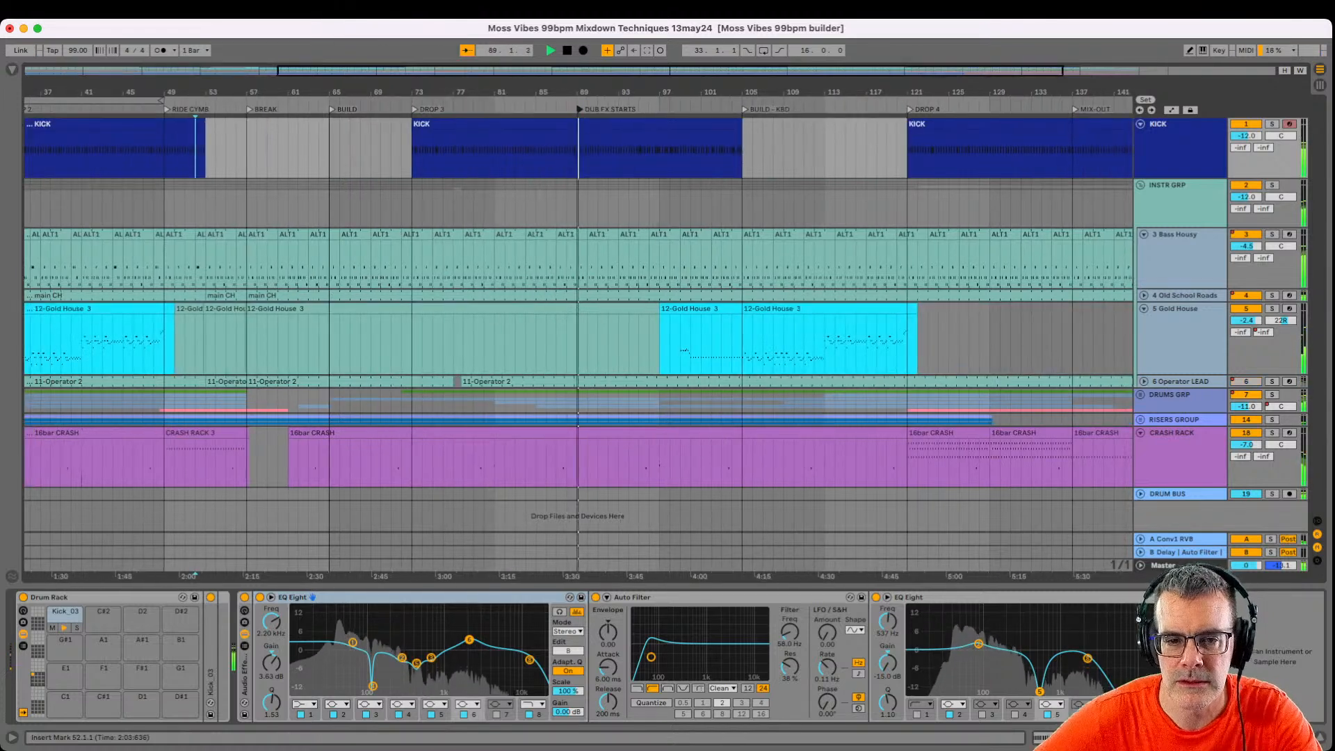
Audition the B Delay return solo and within the mix in the Session mixer, and examine its device chain.
key("Tab")
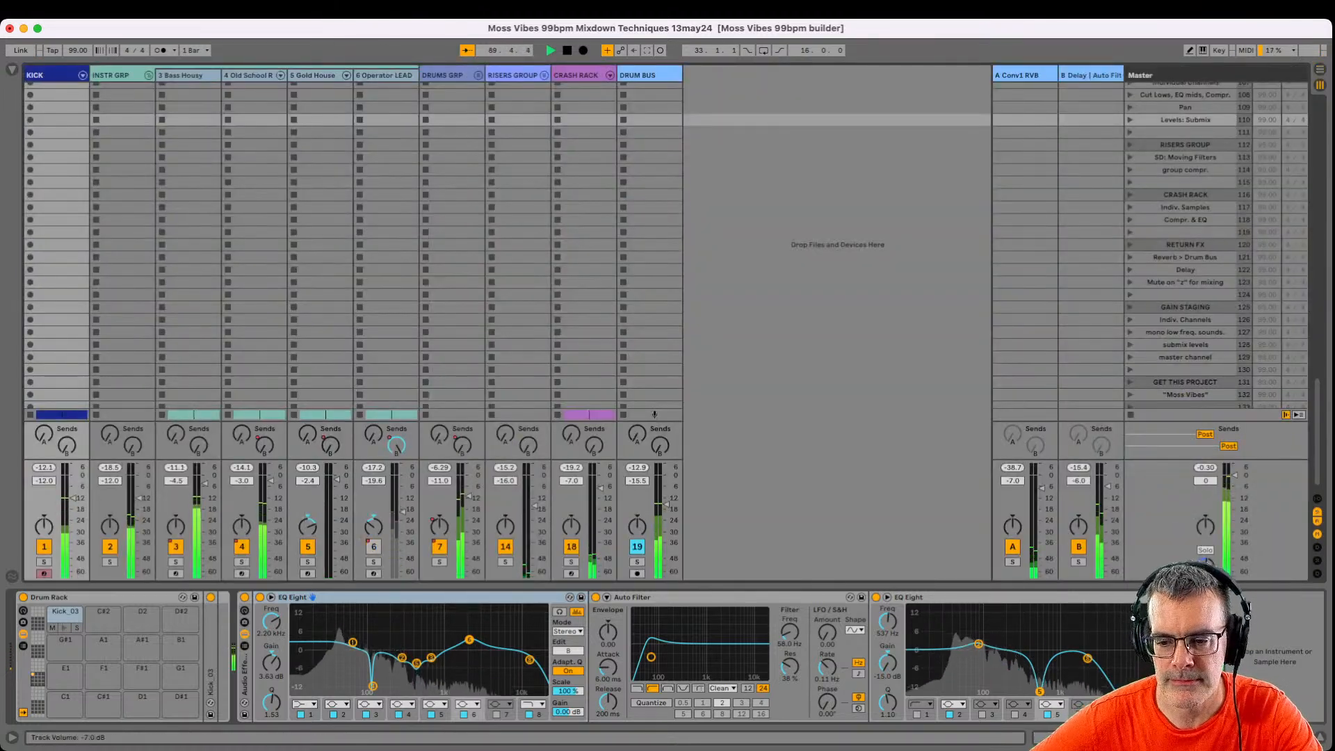
key("z")
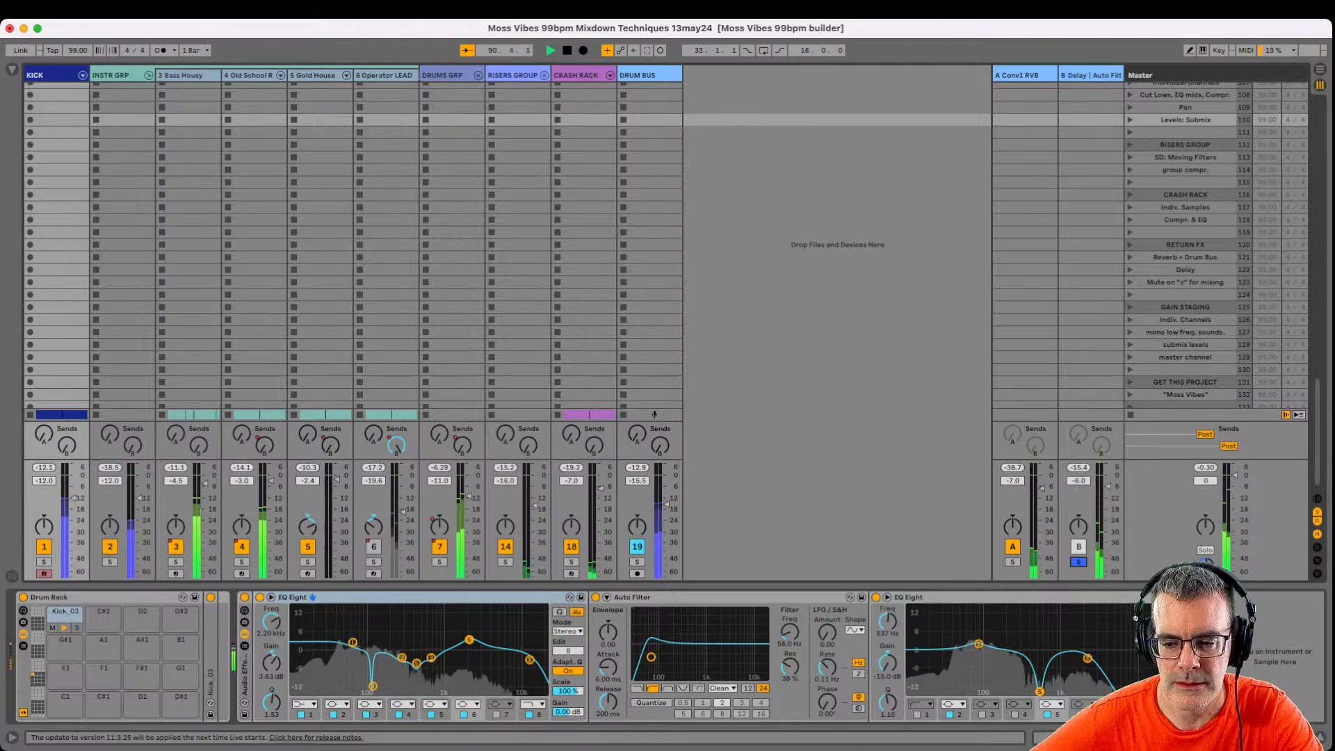
key("z")
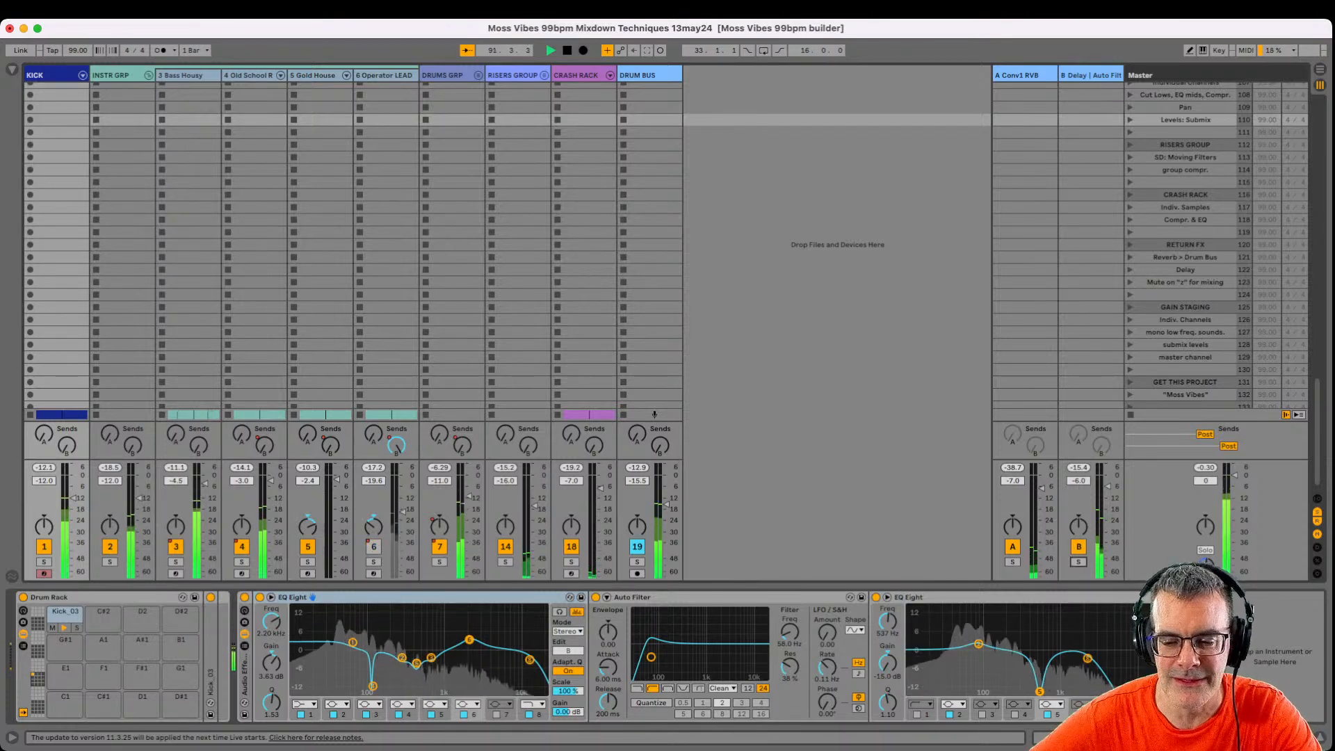
left_click(1089, 75)
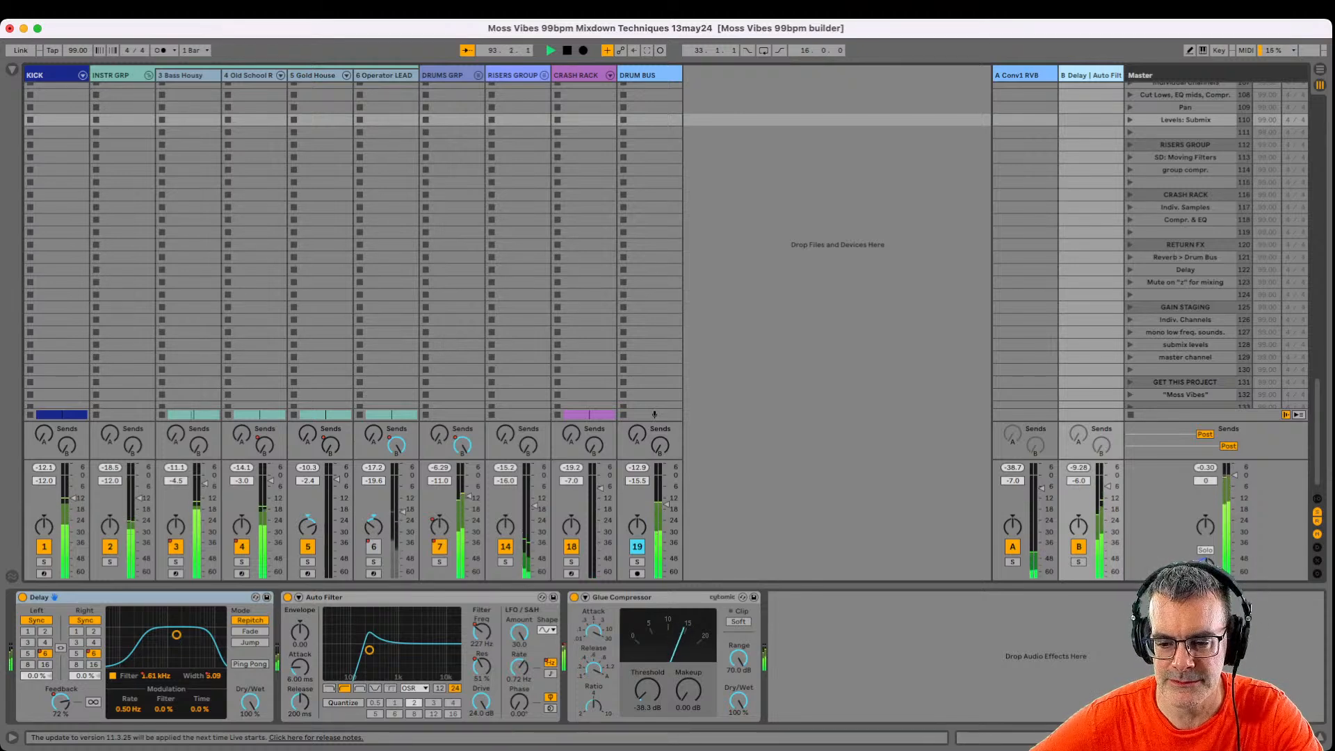
key("z")
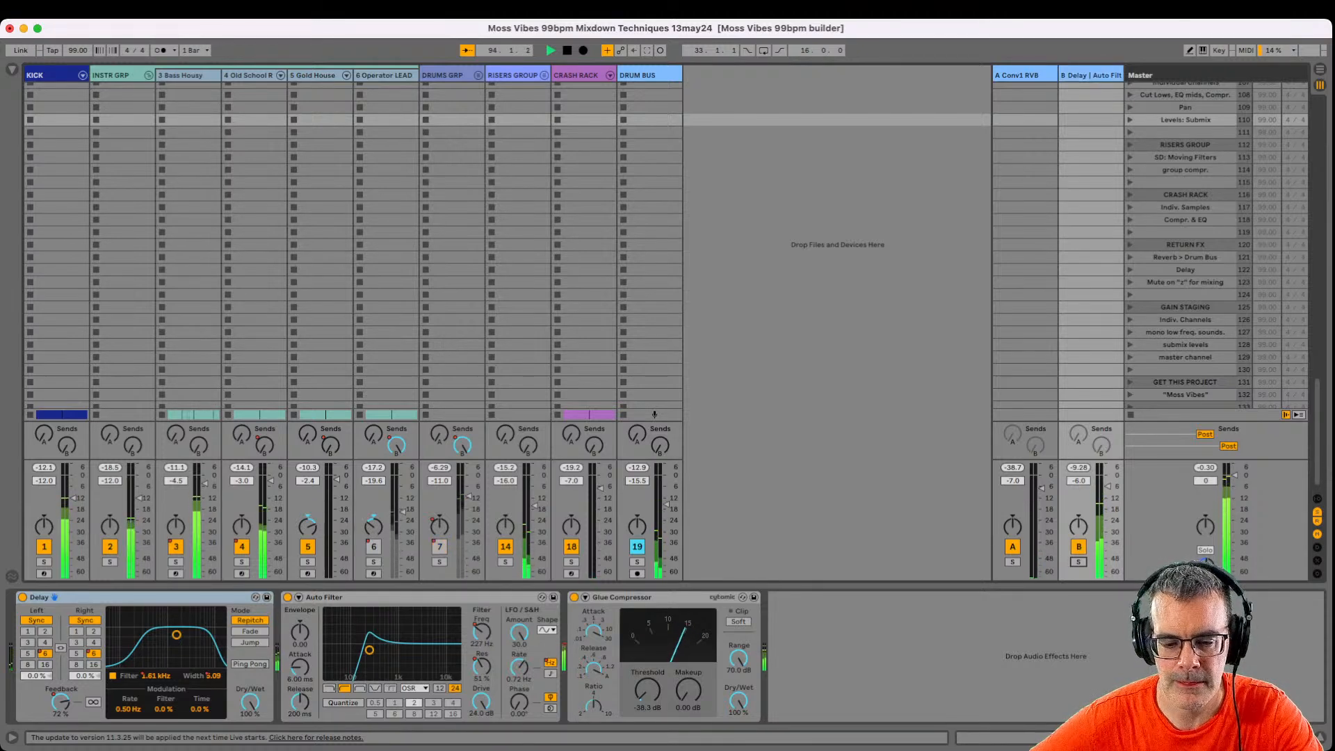
Reveal the mixer's In/Out section to examine the routing and devices of both returns and the DRUM BUS, and hide it again.
key("super+alt+i")
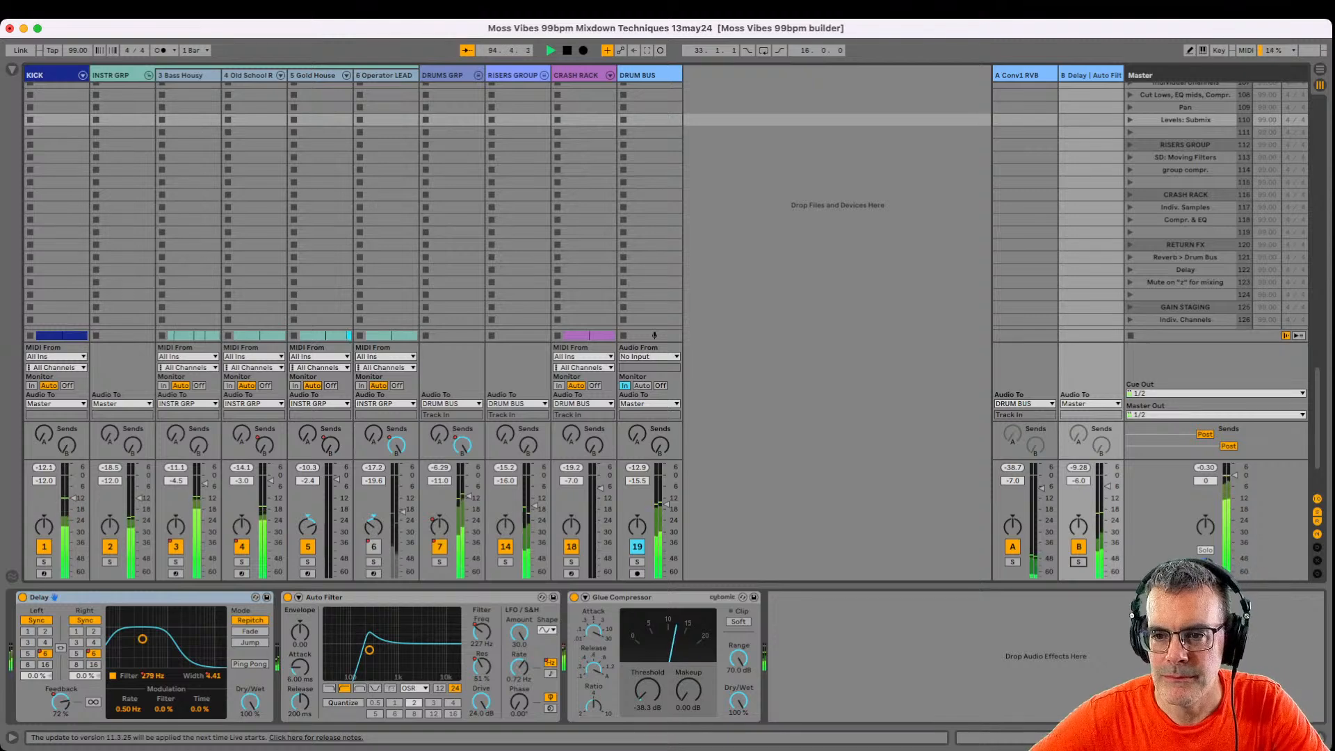
left_click(1016, 75)
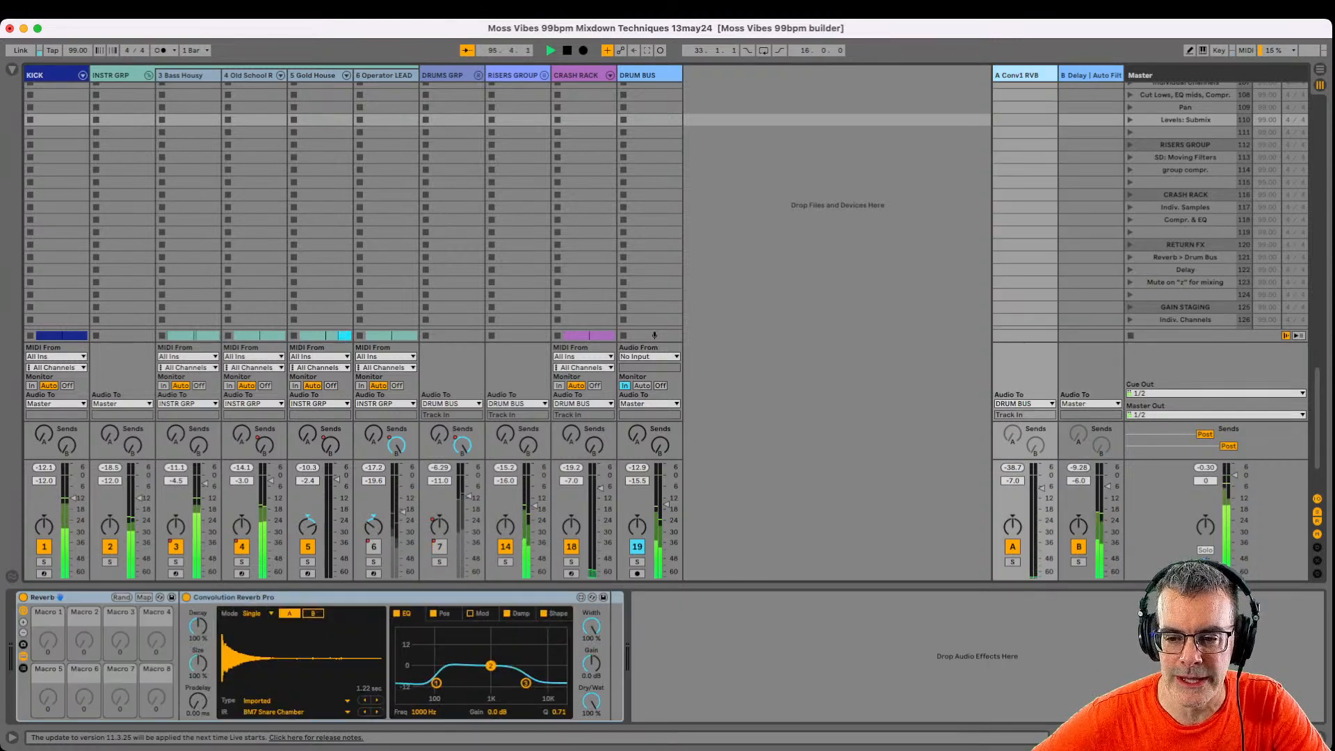
key("Left")
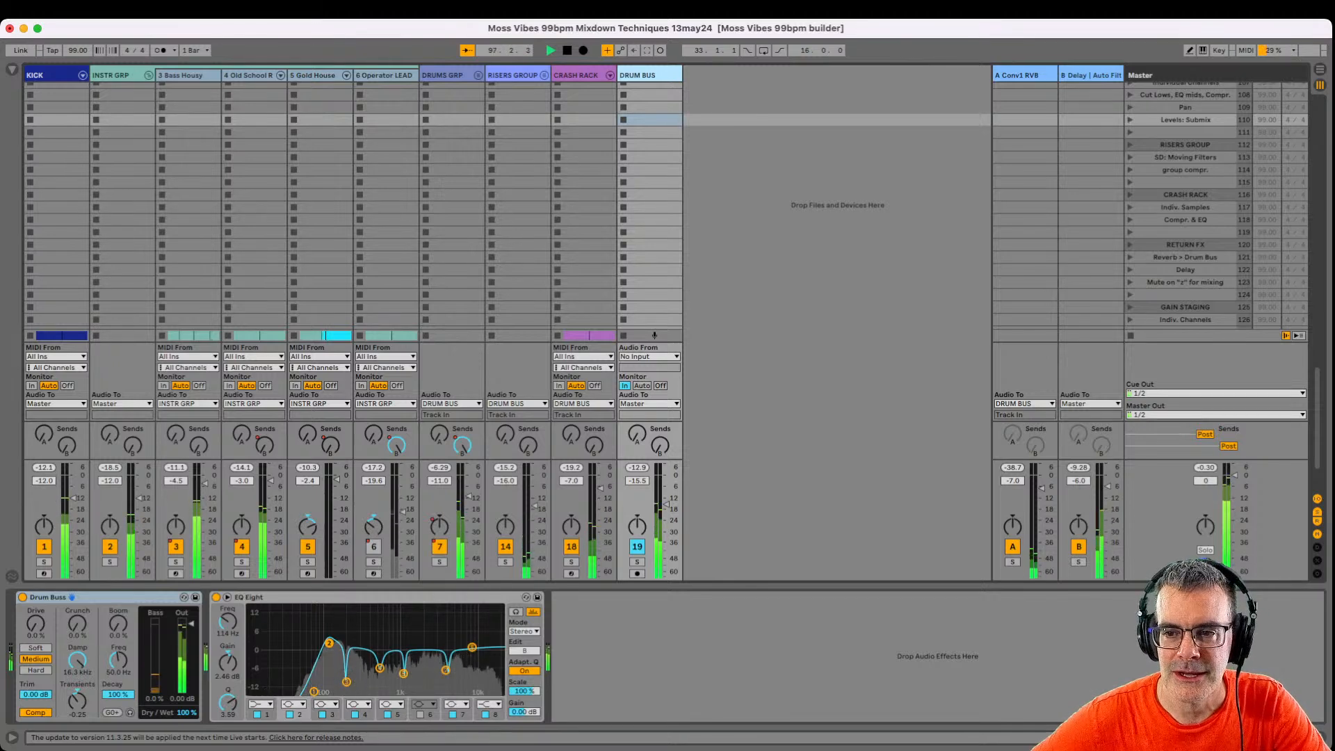
left_click(1091, 75)
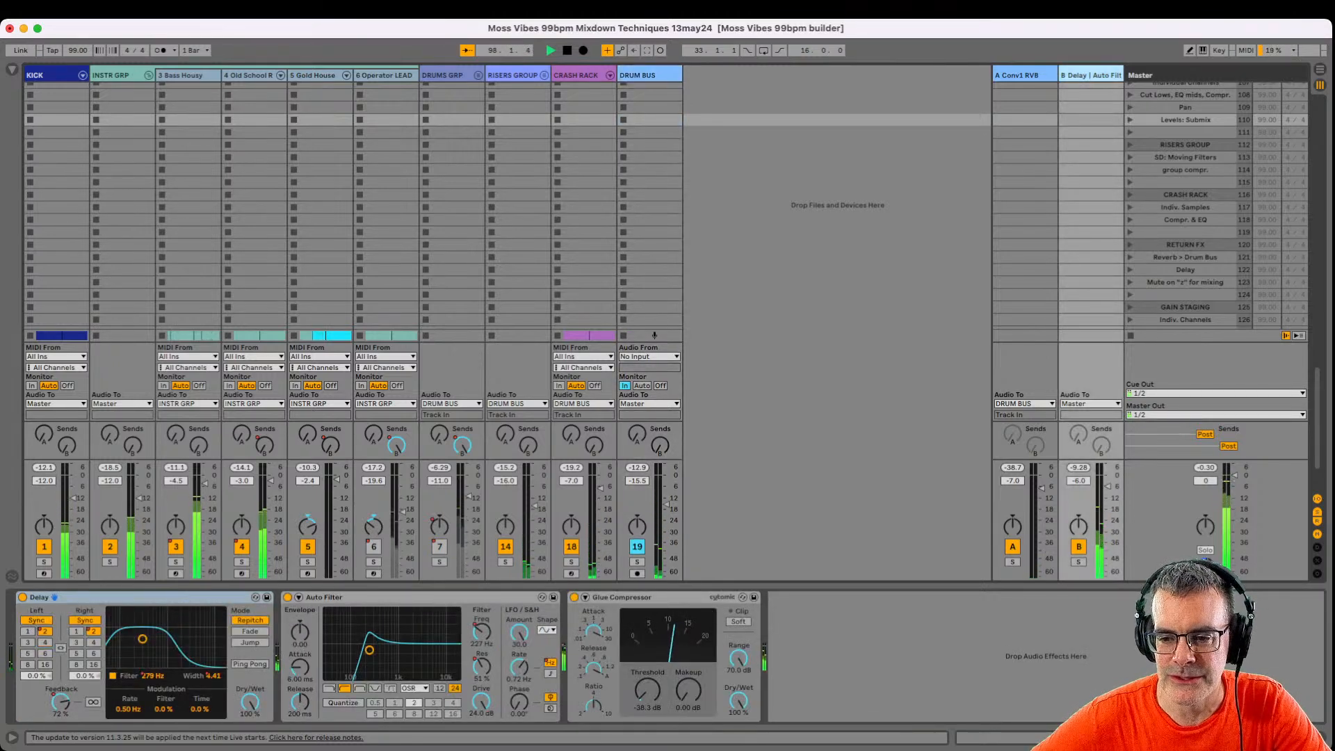
key("Tab")
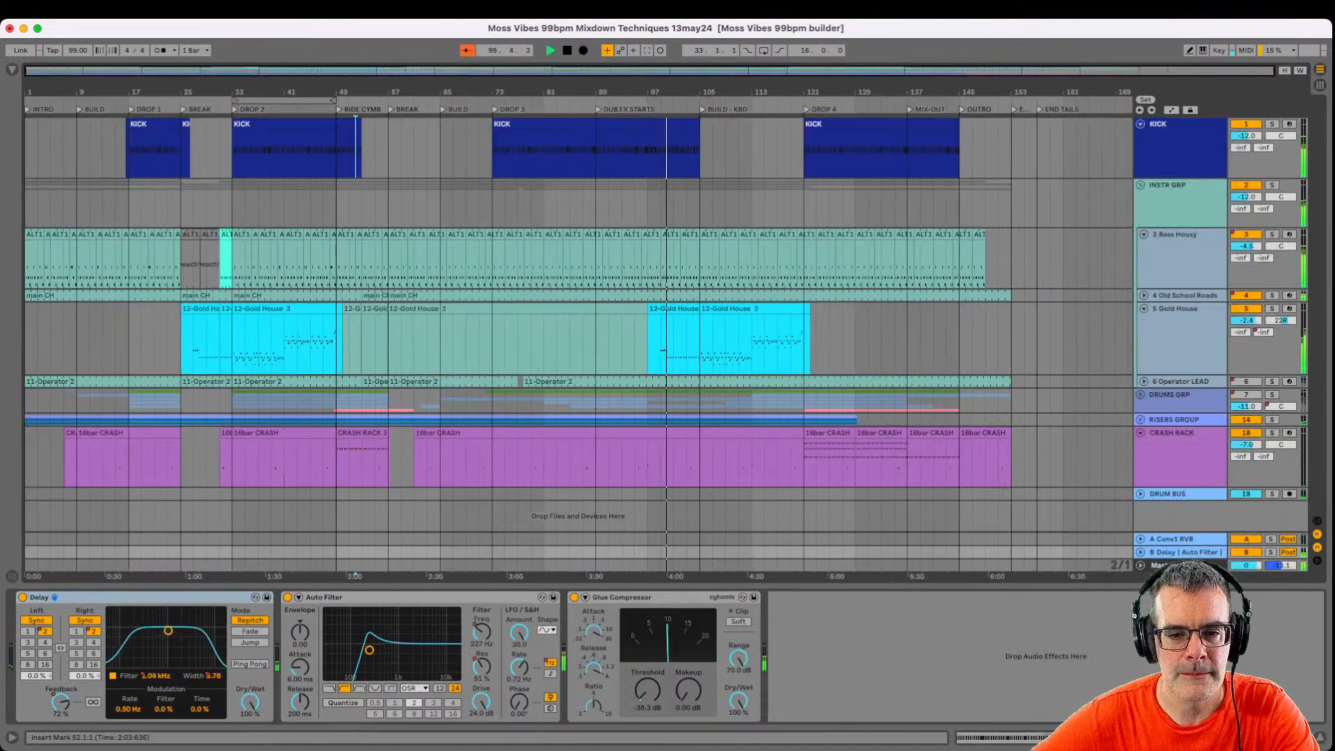
key("Tab")
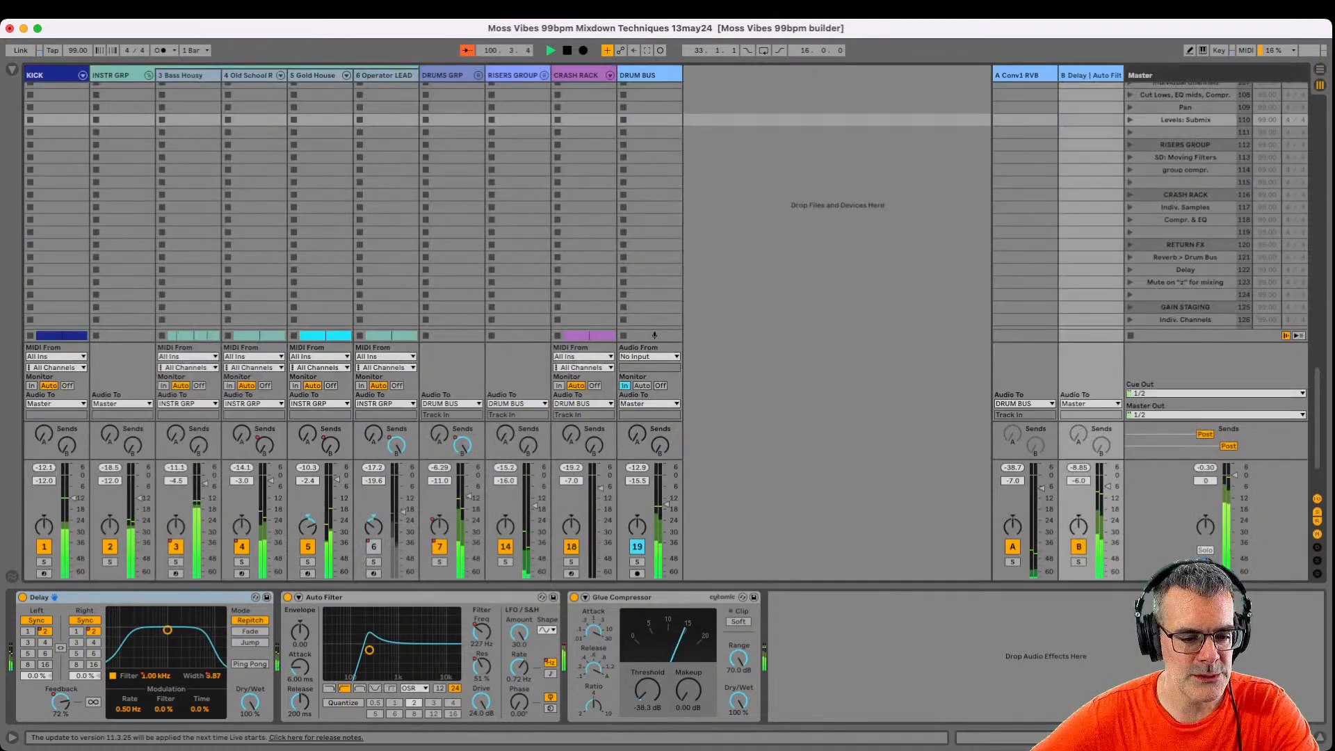
key("super+alt+i")
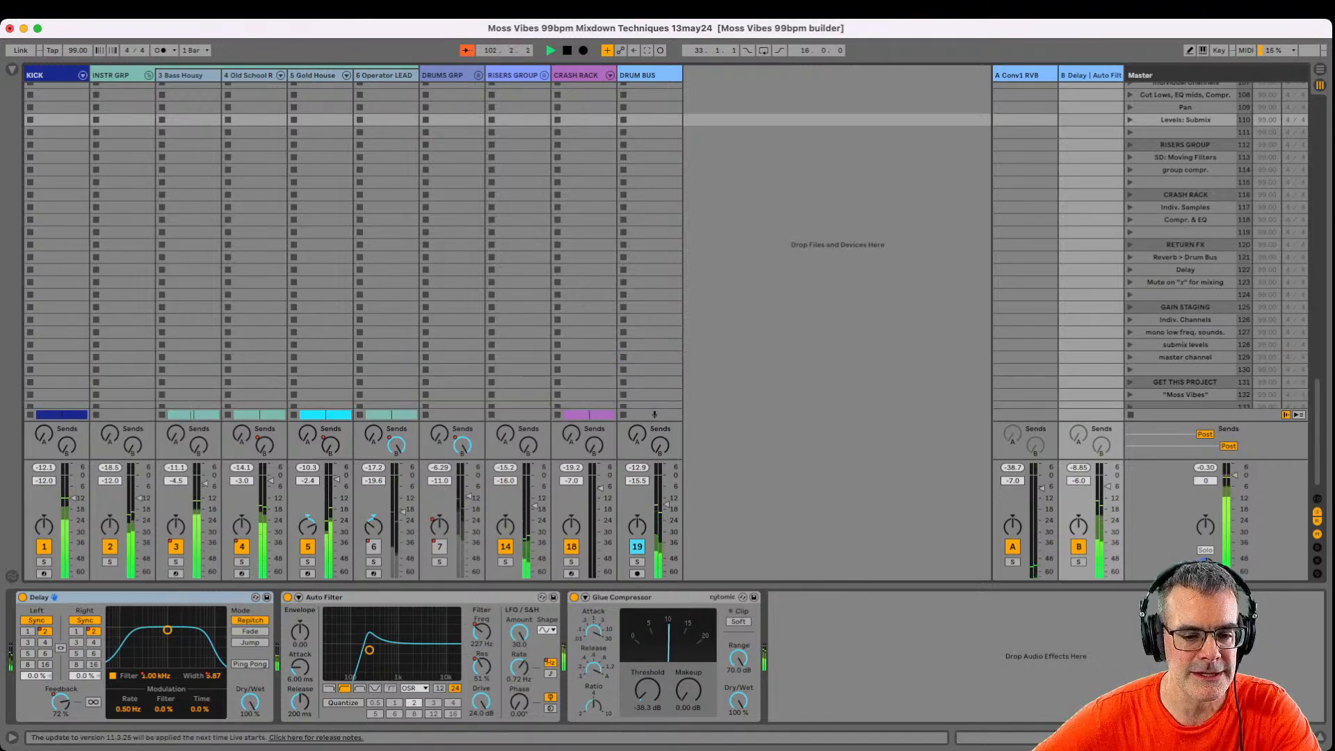
Frame DROP 3 through OUTRO in the Arrangement, enlarge the overview strip, and switch the window to full screen.
key("Tab")
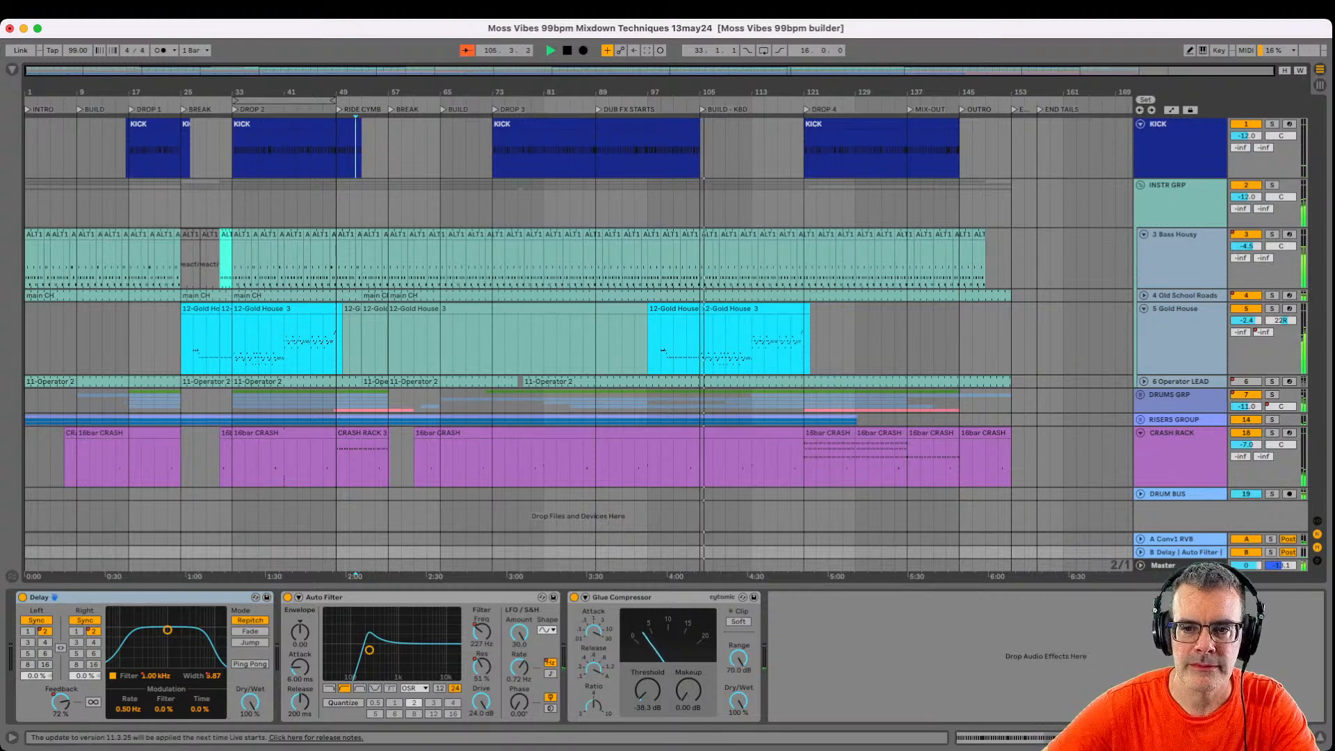
left_click_drag(922, 92, 924, 135)
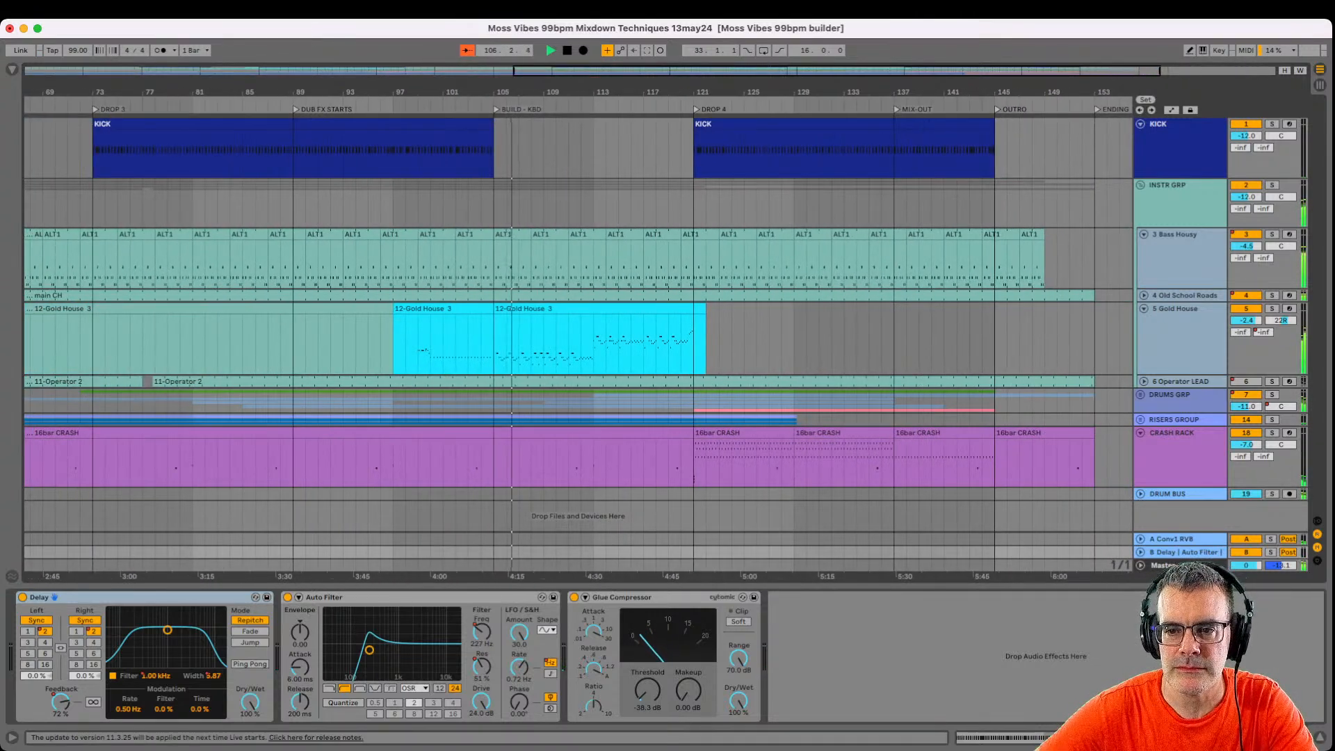
left_click_drag(924, 76, 924, 135)
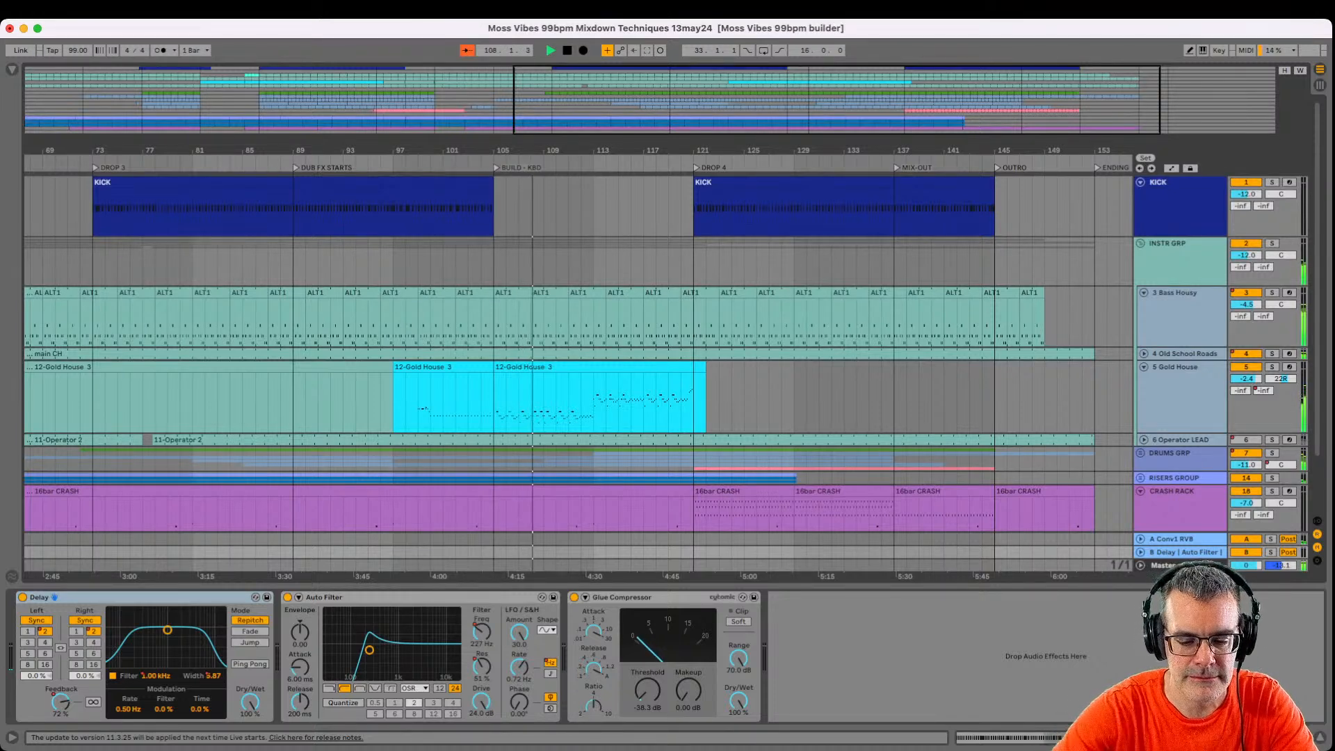
key("ctrl+super+f")
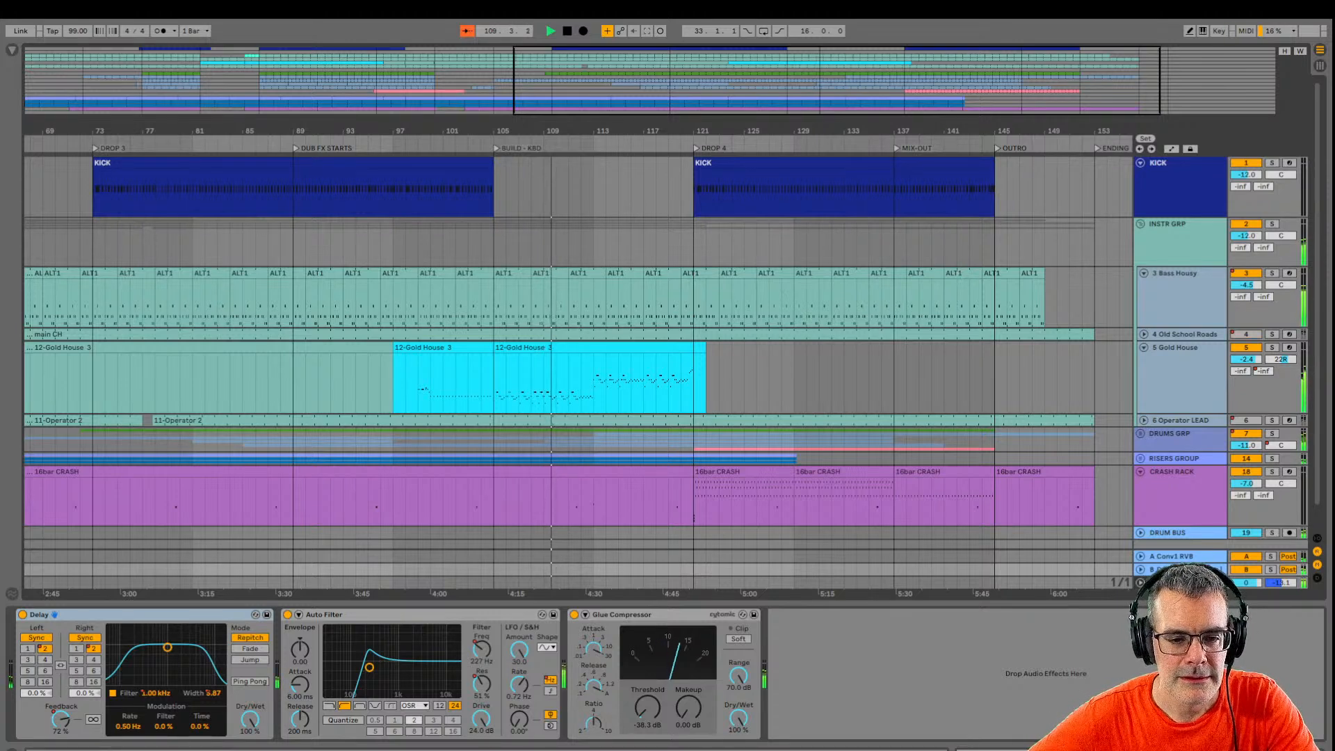
Select the Gold House clip at the BUILD - KBD locator to examine the track's devices, and check its channel in the Session mixer.
left_click(599, 348)
left_click(595, 614)
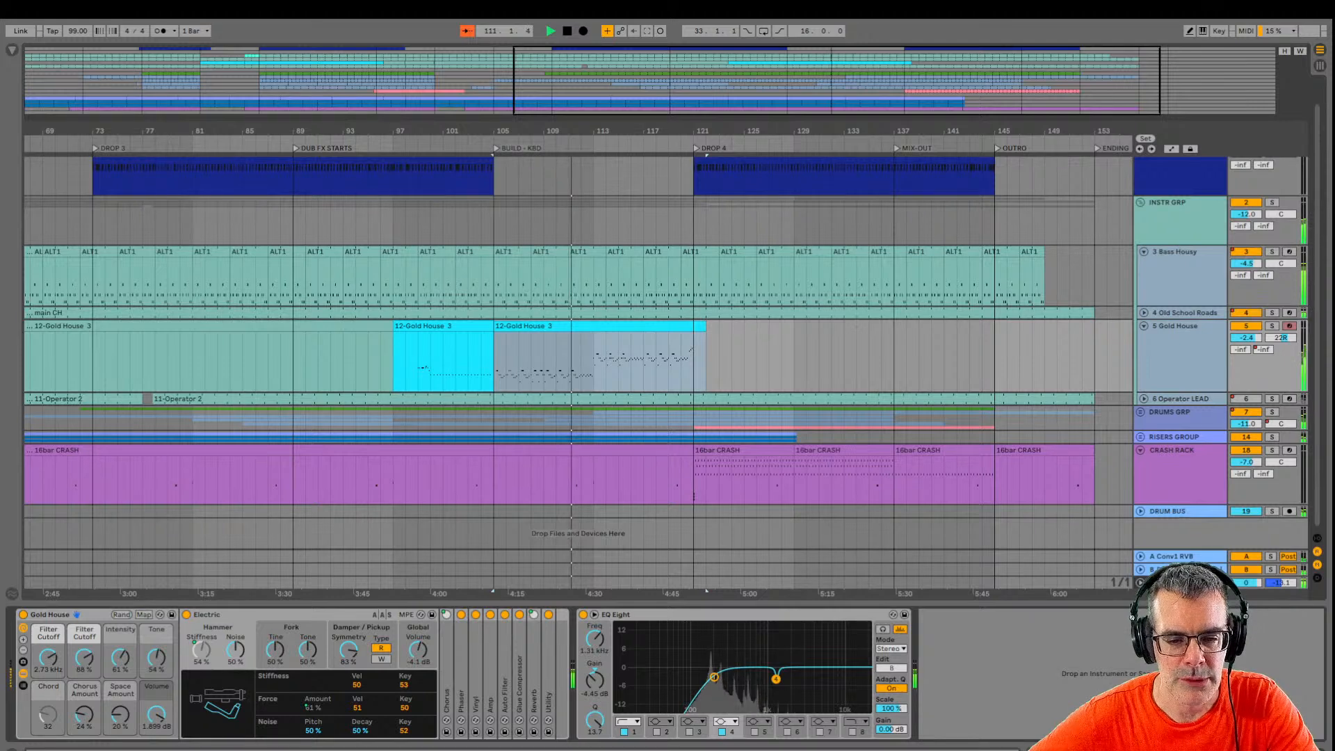
key("Tab")
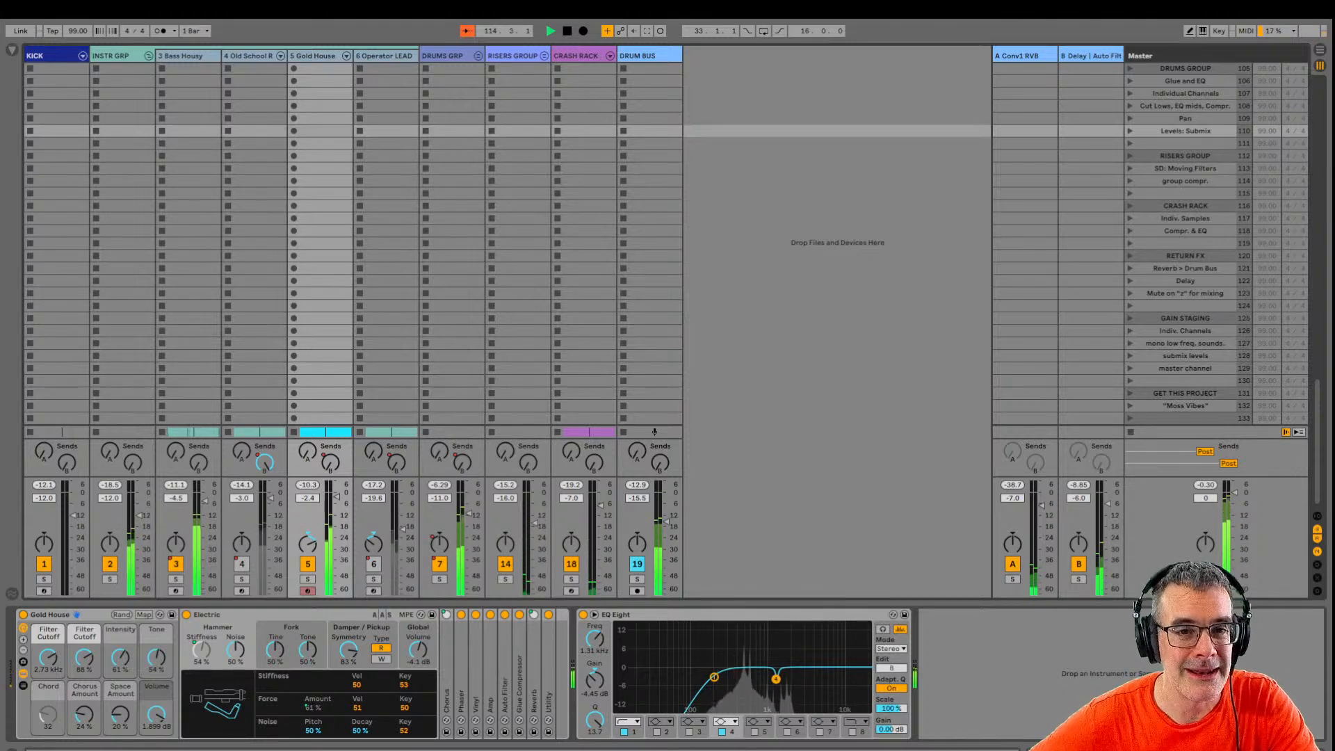
key("Tab")
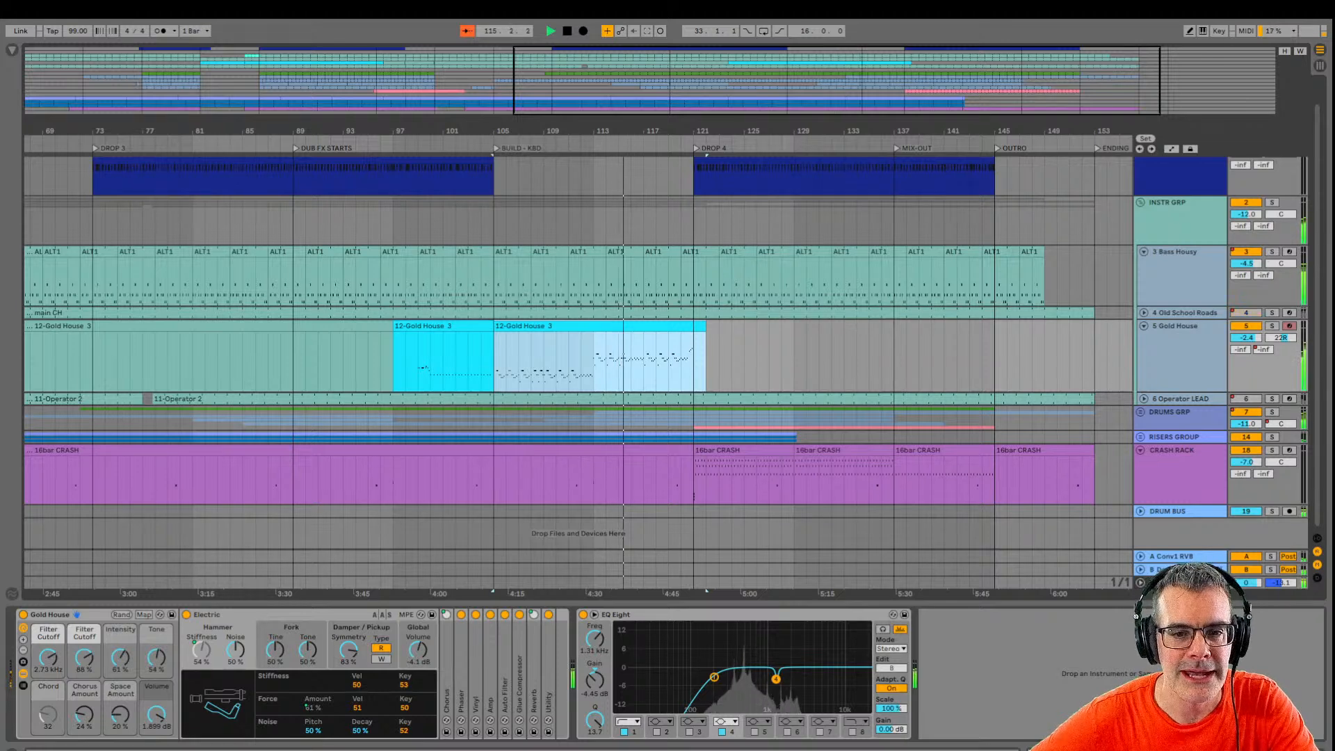
Audition the B Delay return solo in the Session mixer during the BUILD - KBD section, and return to the full mix.
key("Tab")
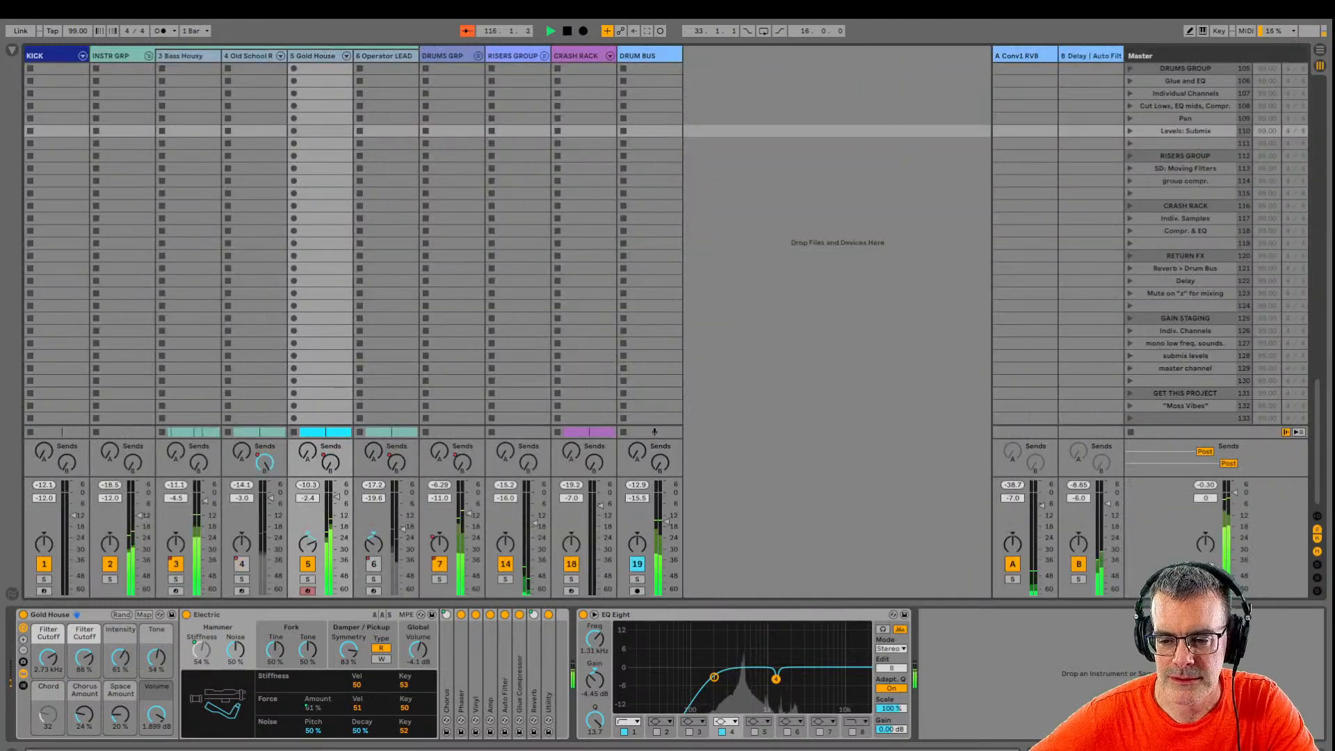
key("z")
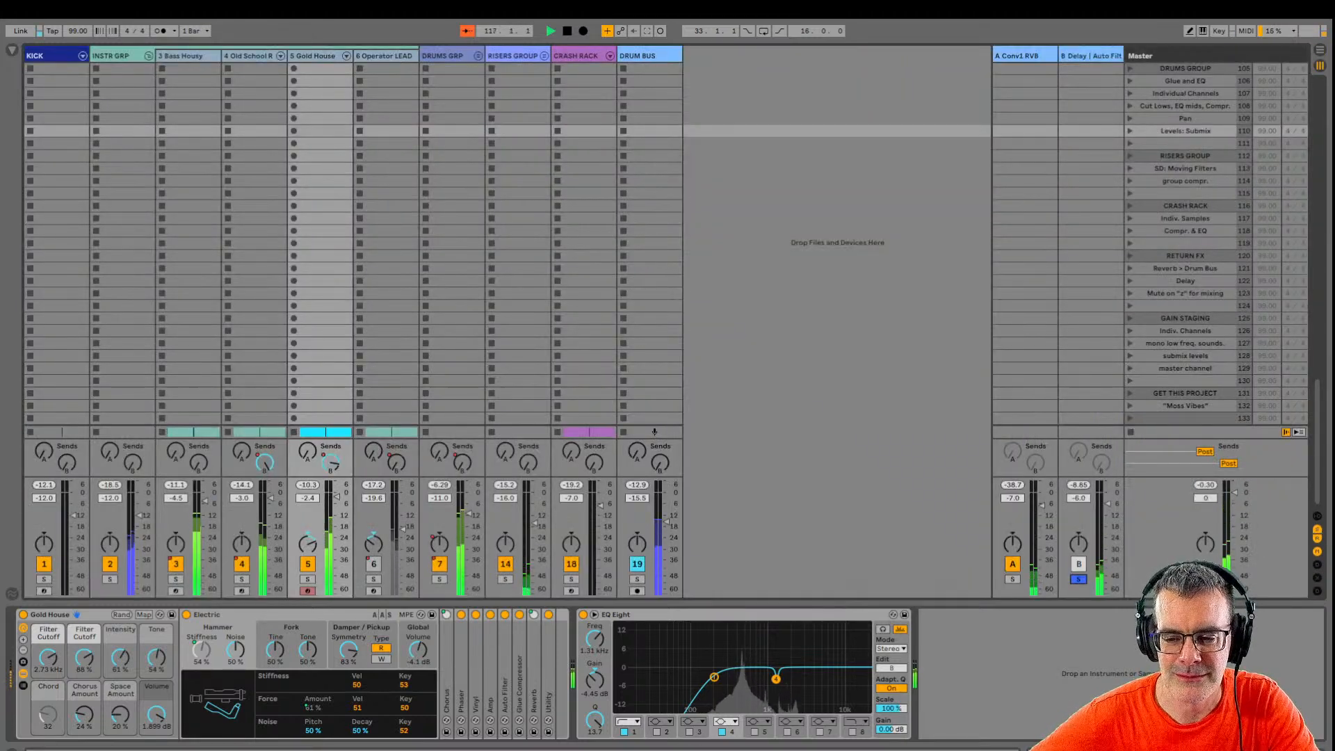
key("z")
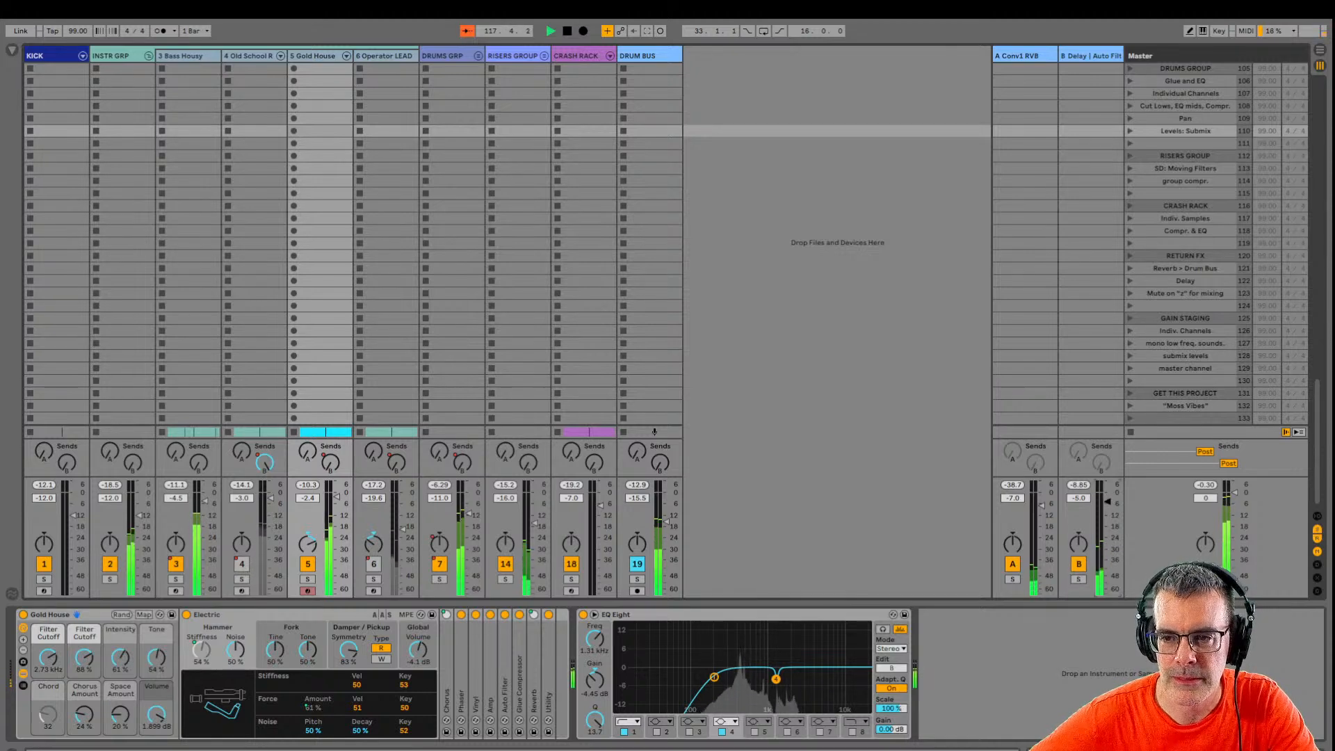
Raise the B Delay return's volume to -4.0 dB and enable soft clipping on its Glue Compressor.
left_click_drag(1107, 501, 1108, 499)
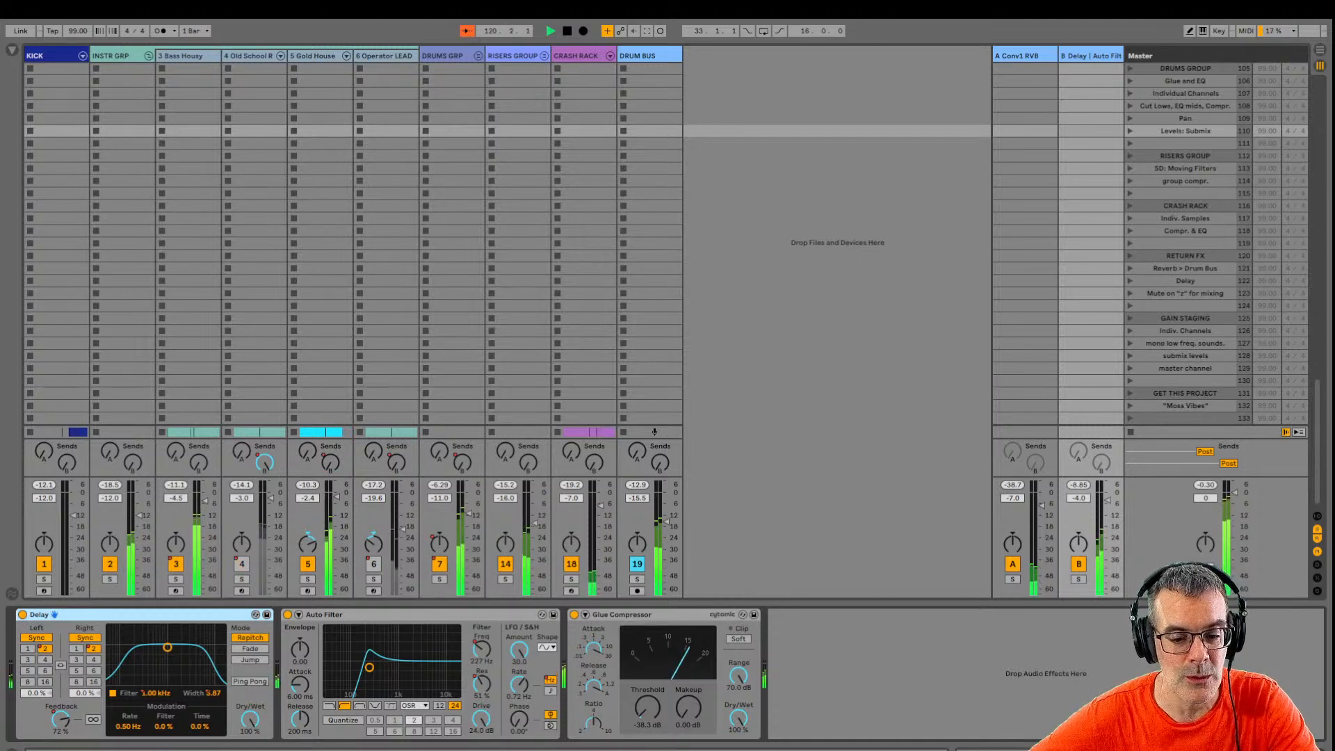
left_click(738, 639)
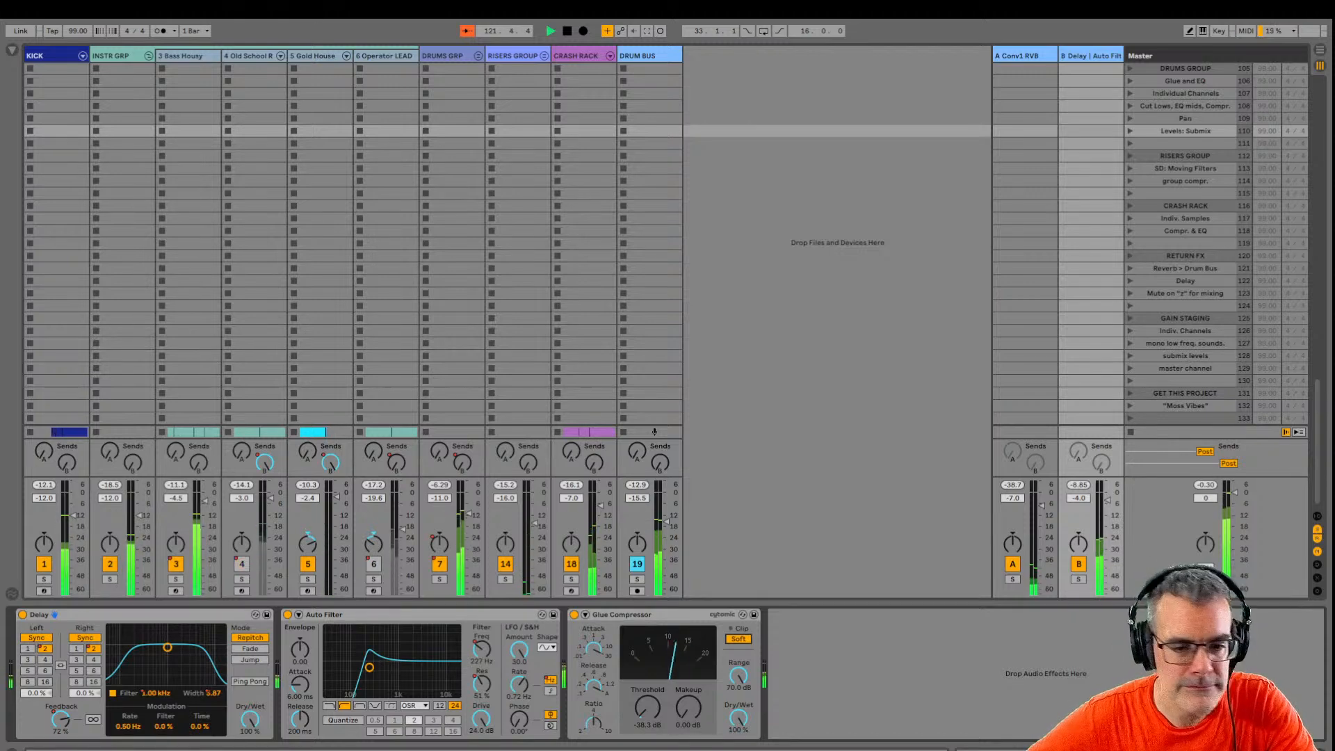
key("Tab")
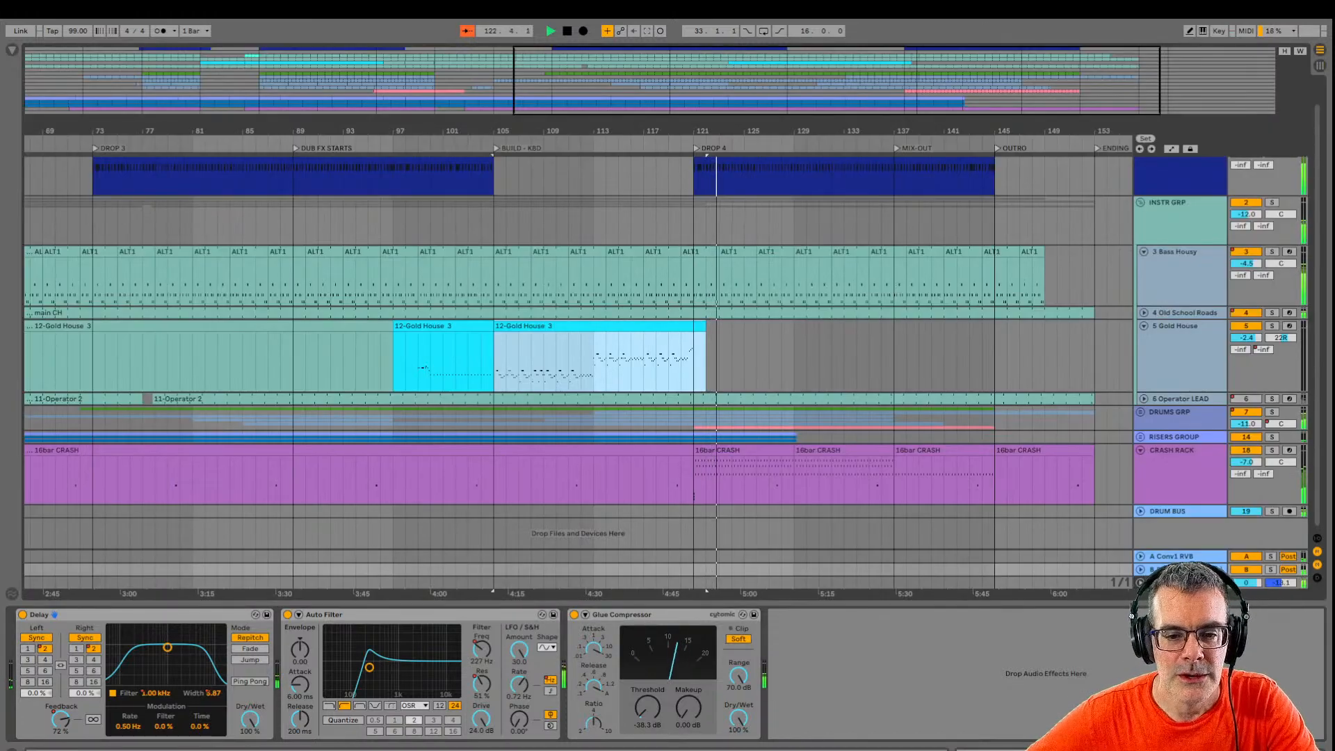
Examine the Master channel's devices in the Session mixer and shrink the enlarged master spectrum display back into its device.
key("Tab")
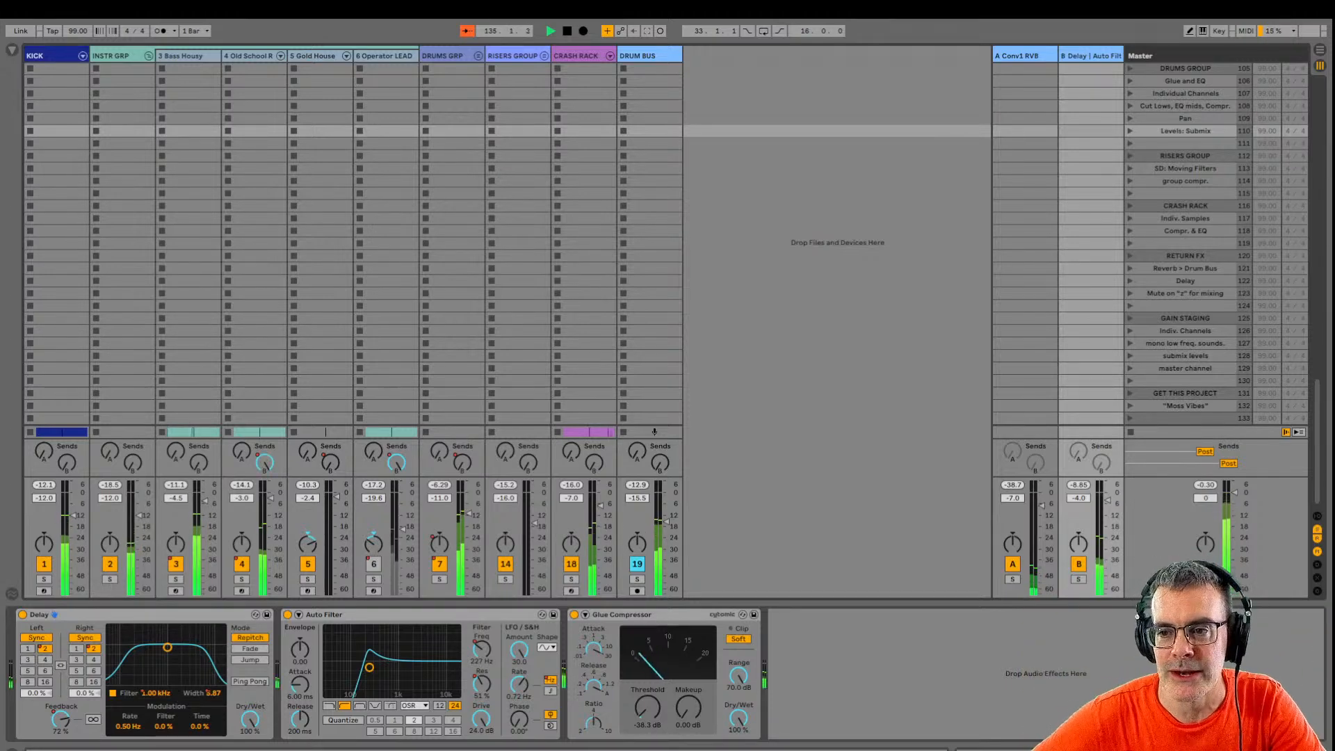
left_click(1182, 55)
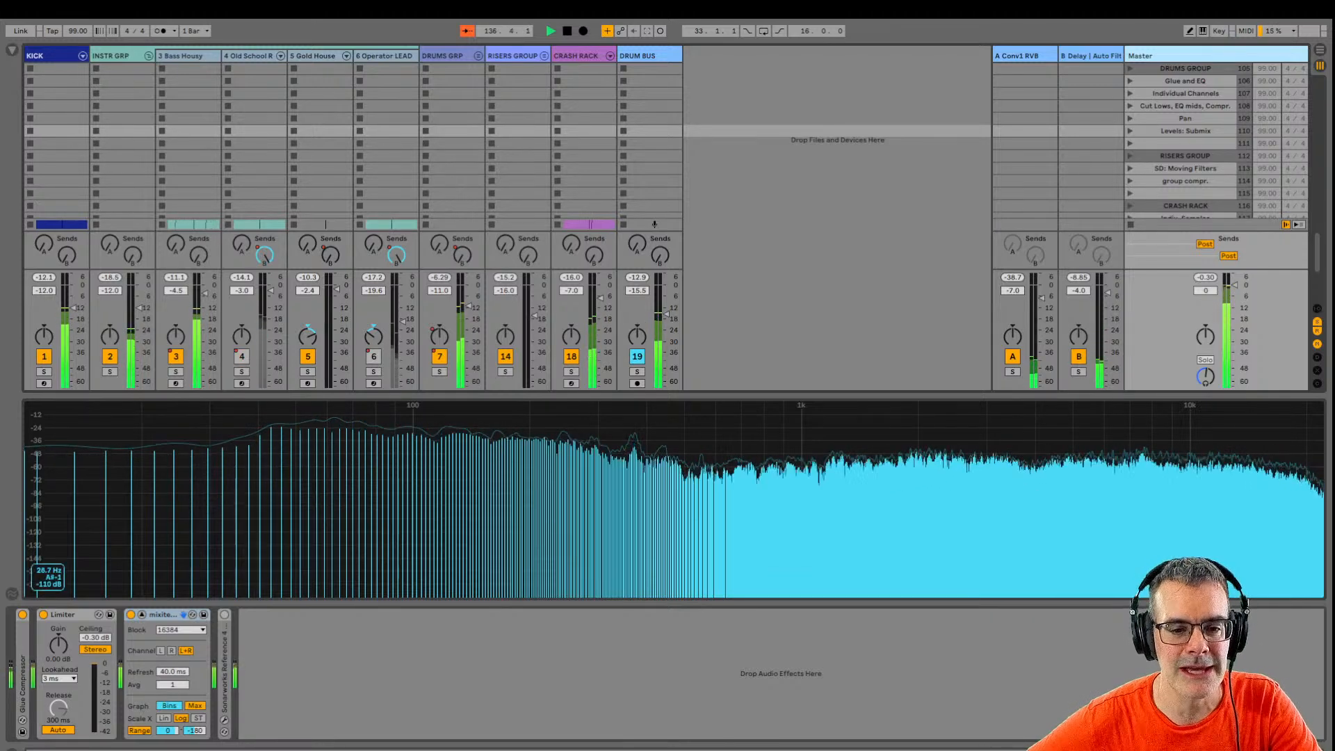
left_click(142, 615)
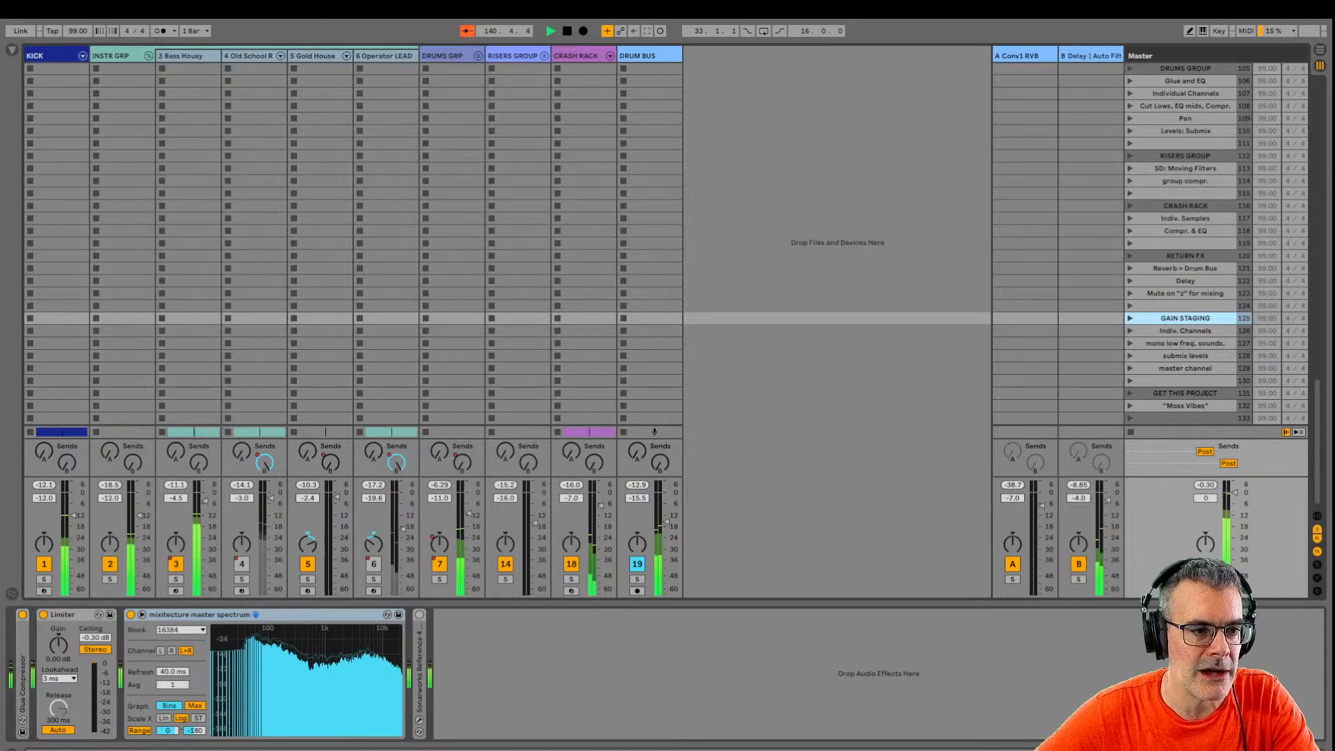
Fold the INSTR GRP group and collapse both EQ Eights and the Auto Filter in the KICK channel's device chain.
left_click(148, 56)
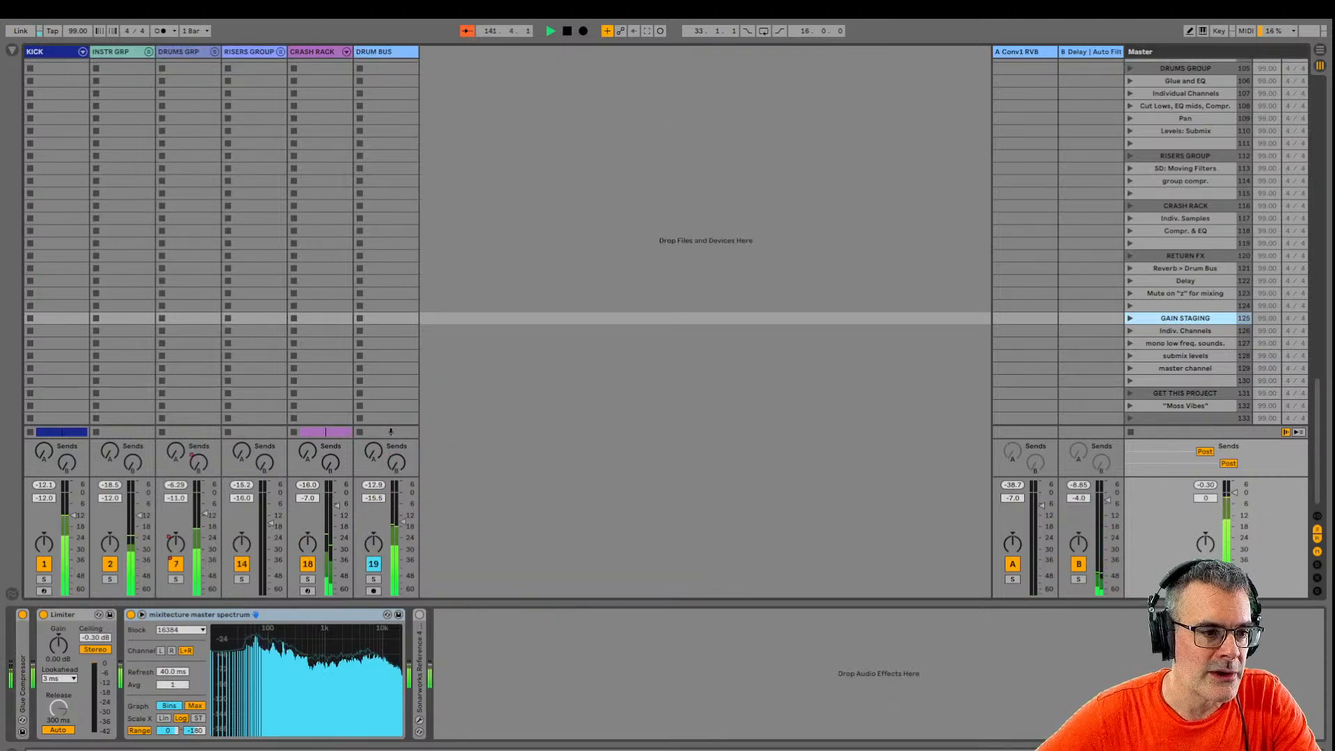
left_click(50, 52)
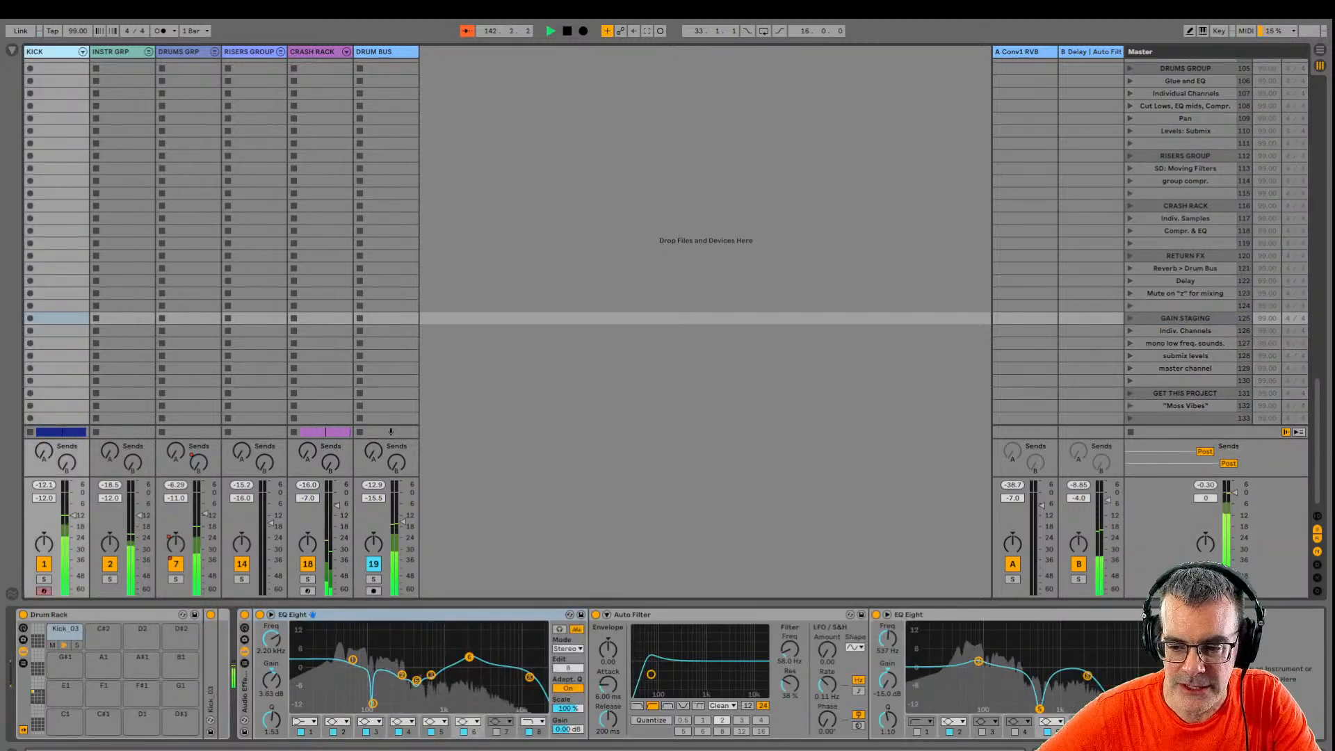
double_click(299, 615)
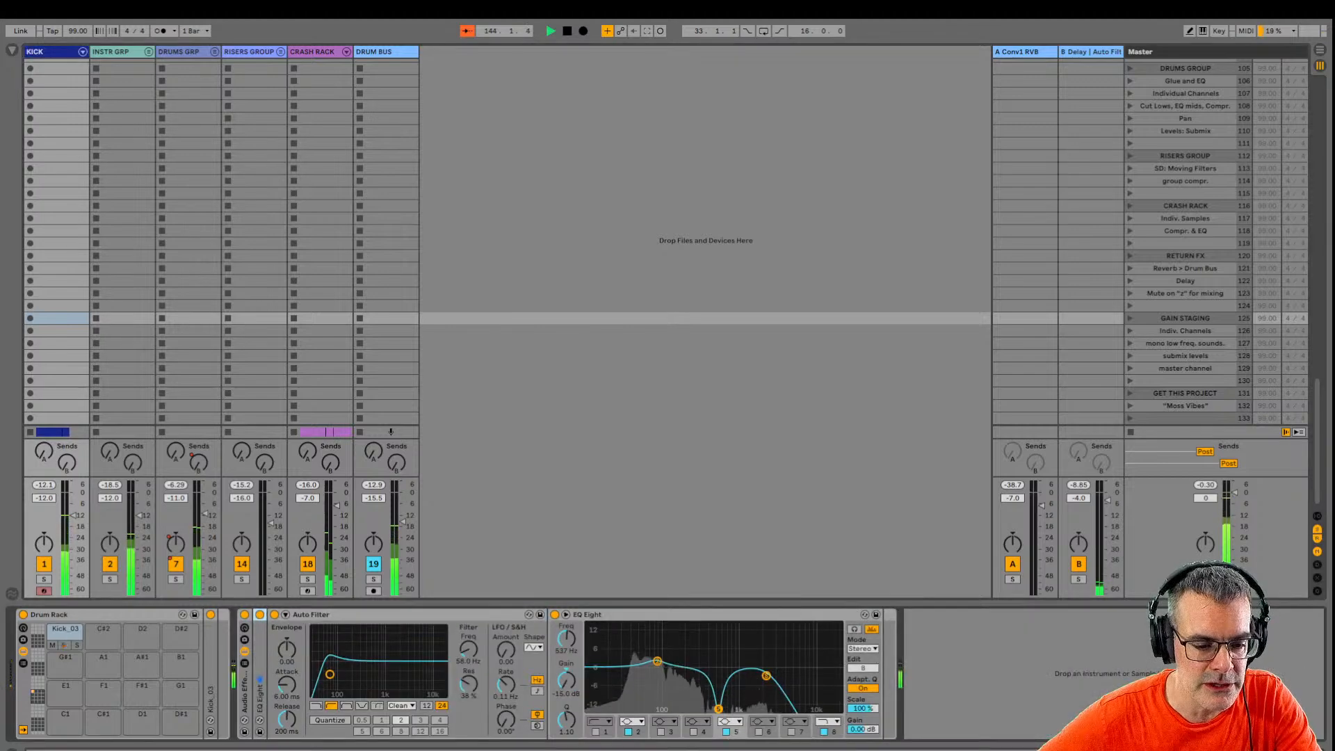
double_click(310, 615)
left_click(321, 615)
double_click(322, 615)
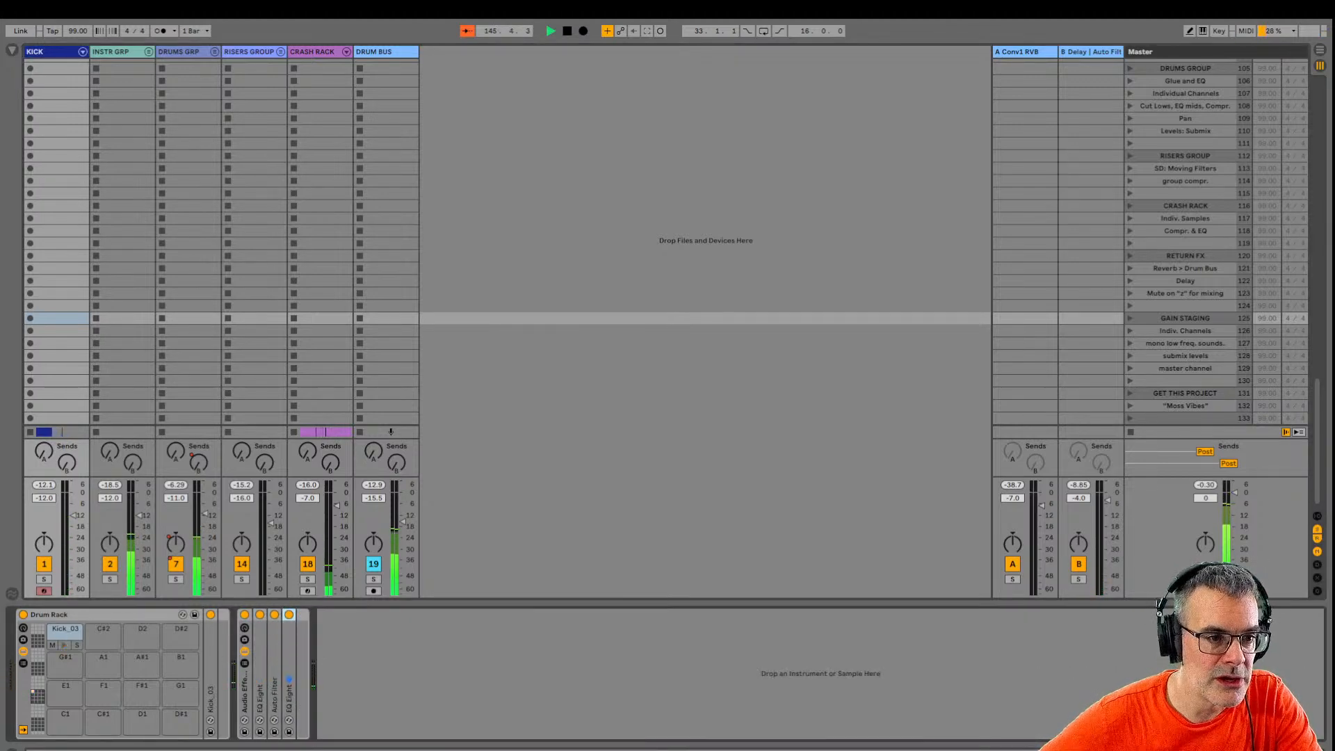
Unfold the DRUMS GRP group and examine its devices and drum layers in both the Session mixer and the Arrangement.
left_click(215, 52)
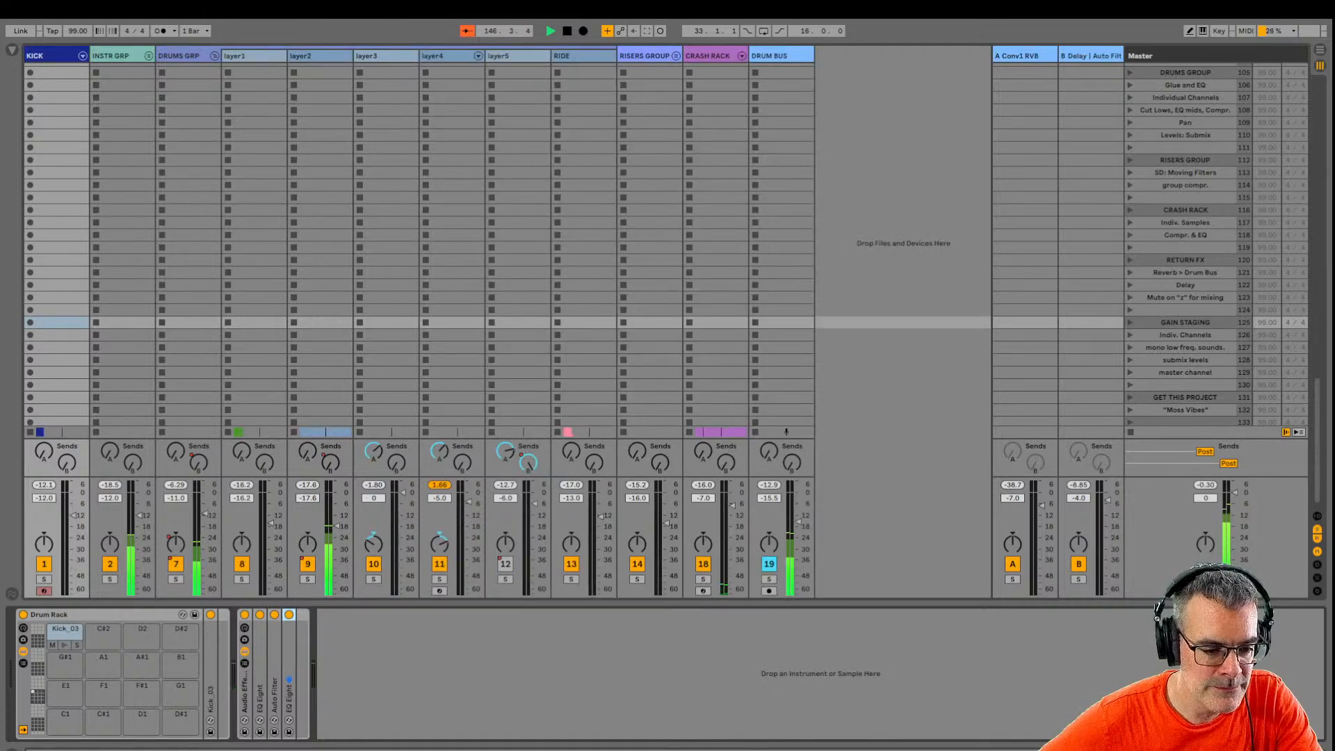
left_click(179, 55)
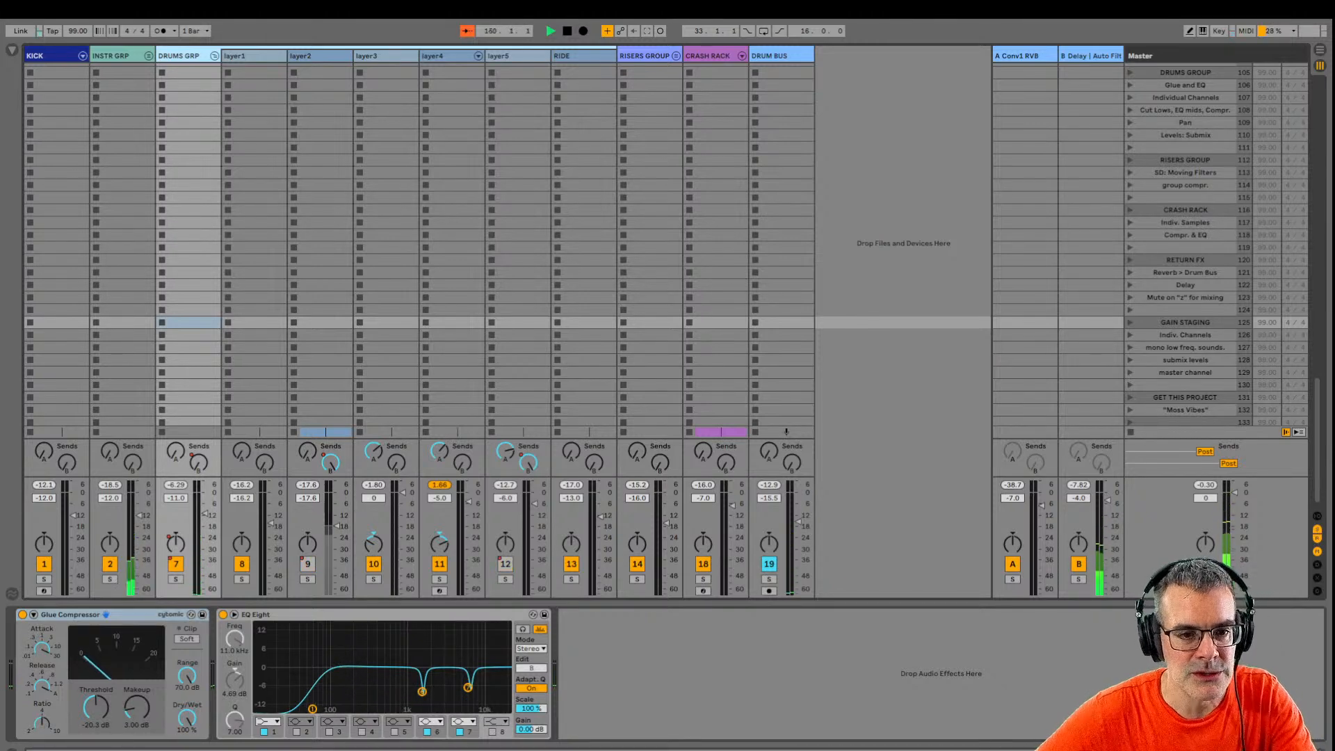
key("Tab")
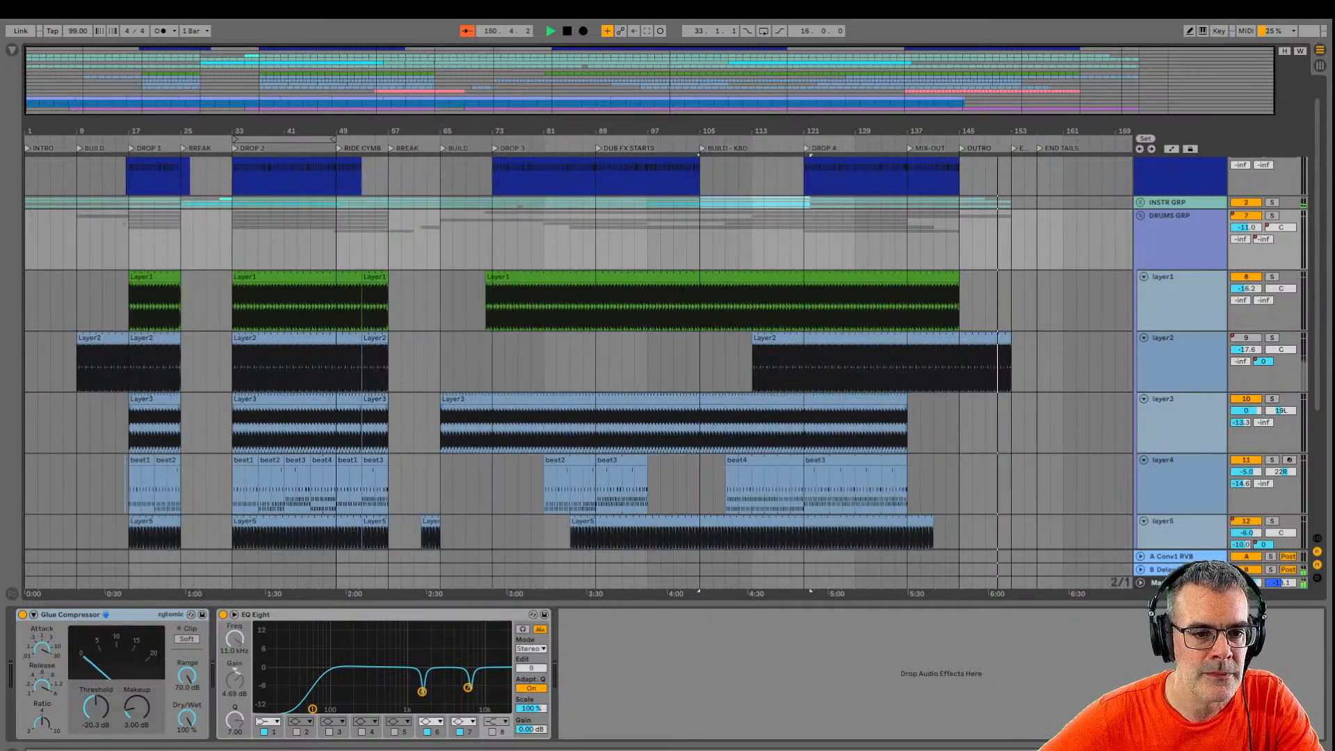
key("Tab")
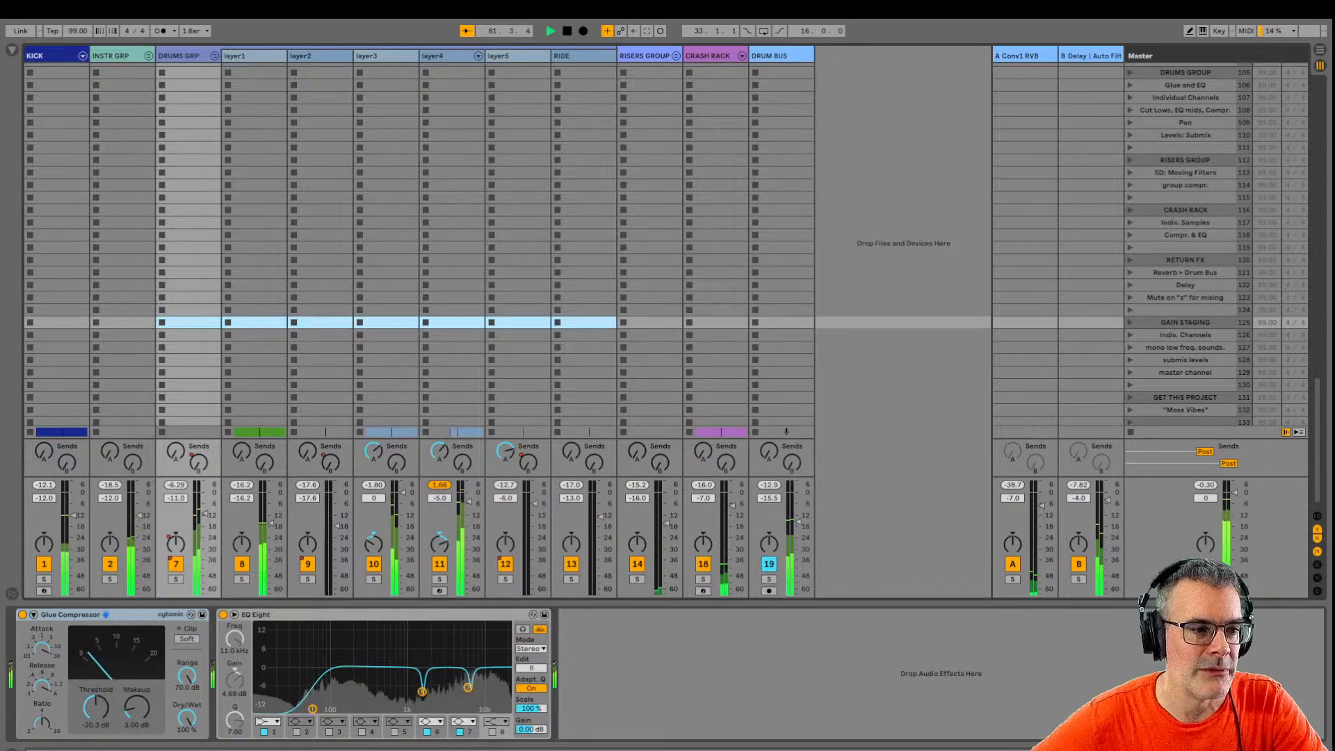
Check the KICK and INSTR GRP channels, unfold INSTR GRP, and examine the Master channel's limiter and spectrum.
left_click(55, 56)
left_click(115, 56)
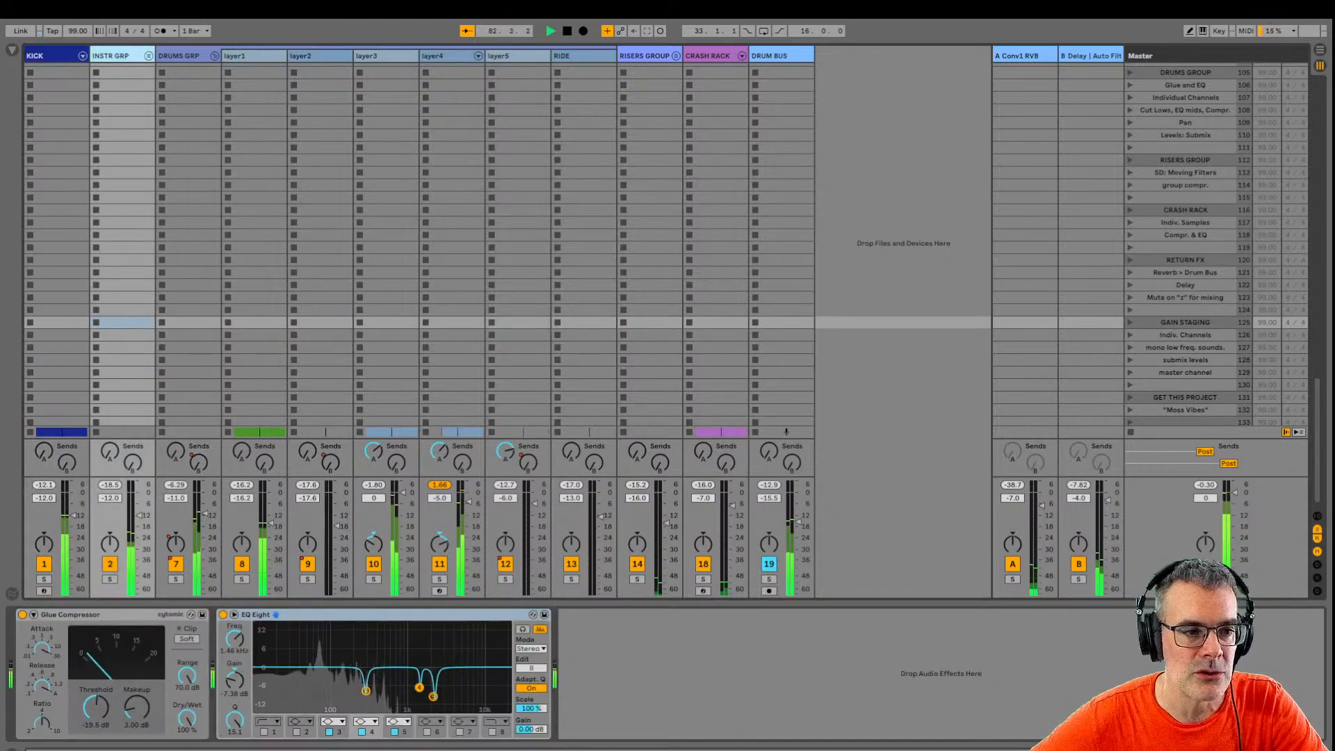
left_click(149, 56)
left_click(1182, 56)
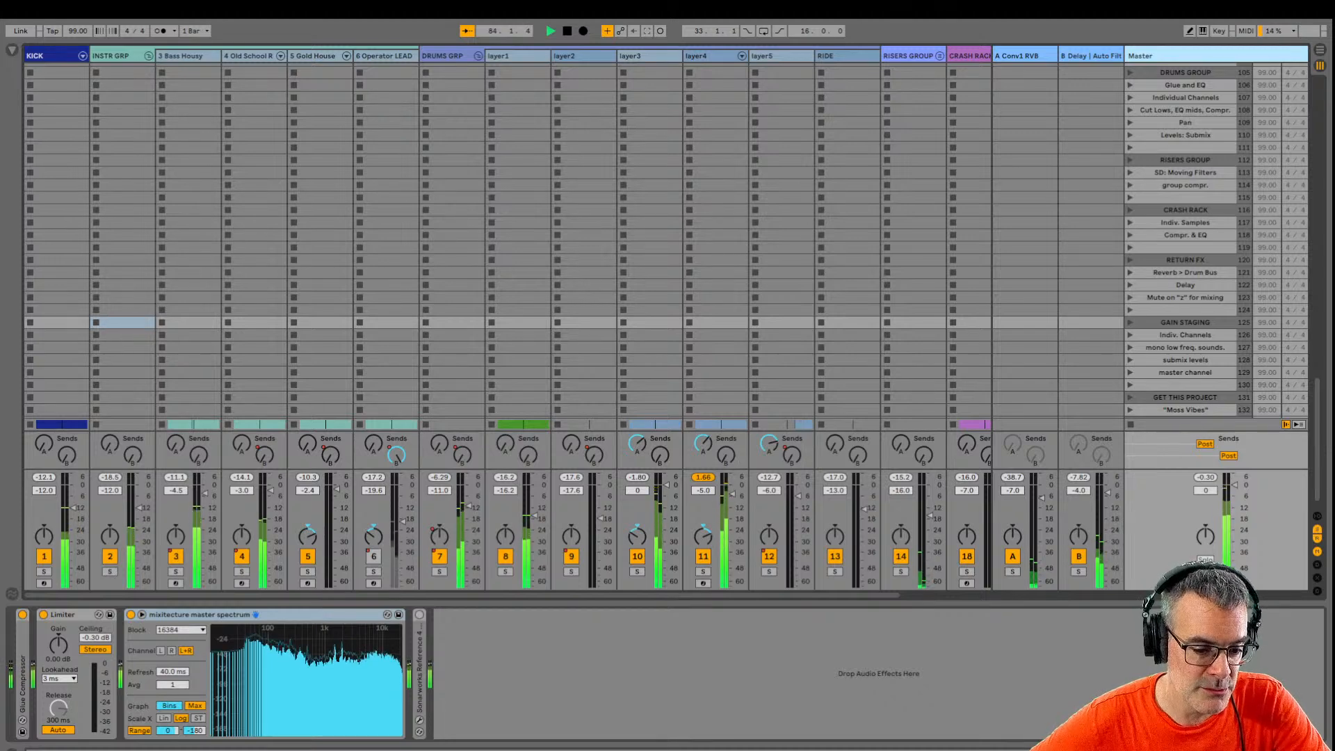
mouse_move(385, 647)
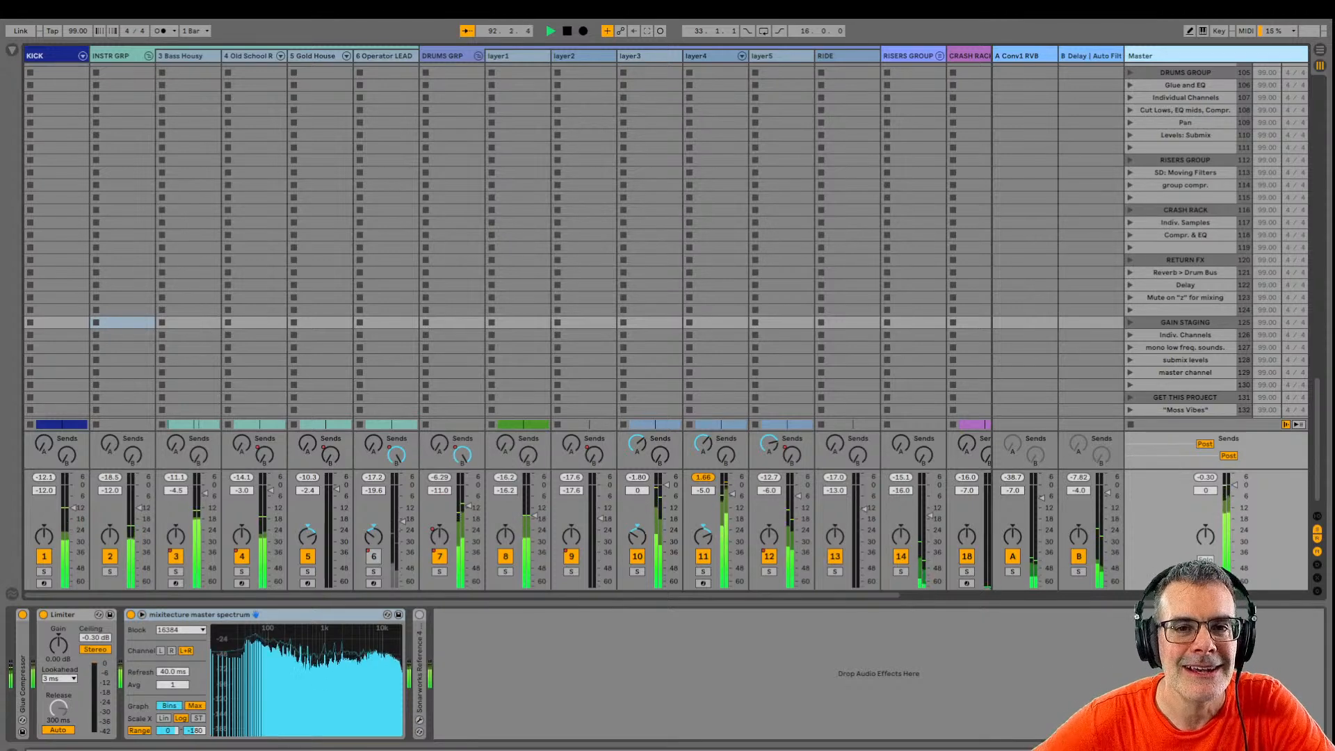
Leave full screen and loop the Arrangement from DROP 1 at 17.1.1 to 153.1.1.
key("F7")
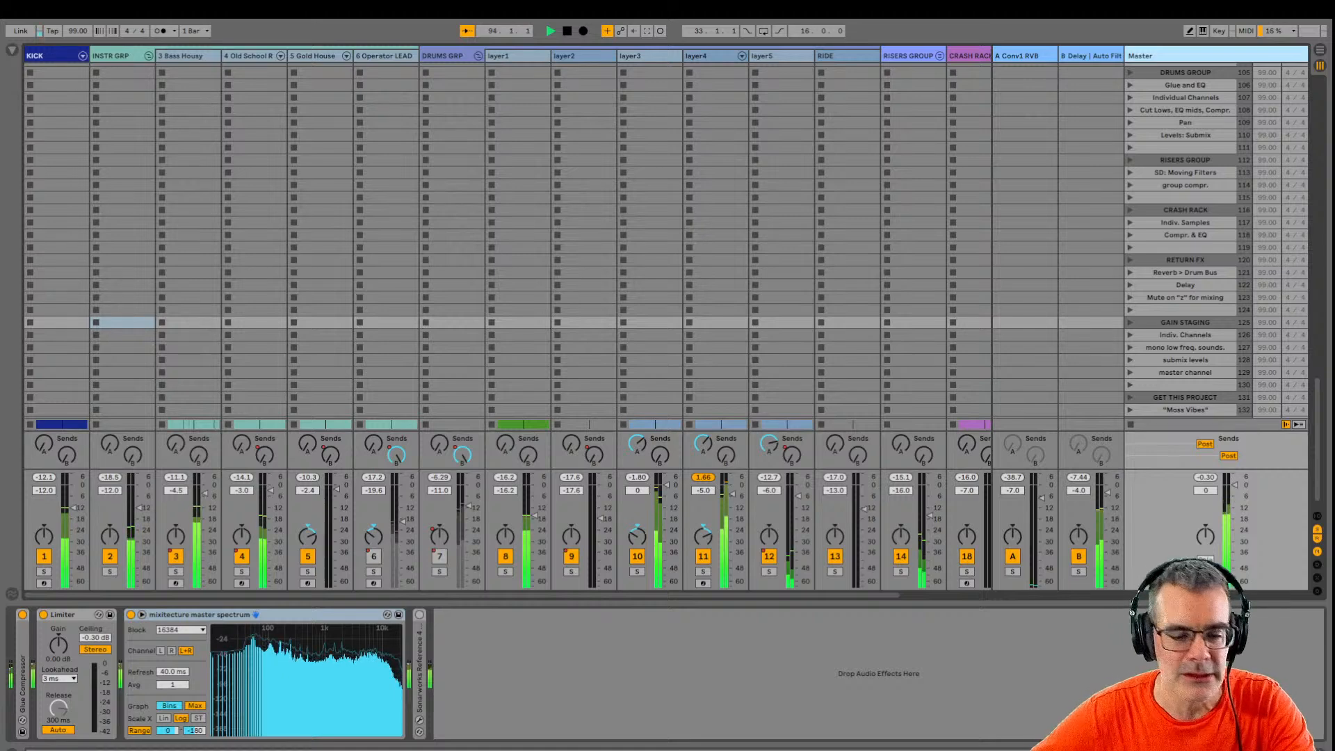
key("ctrl+super+f")
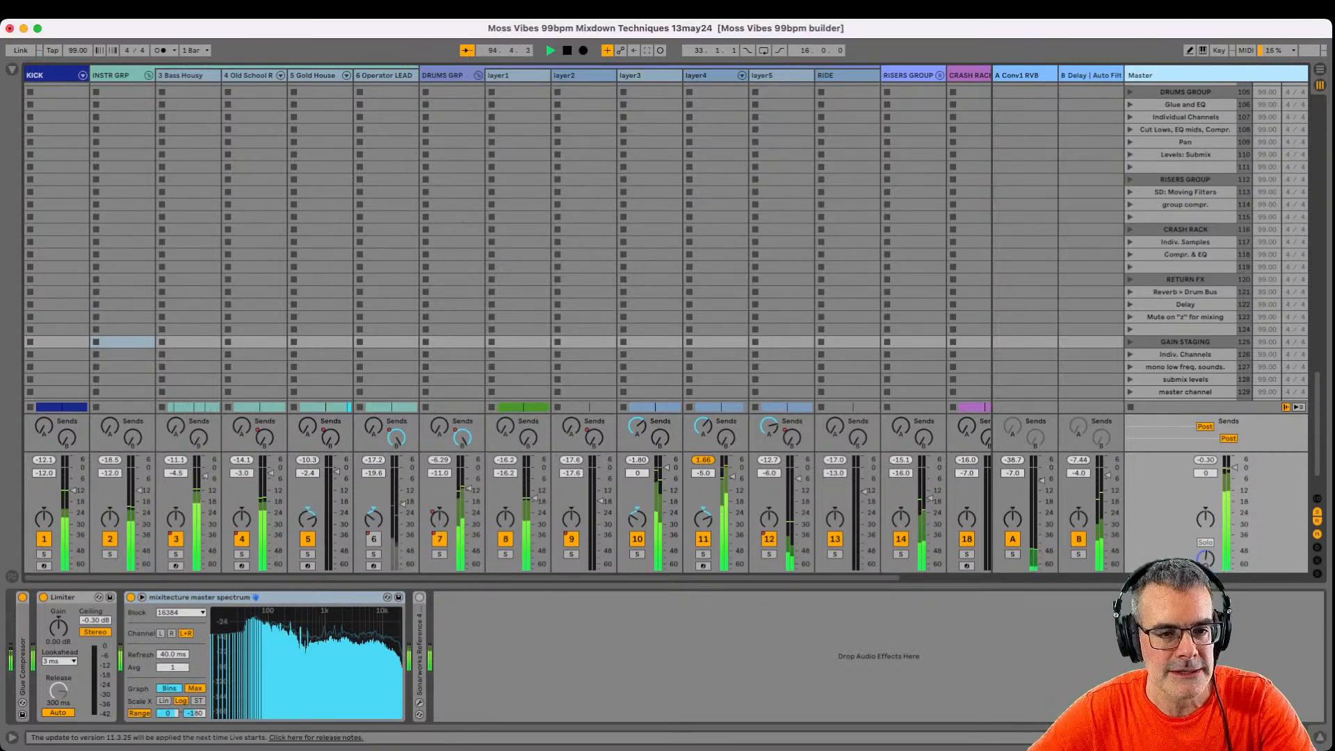
key("Tab")
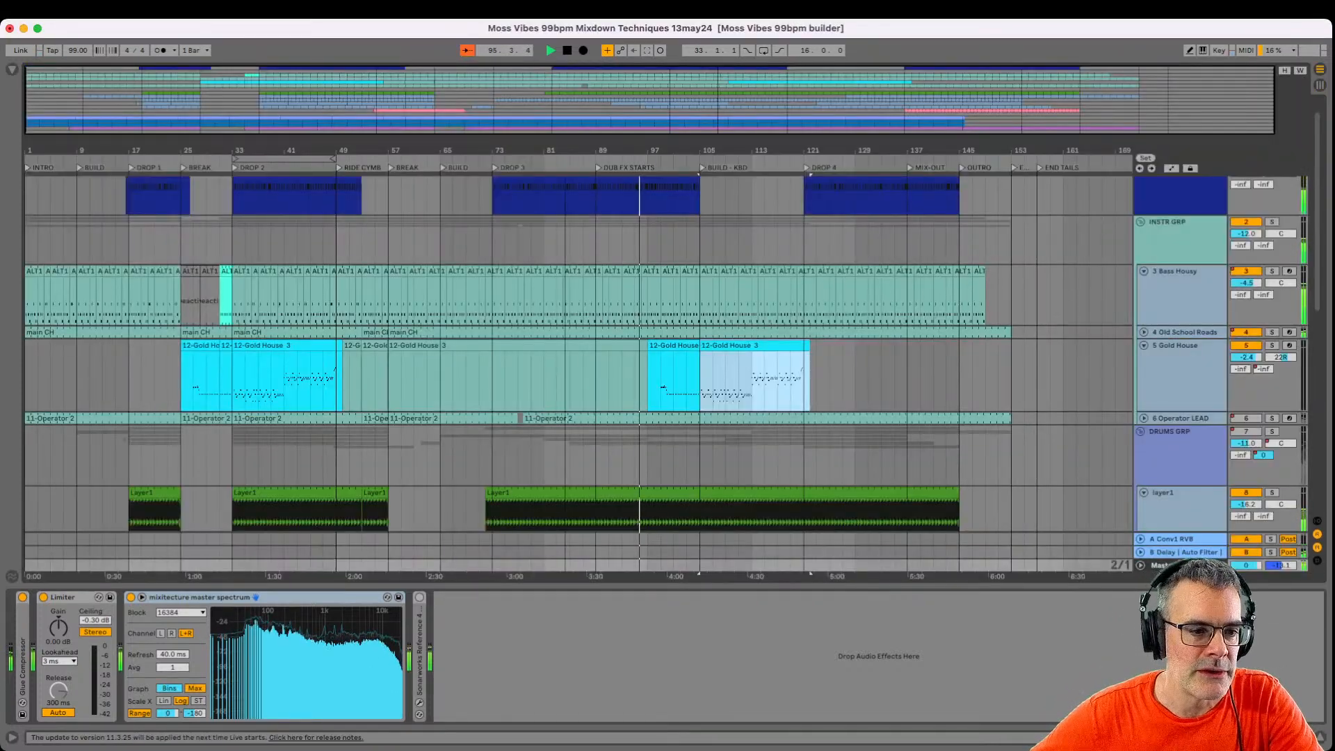
left_click_drag(235, 159, 130, 159)
left_click_drag(335, 160, 1009, 159)
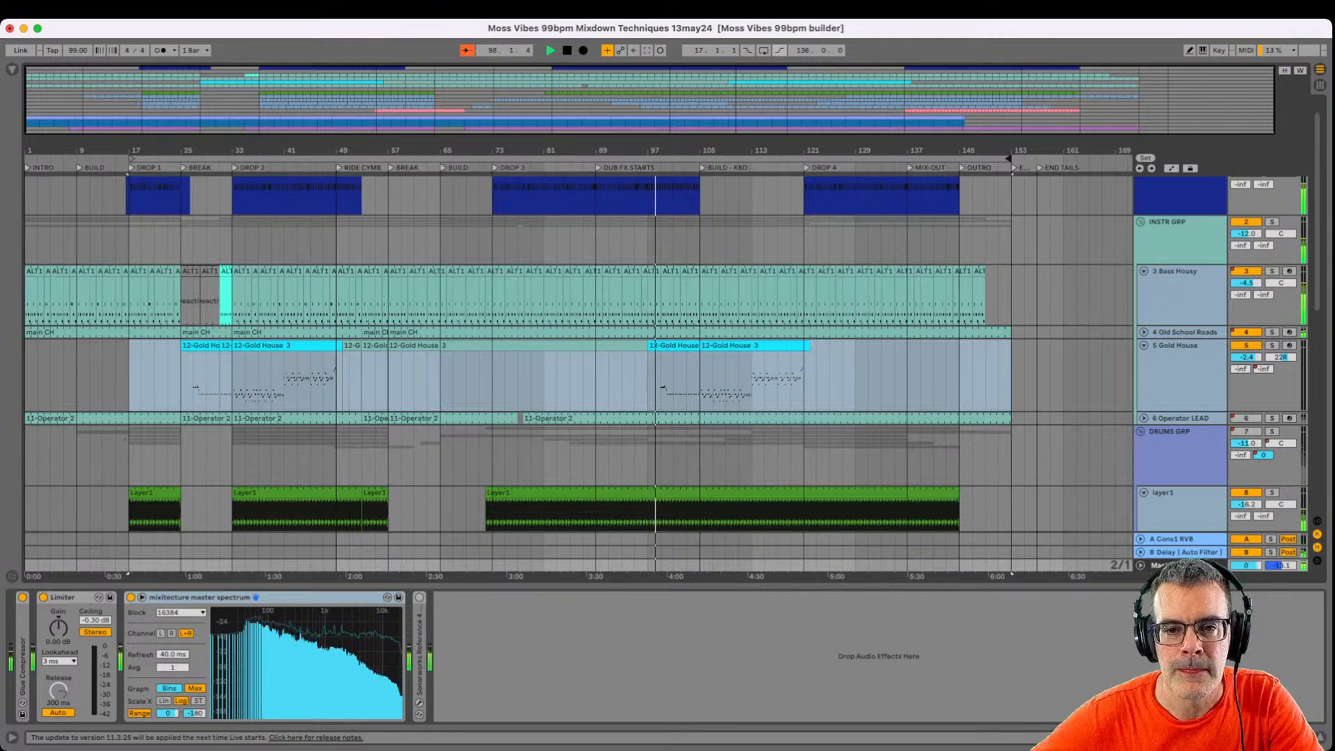
key("super+l")
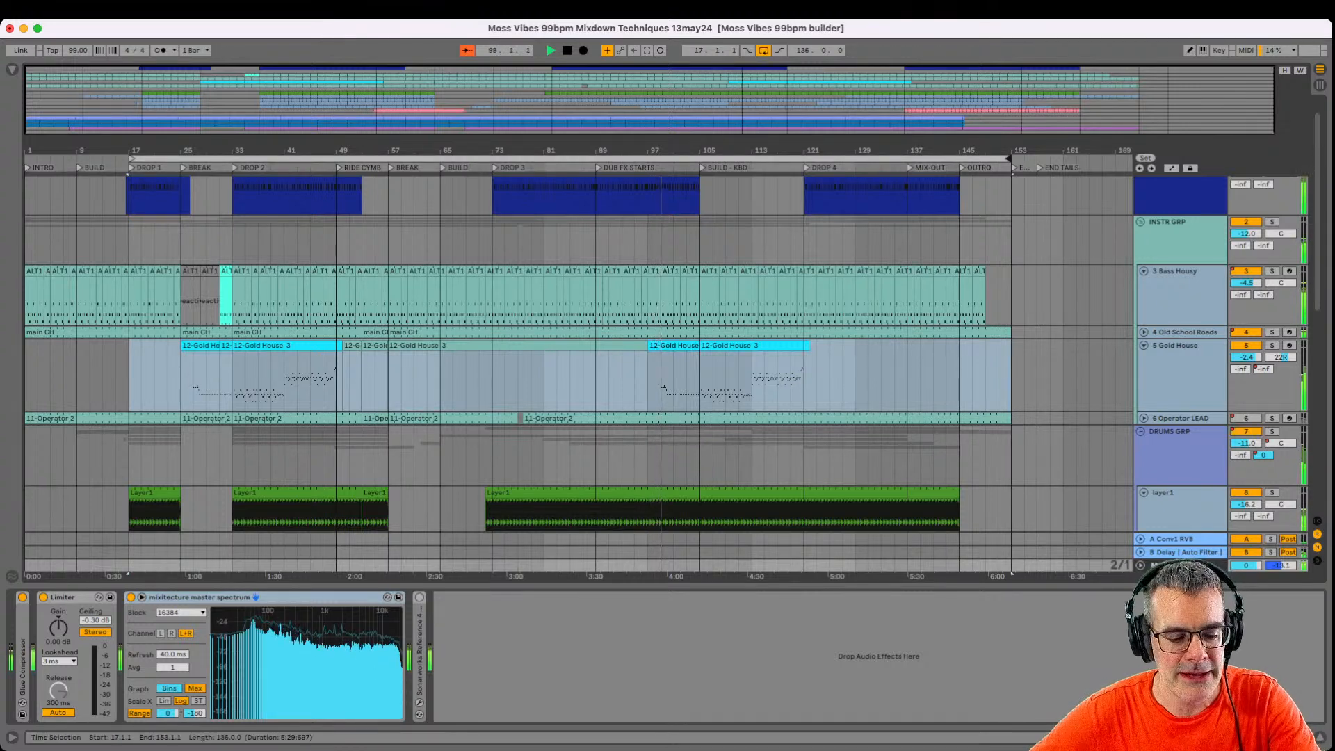
Select the 3 Bass Housy and 6 Operator LEAD tracks in turn to examine their devices and mixer levels.
left_click(738, 299)
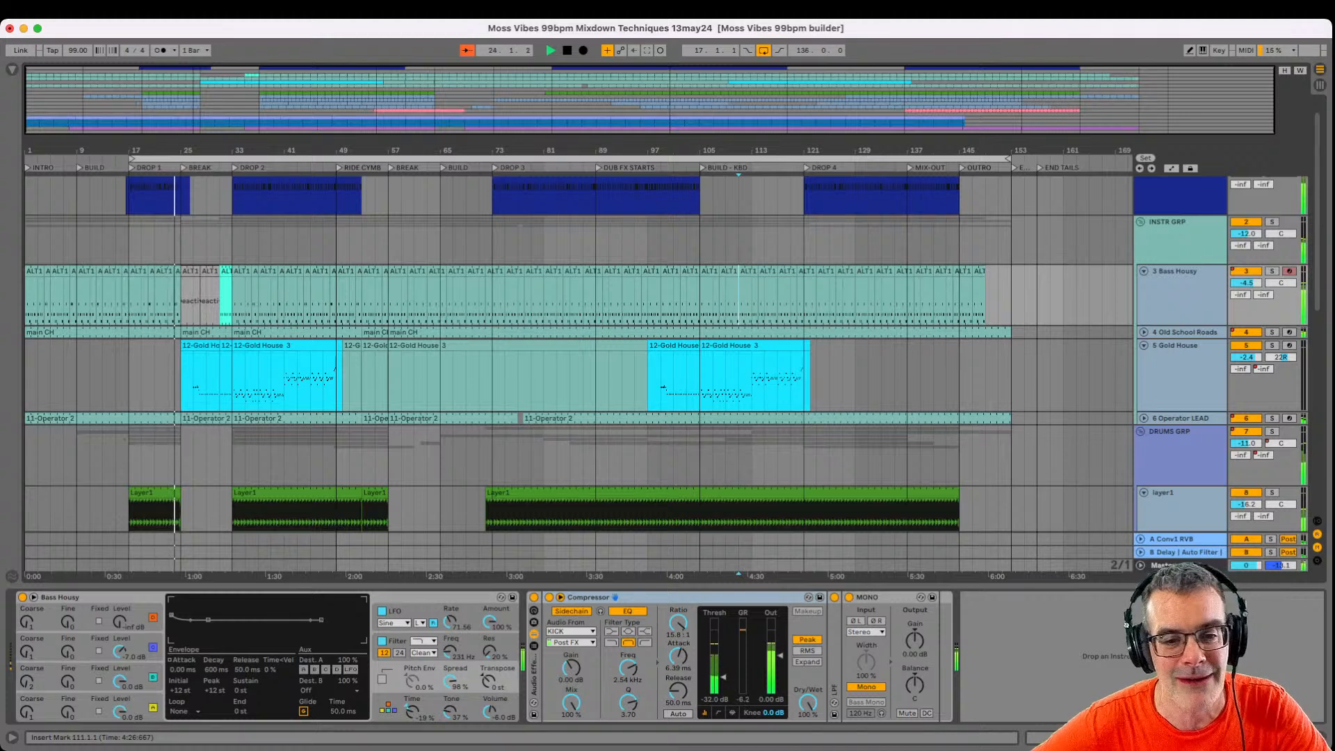
key("Tab")
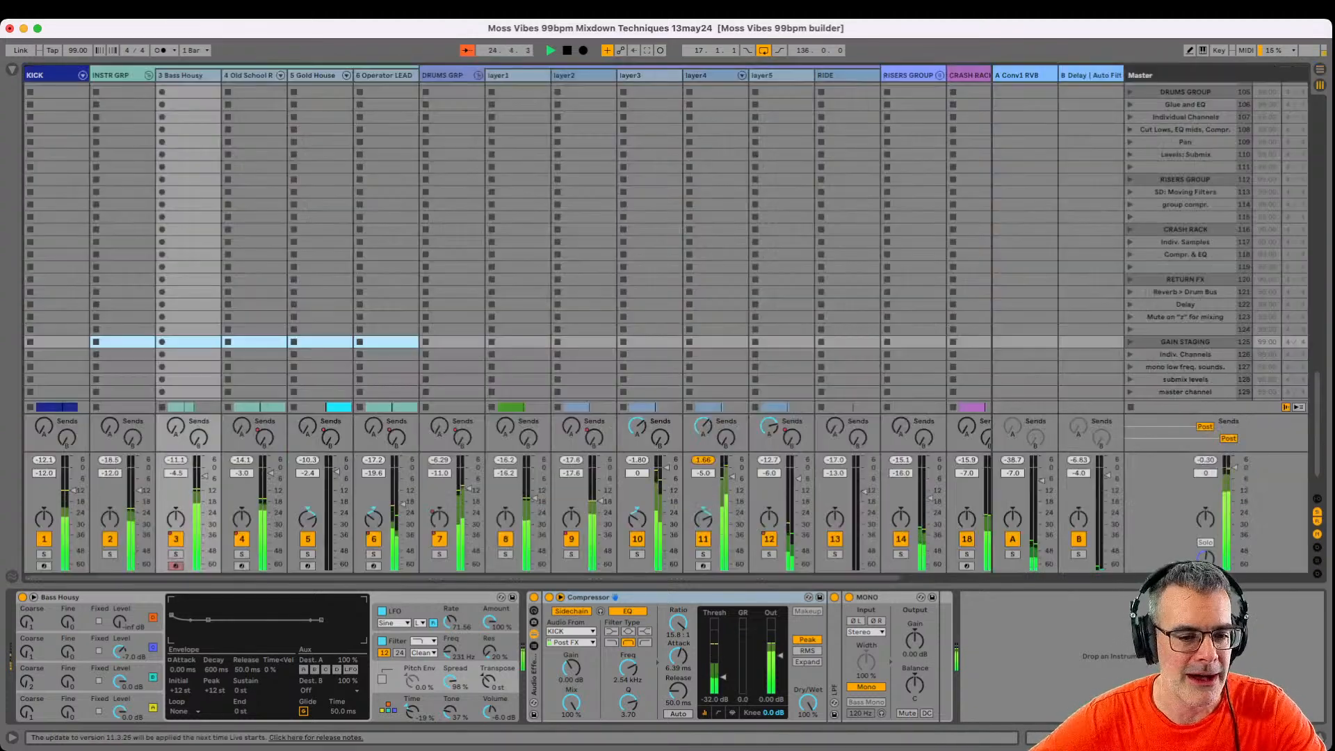
left_click(386, 367)
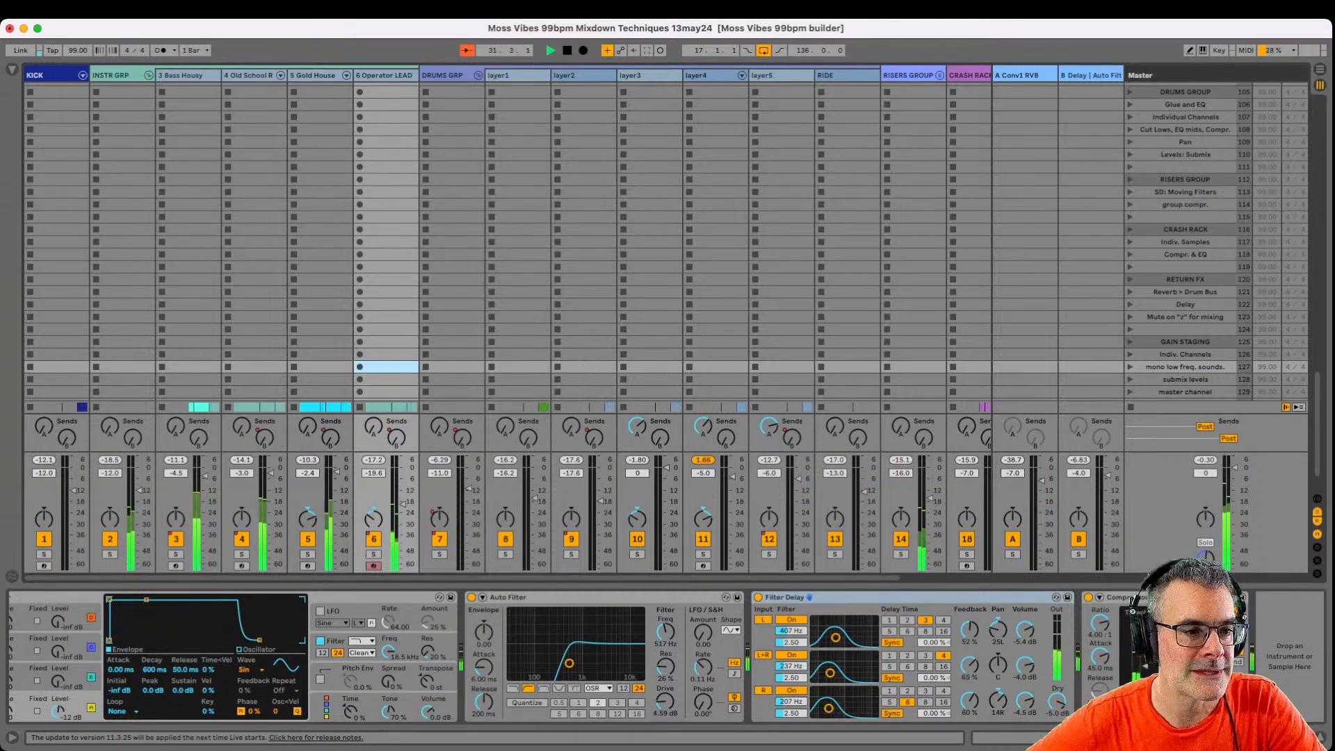
Fold the INSTR GRP and DRUMS GRP groups, select the DRUMS GRP channel, and switch to another application.
left_click(148, 75)
left_click(214, 75)
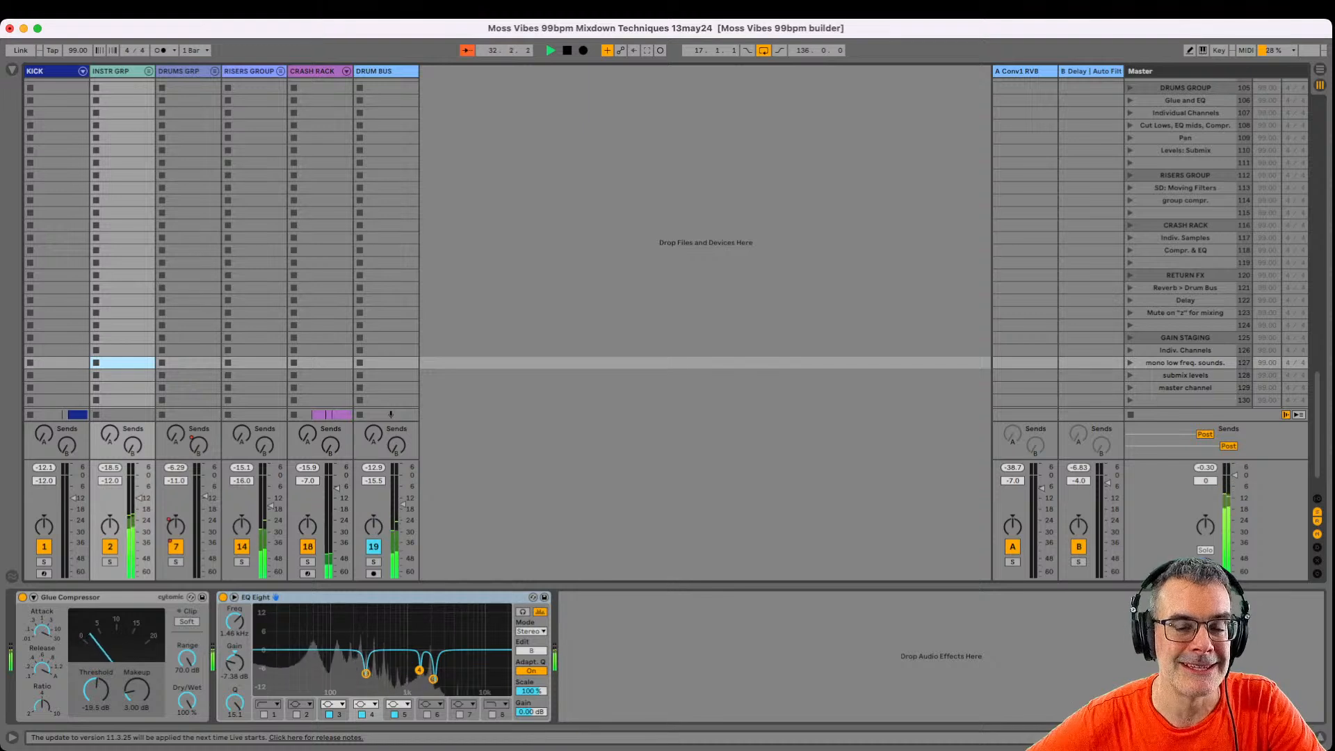
left_click(181, 72)
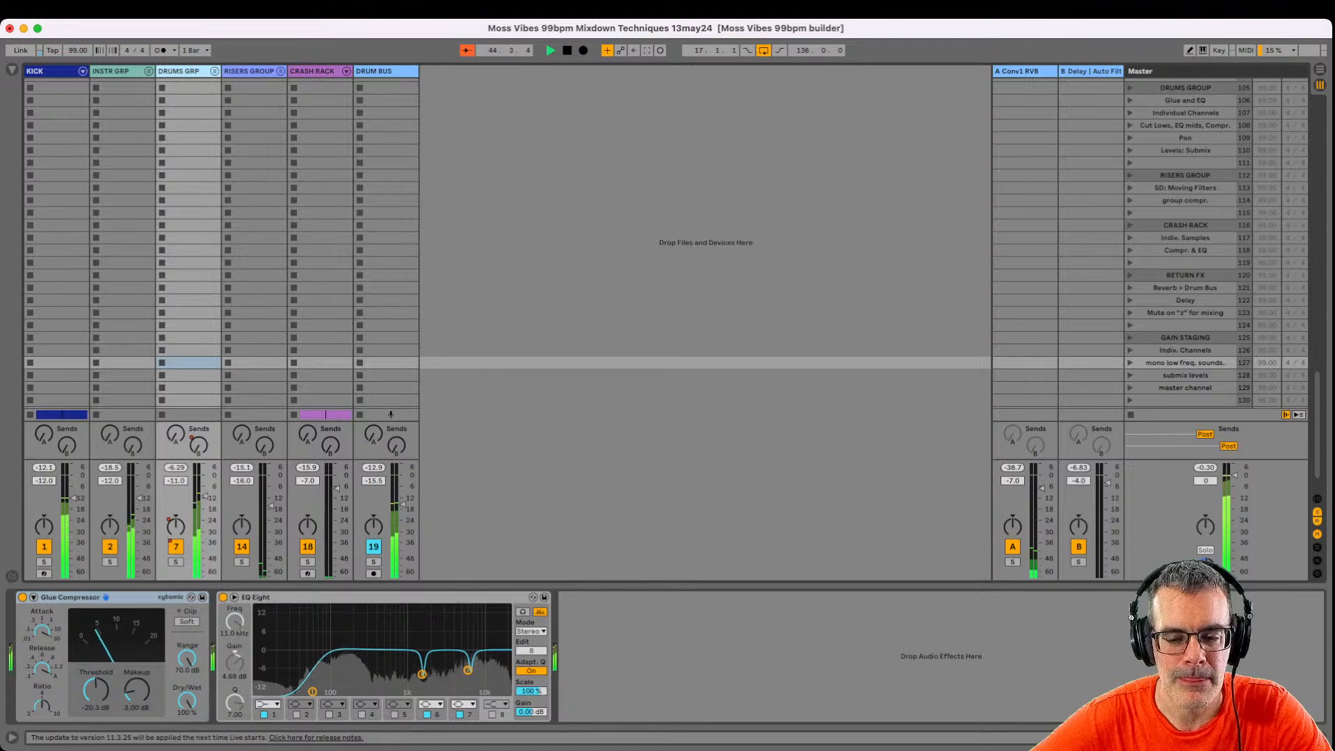
key("super+Tab")
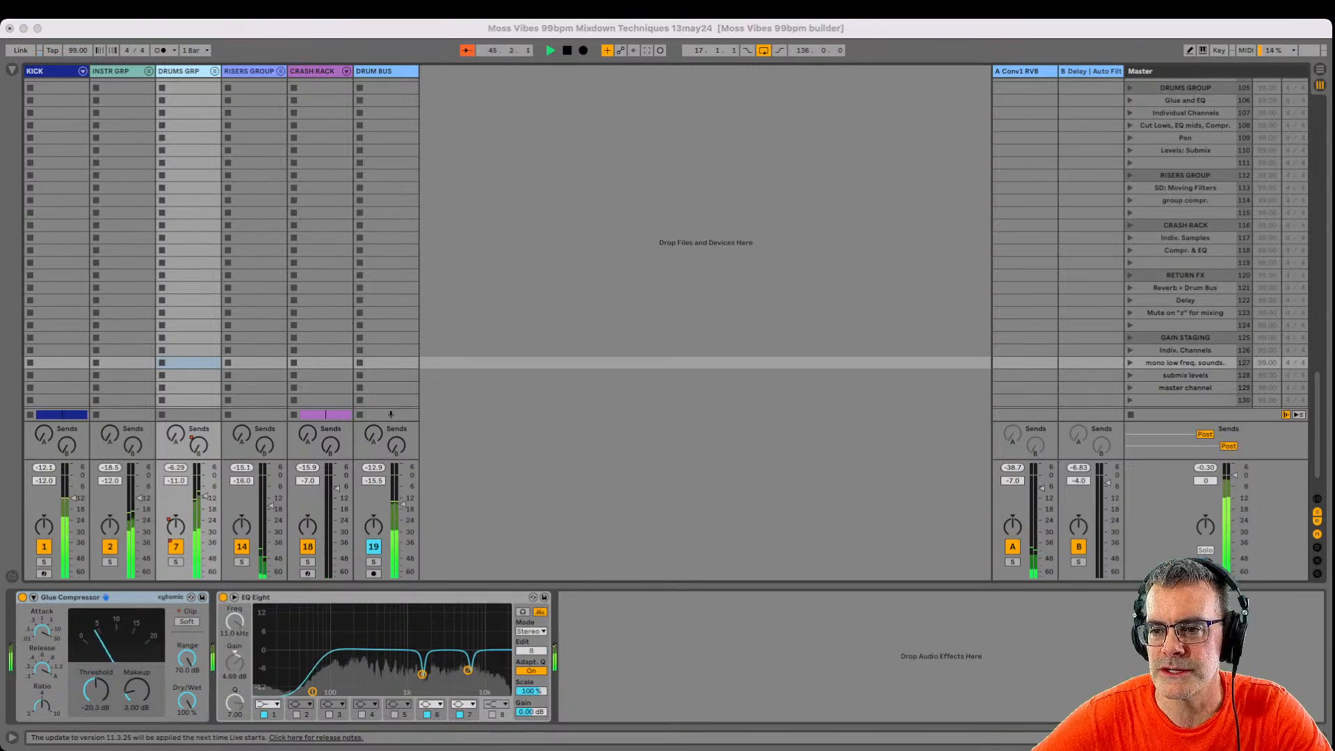